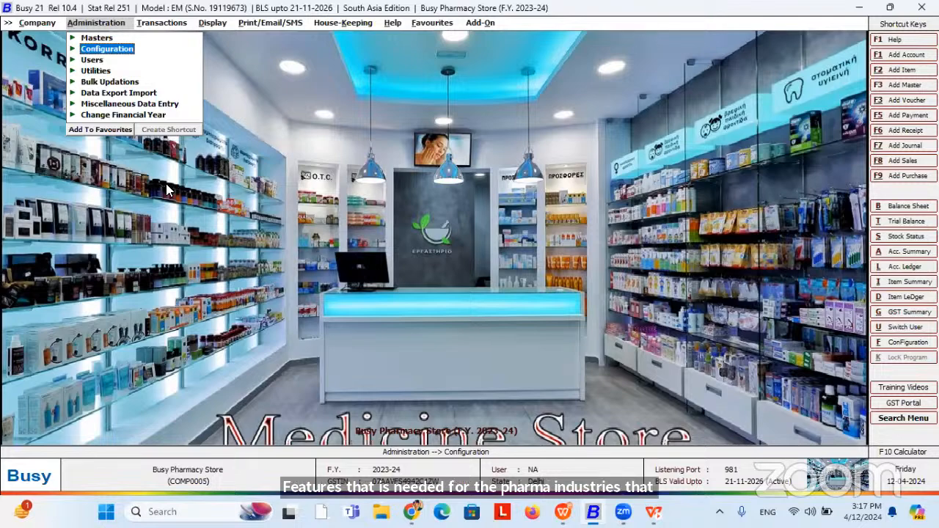
# Go to Configuration > Features/Options > Inventory and open the Batch-wise Details configuration.
pyautogui.press('Return')
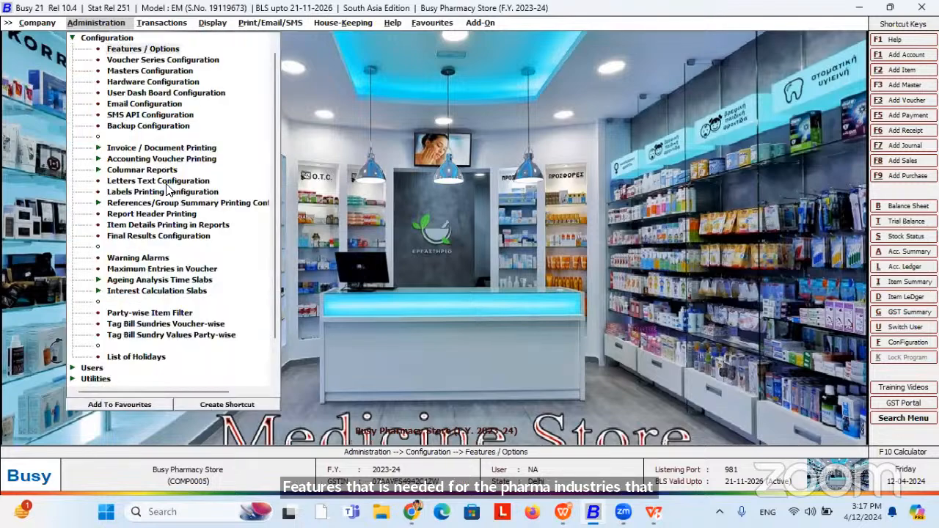
pyautogui.press('Return')
pyautogui.press('Down')
pyautogui.press('Down')
pyautogui.press('Down')
pyautogui.press('Down')
pyautogui.press('Return')
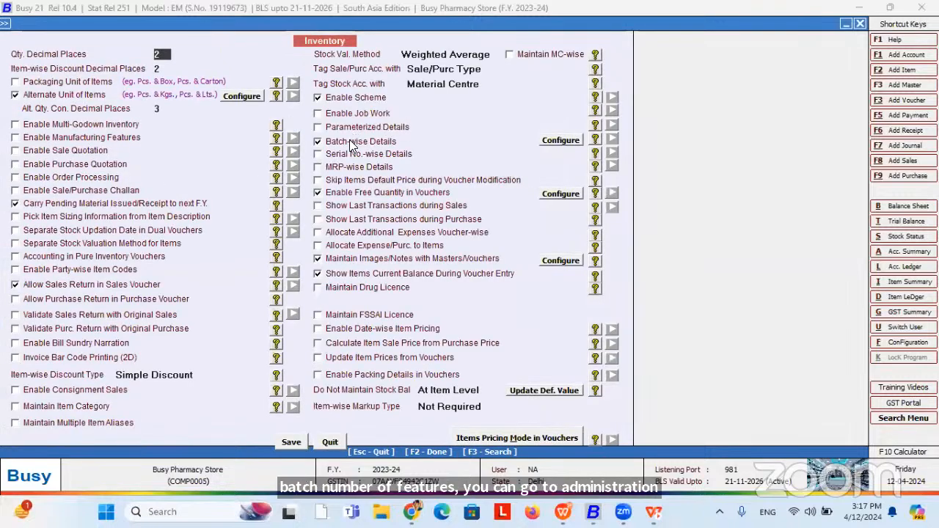
pyautogui.click(574, 140)
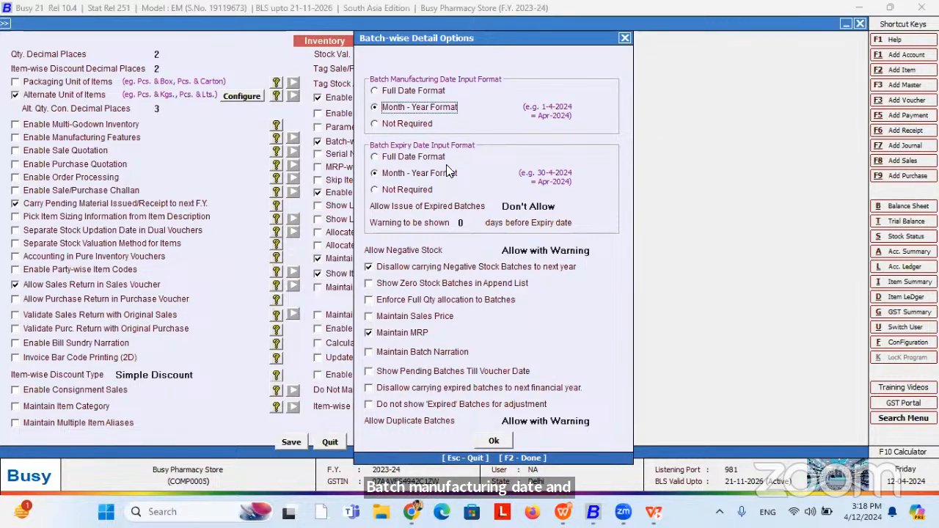
# Try Full Date and Not Required for manufacturing date, keep Month-Year, then open Allow Issue of Expired Batches.
pyautogui.click(408, 91)
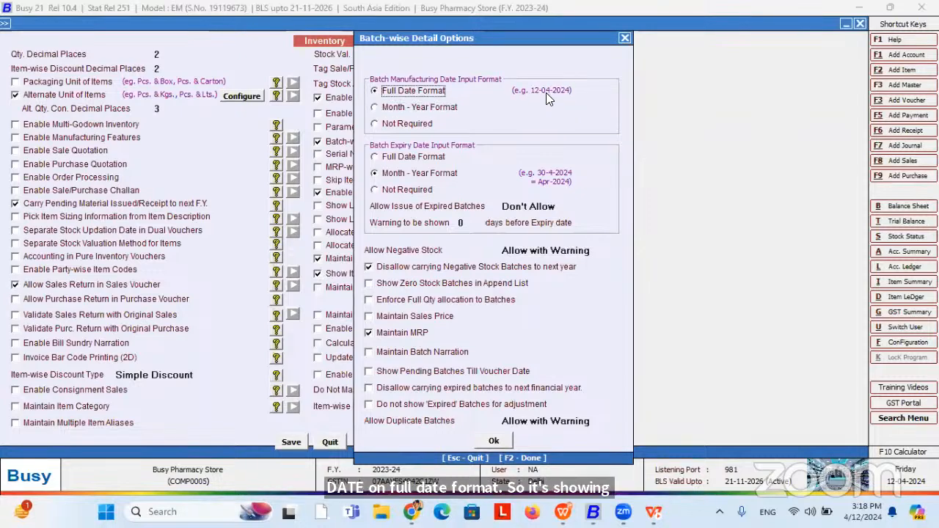
pyautogui.click(422, 108)
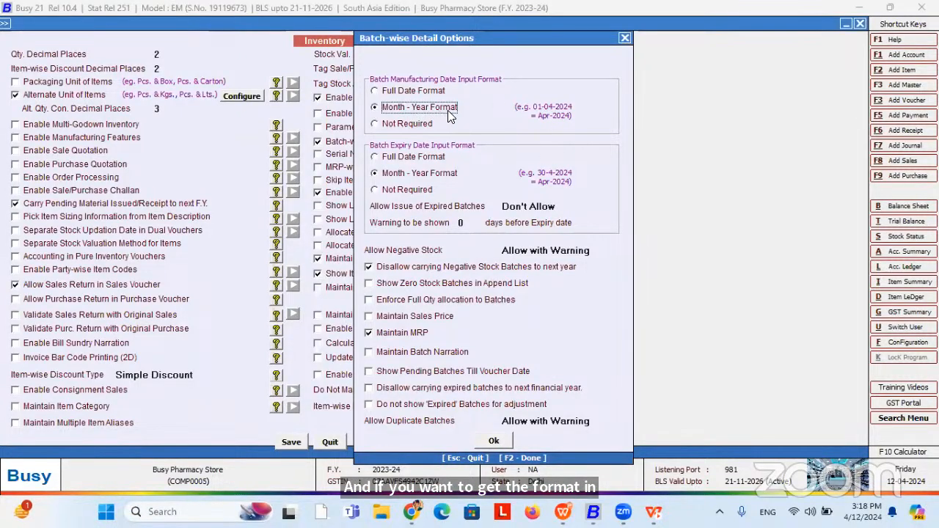
pyautogui.click(411, 124)
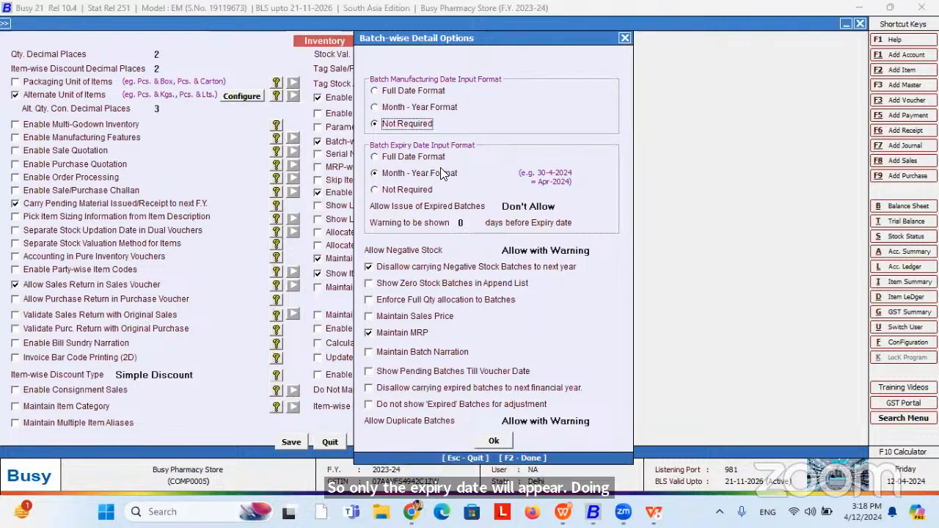
pyautogui.click(404, 109)
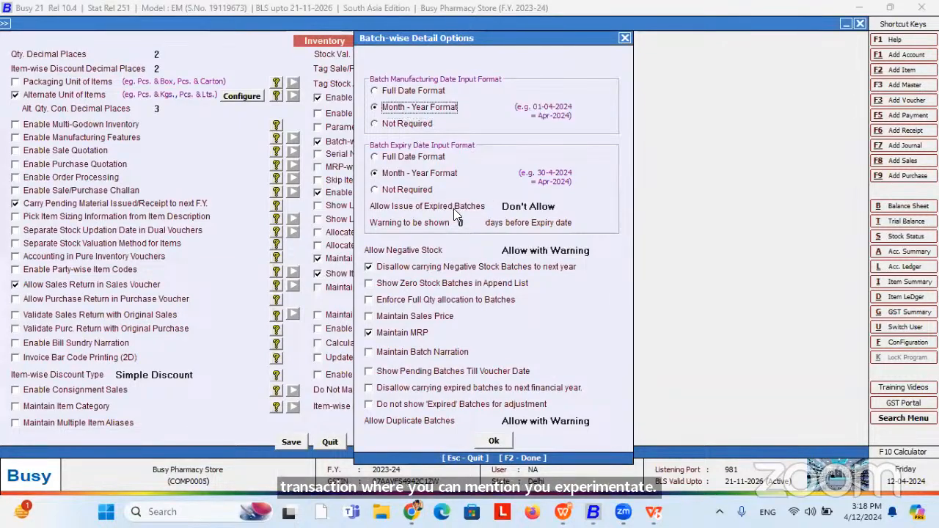
pyautogui.click(531, 206)
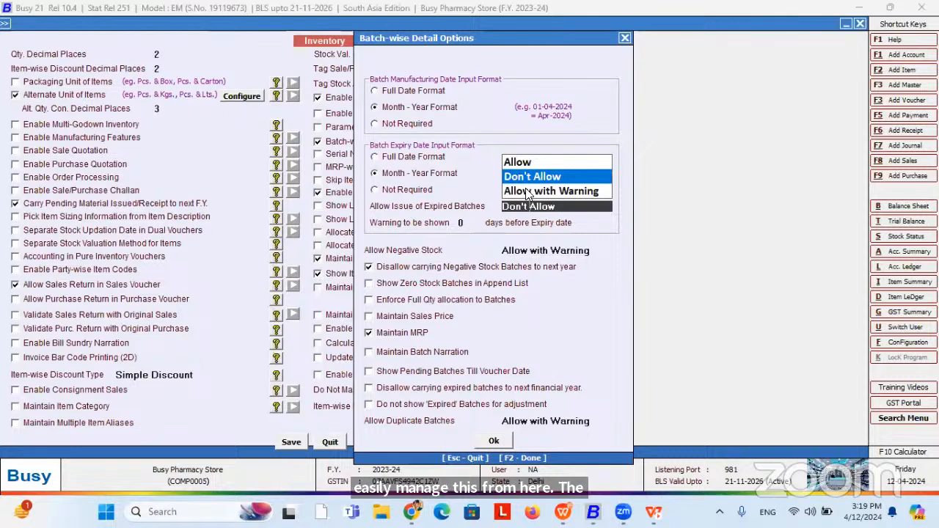
# Set expired batches to Don't Allow with a 1-day expiry warning.
pyautogui.click(535, 180)
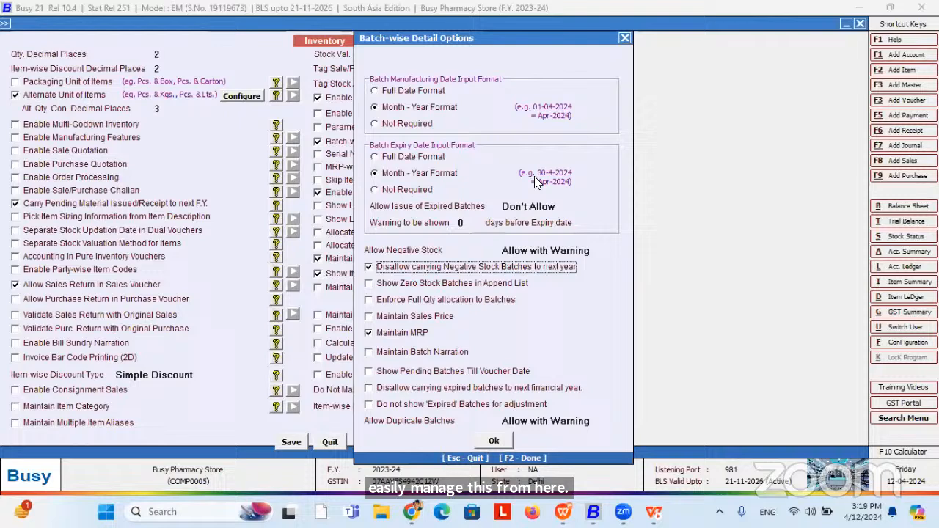
pyautogui.click(473, 224)
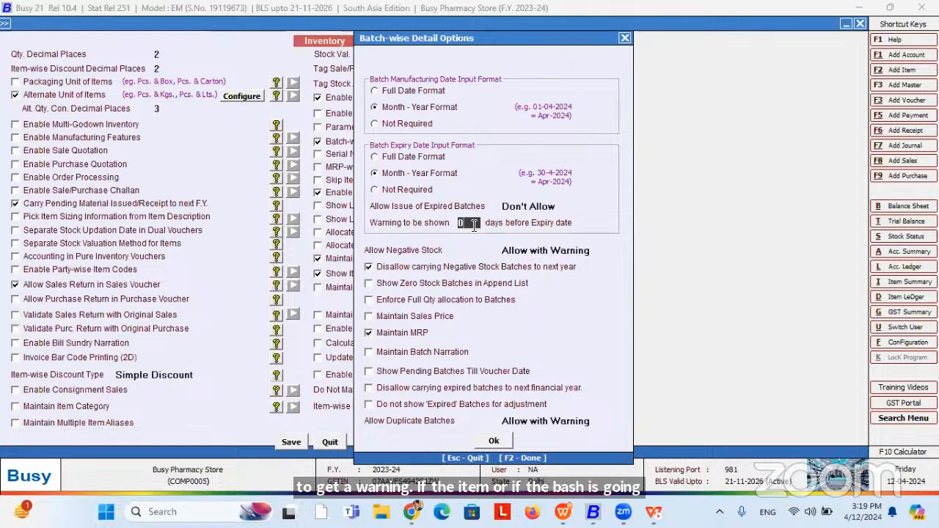
pyautogui.write('1')
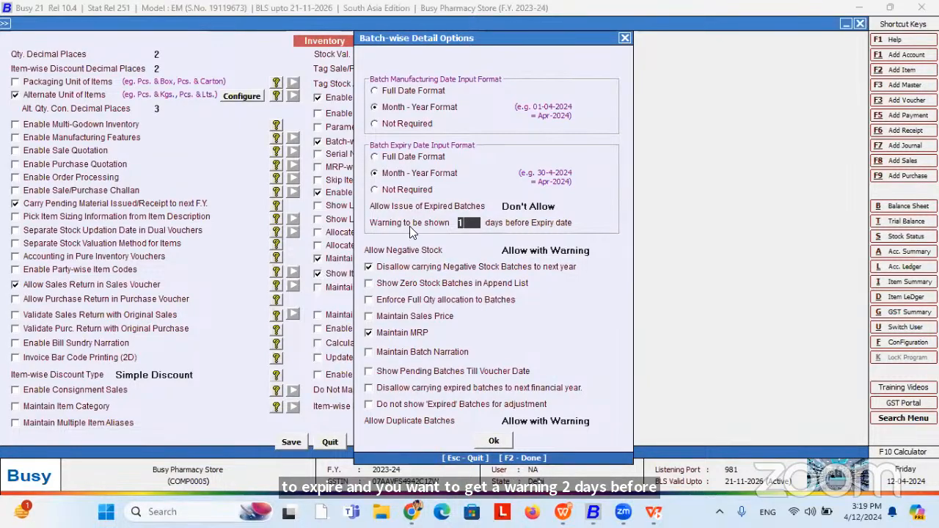
# Enable Enforce Full Qty allocation to Batches and Maintain Sales Price, then confirm the options.
pyautogui.click(393, 304)
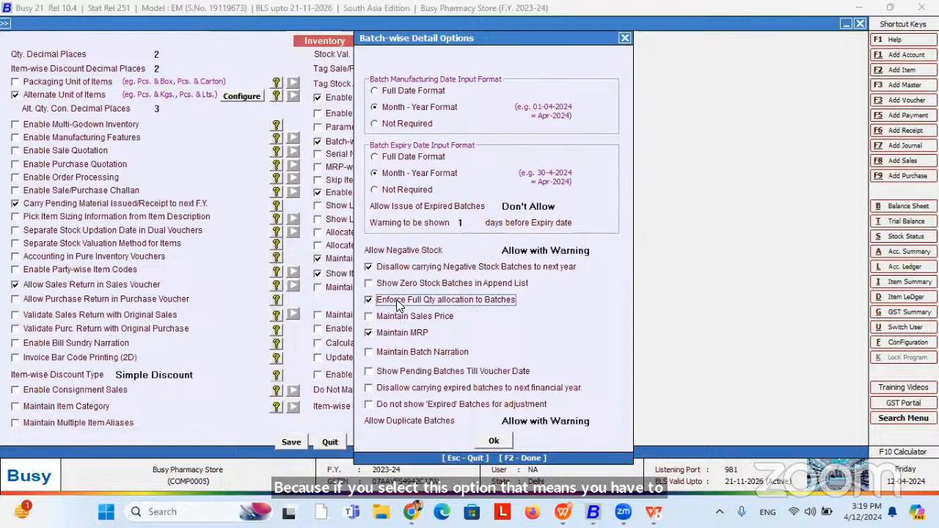
pyautogui.click(439, 301)
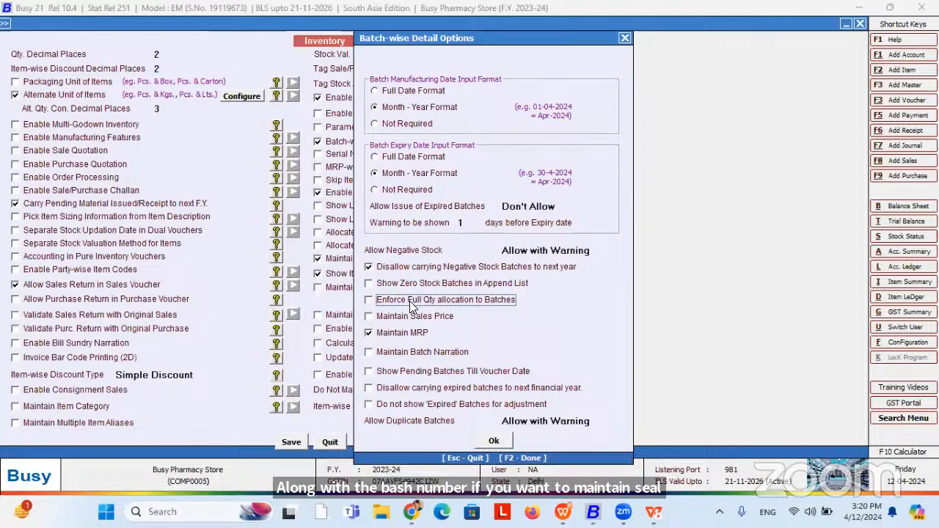
pyautogui.click(412, 301)
pyautogui.click(397, 318)
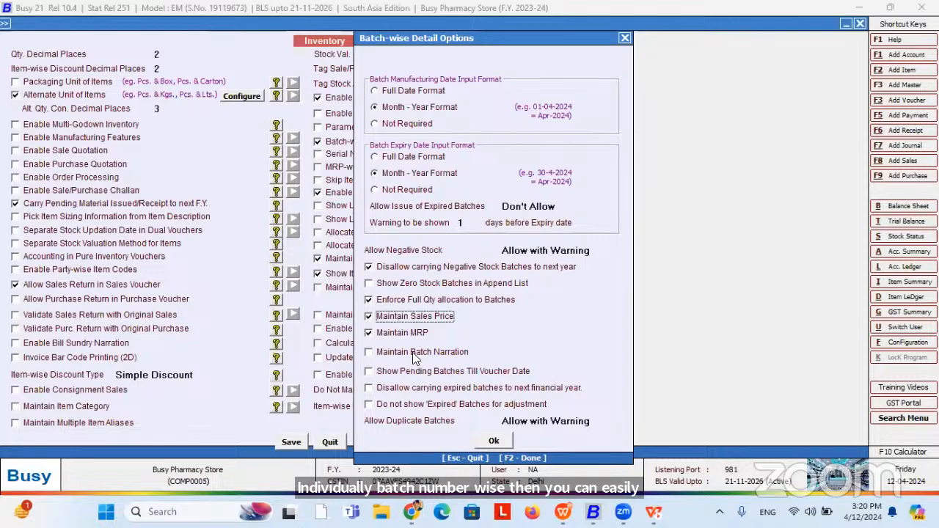
pyautogui.click(496, 441)
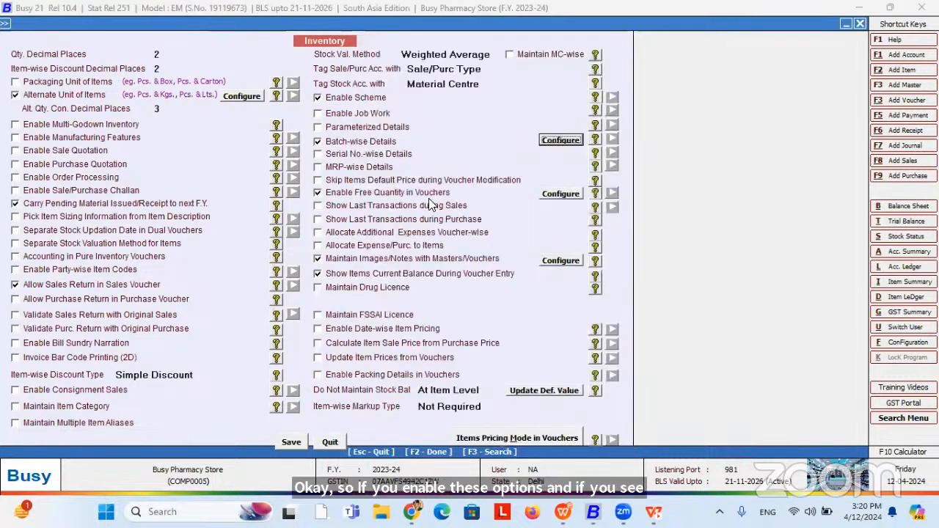
# Close the inventory settings and open Masters > Item > Modify.
pyautogui.click(298, 441)
pyautogui.press('Escape')
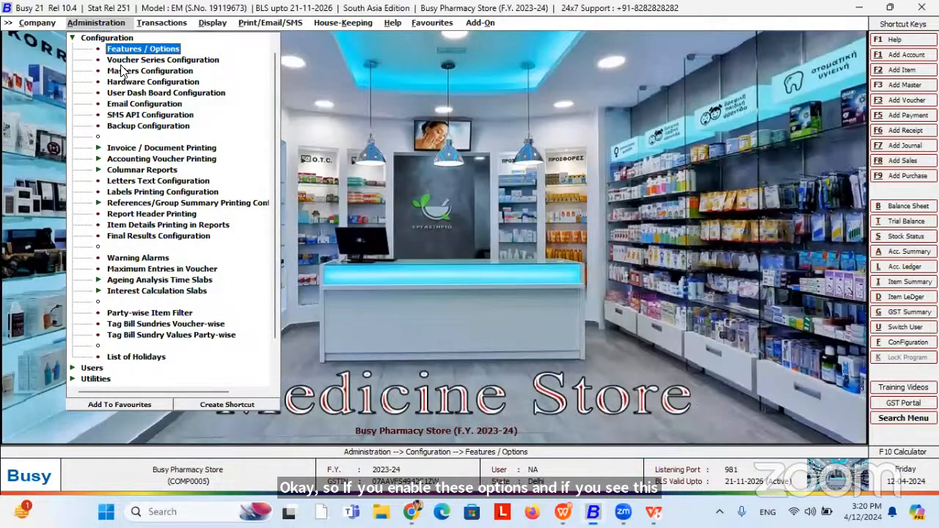
pyautogui.press('Escape')
pyautogui.click(96, 40)
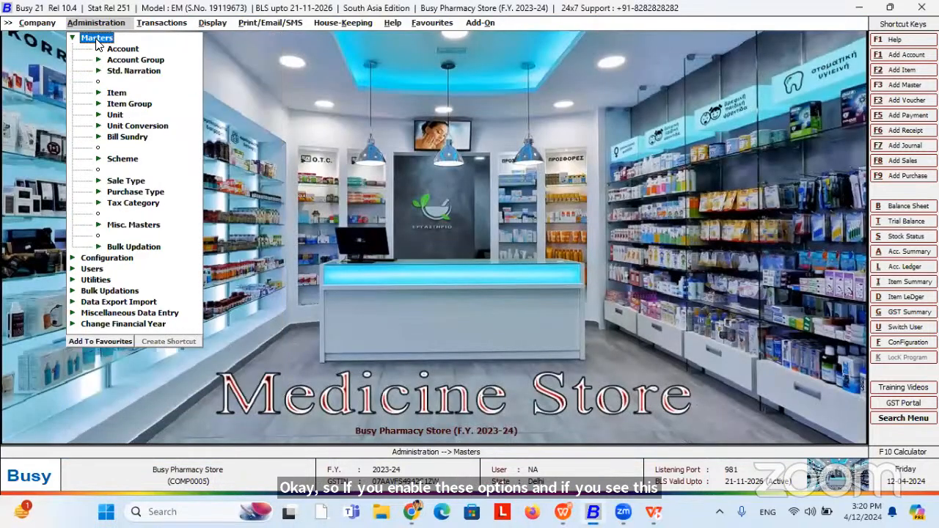
pyautogui.click(122, 94)
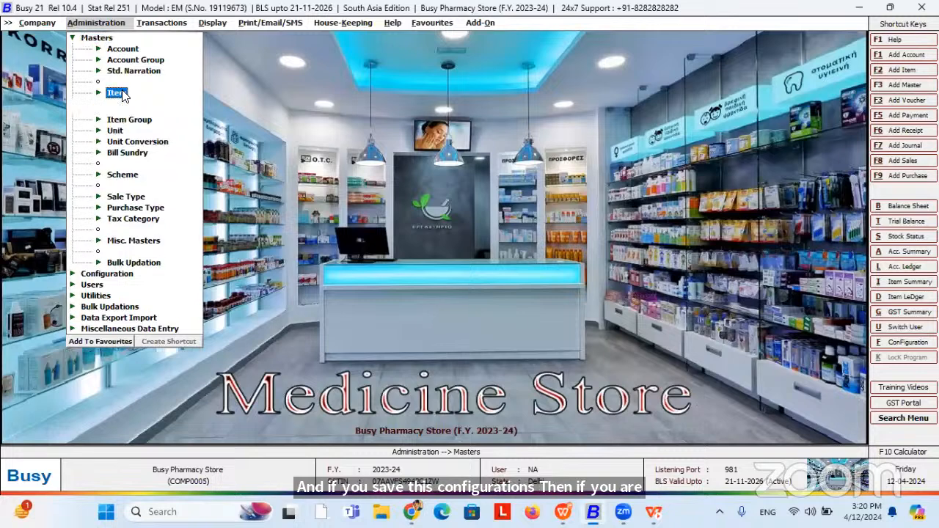
pyautogui.click(145, 116)
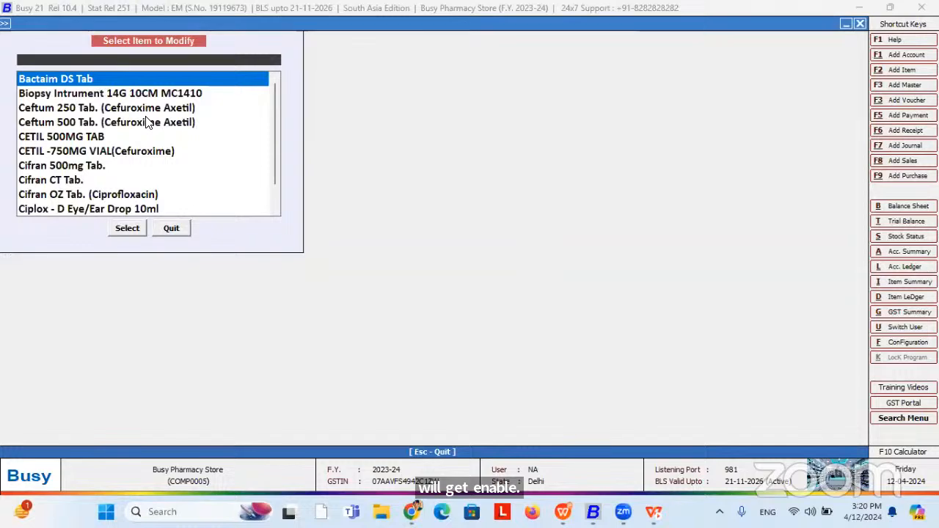
# Open Biopsy Intrument 14G 10CM MC1410, review its fields, and save past the HSN/SAC warning.
pyautogui.press('Down')
pyautogui.press('Return')
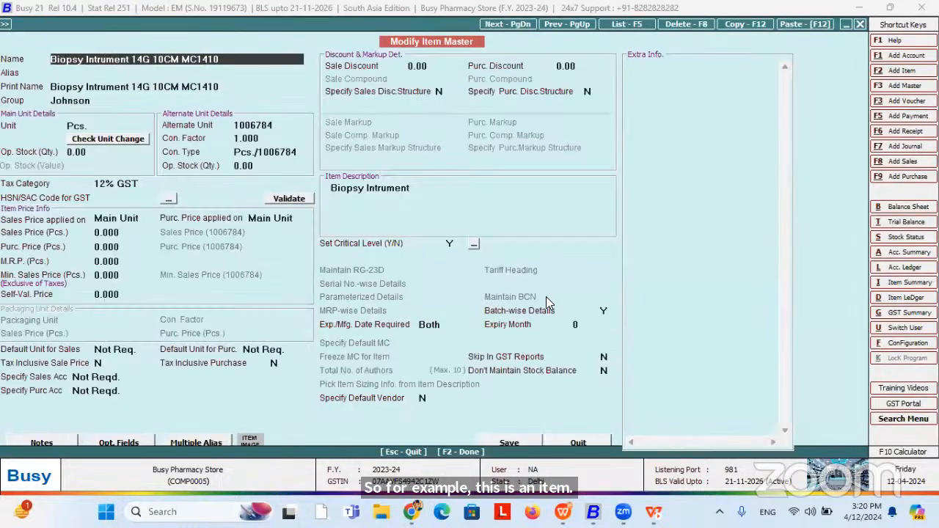
pyautogui.click(604, 310)
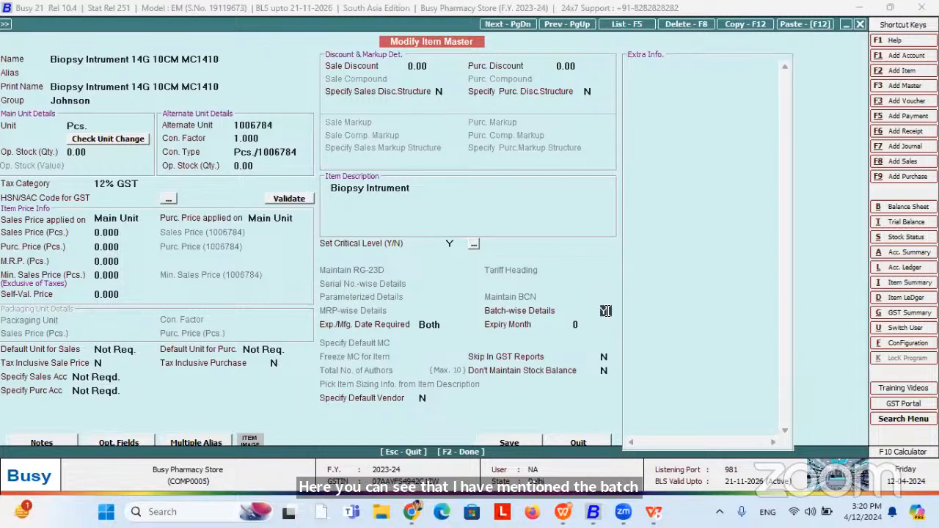
pyautogui.click(416, 187)
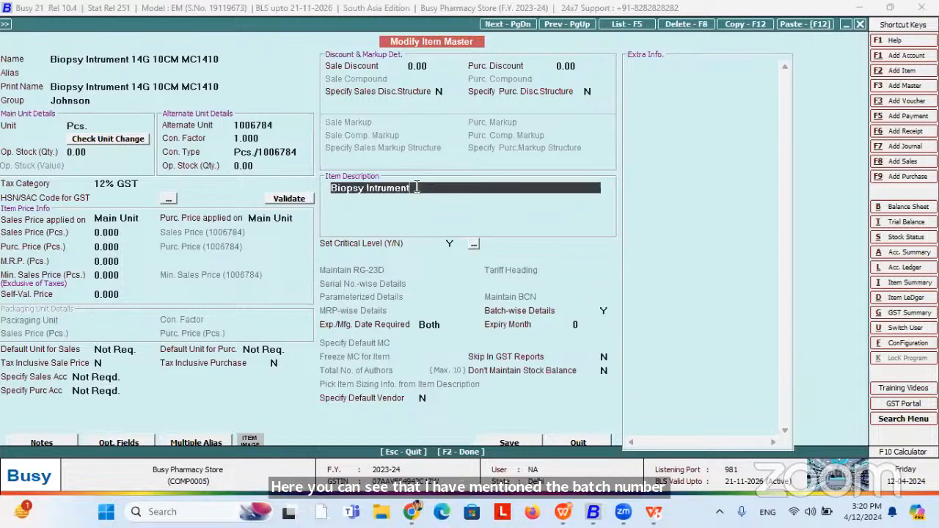
pyautogui.click(147, 182)
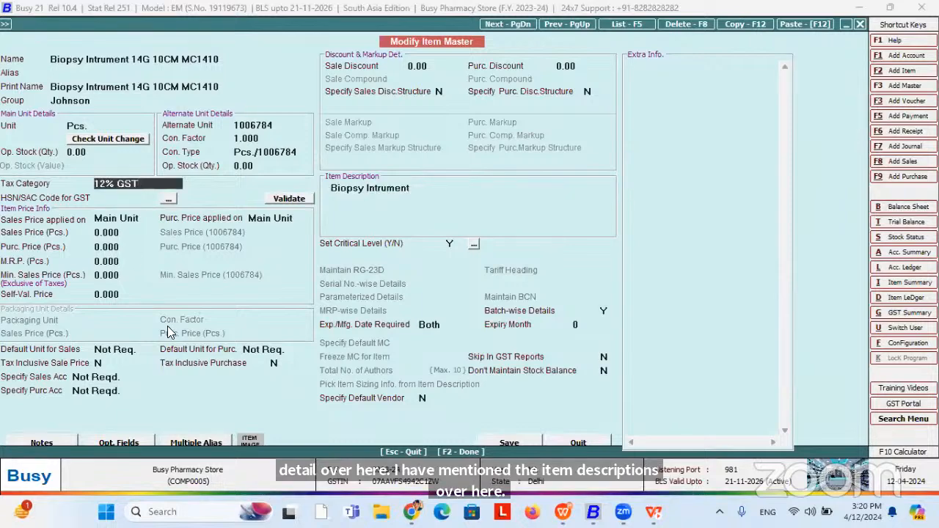
pyautogui.click(509, 436)
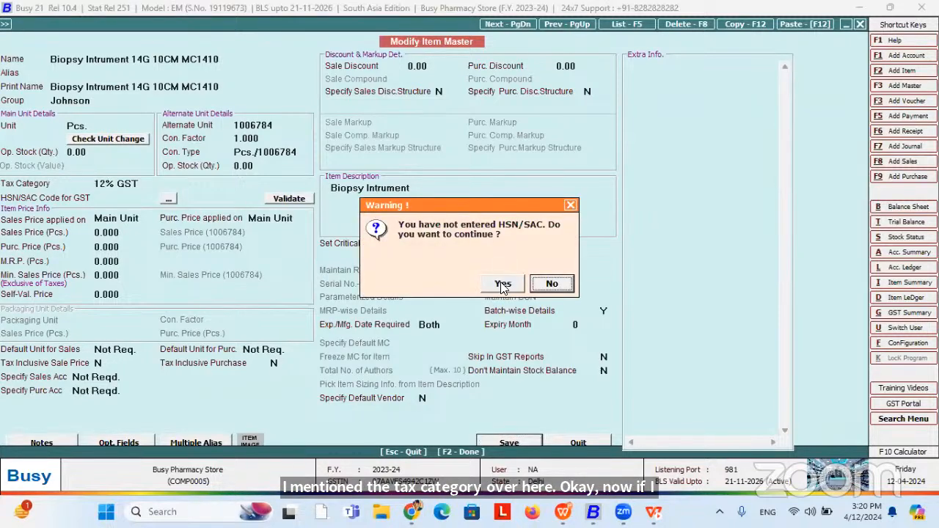
pyautogui.click(502, 286)
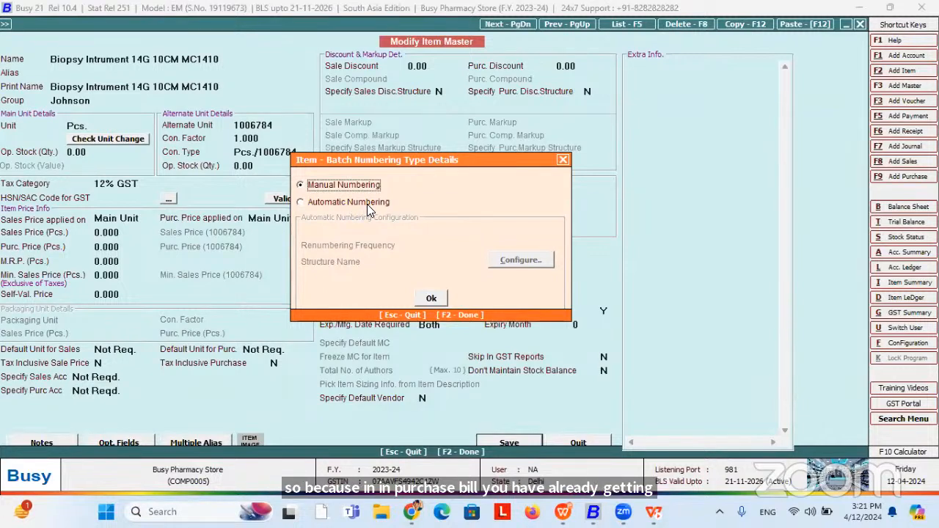
# Keep Manual Numbering for the item's batches and decline saving item images.
pyautogui.click(367, 204)
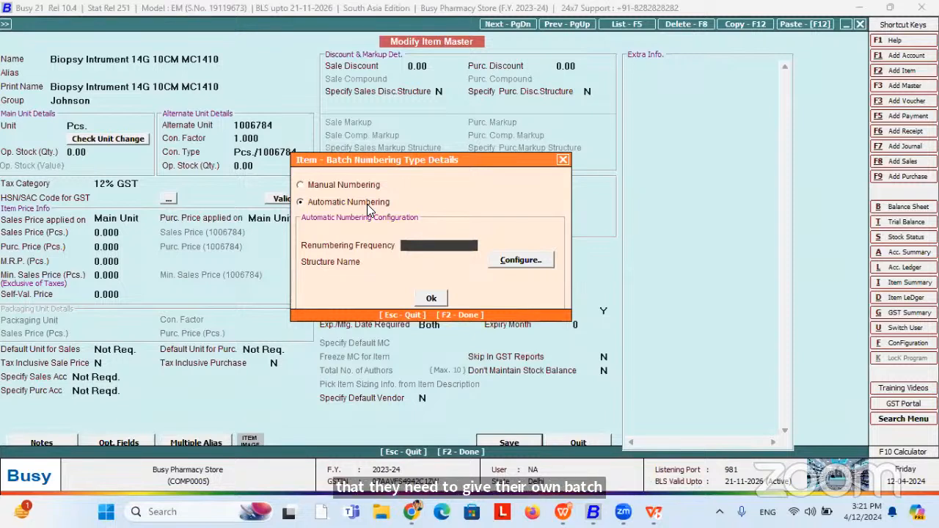
pyautogui.click(333, 186)
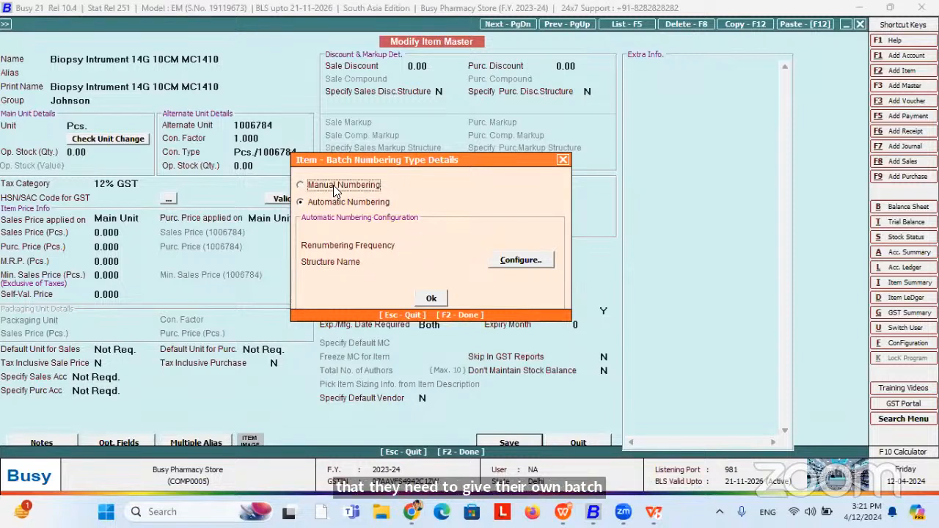
pyautogui.click(431, 298)
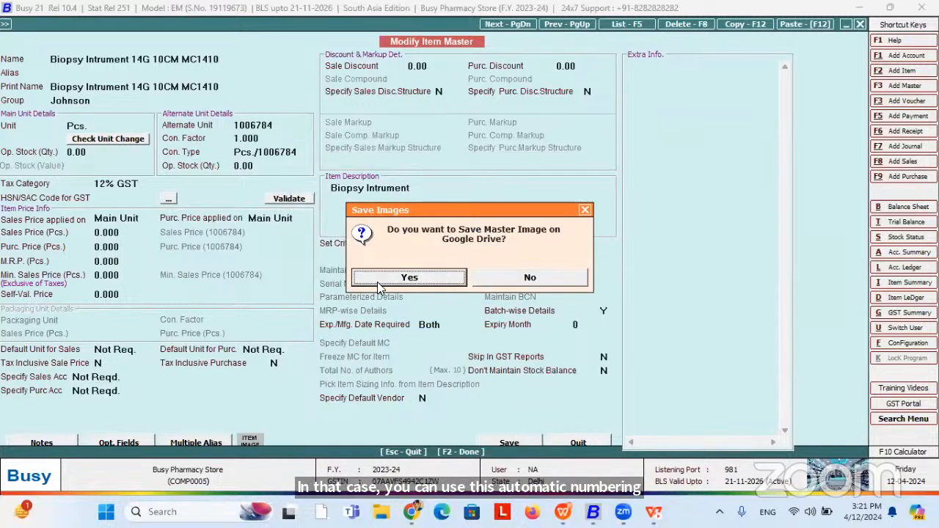
pyautogui.click(532, 279)
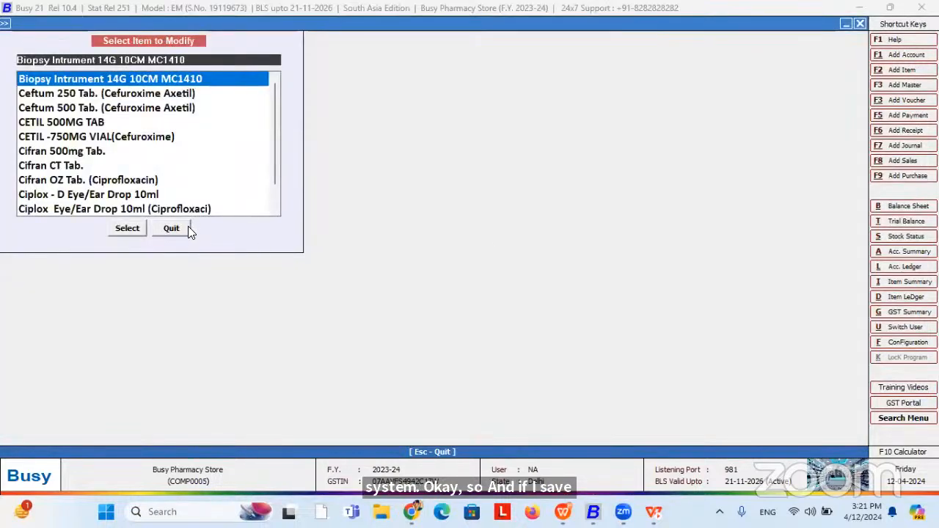
# Start purchase voucher 121 with type Local-12% and party Elo Medi India Ltd.
pyautogui.click(185, 229)
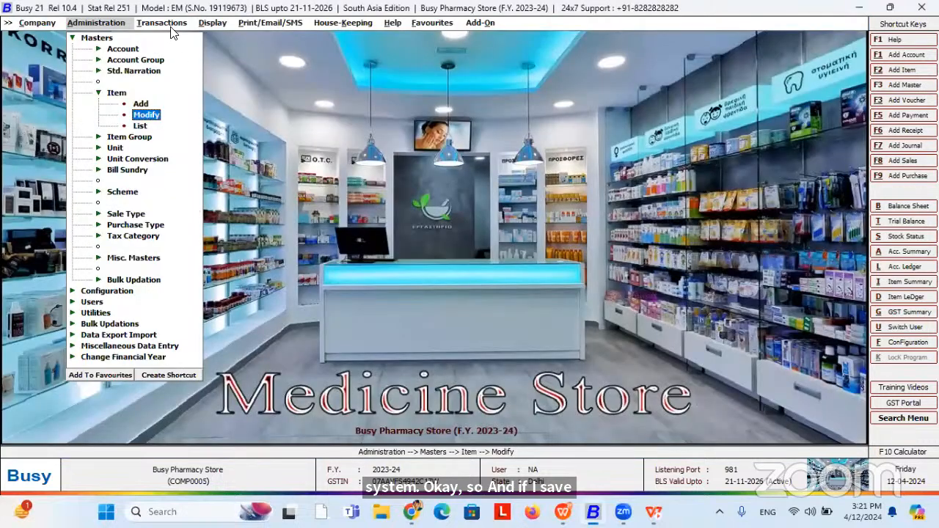
pyautogui.click(163, 23)
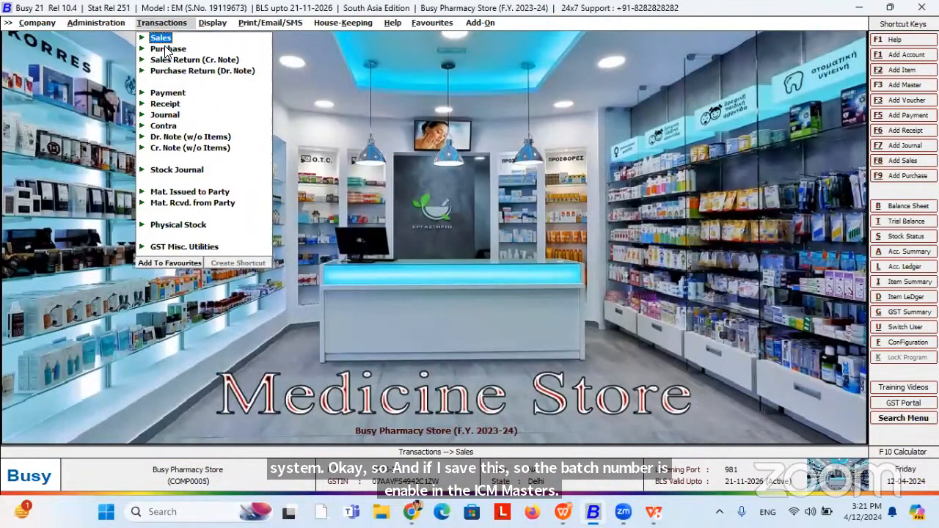
pyautogui.click(168, 49)
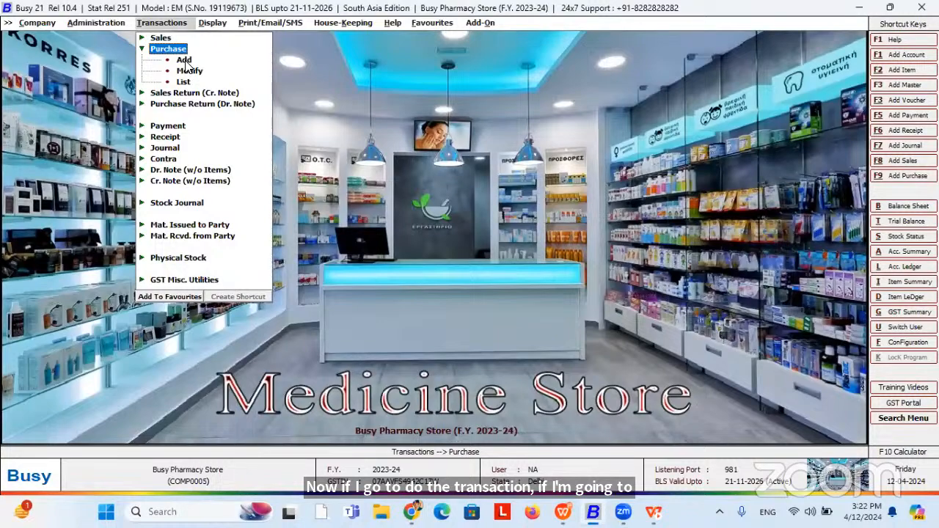
pyautogui.click(184, 60)
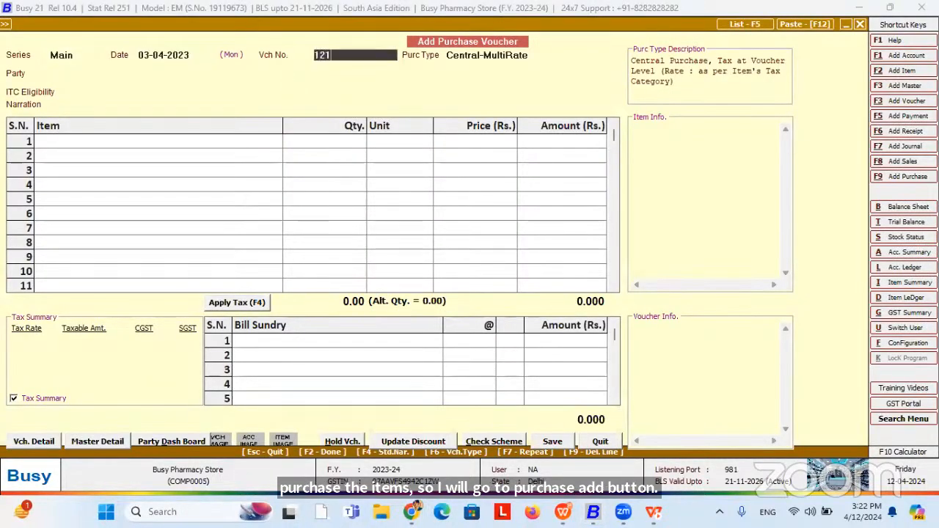
pyautogui.press('Return')
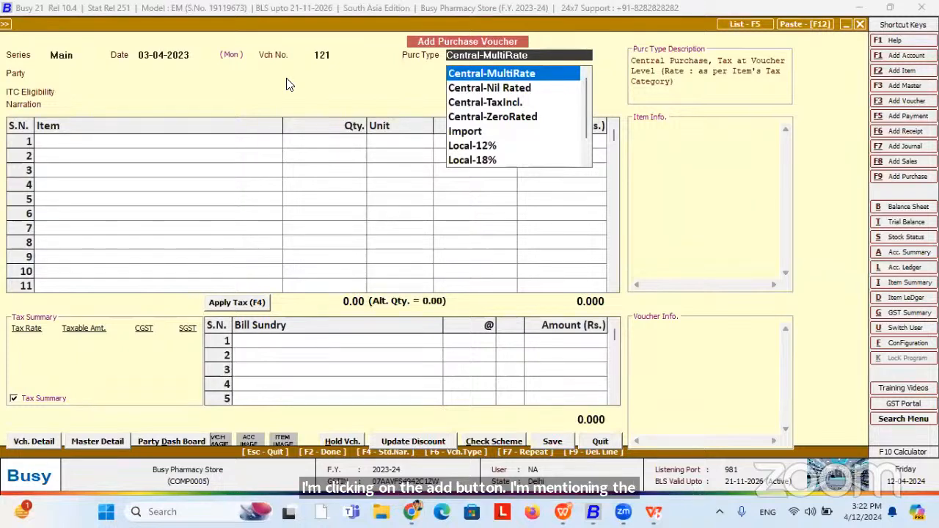
pyautogui.write('l')
pyautogui.press('Return')
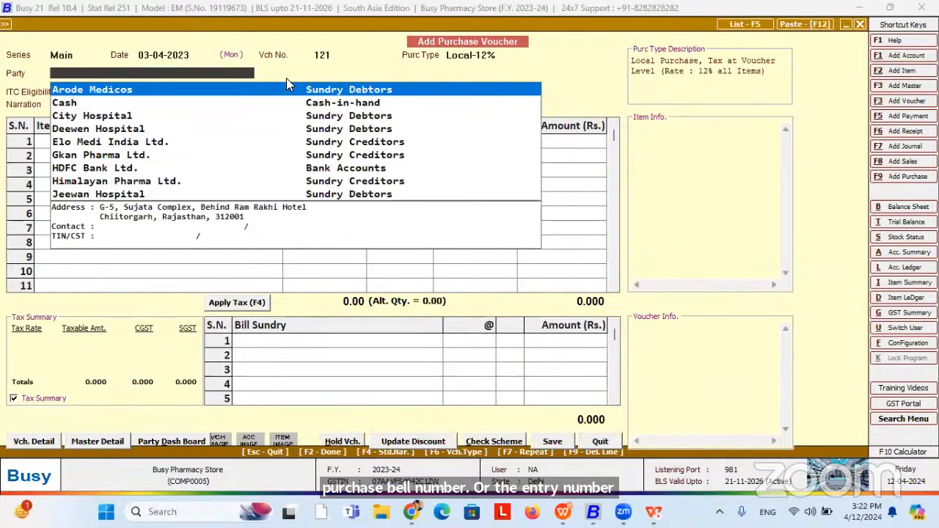
pyautogui.press('Down')
pyautogui.press('Down')
pyautogui.press('Down')
pyautogui.press('Down')
pyautogui.press('Return')
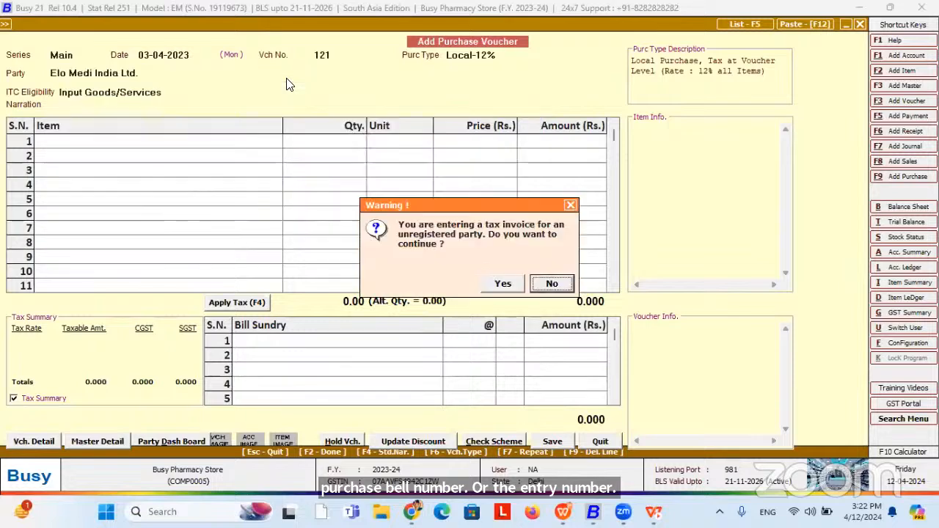
pyautogui.press('Return')
pyautogui.press('Return')
pyautogui.press('Return')
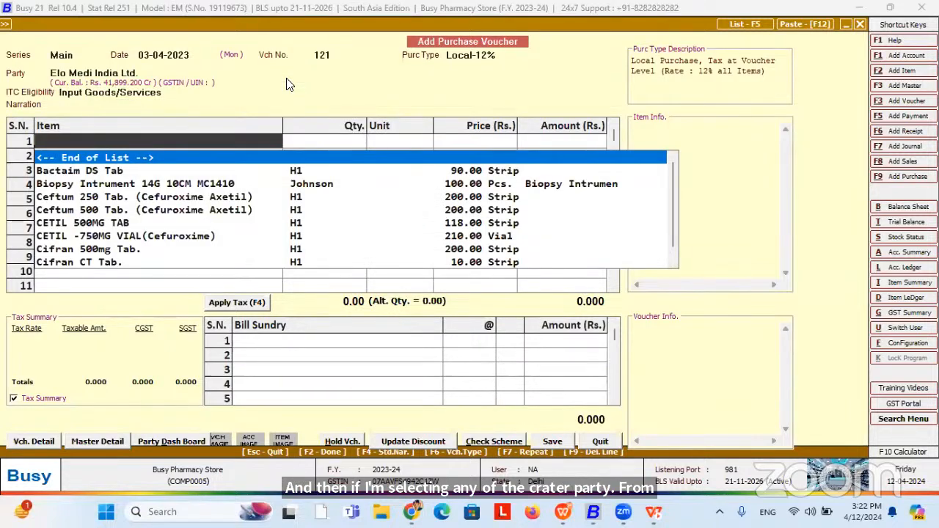
# Add Biopsy Intrument to the first row with quantity 10.
pyautogui.write('bi')
pyautogui.press('Return')
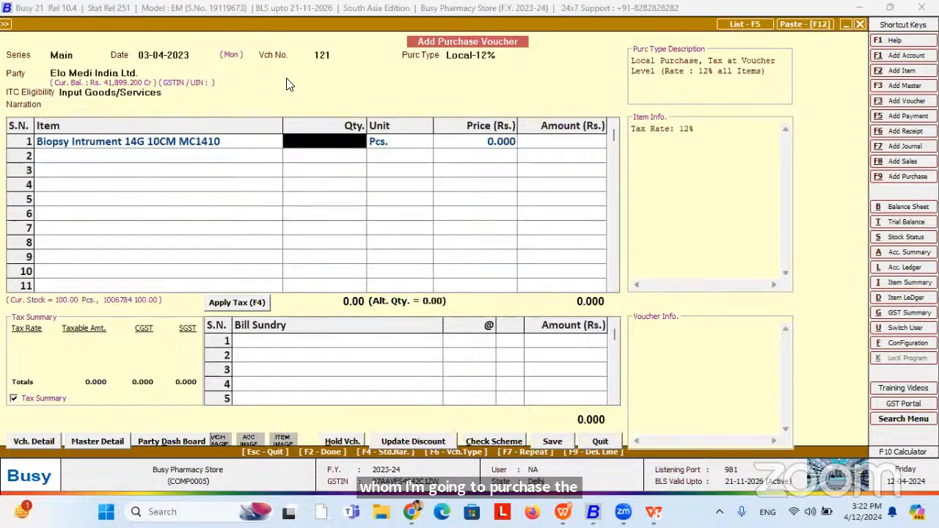
pyautogui.write('10')
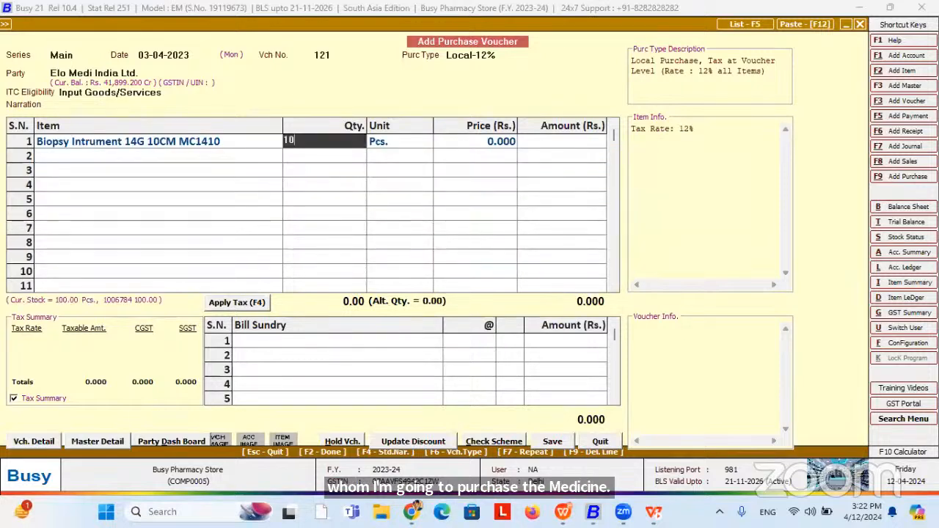
pyautogui.press('Return')
pyautogui.press('Return')
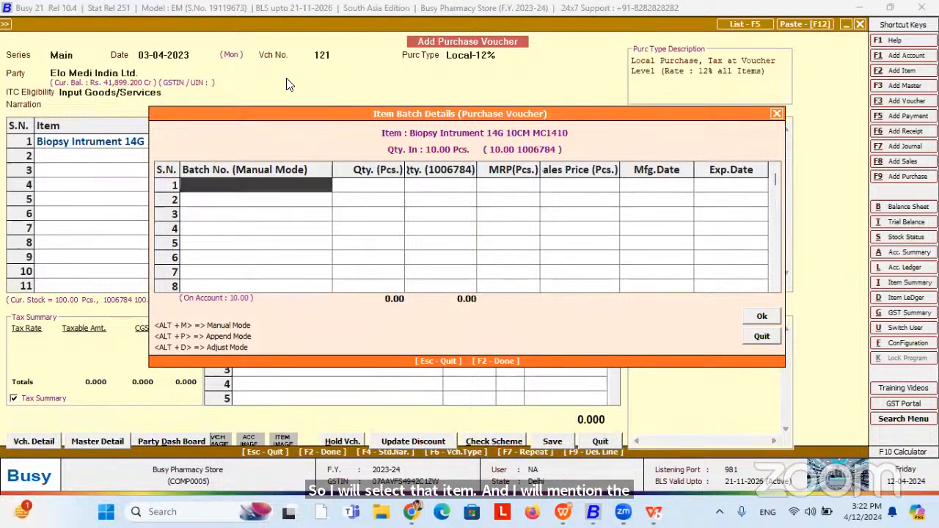
# Enter batch B0001 with quantity 4, MRP 40 and sales price 30.
pyautogui.write('b0001')
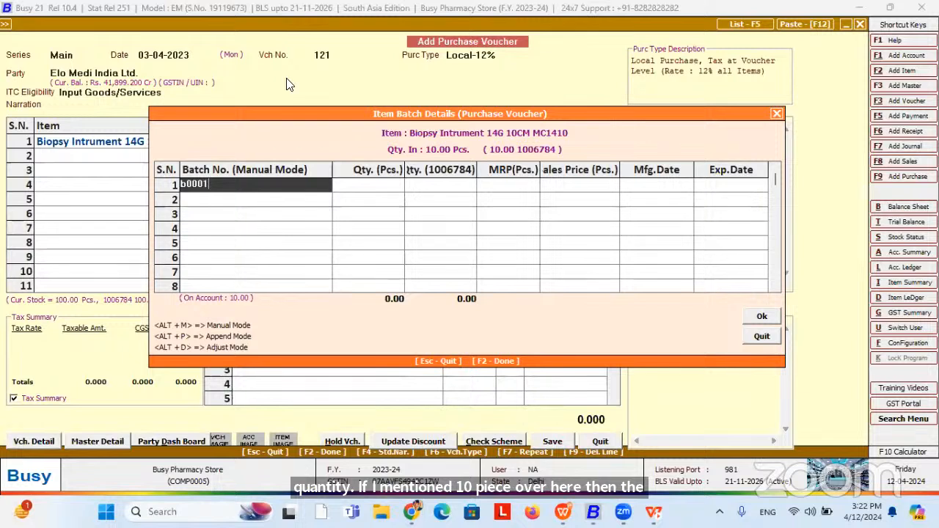
pyautogui.press('Return')
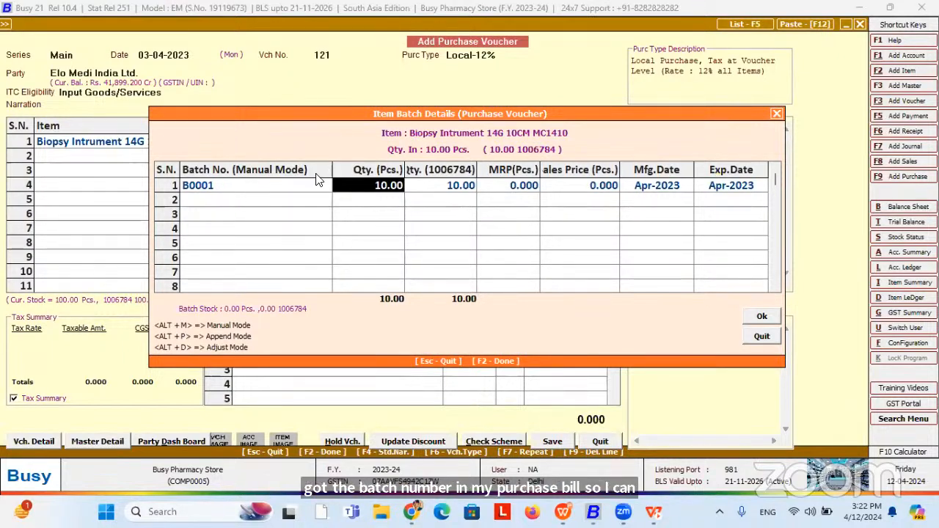
pyautogui.write('4')
pyautogui.press('Return')
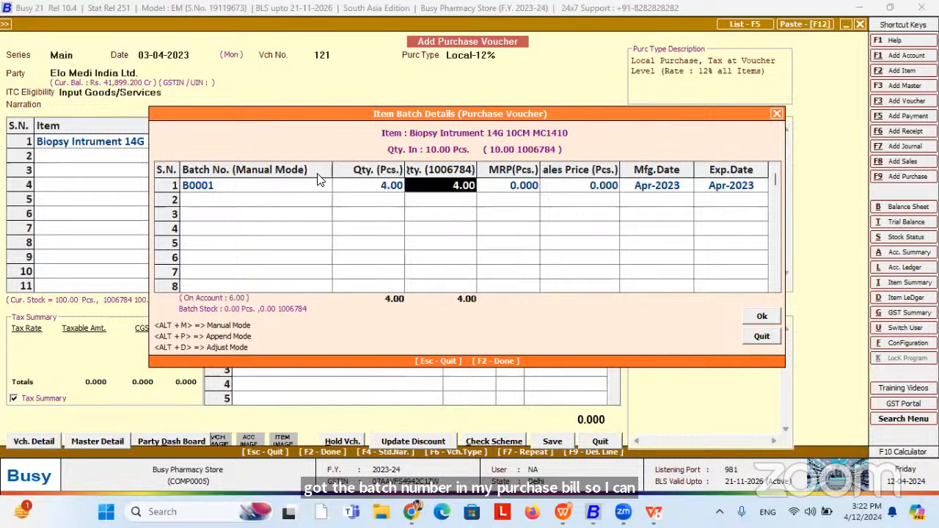
pyautogui.press('Left')
pyautogui.press('Right')
pyautogui.press('Right')
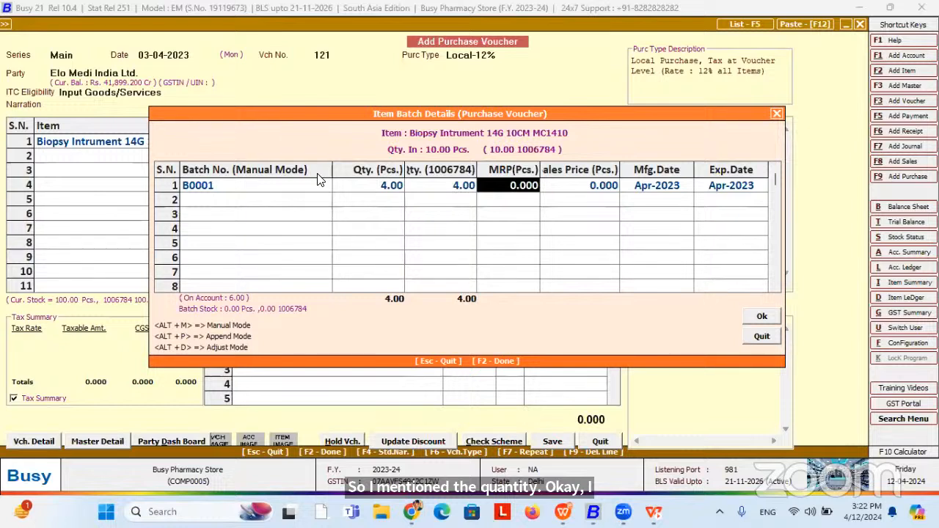
pyautogui.write('40')
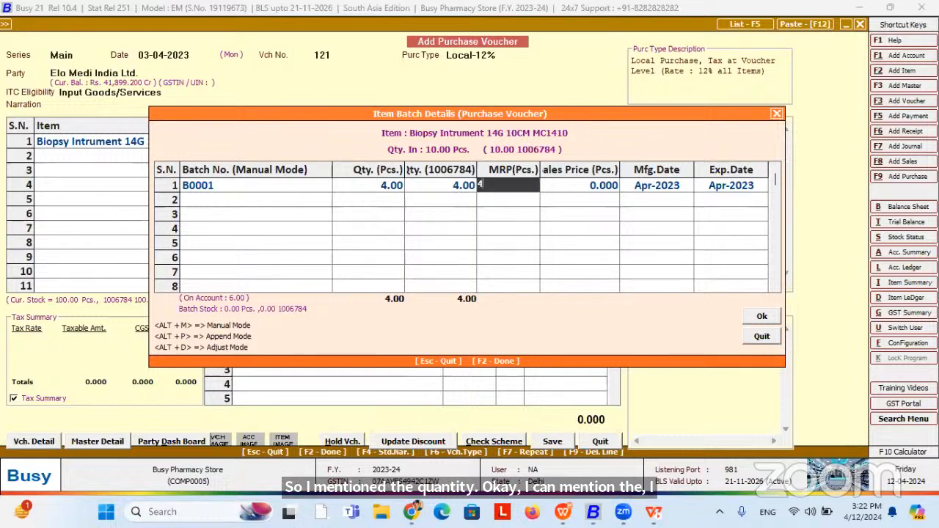
pyautogui.press('Return')
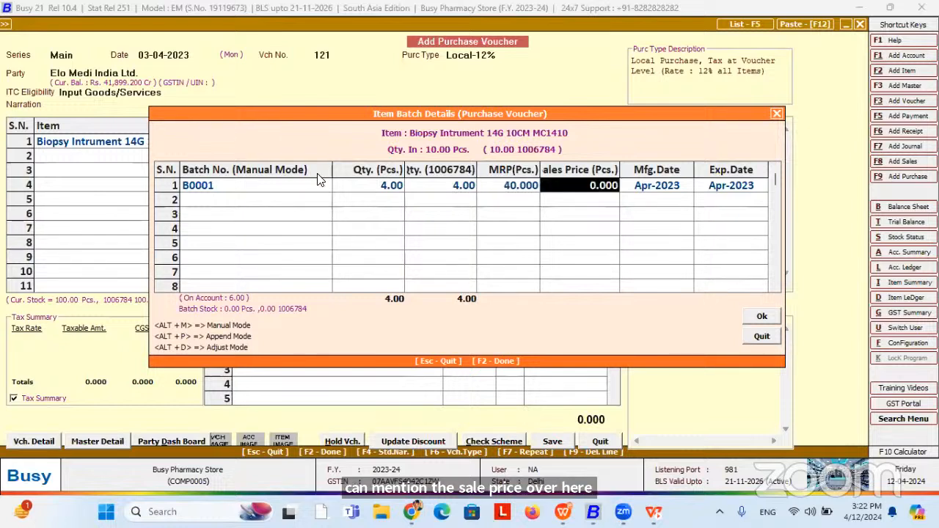
pyautogui.write('30')
pyautogui.press('Return')
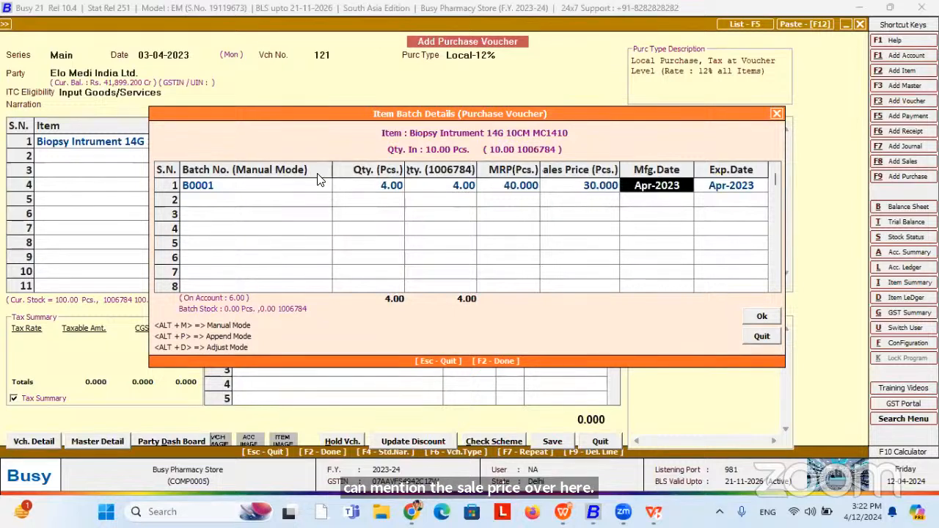
# Finish the batch details and accept the alternate-unit quantity of 10 on the voucher.
pyautogui.click(746, 187)
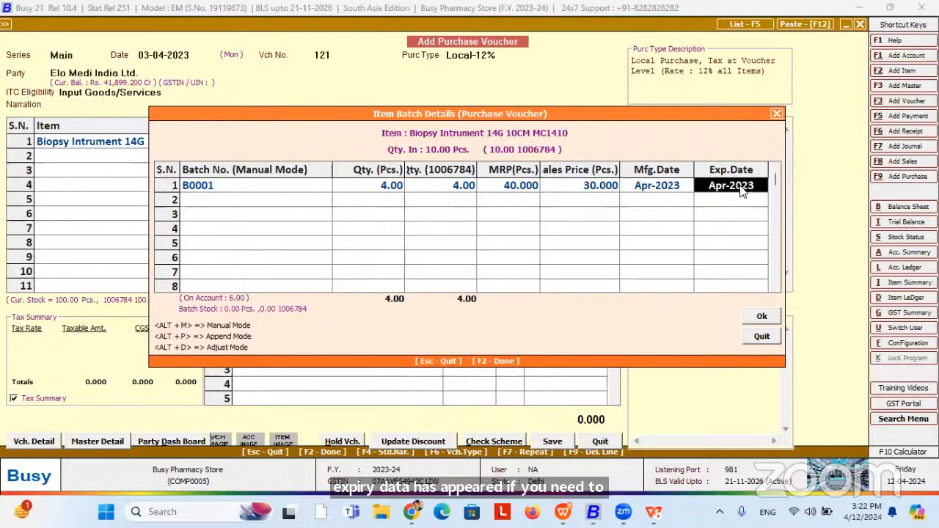
pyautogui.press('F2')
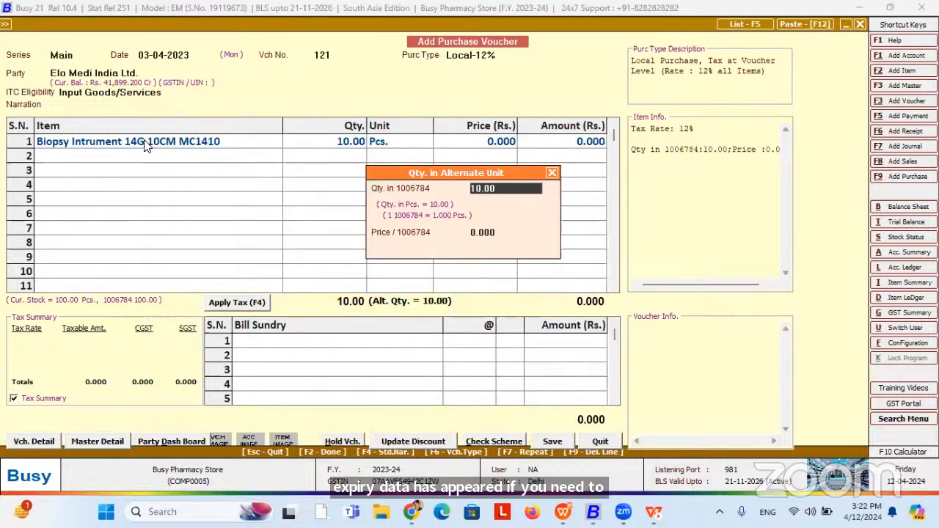
pyautogui.press('Return')
pyautogui.click(4, 24)
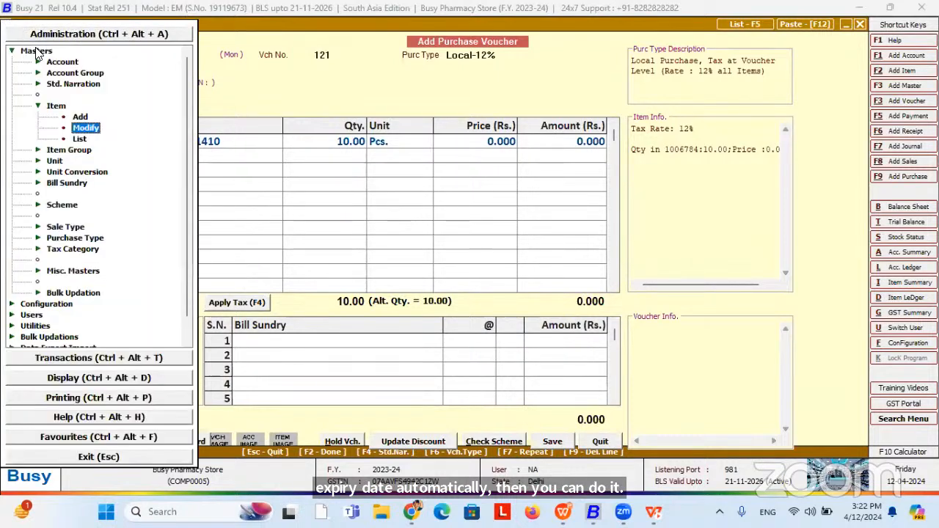
# Modify the Biopsy Intrument item master, changing Expiry Month from 0 to 12.
pyautogui.click(95, 132)
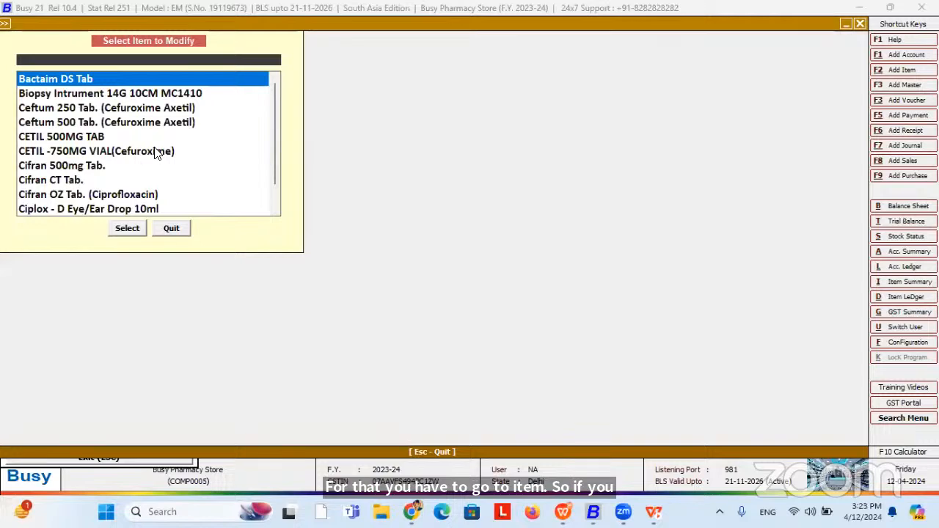
pyautogui.press('Down')
pyautogui.press('Return')
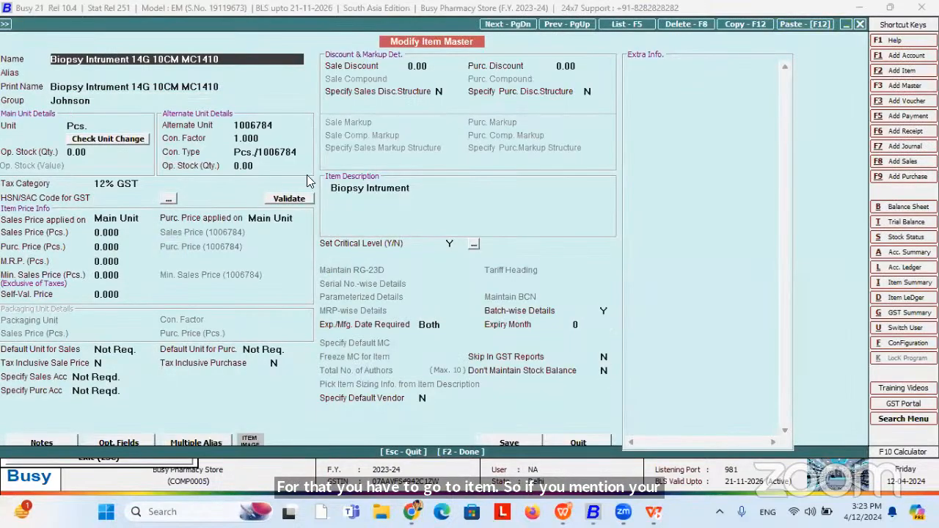
pyautogui.click(592, 325)
pyautogui.press('Delete')
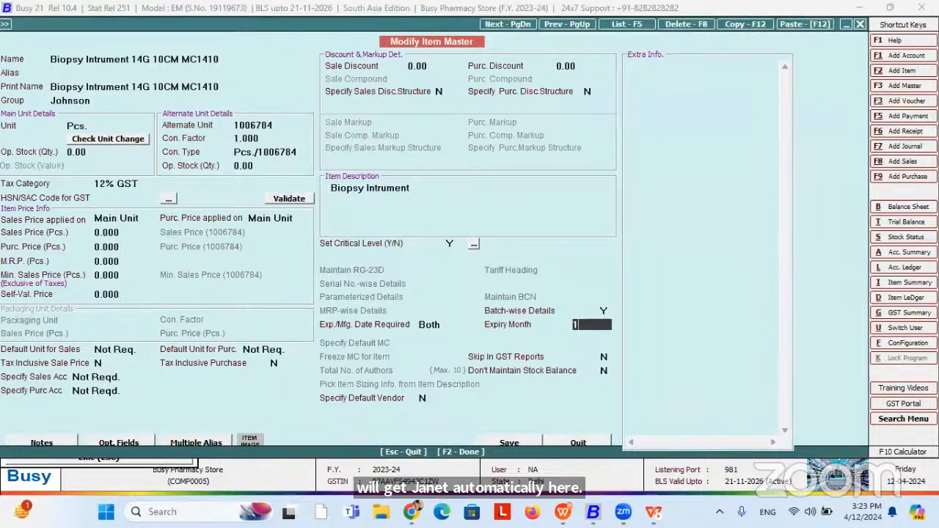
pyautogui.write('12')
pyautogui.press('Return')
# Save the item master without an image and return to the purchase voucher.
pyautogui.press('F2')
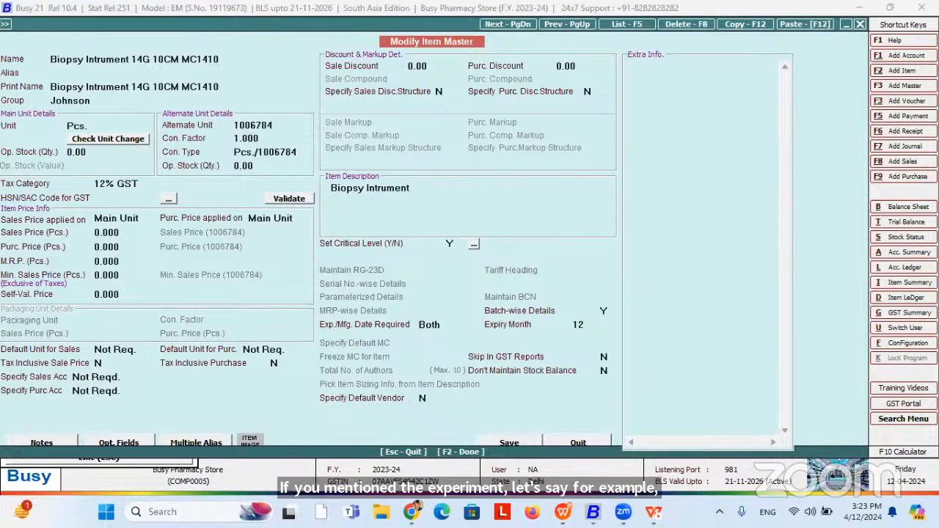
pyautogui.press('Return')
pyautogui.press('Return')
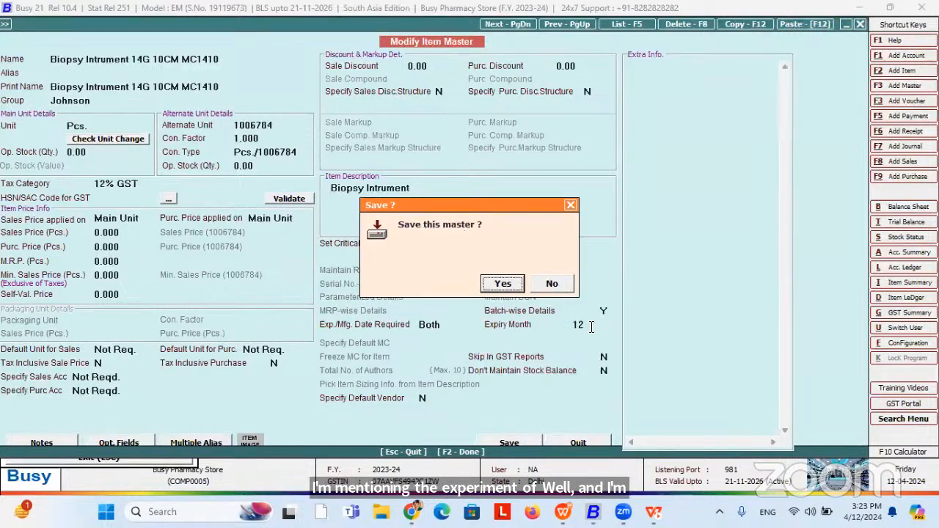
pyautogui.press('Return')
pyautogui.press('Right')
pyautogui.press('Return')
pyautogui.press('Escape')
pyautogui.press('Escape')
pyautogui.press('Escape')
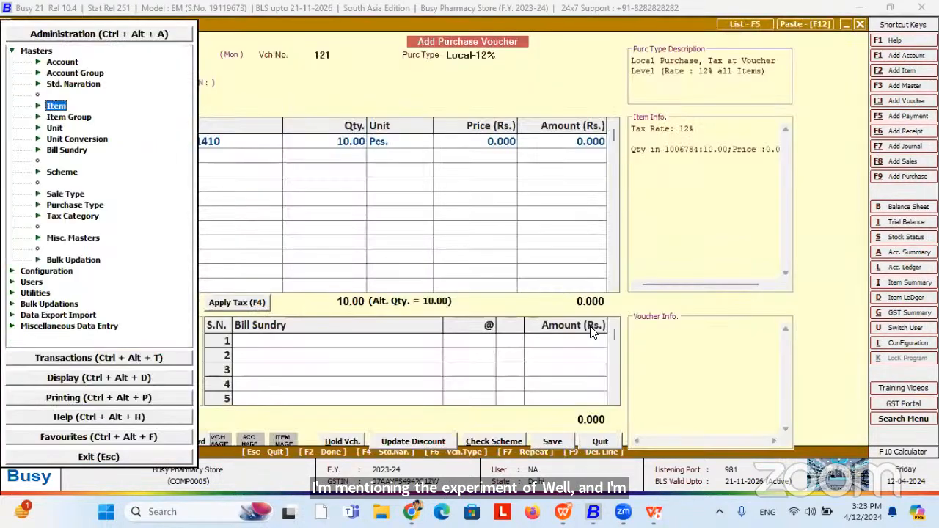
# Delete the item line and re-enter Biopsy Intrument with quantity 10.
pyautogui.press('Left')
pyautogui.press('Left')
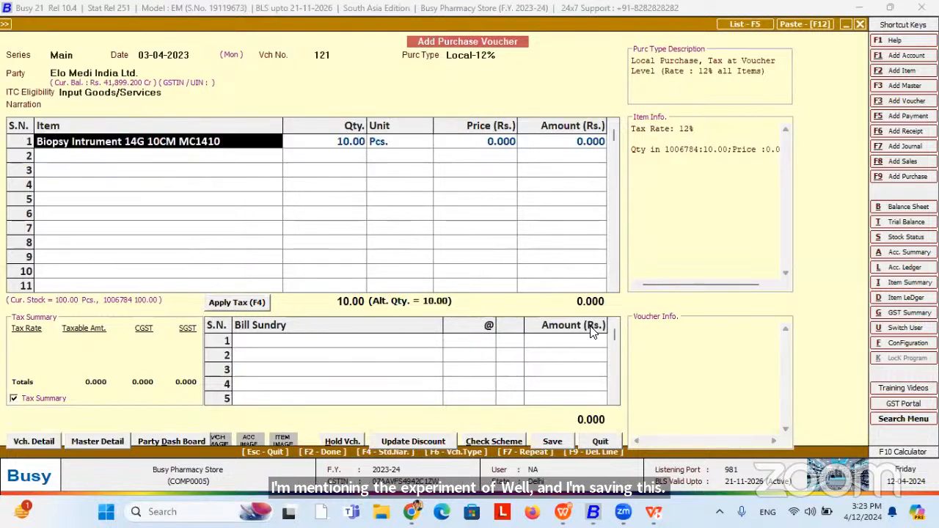
pyautogui.press('F9')
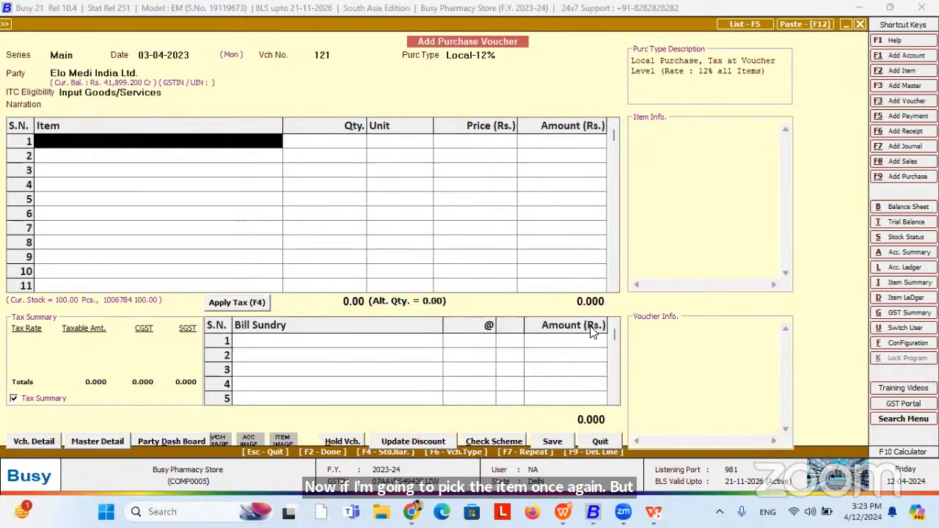
pyautogui.press('Return')
pyautogui.press('Down')
pyautogui.press('Down')
pyautogui.press('Return')
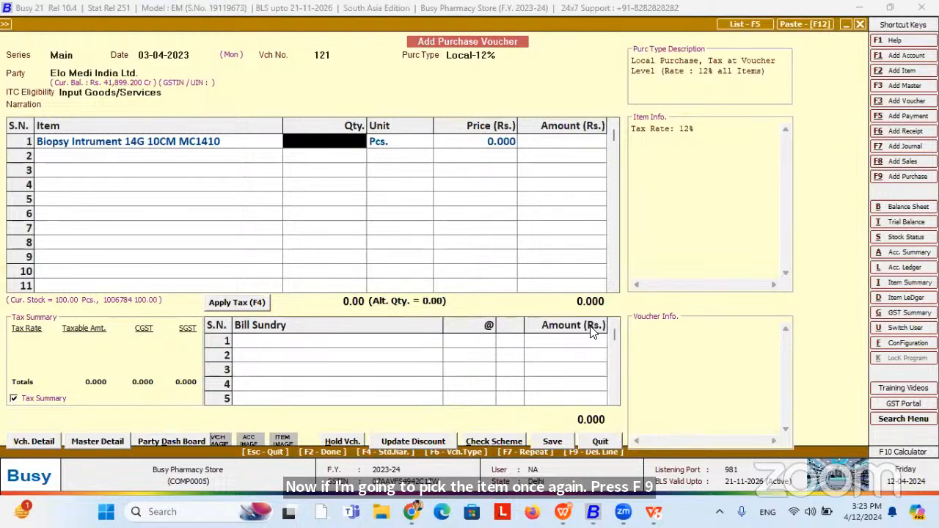
pyautogui.write('10')
pyautogui.press('Return')
pyautogui.press('Return')
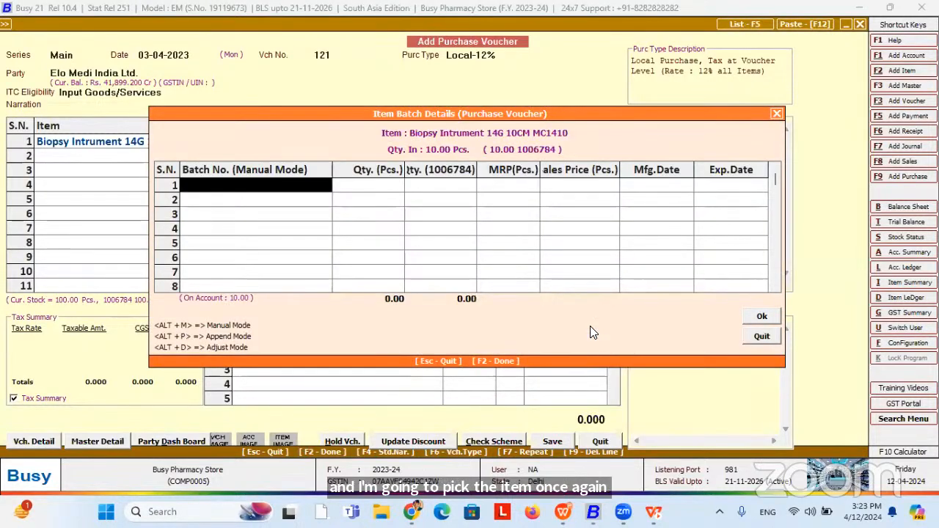
# Split the quantity into batches B0001 and B0003, 5 Pcs each.
pyautogui.write('b0001')
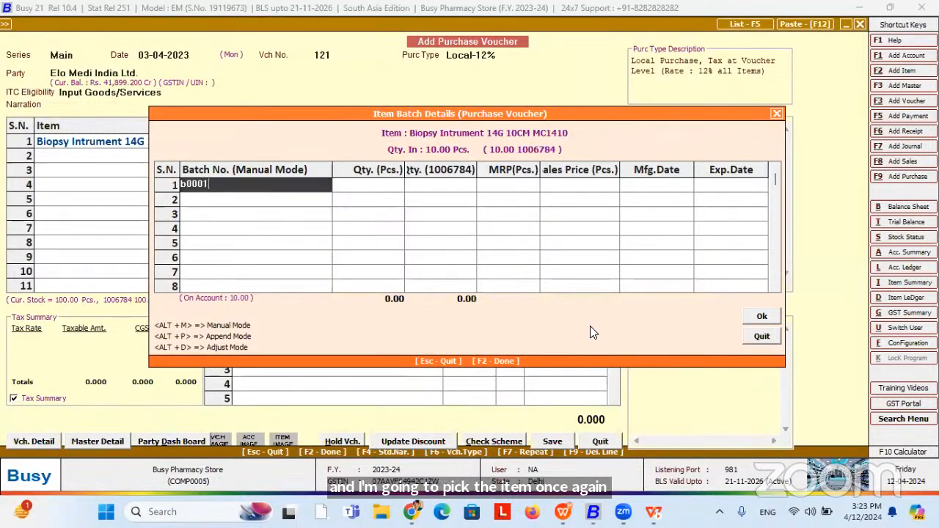
pyautogui.press('Return')
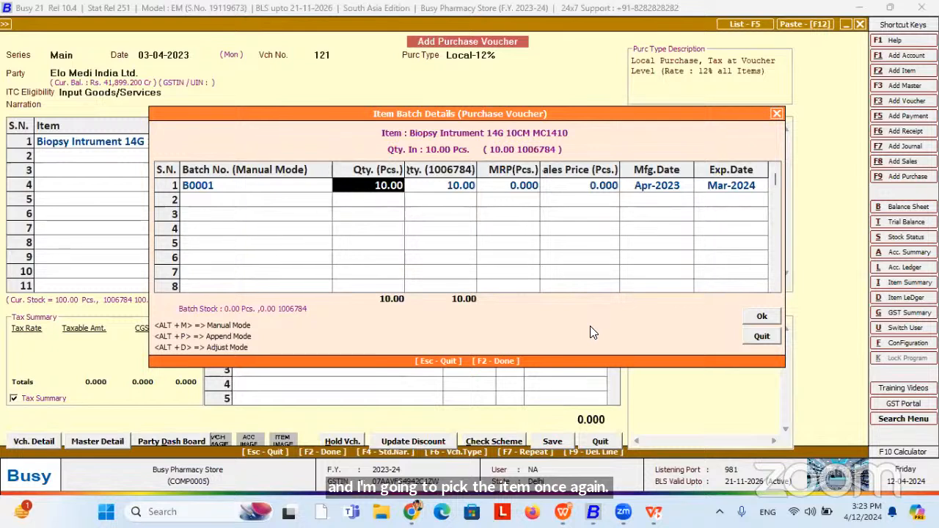
pyautogui.click(728, 188)
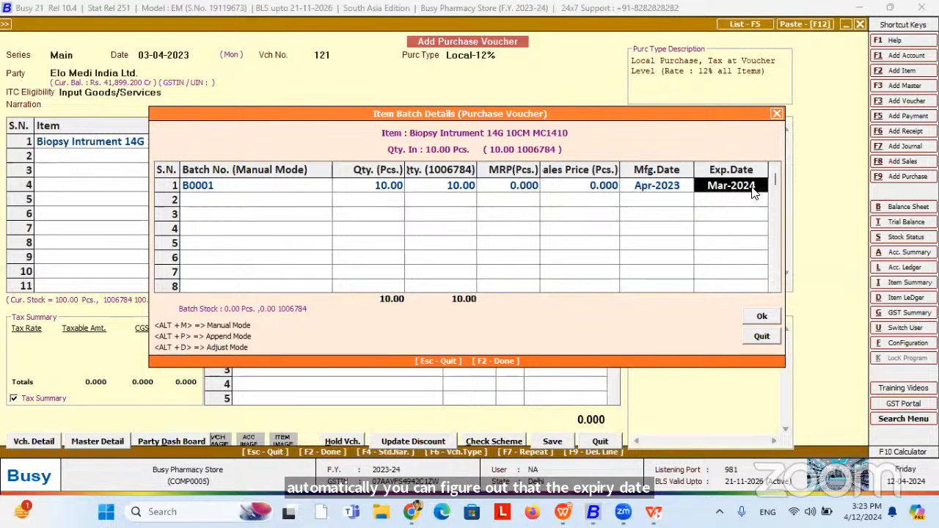
pyautogui.click(373, 187)
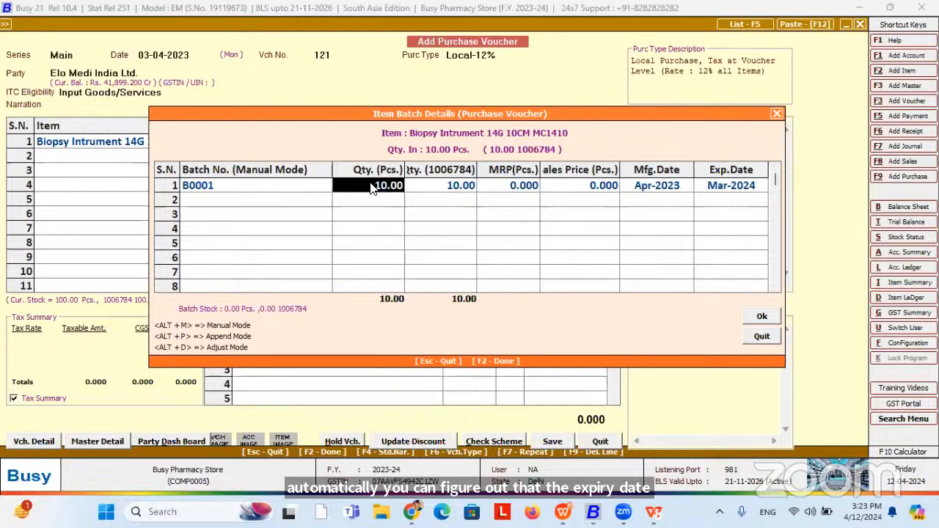
pyautogui.write('5')
pyautogui.press('Return')
pyautogui.press('Return')
pyautogui.press('Return')
pyautogui.press('Return')
pyautogui.press('Return')
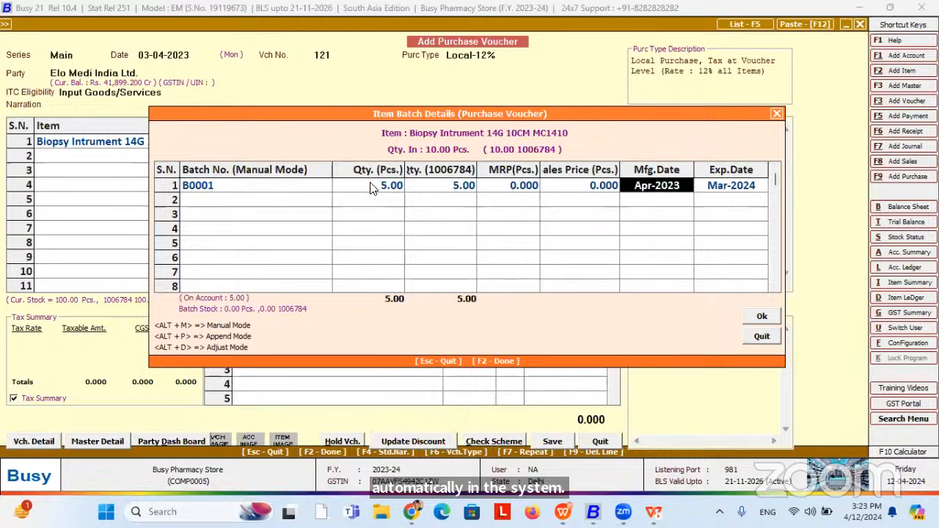
pyautogui.press('Return')
pyautogui.write('b00')
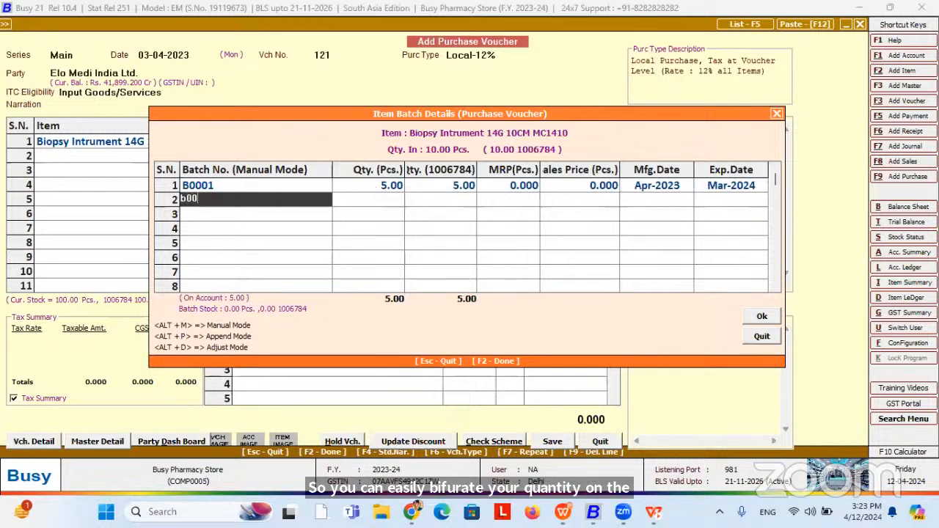
pyautogui.write('03')
pyautogui.press('Return')
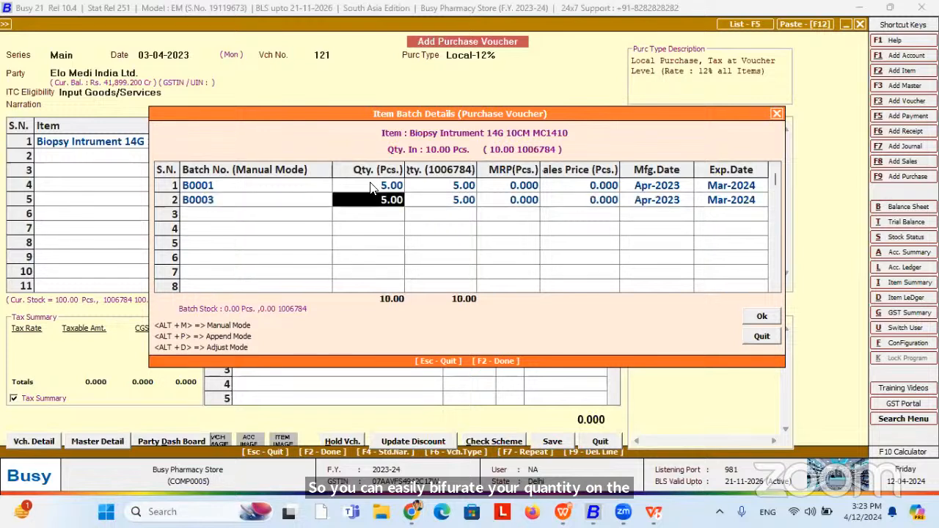
pyautogui.press('Return')
pyautogui.press('Return')
pyautogui.press('Return')
pyautogui.press('Return')
pyautogui.press('Return')
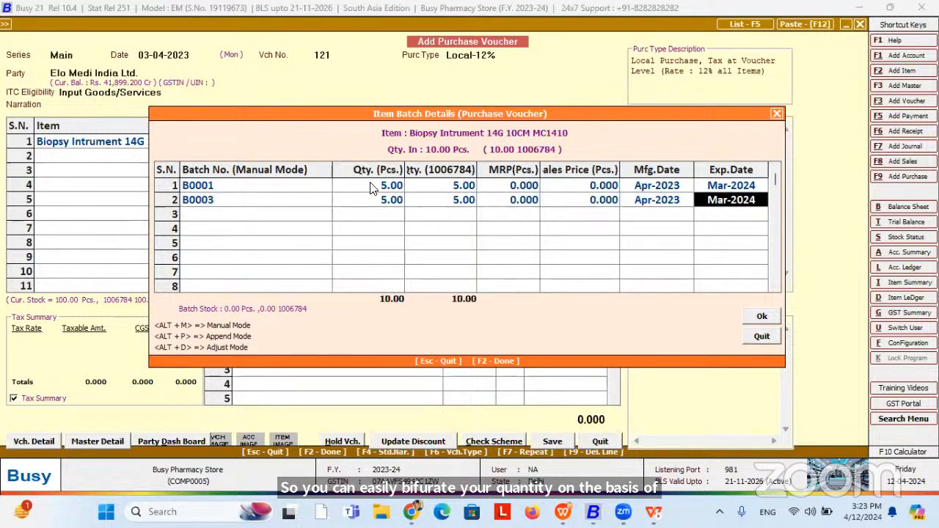
# Set batch B0003's expiry date to May-2025.
pyautogui.click(761, 200)
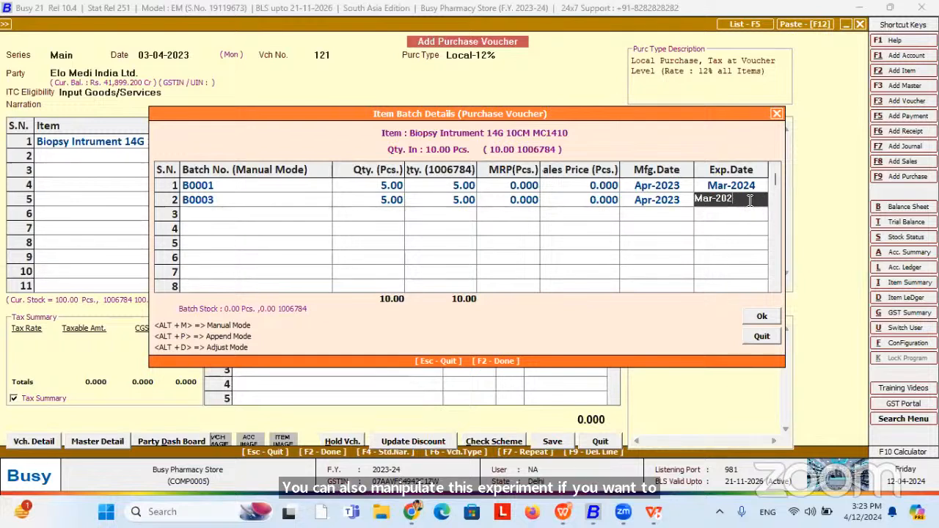
pyautogui.press('BackSpace')
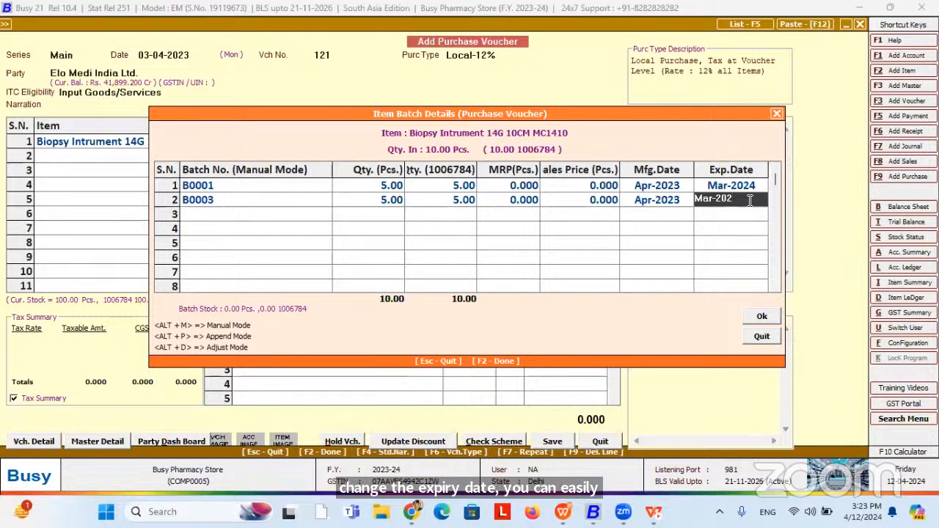
pyautogui.write('May-2023')
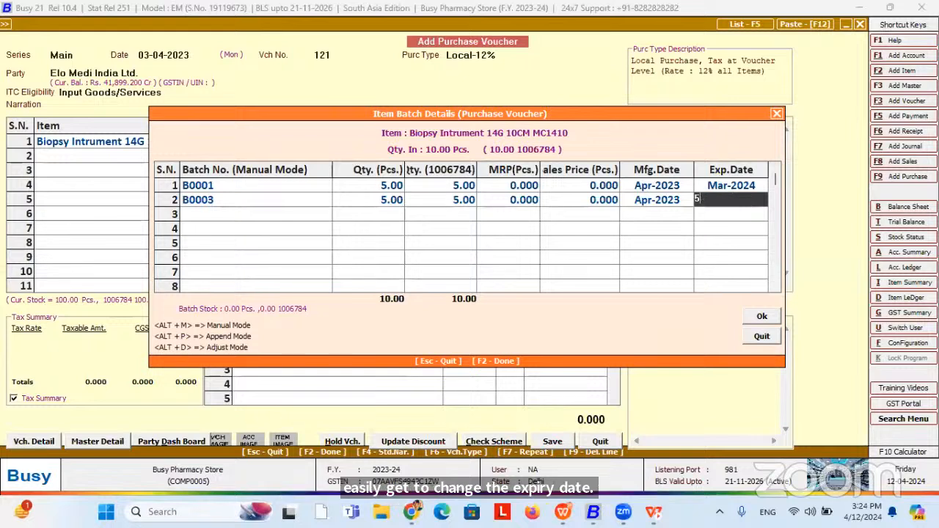
pyautogui.press('Return')
pyautogui.click(731, 200)
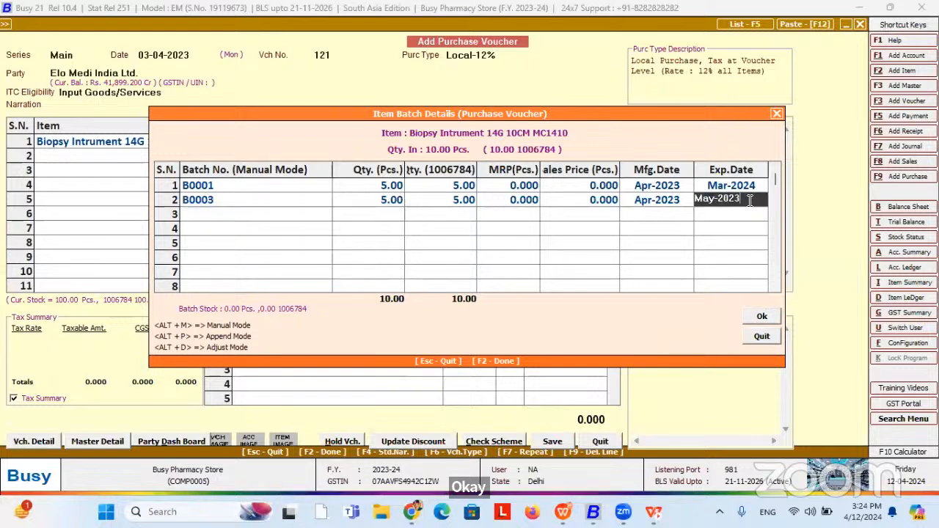
pyautogui.press('BackSpace')
pyautogui.press('BackSpace')
pyautogui.press('BackSpace')
pyautogui.press('BackSpace')
pyautogui.press('BackSpace')
pyautogui.press('BackSpace')
pyautogui.press('BackSpace')
pyautogui.press('BackSpace')
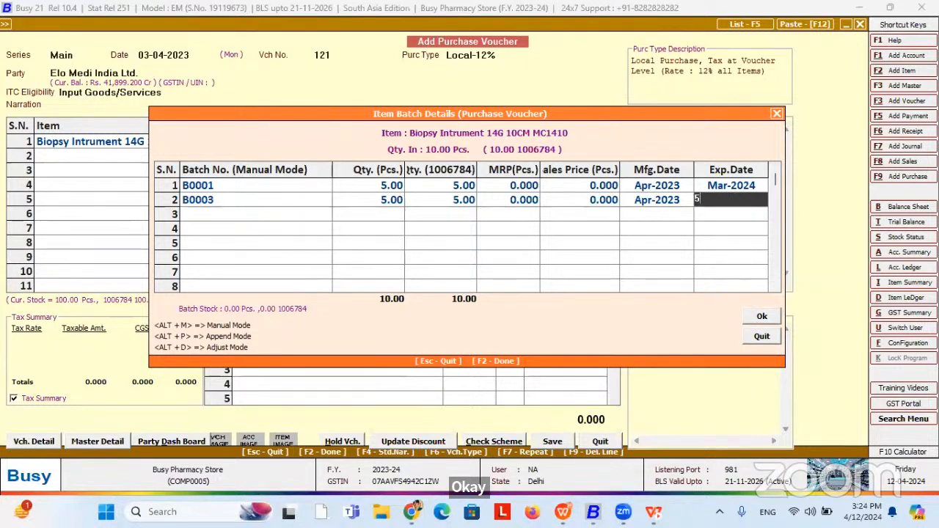
pyautogui.write('May-')
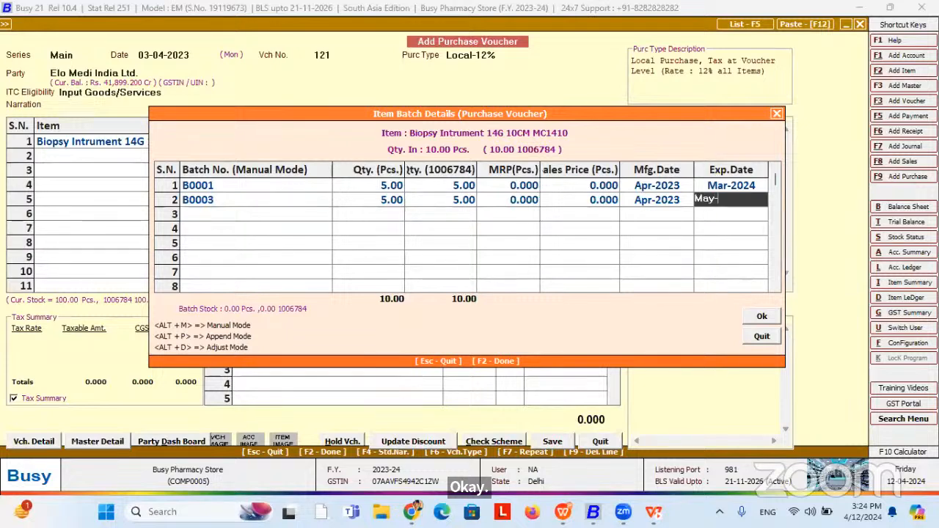
pyautogui.write('2025')
pyautogui.press('Return')
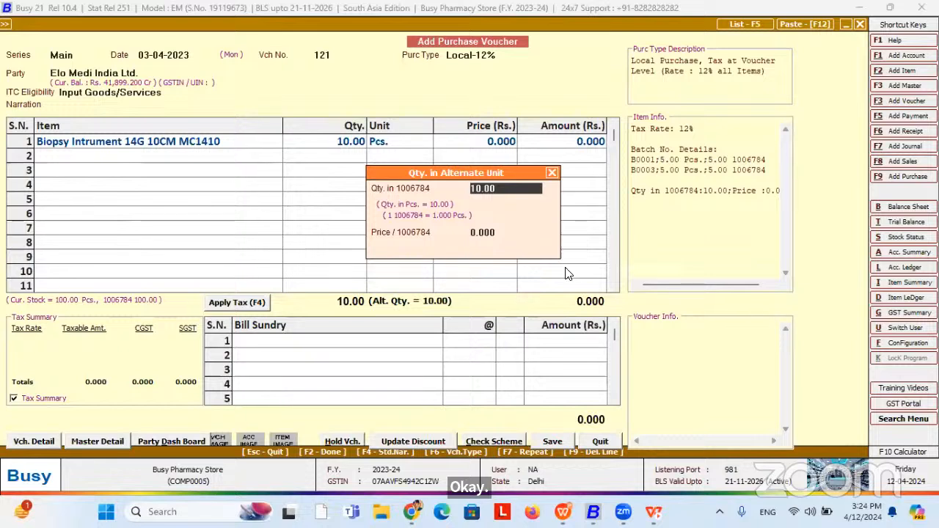
# Set the item price to 25, correcting the mistyped 500.
pyautogui.press('Return')
pyautogui.press('Return')
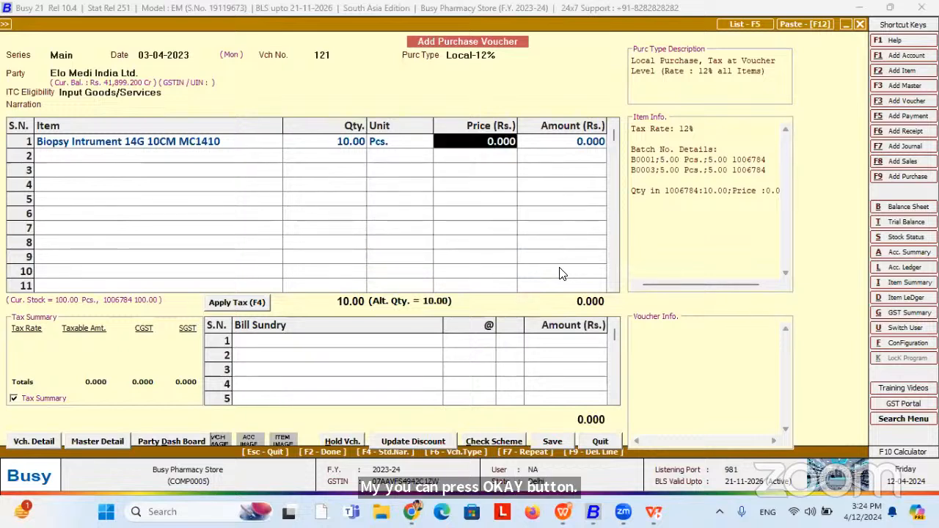
pyautogui.write('500')
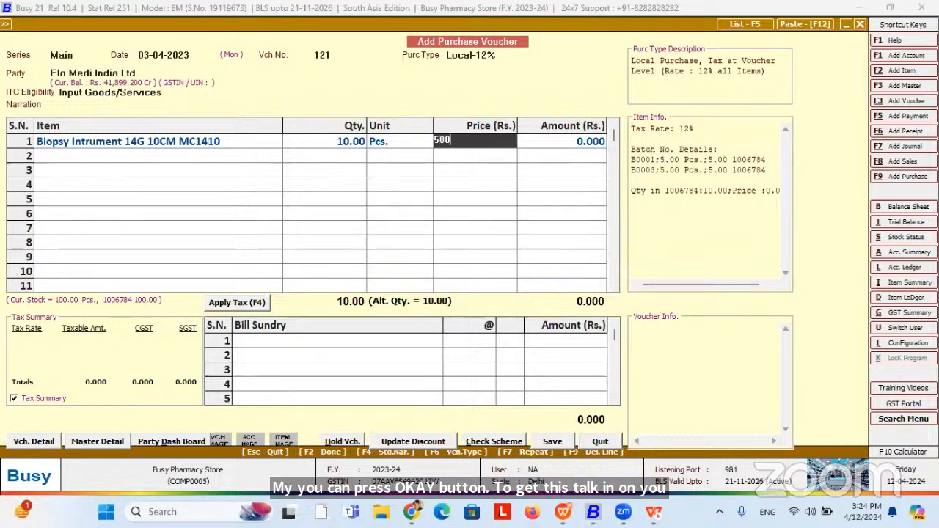
pyautogui.press('BackSpace')
pyautogui.press('Return')
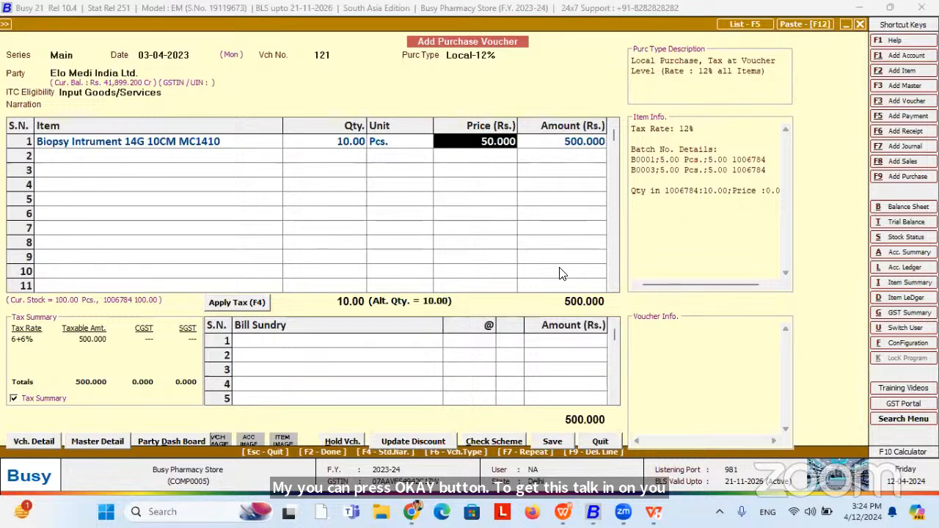
pyautogui.write('25')
pyautogui.press('Return')
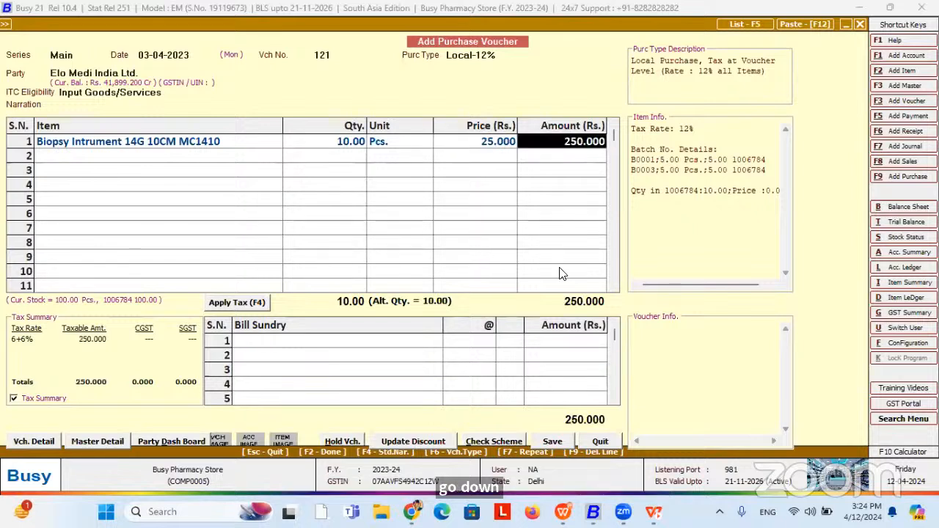
# Apply 6% CGST and SGST for a 280.000 total and save the purchase voucher without images or barcodes.
pyautogui.click(240, 298)
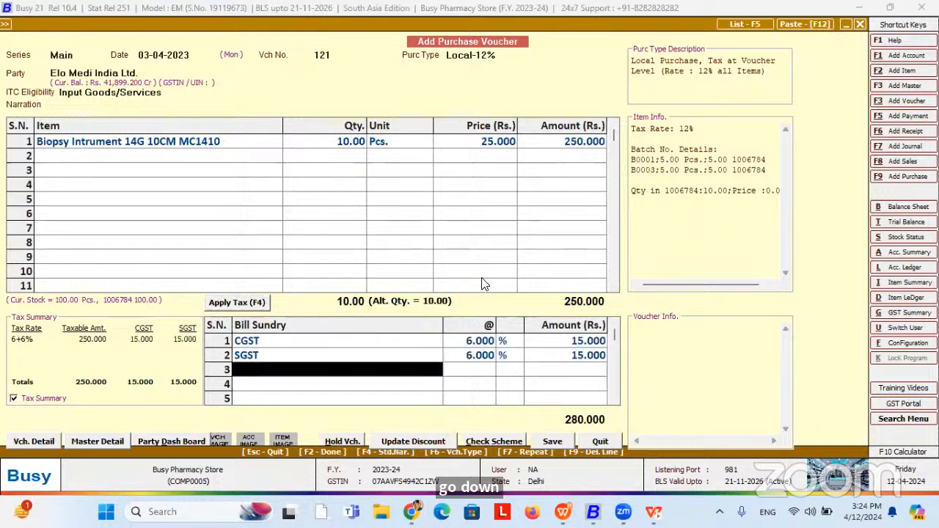
pyautogui.click(483, 284)
pyautogui.press('Return')
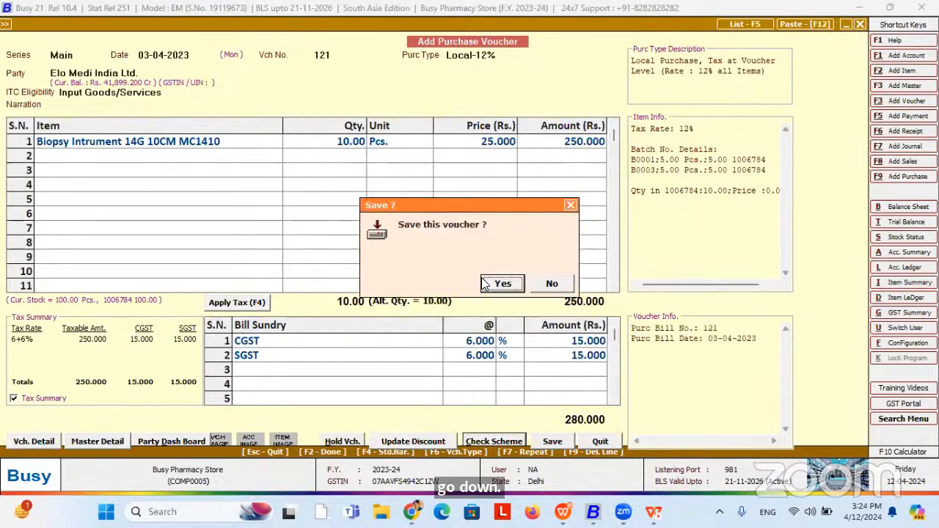
pyautogui.click(483, 283)
pyautogui.click(482, 284)
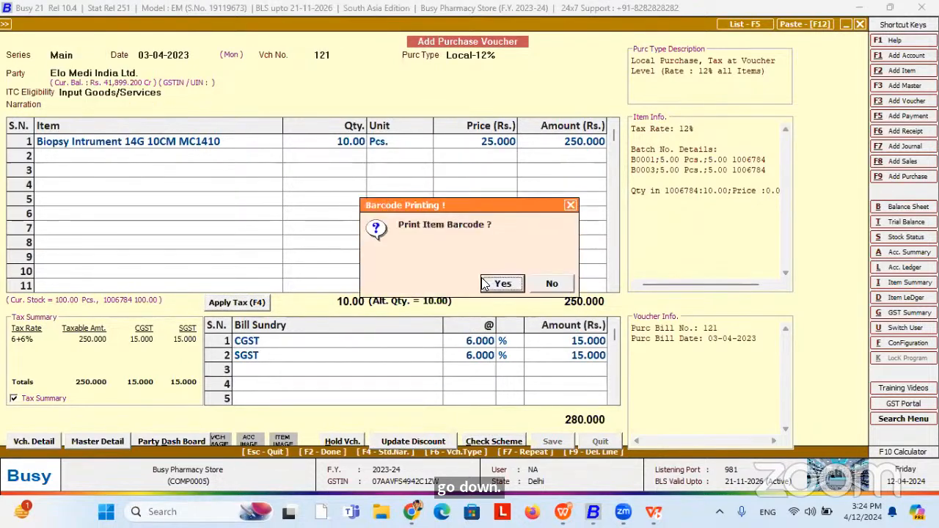
pyautogui.click(483, 284)
pyautogui.press('Escape')
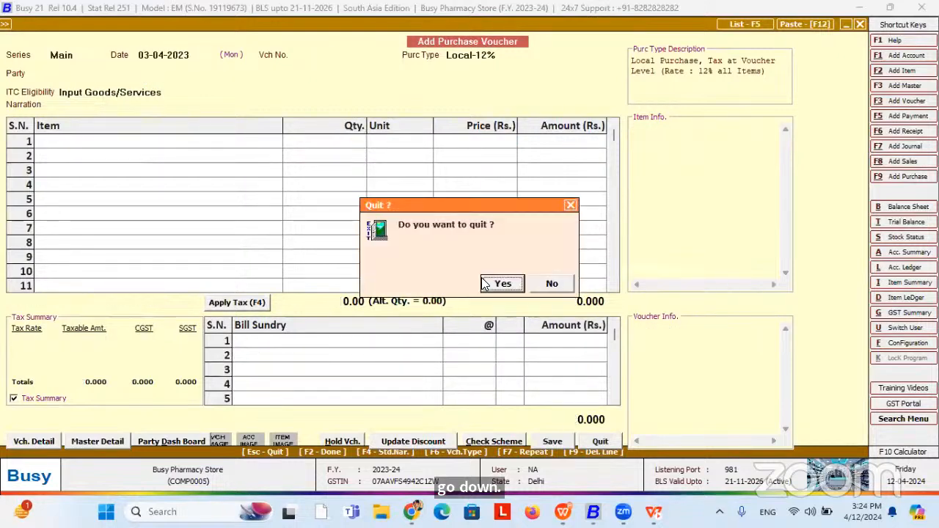
# Quit the purchase voucher and start a new sales voucher.
pyautogui.click(482, 284)
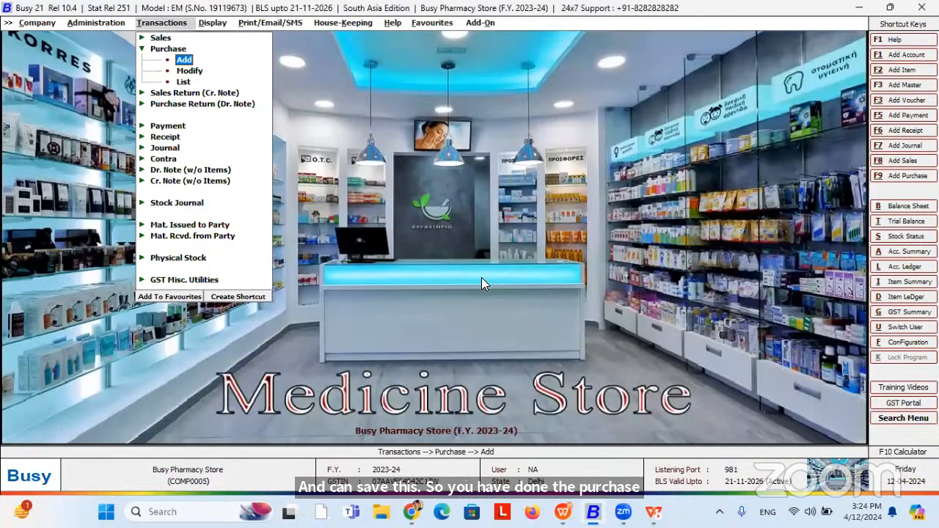
pyautogui.press('Up')
pyautogui.press('Up')
pyautogui.press('Return')
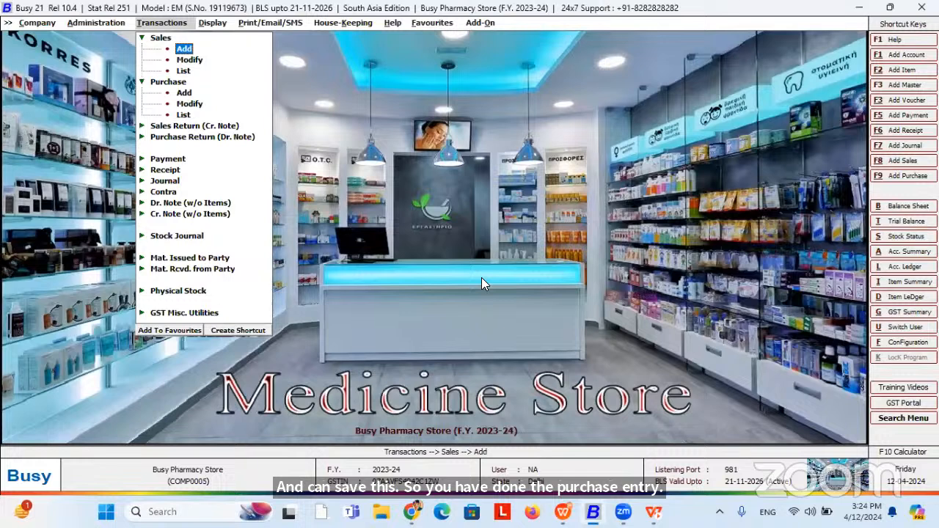
pyautogui.press('Return')
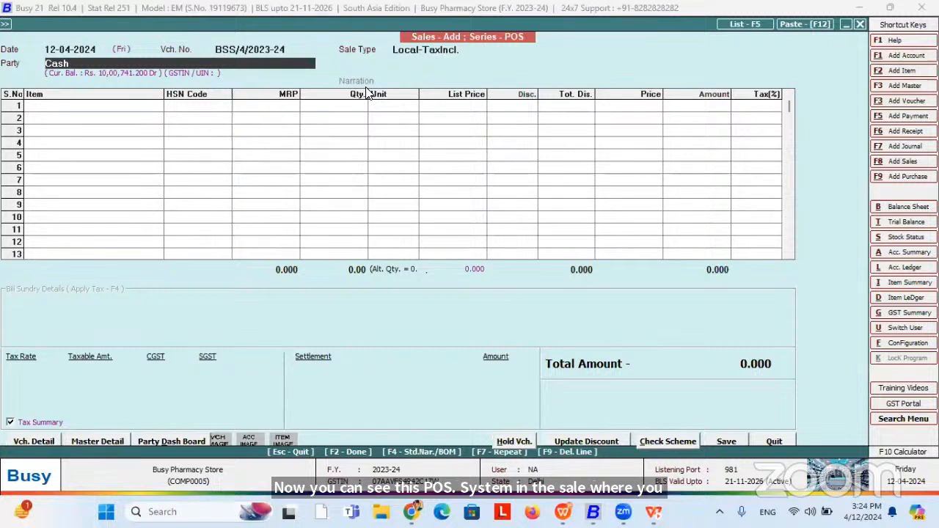
# Date the sales voucher 01-04-2023, accept party Cash, and begin entering the customer's mobile number.
pyautogui.click(53, 49)
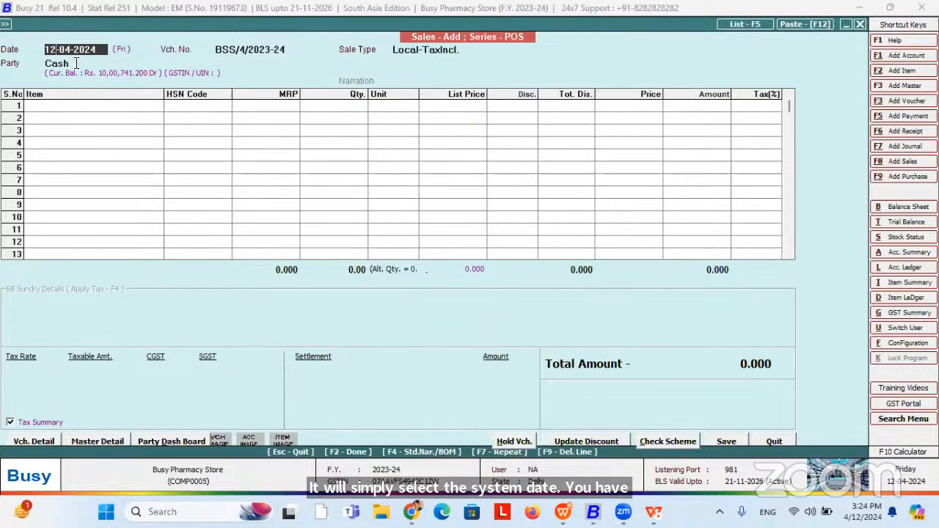
pyautogui.press('Return')
pyautogui.press('Return')
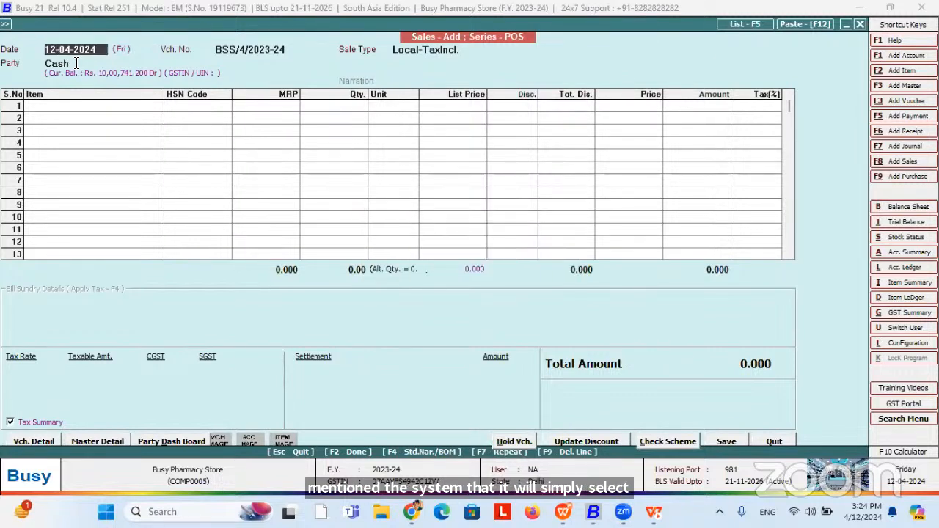
pyautogui.write('1')
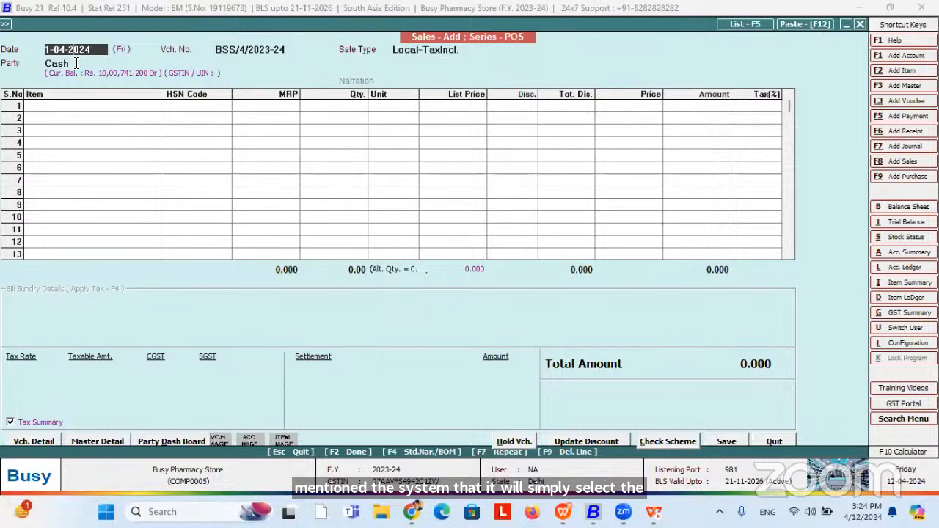
pyautogui.press('Delete')
pyautogui.write('3')
pyautogui.press('Return')
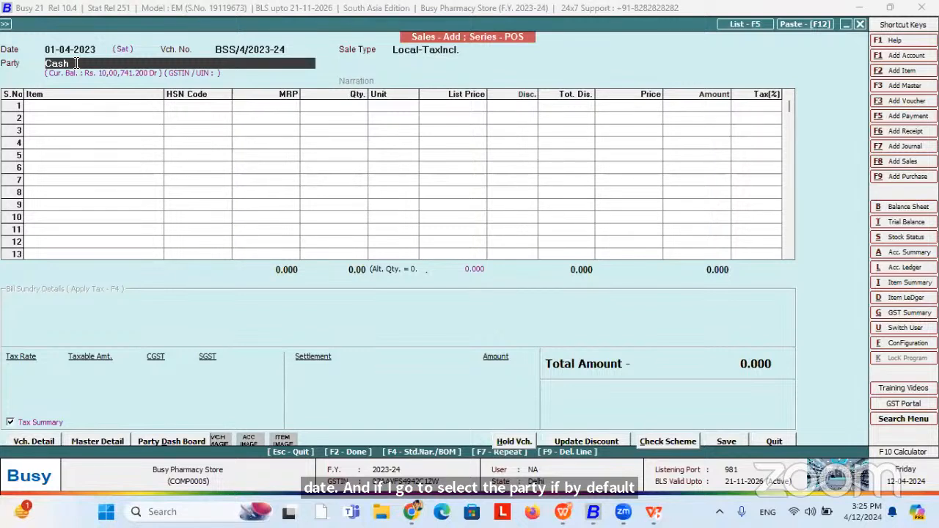
pyautogui.press('Return')
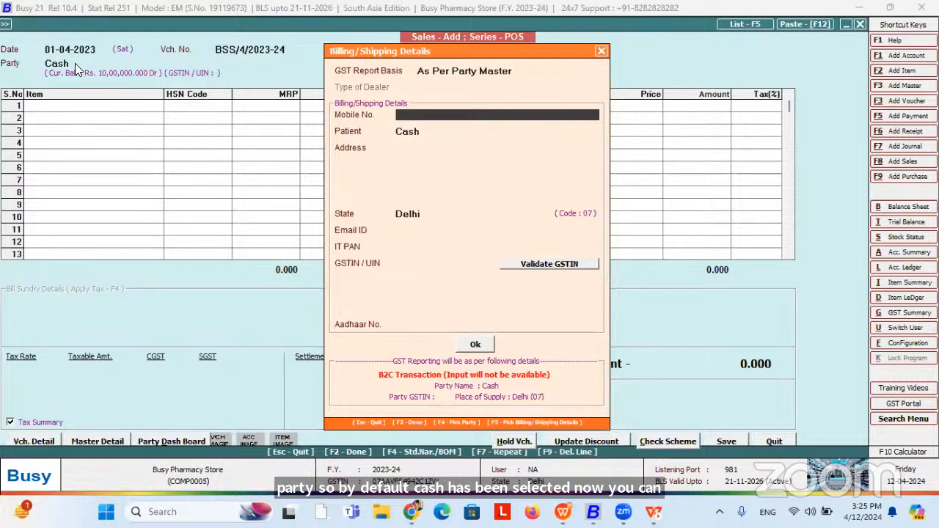
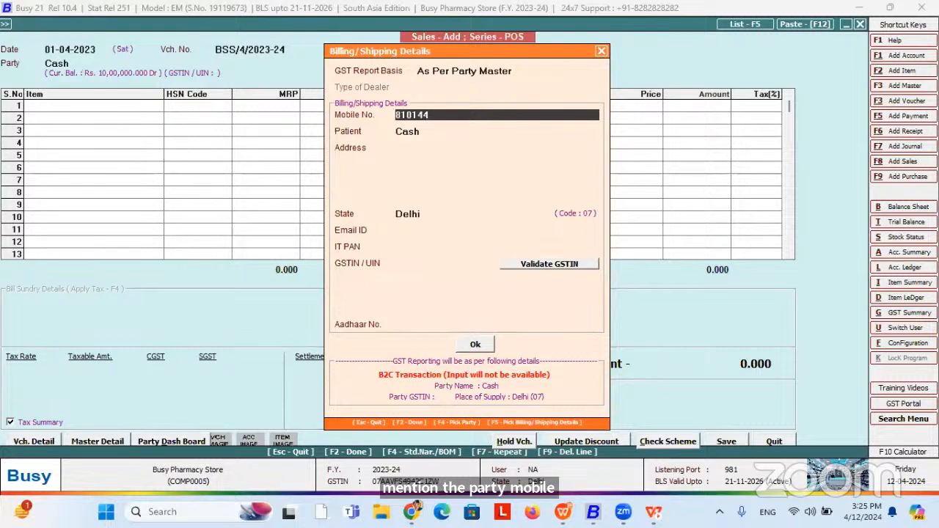
# Confirm the customer's mobile number, fill in the patient's name, and accept the Billing/Shipping Details.
pyautogui.press('Return')
pyautogui.press('Return')
pyautogui.press('Up')
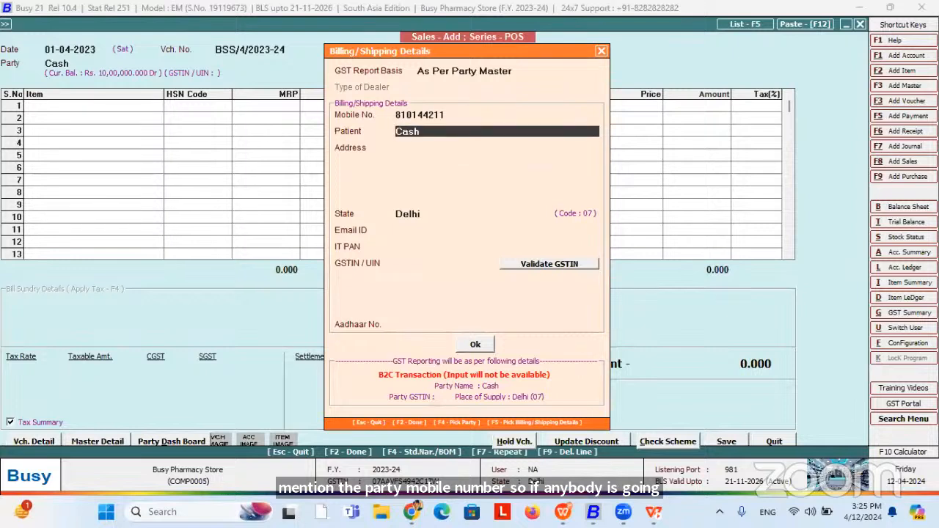
pyautogui.write('Kuntal')
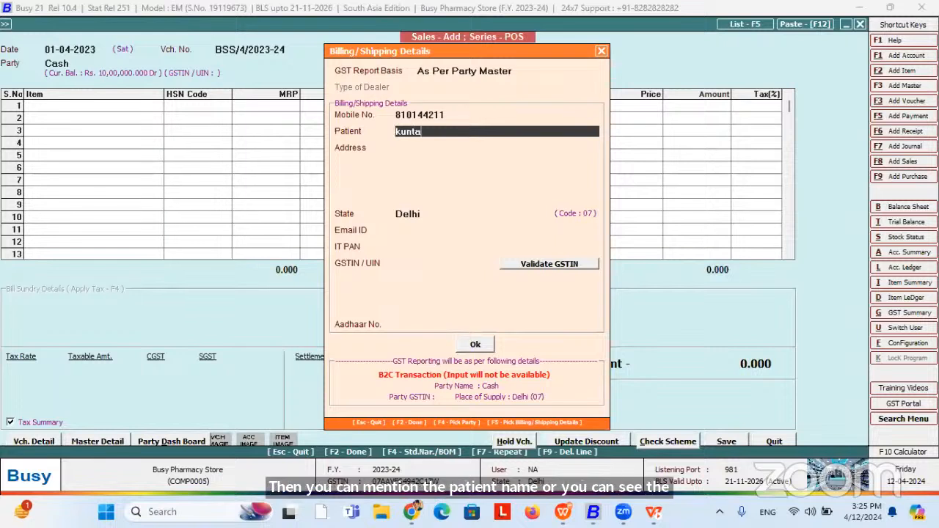
pyautogui.press('Return')
pyautogui.press('Return')
pyautogui.press('Return')
pyautogui.press('Return')
pyautogui.press('Return')
pyautogui.press('Return')
pyautogui.press('Return')
pyautogui.press('Up')
pyautogui.press('Up')
pyautogui.press('Up')
pyautogui.press('Up')
pyautogui.press('Up')
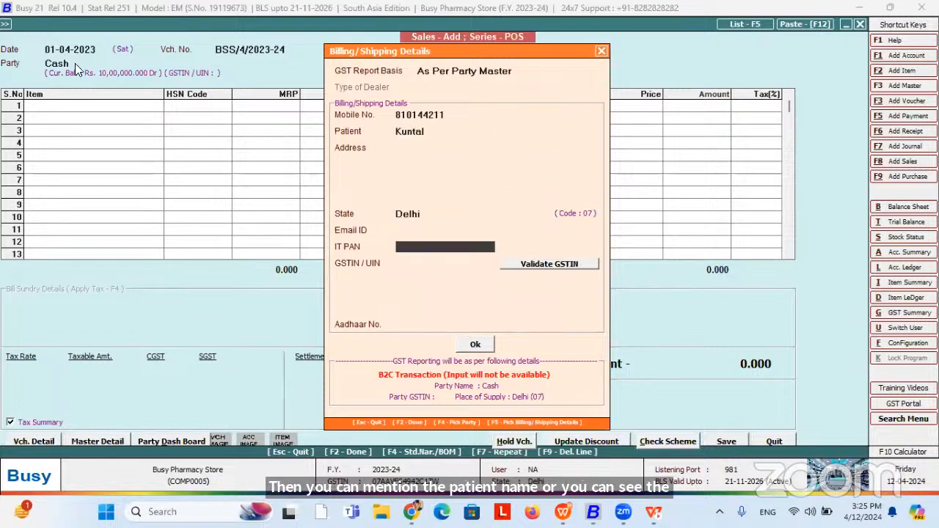
pyautogui.press('Up')
pyautogui.press('Return')
pyautogui.press('Return')
pyautogui.press('Return')
pyautogui.press('Return')
pyautogui.press('Return')
pyautogui.press('Return')
pyautogui.press('Return')
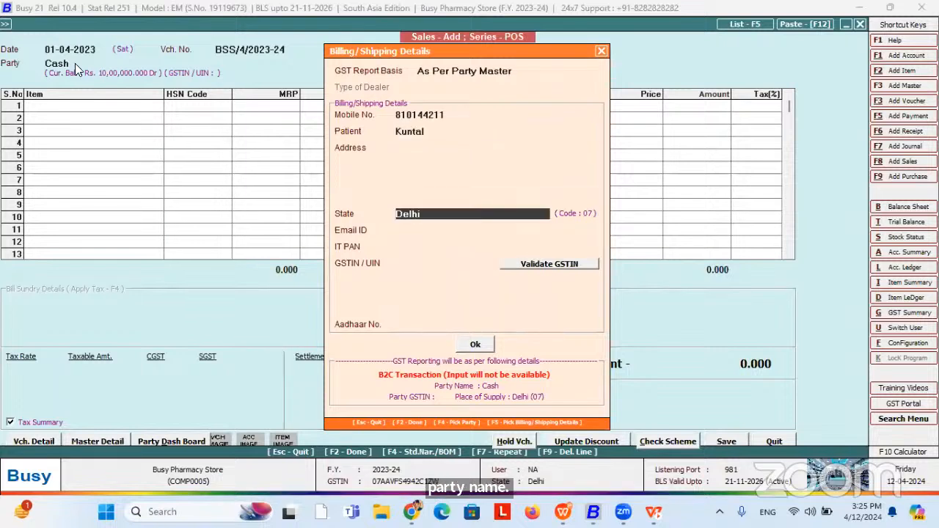
pyautogui.press('Return')
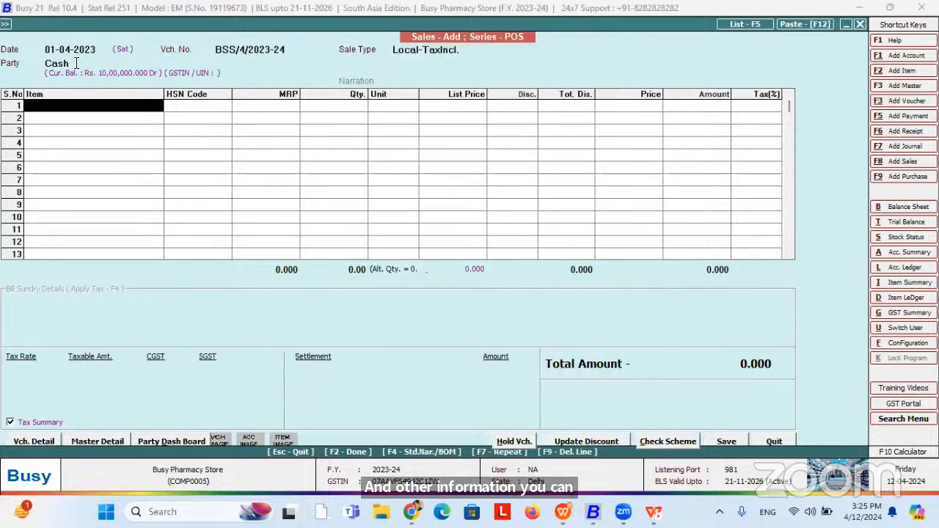
pyautogui.press('Return')
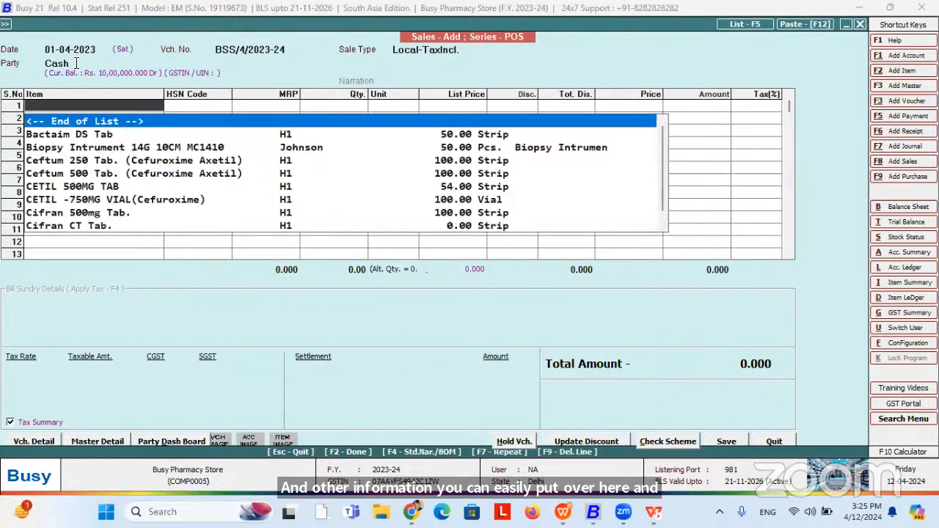
# Filter the item list on 'Biop' and add Biopsy Intrument 14G 10CM MC1410 to row 1.
pyautogui.press('Down')
pyautogui.press('Down')
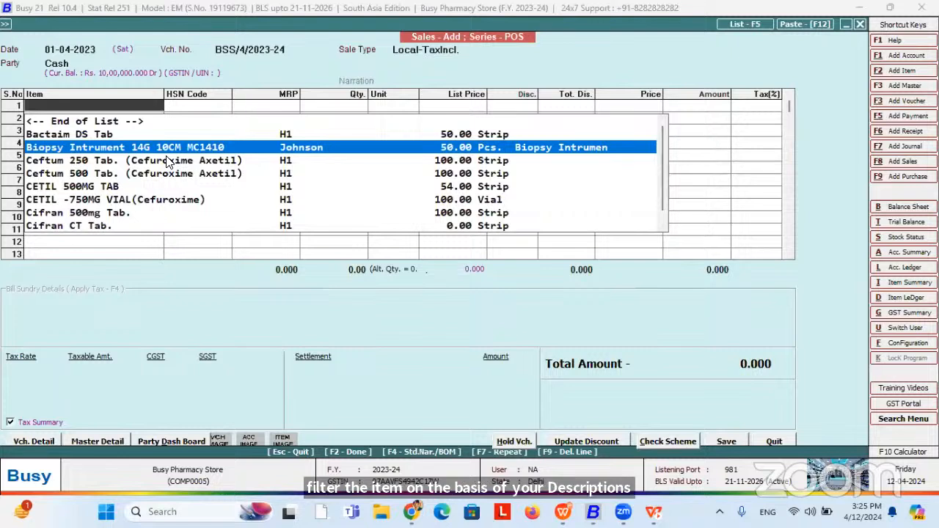
pyautogui.hotkey('ctrl', 'f')
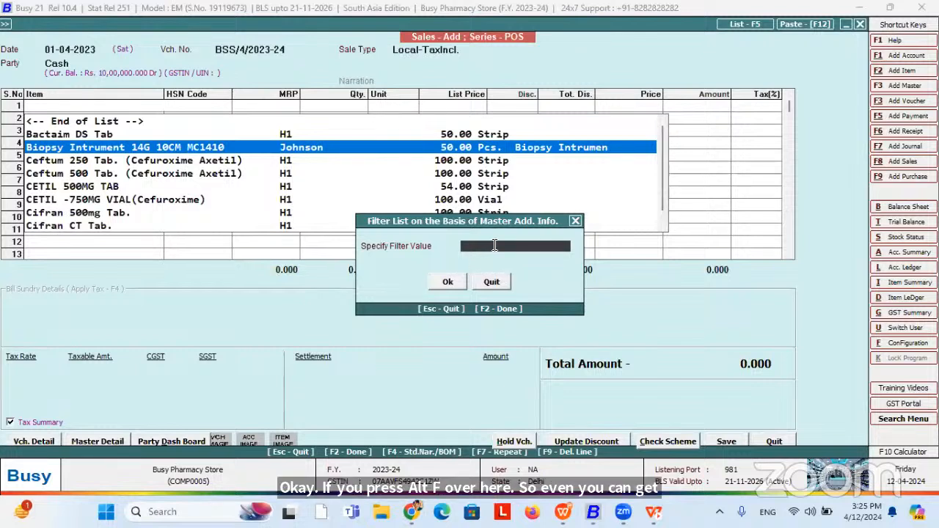
pyautogui.write('Biop')
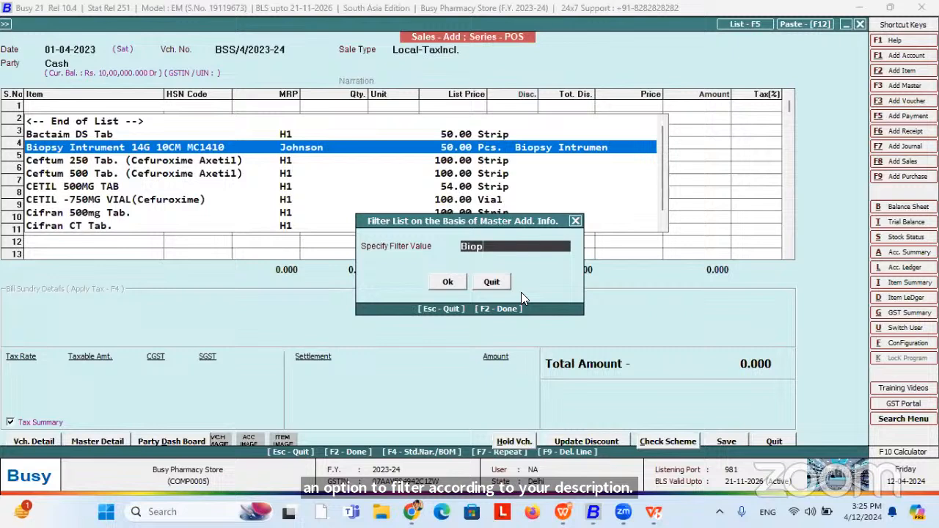
pyautogui.click(458, 283)
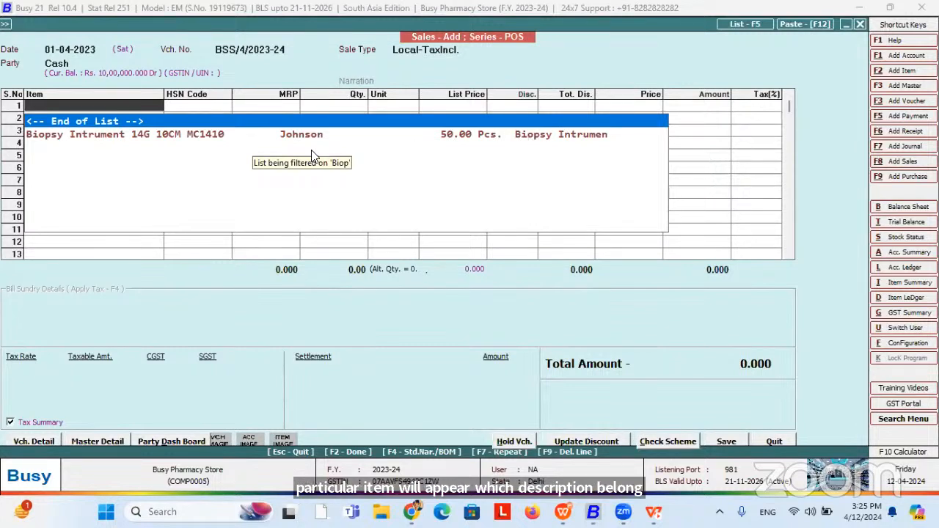
pyautogui.press('Down')
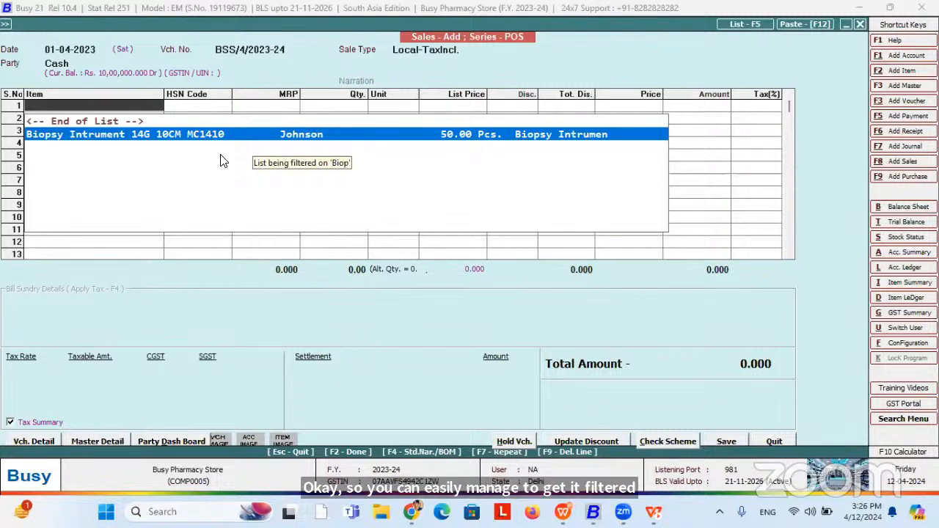
pyautogui.press('Return')
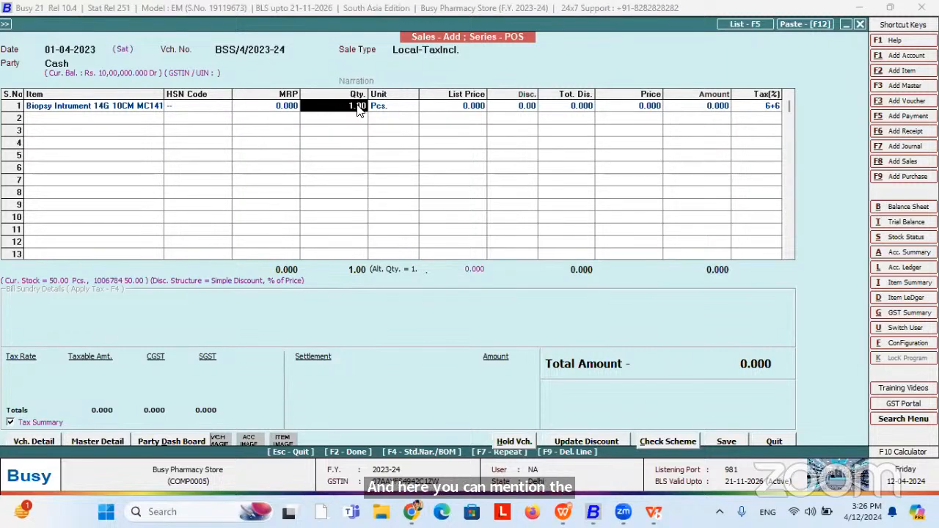
# Choose batch B0001 (expiring Mar-2024) for the biopsy line and check its 30.00 discount.
pyautogui.press('Return')
pyautogui.press('Return')
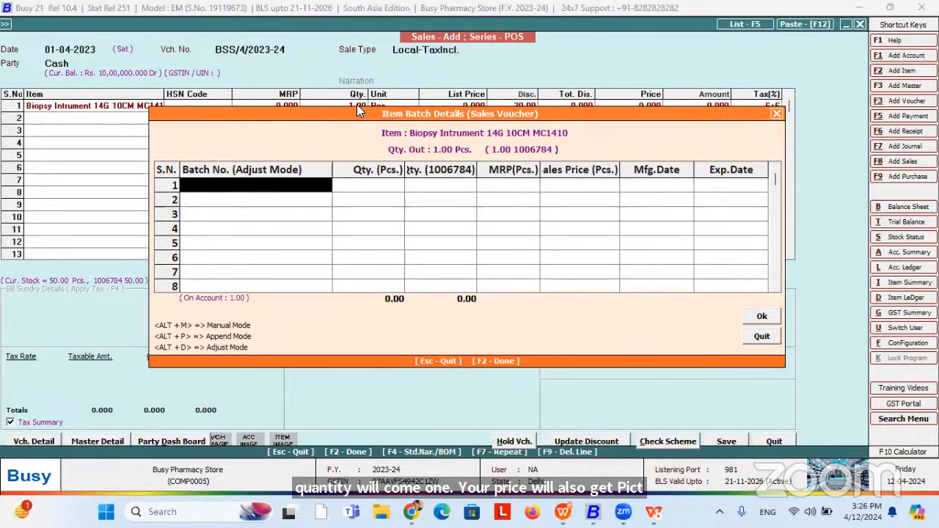
pyautogui.press('Return')
pyautogui.press('Down')
pyautogui.press('Down')
pyautogui.press('Down')
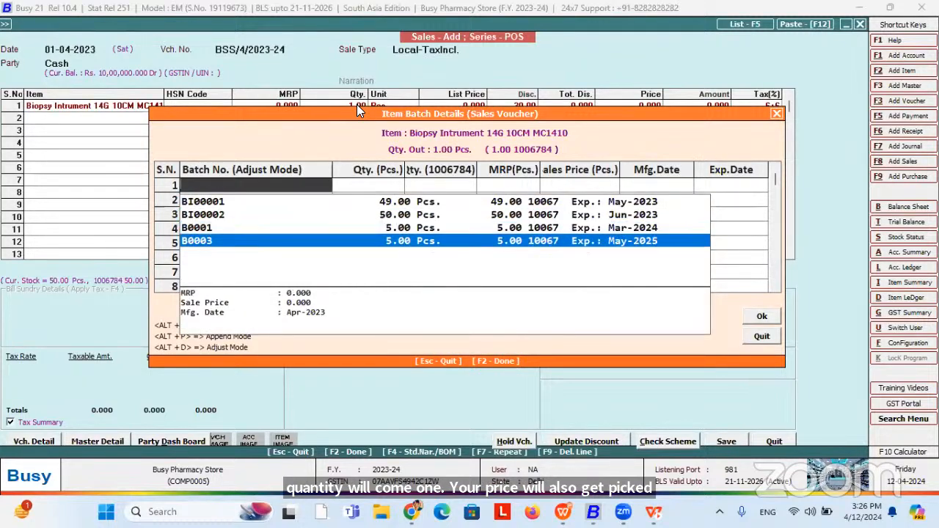
pyautogui.press('Up')
pyautogui.press('Up')
pyautogui.press('Up')
pyautogui.press('Down')
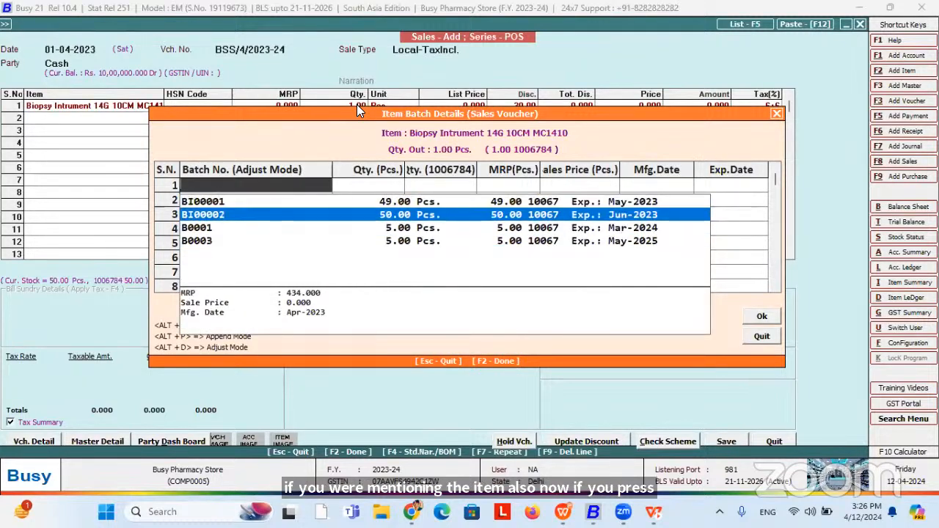
pyautogui.press('Down')
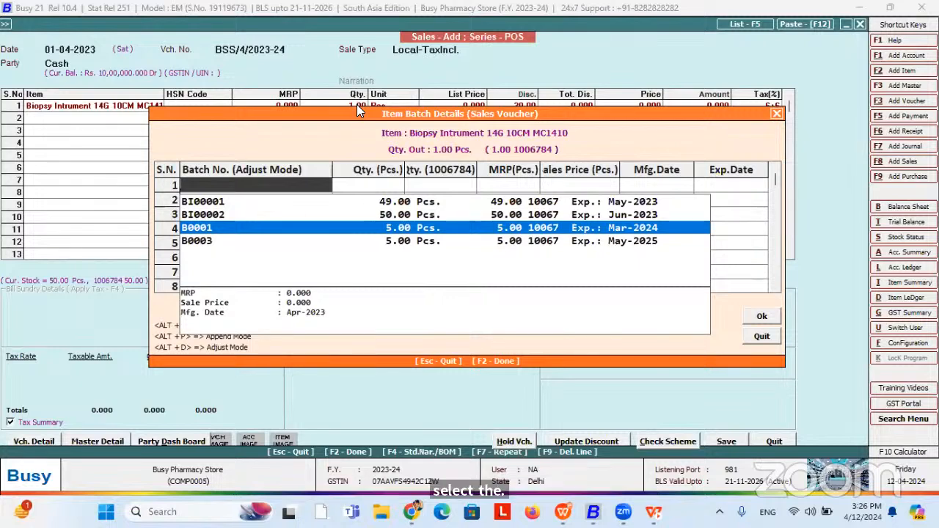
pyautogui.press('Return')
pyautogui.press('Return')
pyautogui.press('Return')
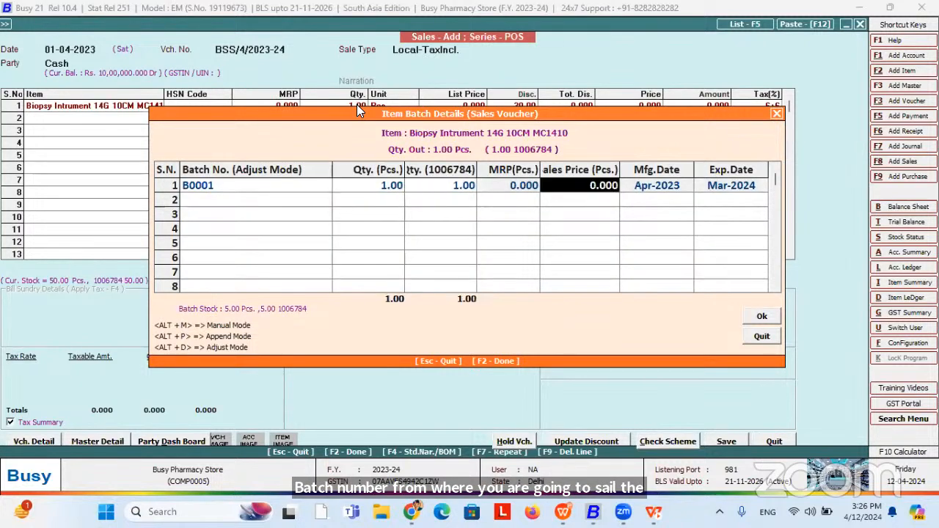
pyautogui.press('Return')
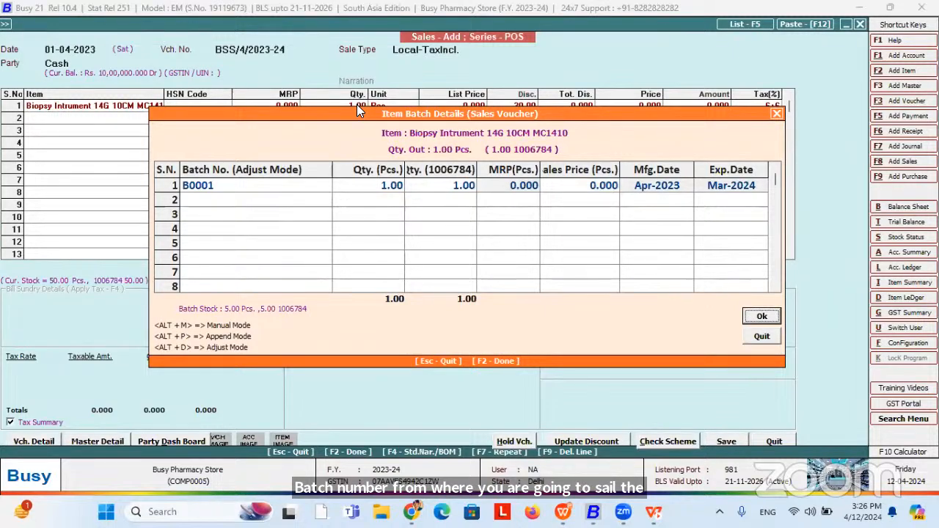
pyautogui.press('Return')
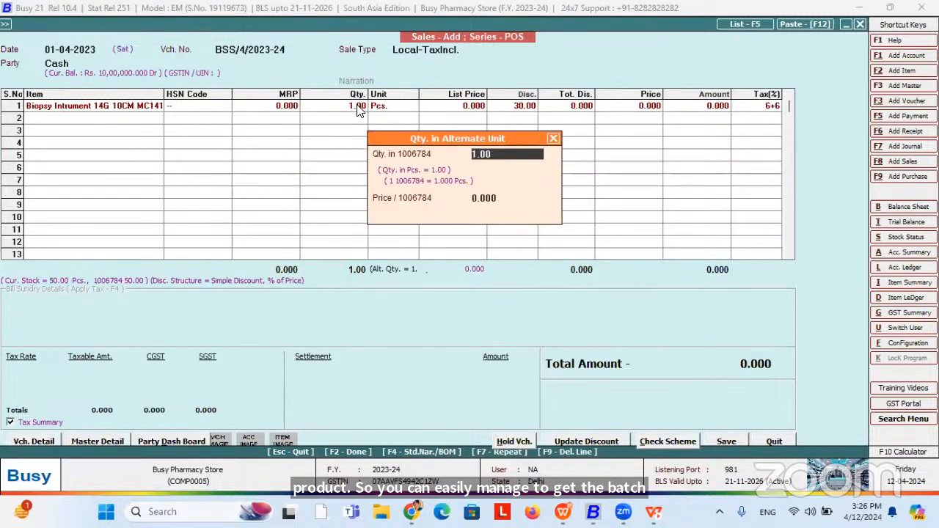
pyautogui.press('Return')
pyautogui.press('Return')
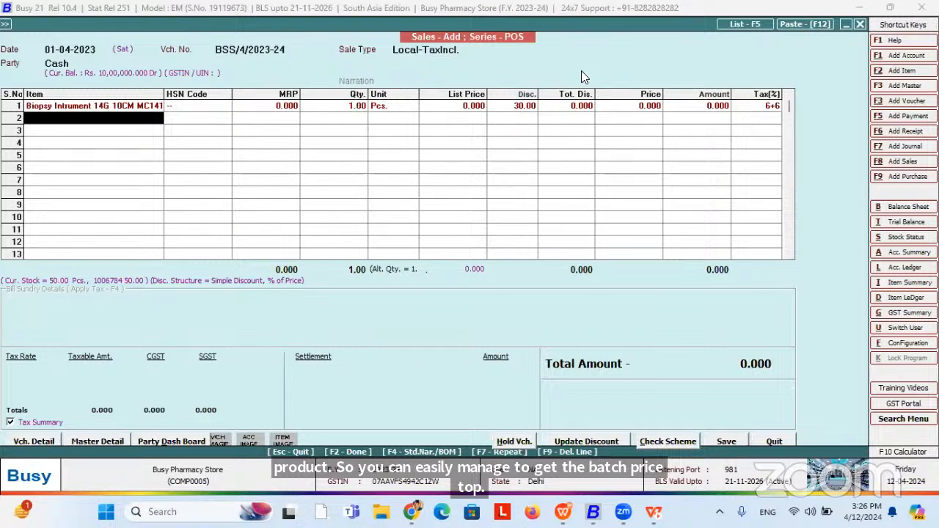
pyautogui.click(516, 107)
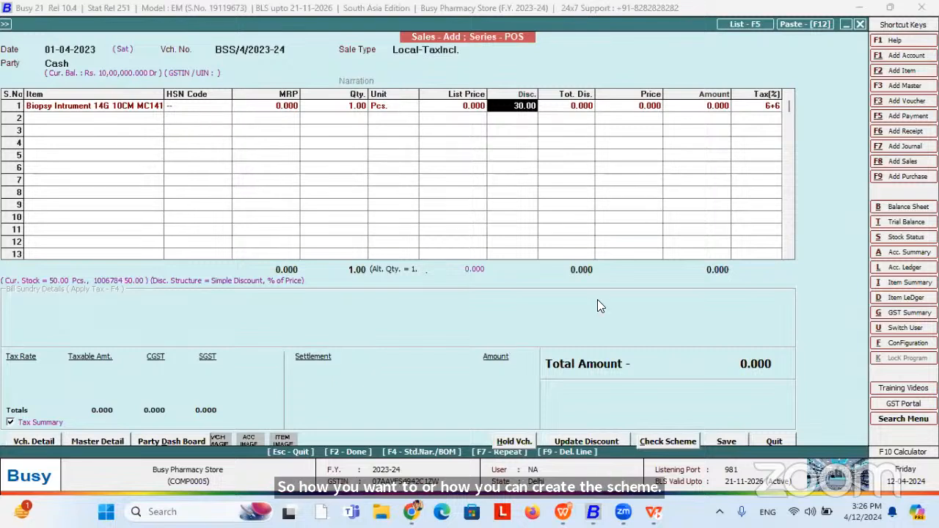
# Leave the sales voucher and save Enable Scheme turned on in the Inventory features/options.
pyautogui.press('Escape')
pyautogui.press('Return')
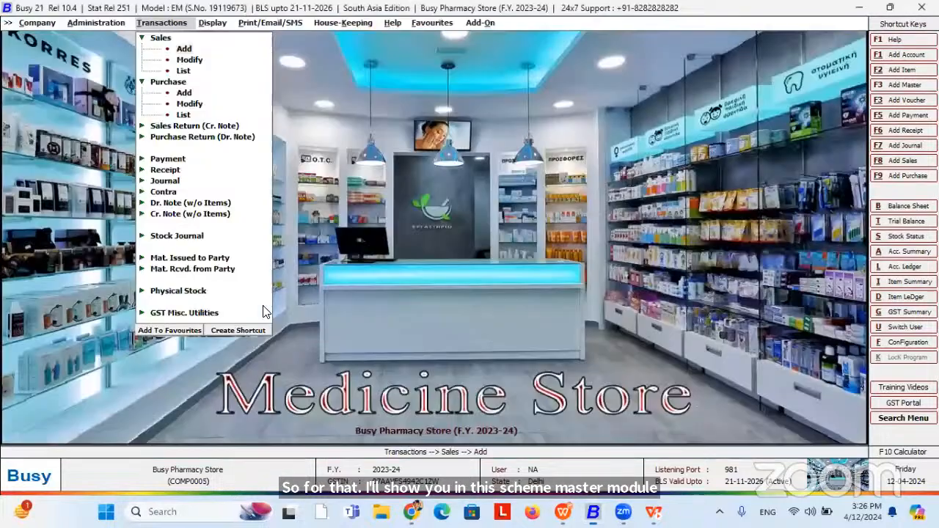
pyautogui.press('Left')
pyautogui.press('Escape')
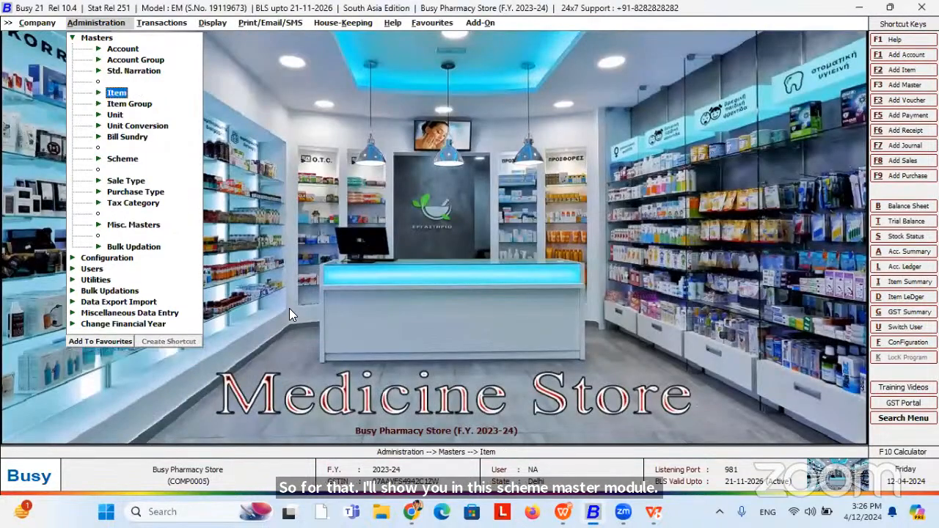
pyautogui.press('Down')
pyautogui.press('Down')
pyautogui.press('Down')
pyautogui.press('Down')
pyautogui.press('Down')
pyautogui.press('Down')
pyautogui.press('Down')
pyautogui.press('Down')
pyautogui.press('Down')
pyautogui.press('Down')
pyautogui.press('Down')
pyautogui.press('Down')
pyautogui.press('Up')
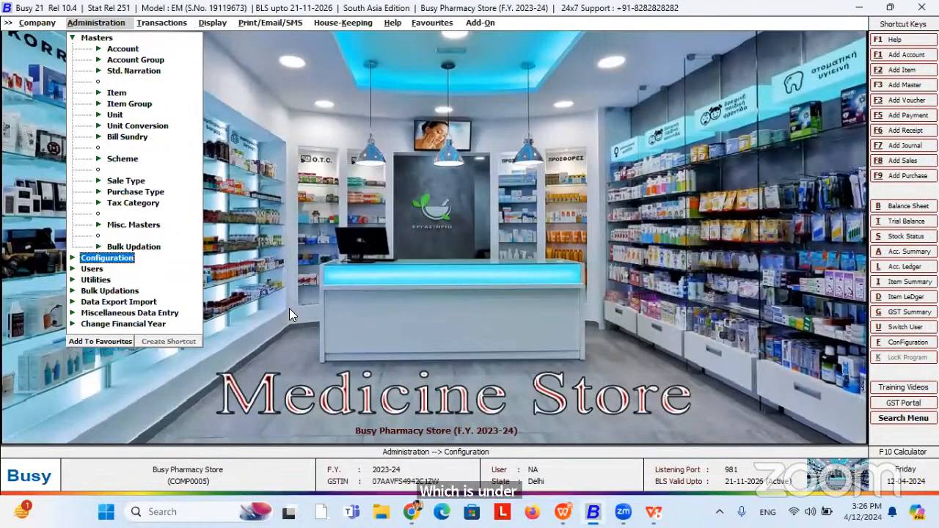
pyautogui.press('Return')
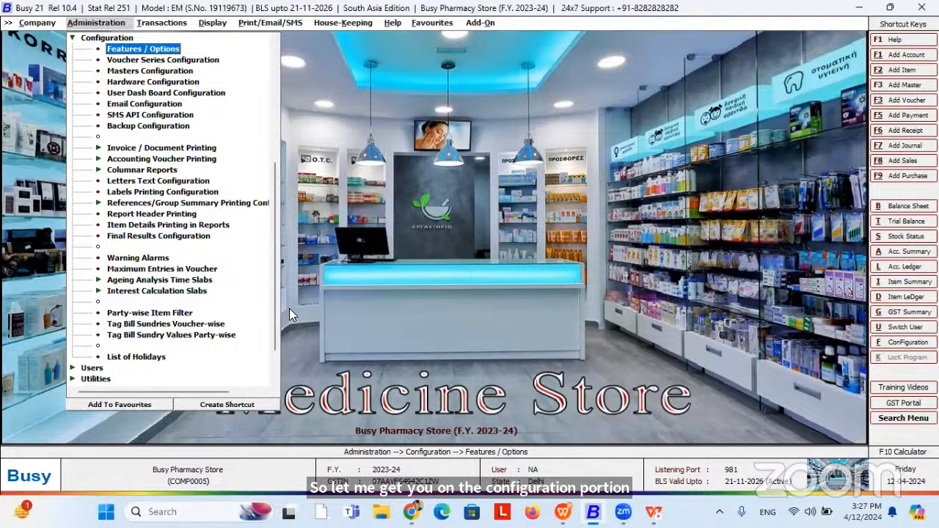
pyautogui.press('Return')
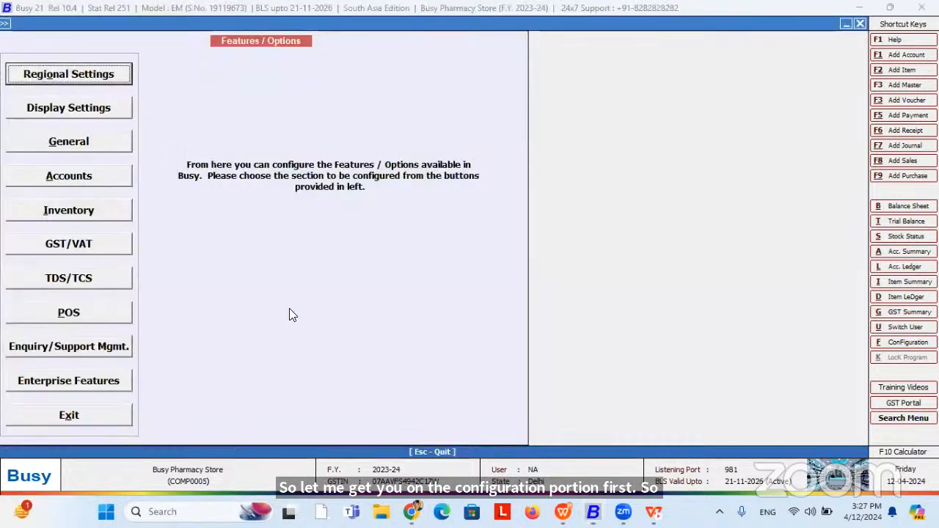
pyautogui.press('Down')
pyautogui.press('Down')
pyautogui.press('Down')
pyautogui.press('Down')
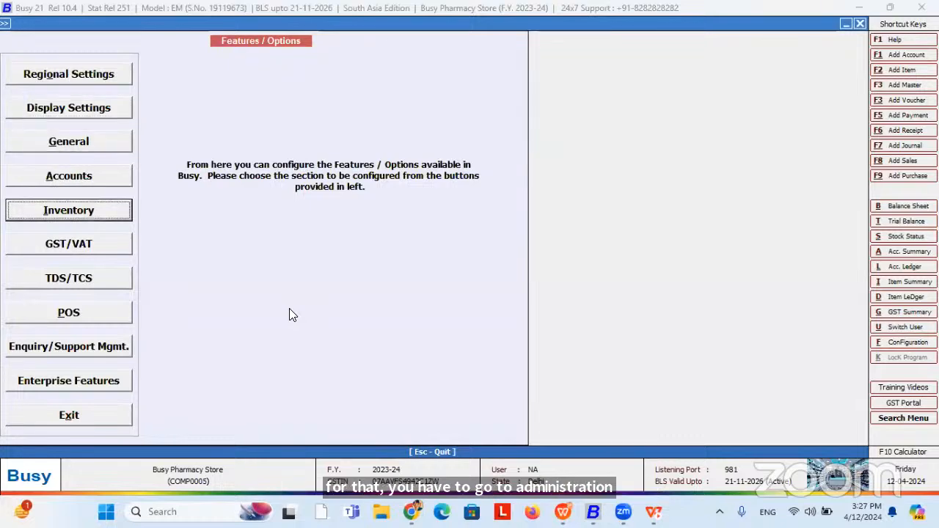
pyautogui.press('Return')
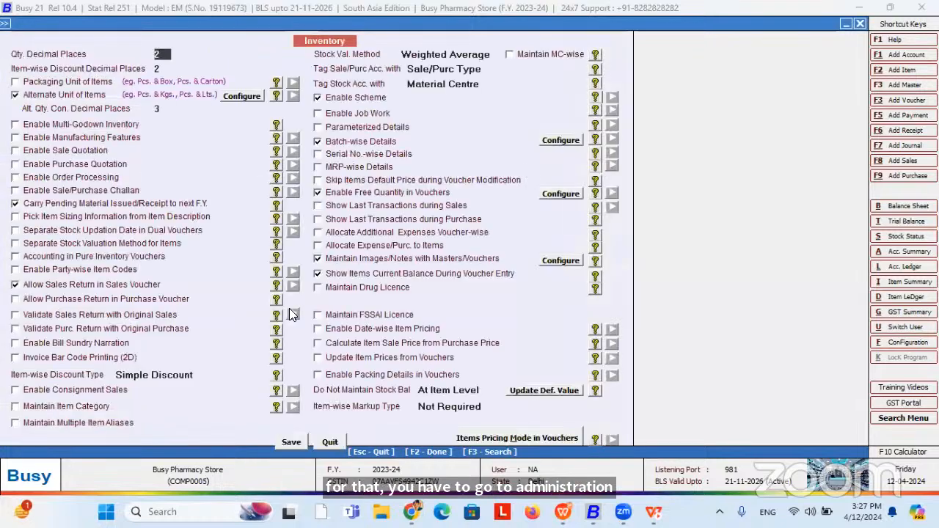
pyautogui.click(336, 103)
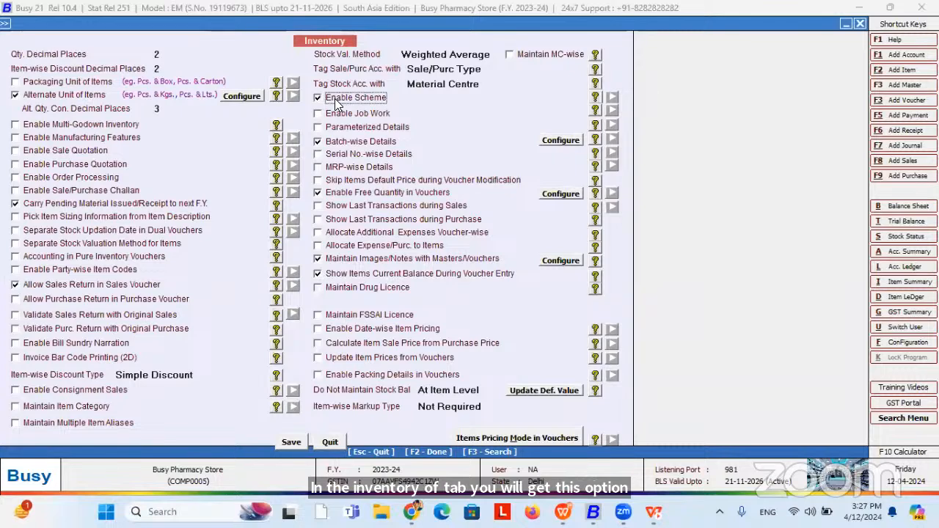
pyautogui.click(291, 442)
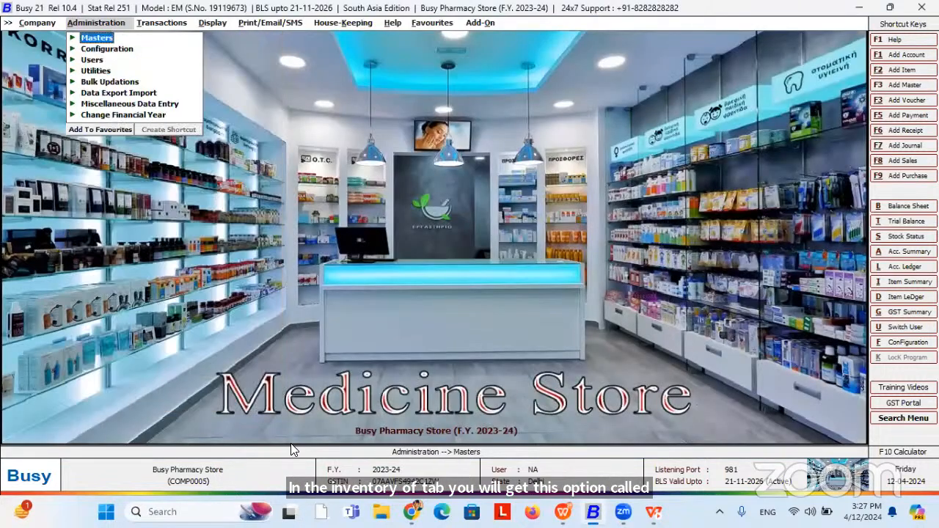
# Go to Masters > Scheme > Modify to list the existing scheme S1.
pyautogui.press('Return')
pyautogui.press('Down')
pyautogui.press('Down')
pyautogui.press('Down')
pyautogui.press('Down')
pyautogui.press('Down')
pyautogui.press('Down')
pyautogui.press('Down')
pyautogui.press('Down')
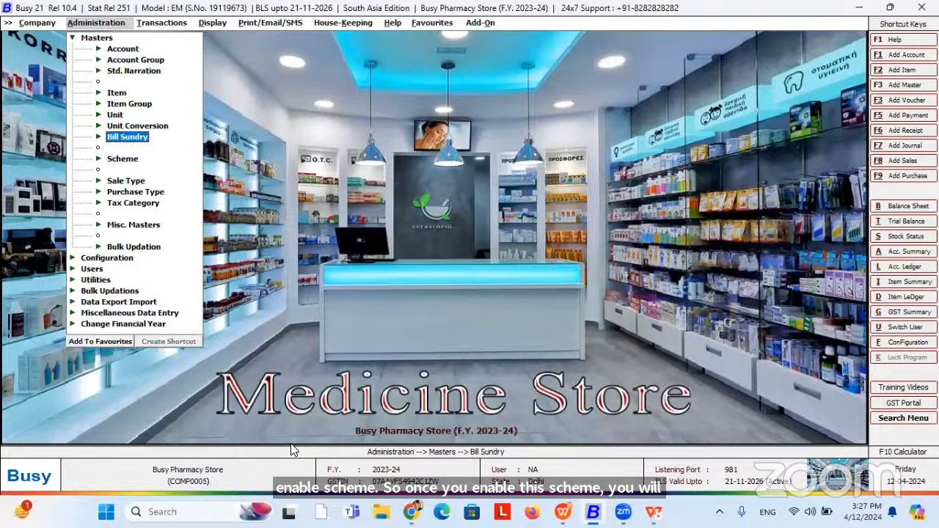
pyautogui.press('Return')
pyautogui.press('Down')
pyautogui.press('Return')
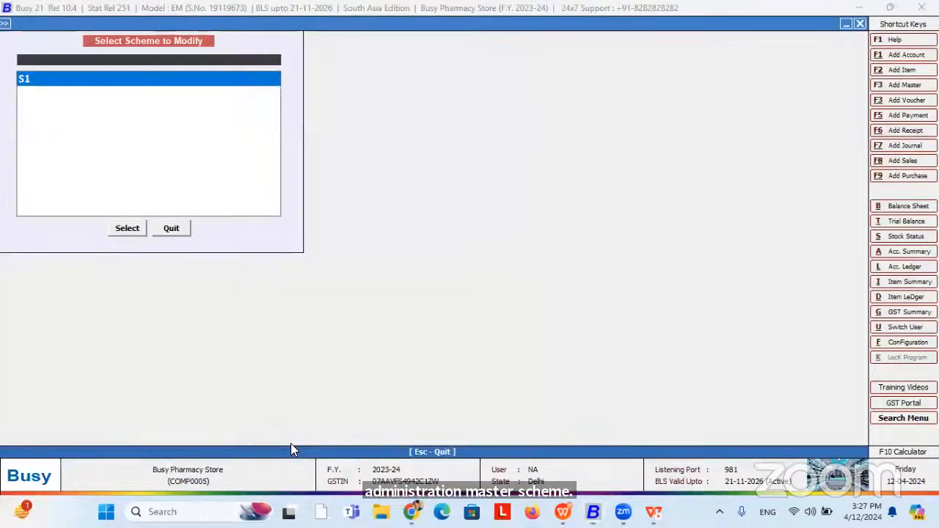
# Open scheme S1 and review its dates up to 31-03-2024 and the Discount scheme type.
pyautogui.press('Return')
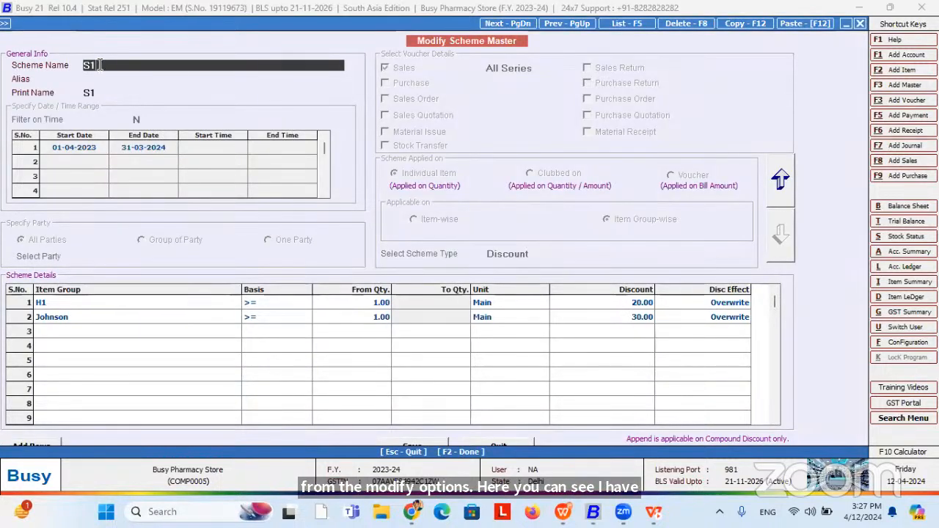
pyautogui.press('Return')
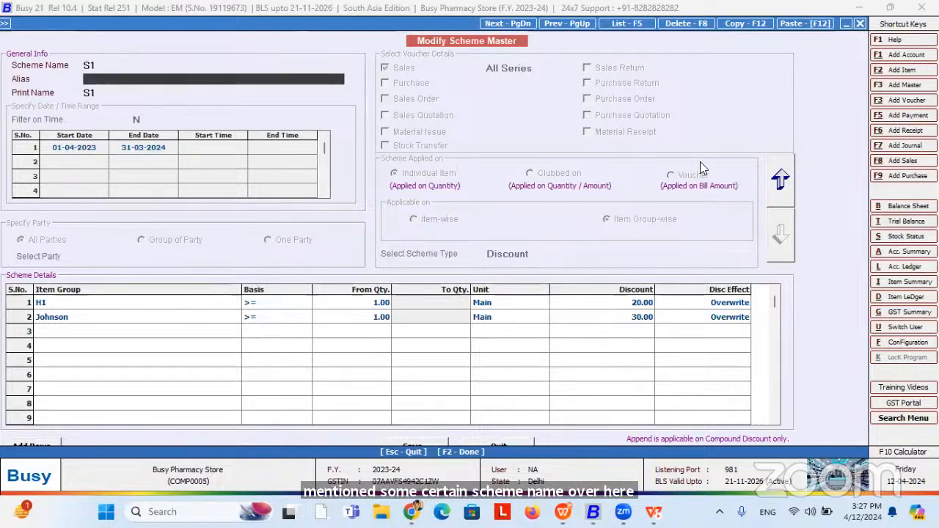
pyautogui.click(789, 182)
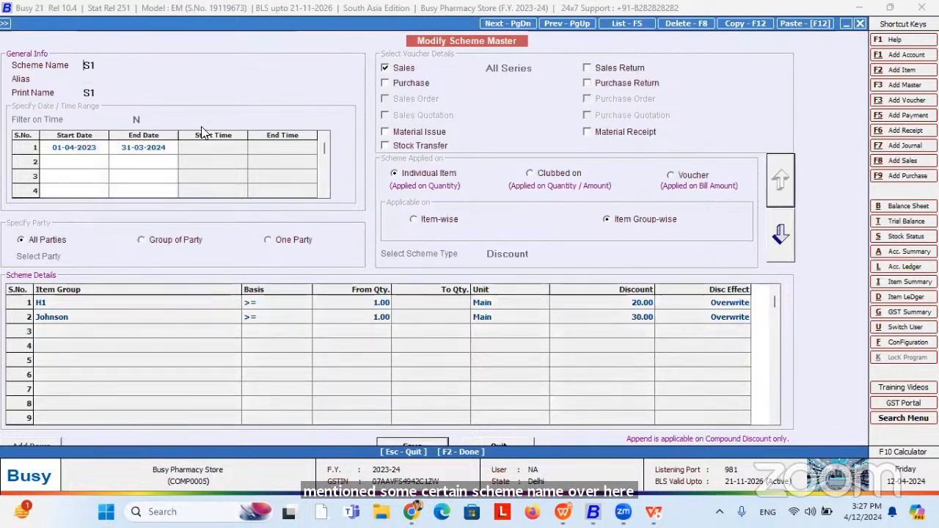
pyautogui.click(98, 147)
pyautogui.click(122, 148)
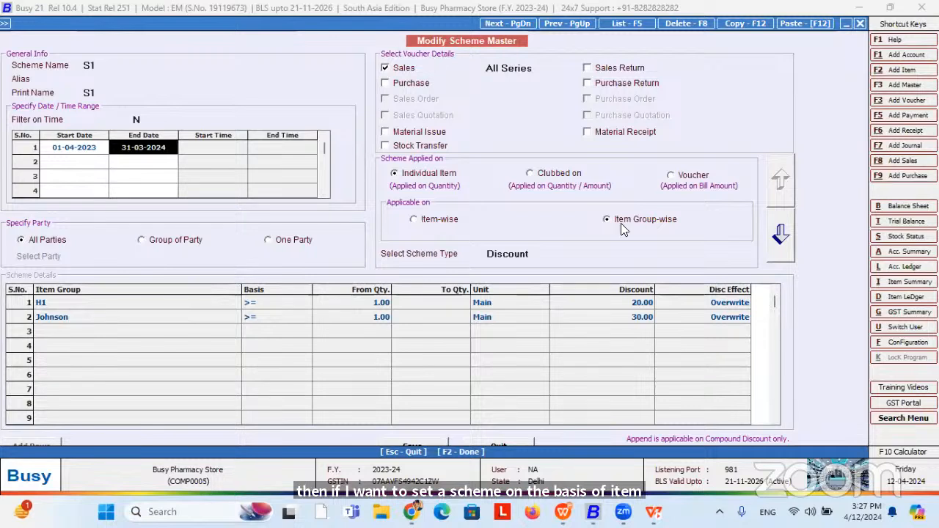
pyautogui.click(530, 254)
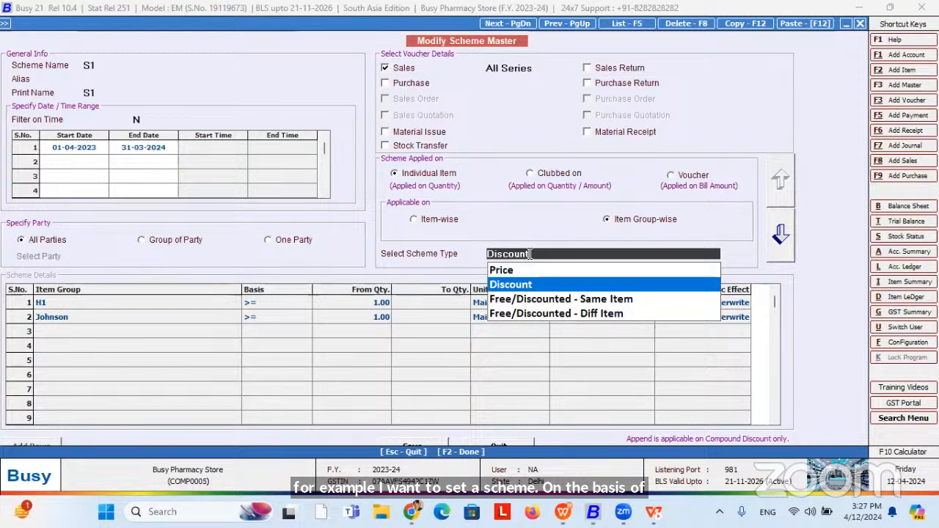
pyautogui.click(524, 284)
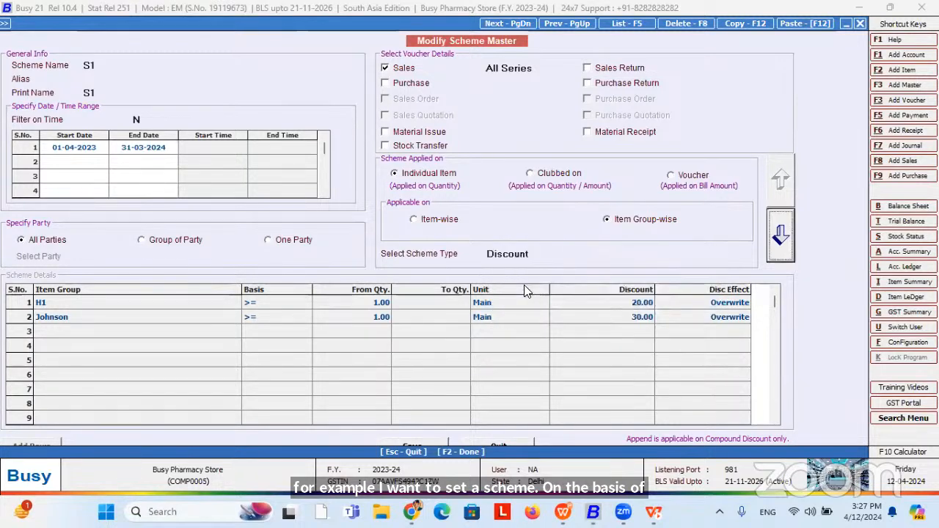
pyautogui.click(786, 238)
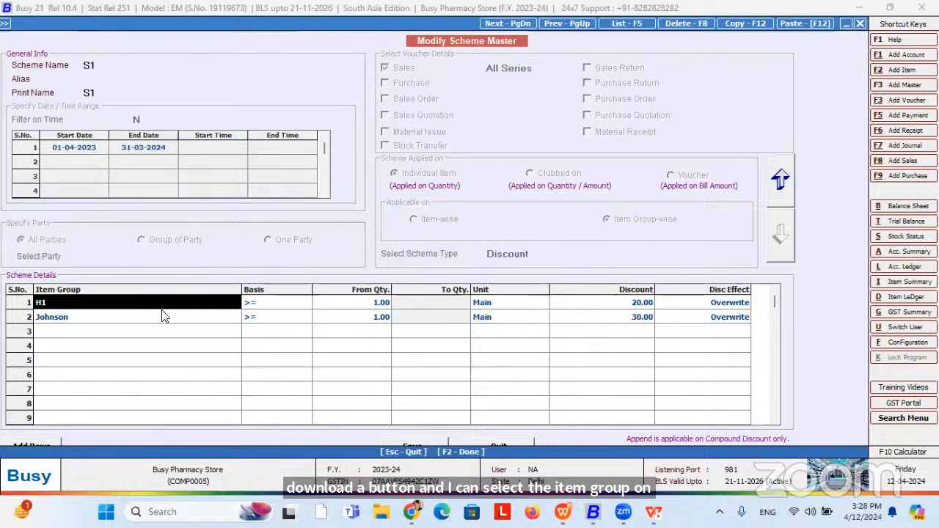
# Review the item-group rows: H1 at 20.00 and Johnson at 30.00 discount, minimum quantity 1.00.
pyautogui.click(161, 304)
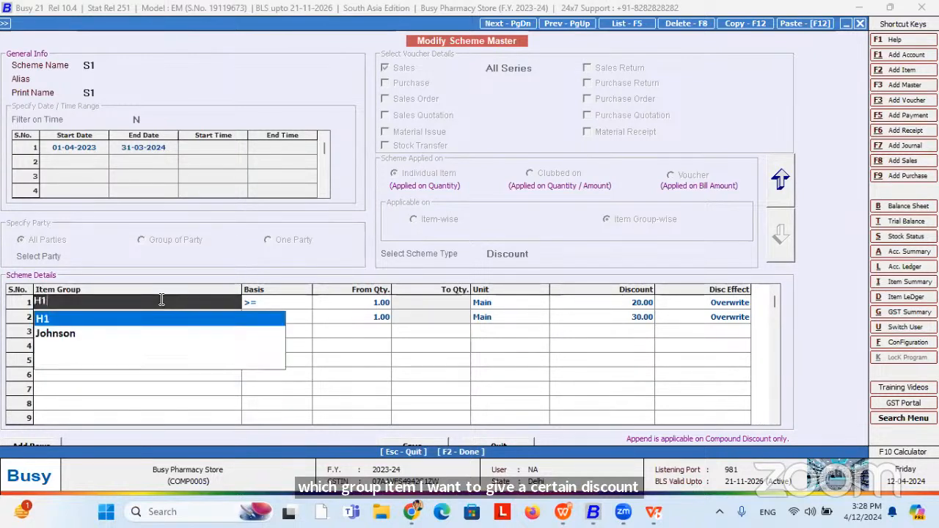
pyautogui.press('BackSpace')
pyautogui.press('BackSpace')
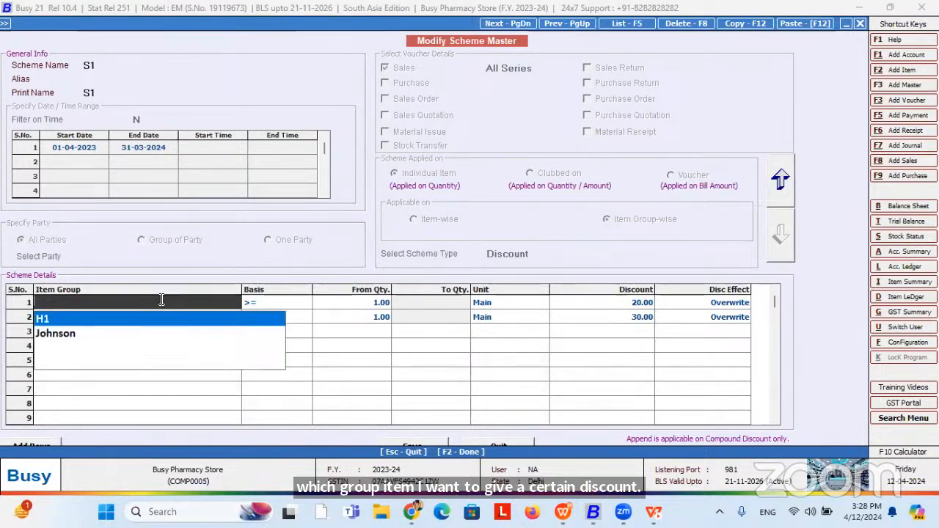
pyautogui.press('Return')
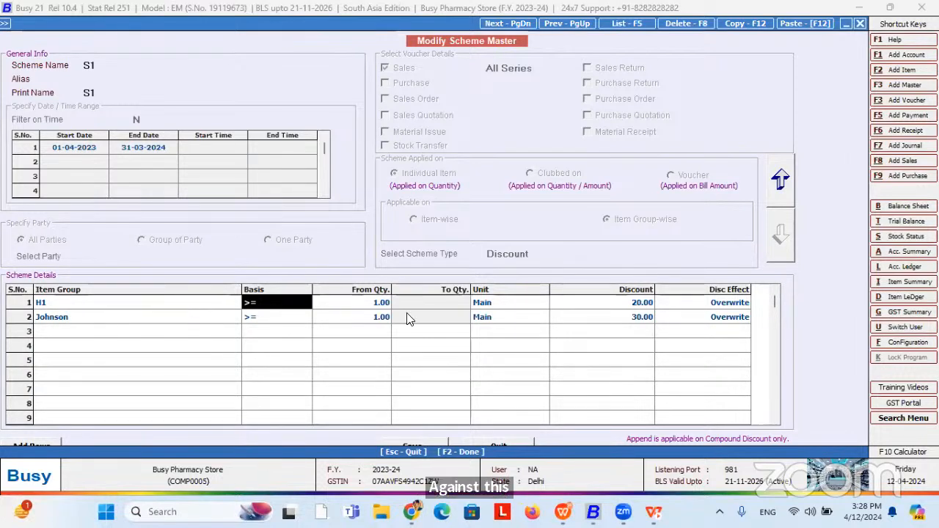
pyautogui.click(632, 304)
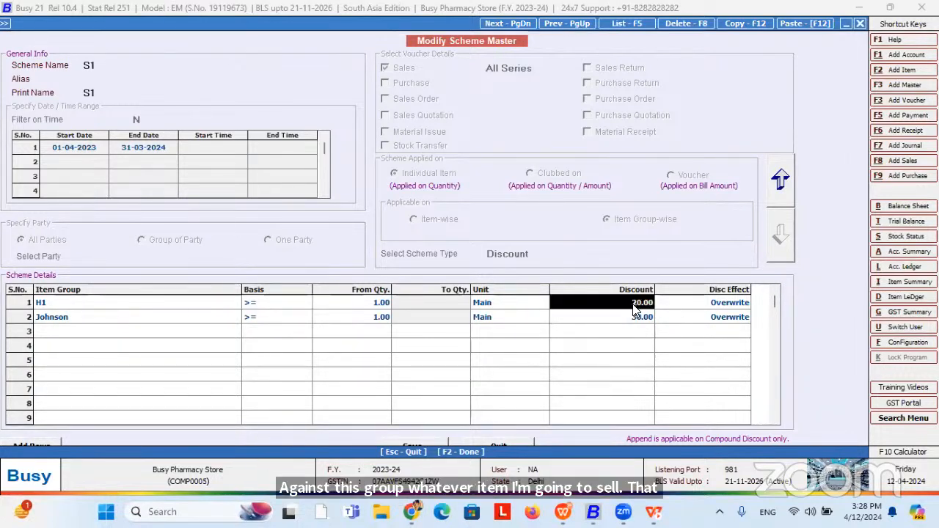
pyautogui.click(266, 306)
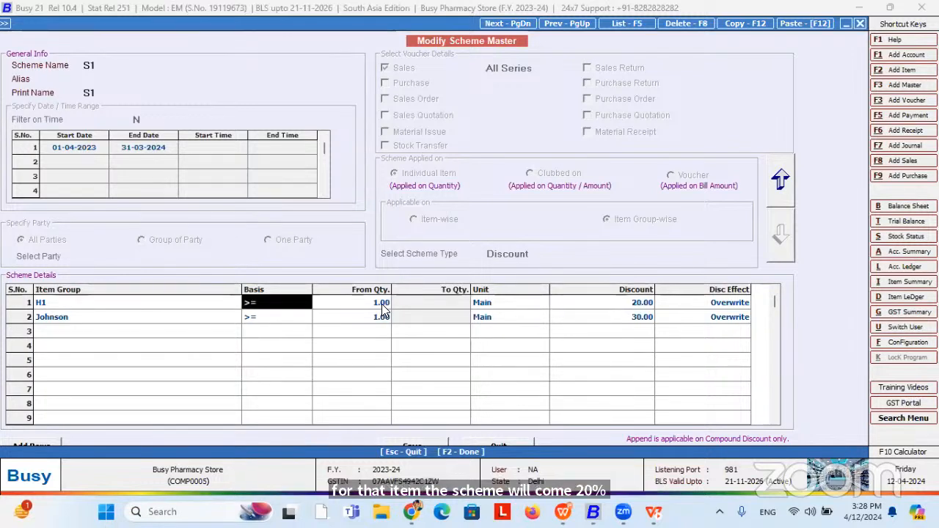
pyautogui.click(382, 304)
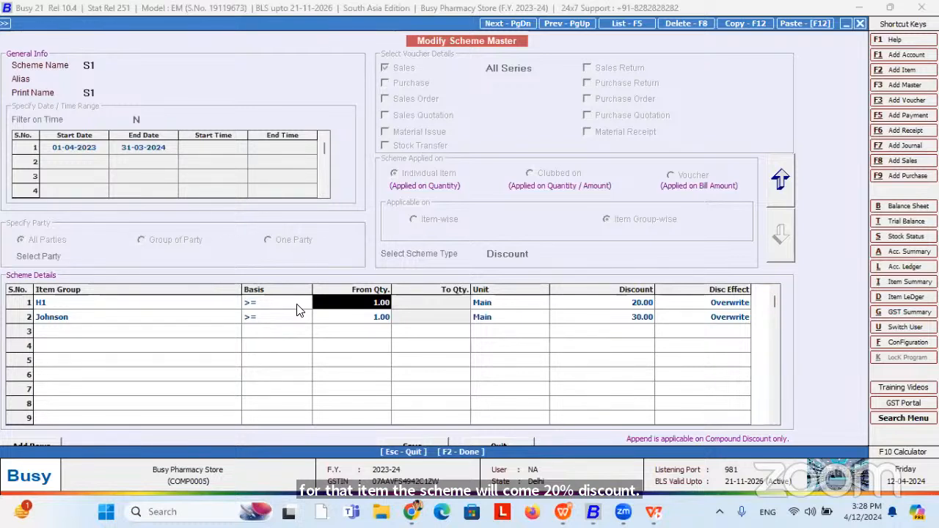
pyautogui.click(634, 303)
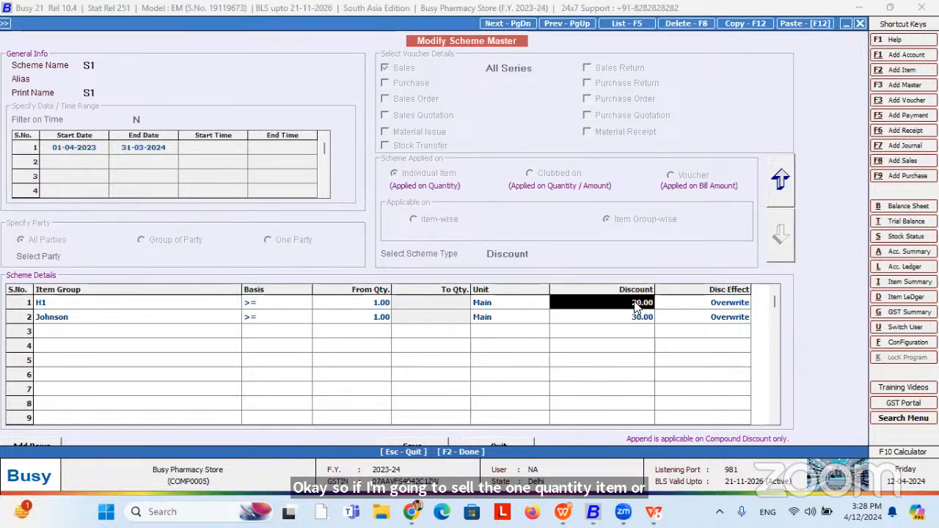
pyautogui.click(72, 305)
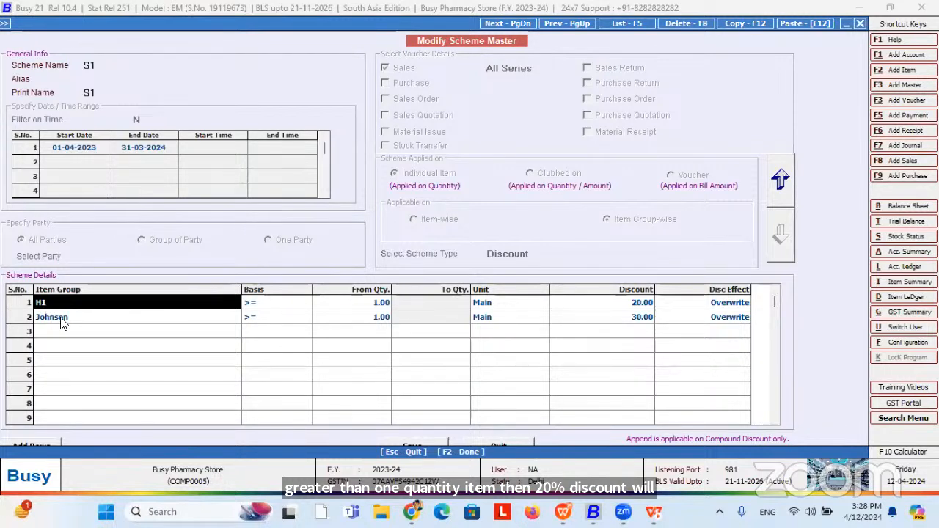
pyautogui.click(70, 320)
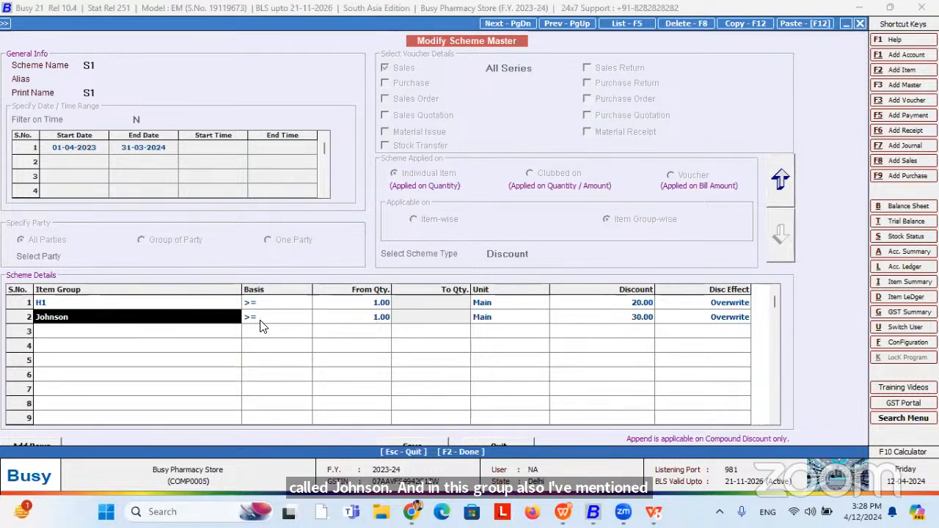
pyautogui.click(380, 321)
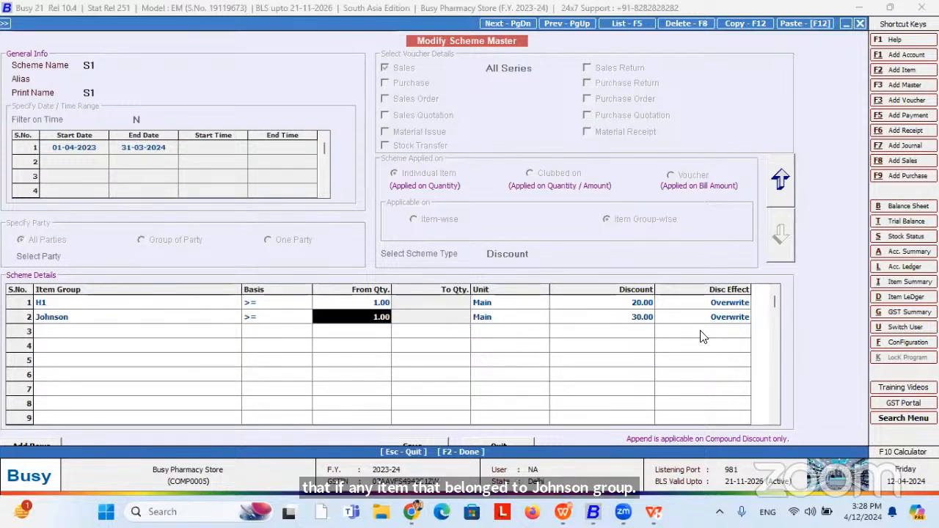
pyautogui.click(647, 320)
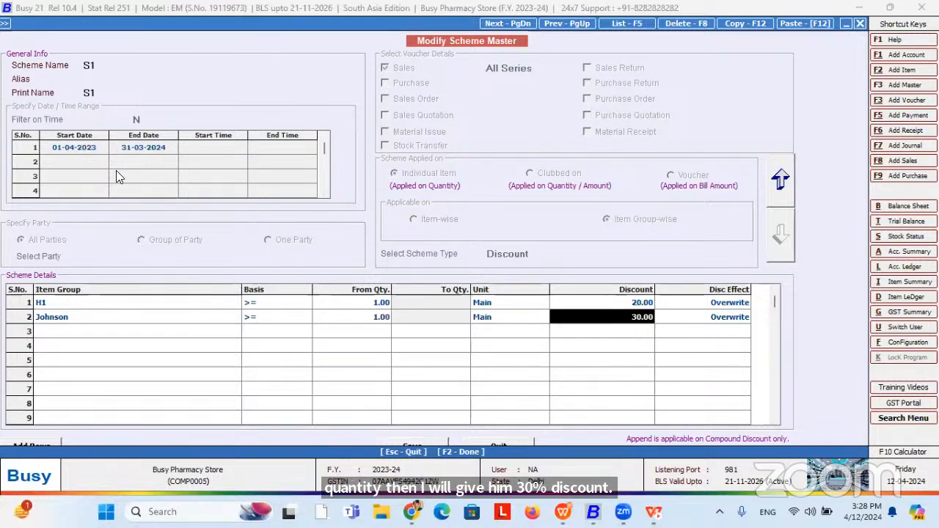
pyautogui.click(4, 26)
# Start a new Cash sales voucher, skip billing details, and add Biopsy Intrument via 'bi' at quantity 1.
pyautogui.click(51, 54)
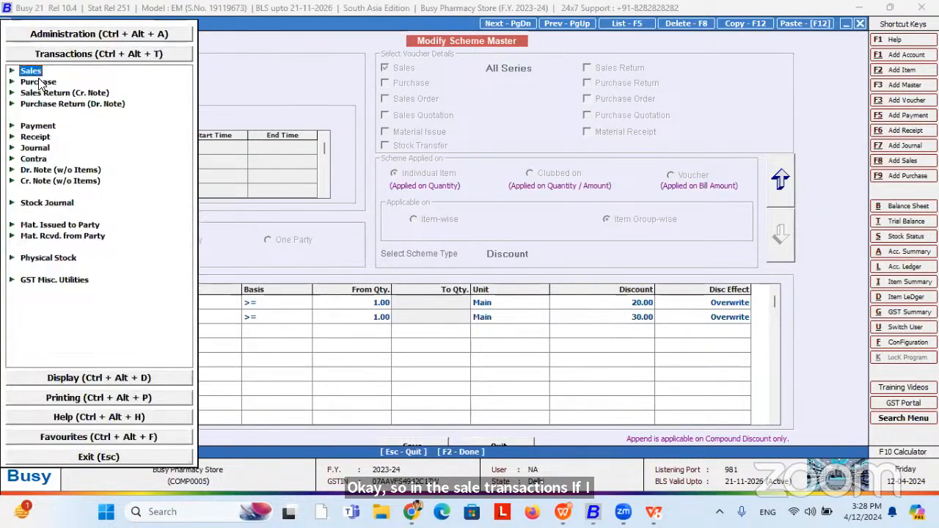
pyautogui.click(33, 72)
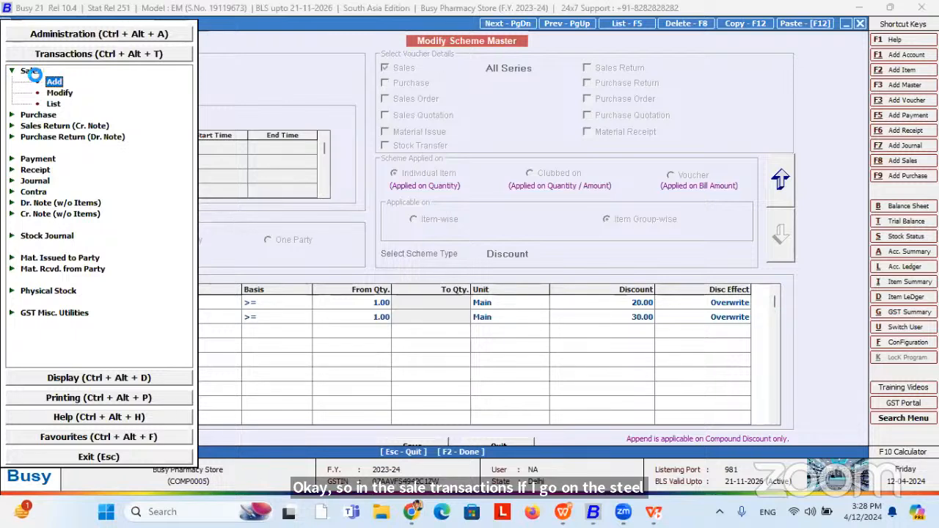
pyautogui.press('Return')
pyautogui.press('Return')
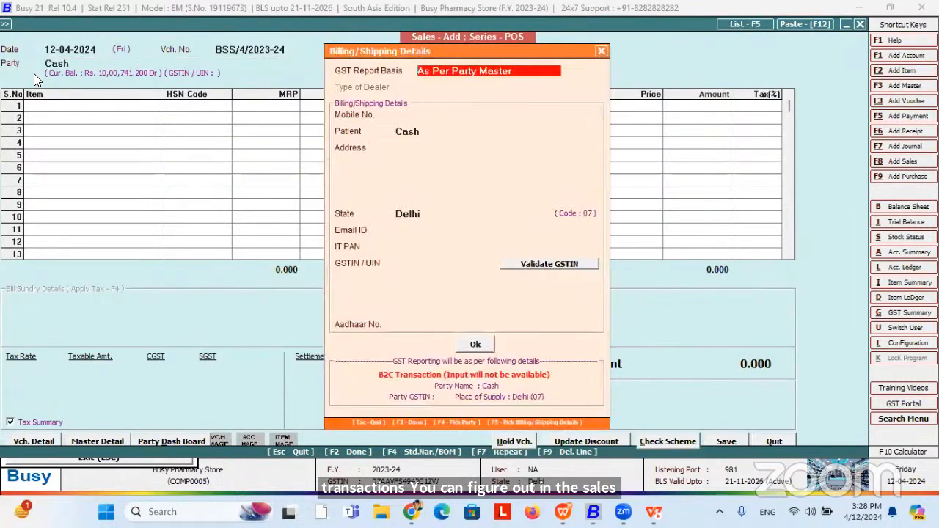
pyautogui.press('F2')
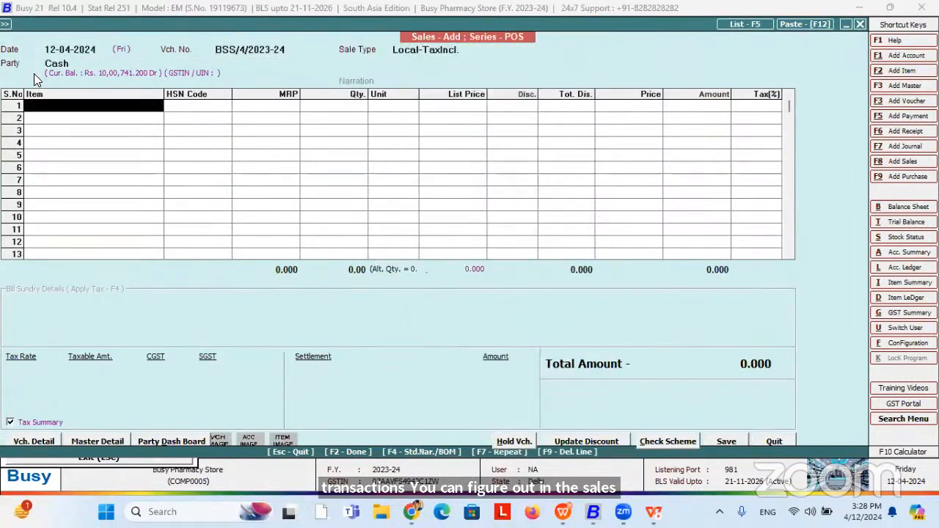
pyautogui.write('bi')
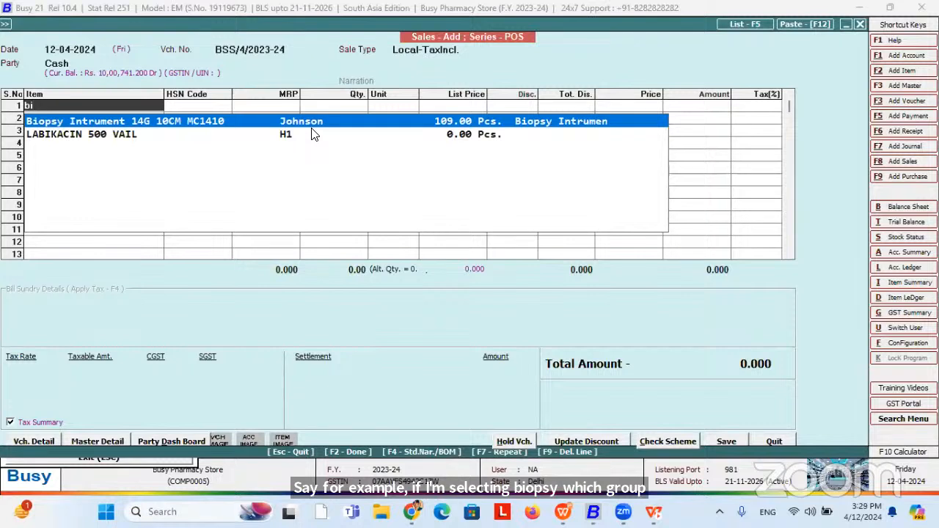
pyautogui.press('Return')
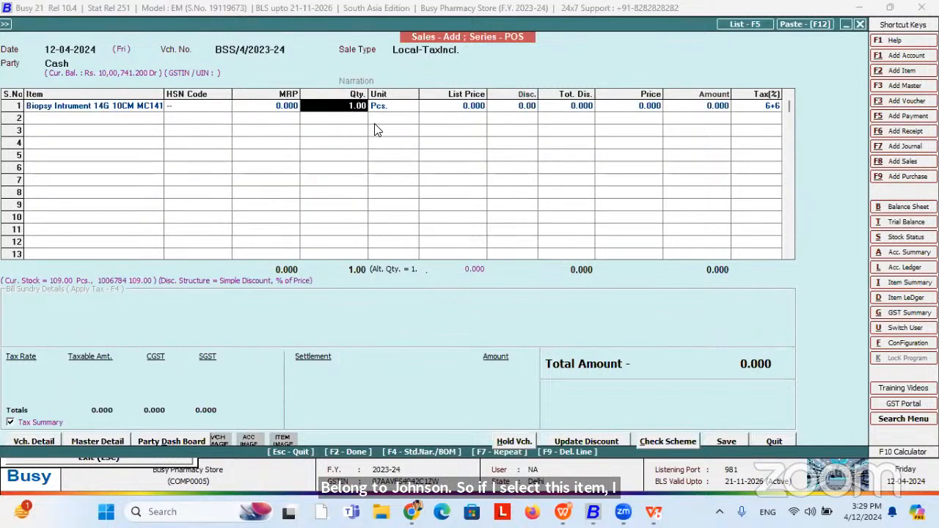
pyautogui.click(56, 50)
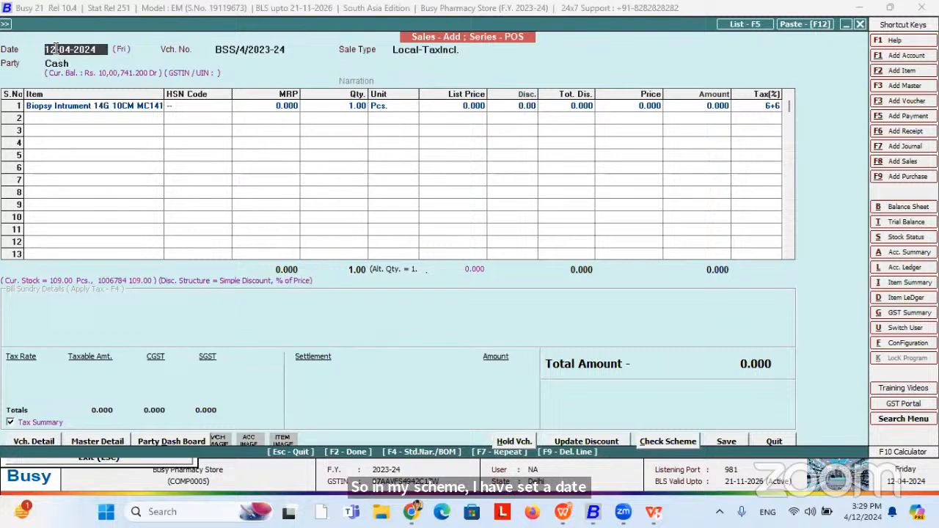
# Change the voucher date to 01-04-2023.
pyautogui.press('BackSpace')
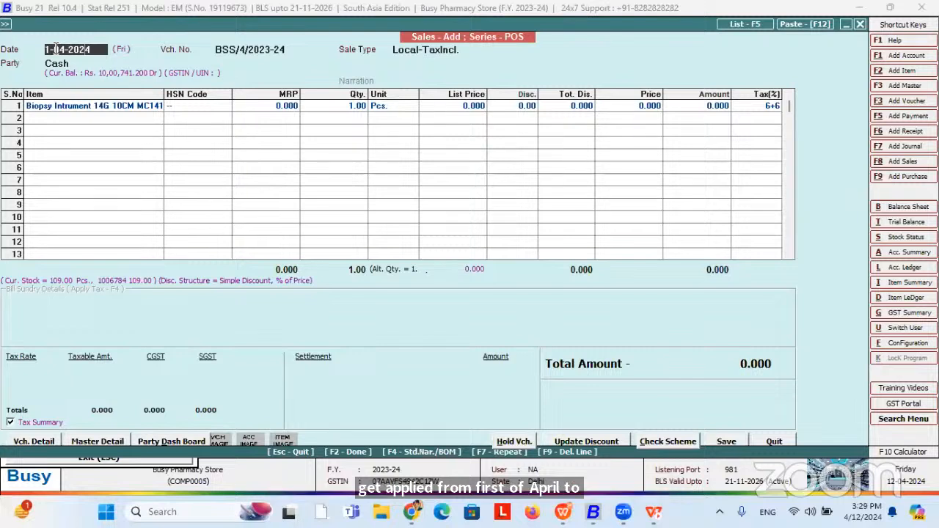
pyautogui.press('BackSpace')
pyautogui.write('3')
pyautogui.press('Return')
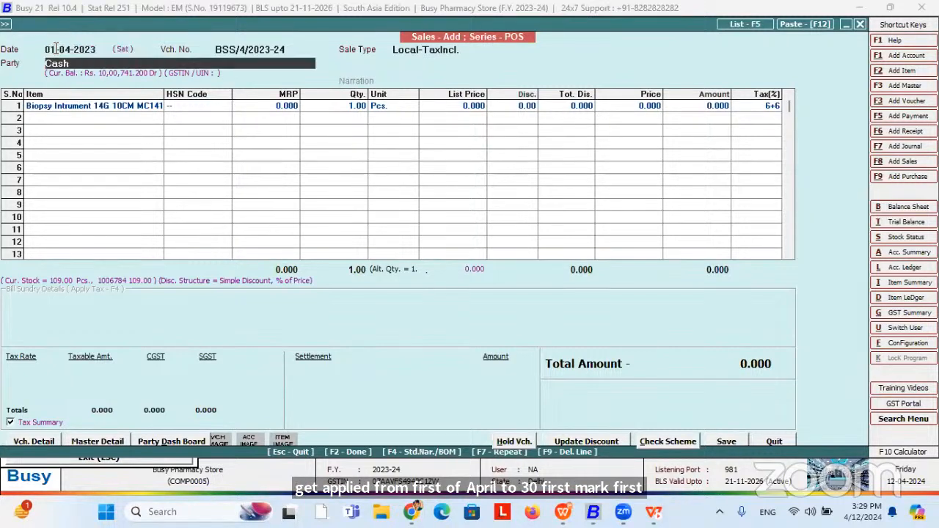
pyautogui.press('Return')
pyautogui.press('Return')
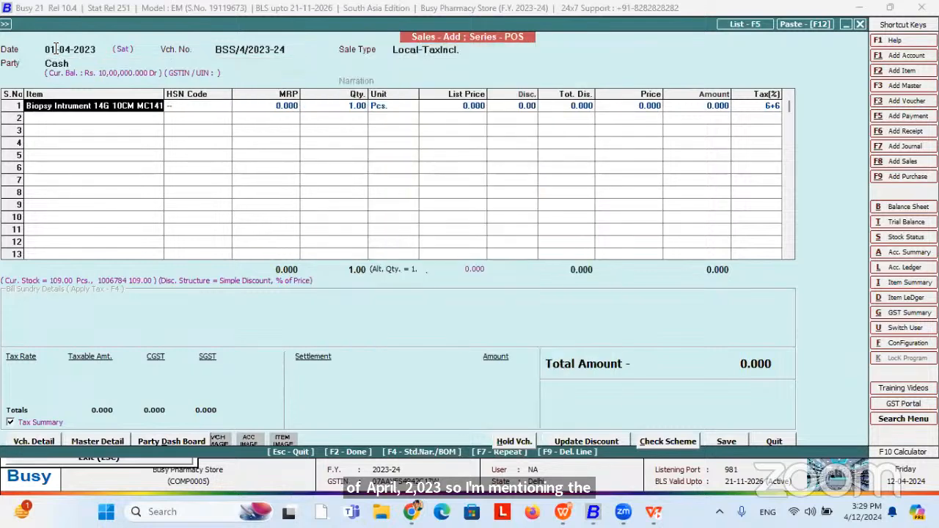
# Delete and re-add the Biopsy Intrument row without a batch, entering a 30 discount.
pyautogui.press('F9')
pyautogui.write('bi')
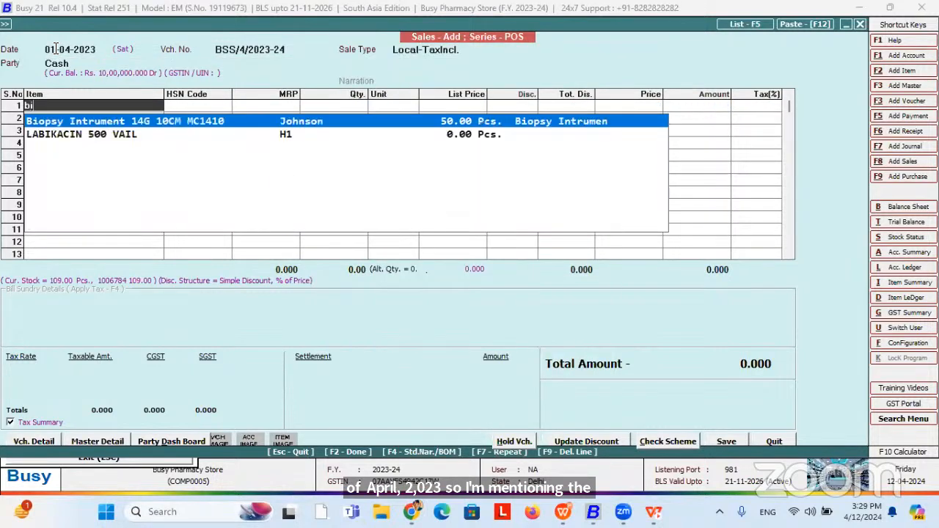
pyautogui.press('Return')
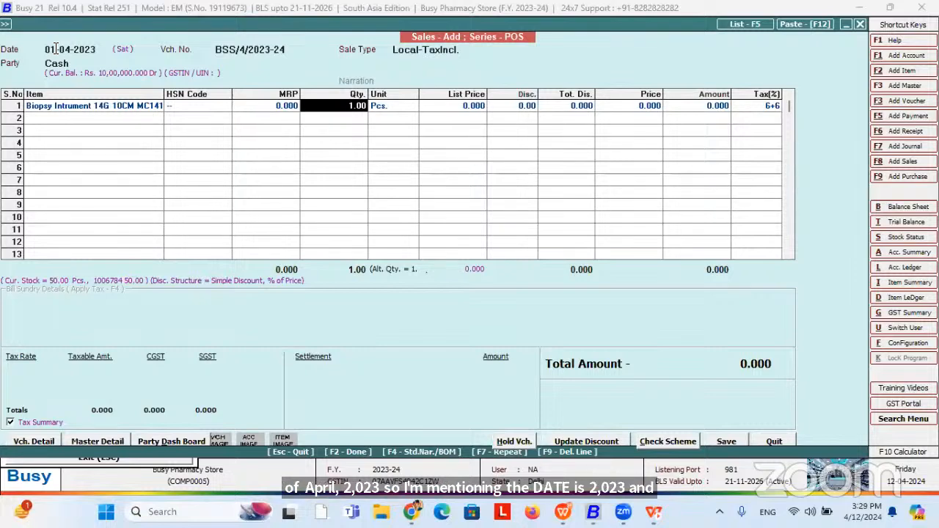
pyautogui.press('Return')
pyautogui.press('Return')
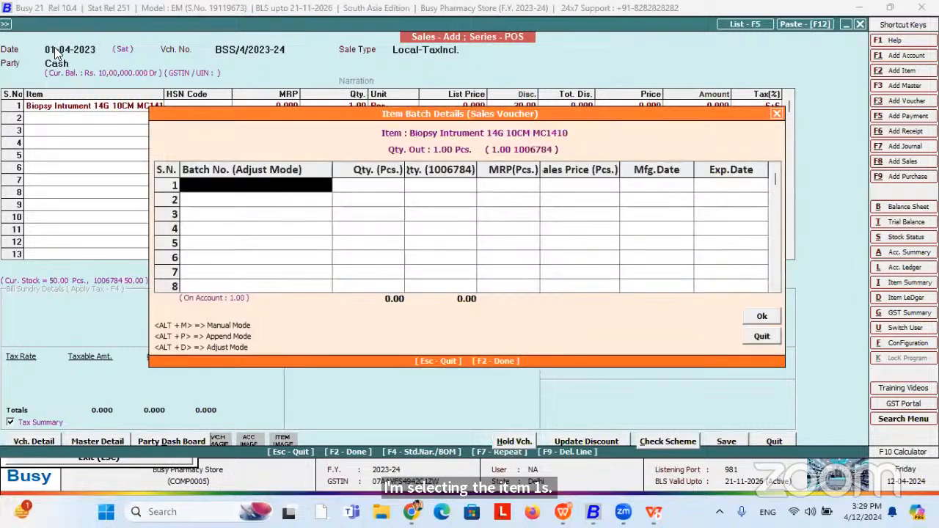
pyautogui.press('F2')
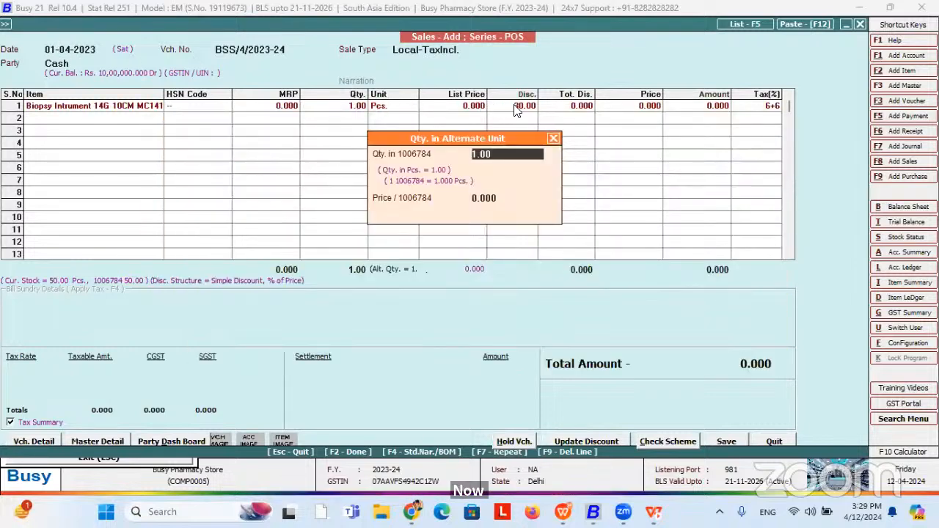
pyautogui.press('Return')
pyautogui.press('Return')
pyautogui.click(517, 106)
pyautogui.write('30')
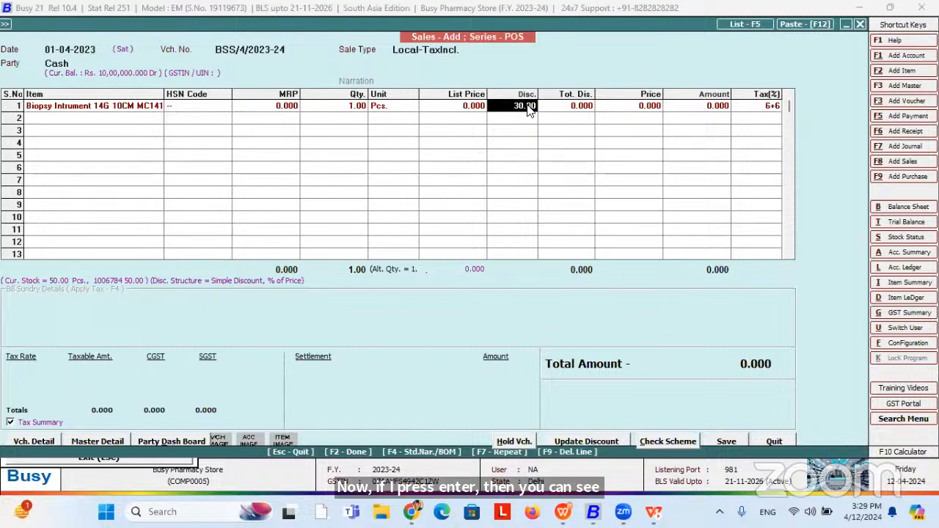
pyautogui.moveTo(102, 105); pyautogui.dragTo(767, 113)
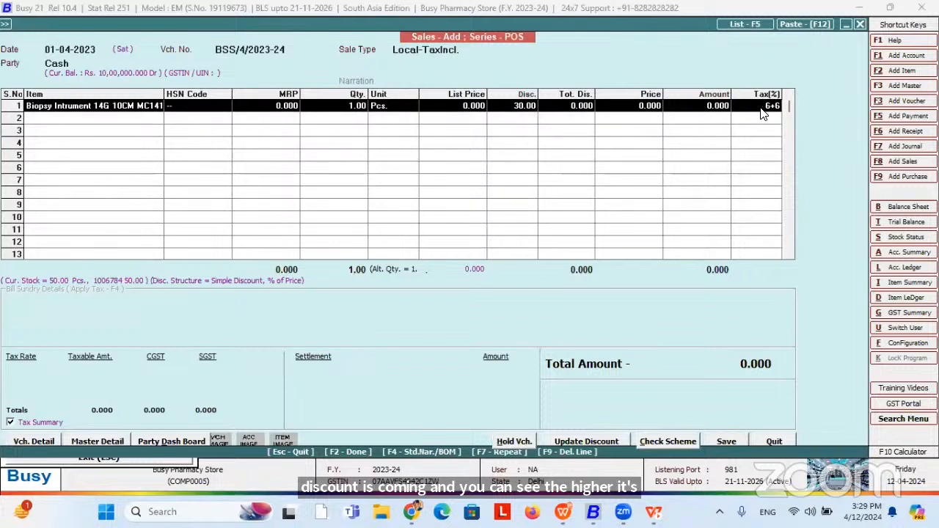
pyautogui.click(530, 110)
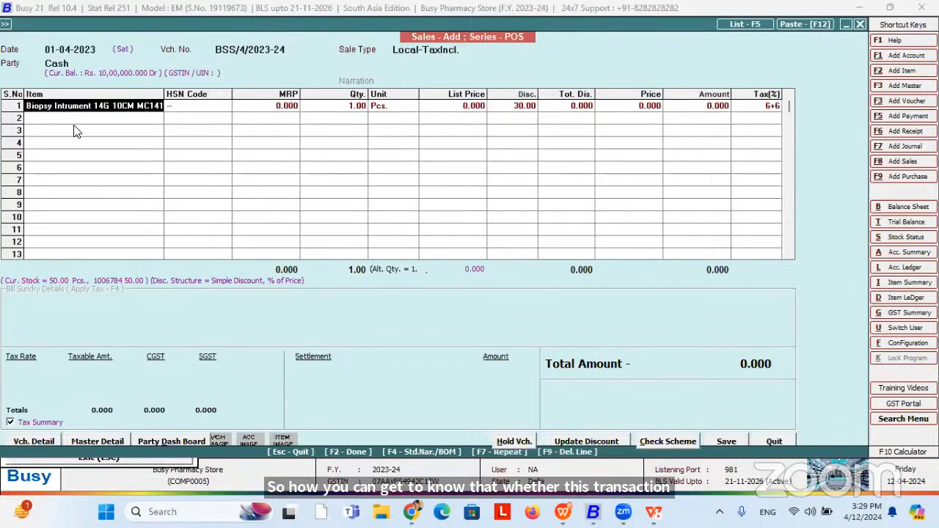
pyautogui.click(273, 110)
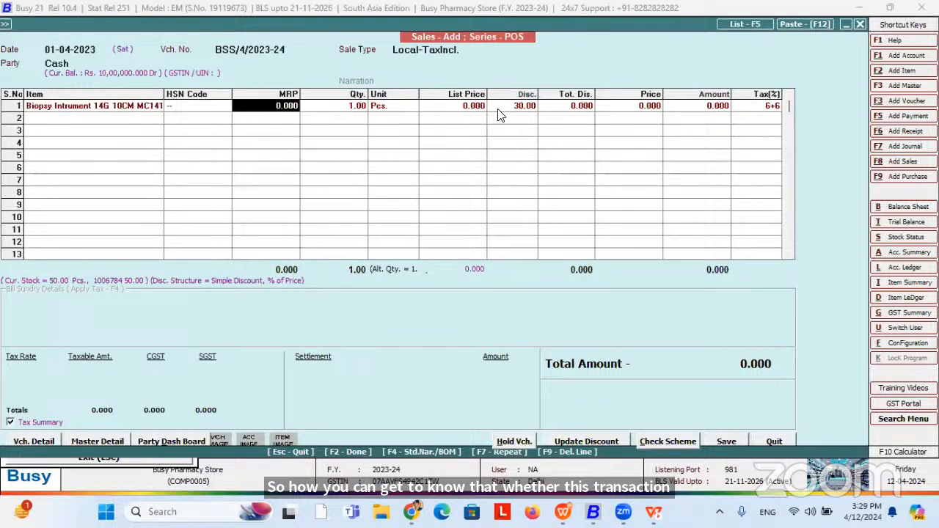
pyautogui.click(472, 114)
pyautogui.click(519, 108)
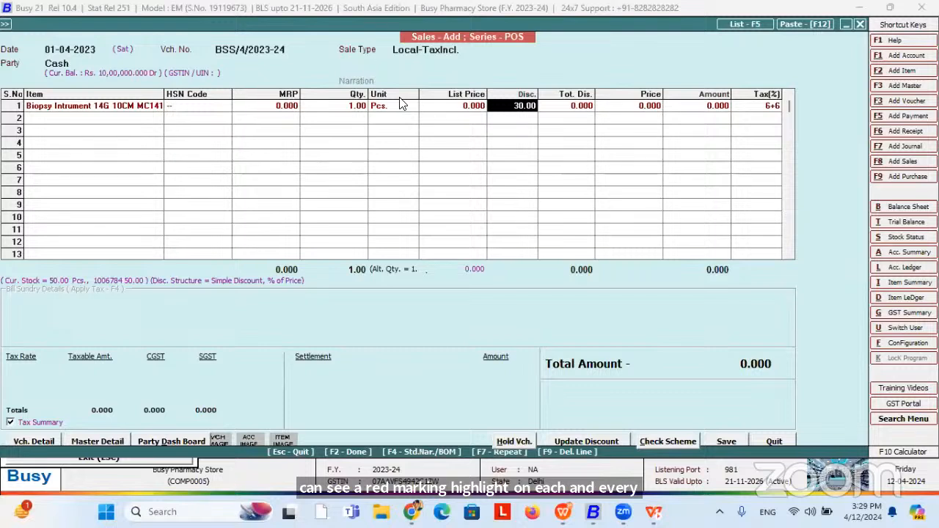
# Confirm scheme S1 applies, then set list price 60 so the line nets 42.000.
pyautogui.click(656, 438)
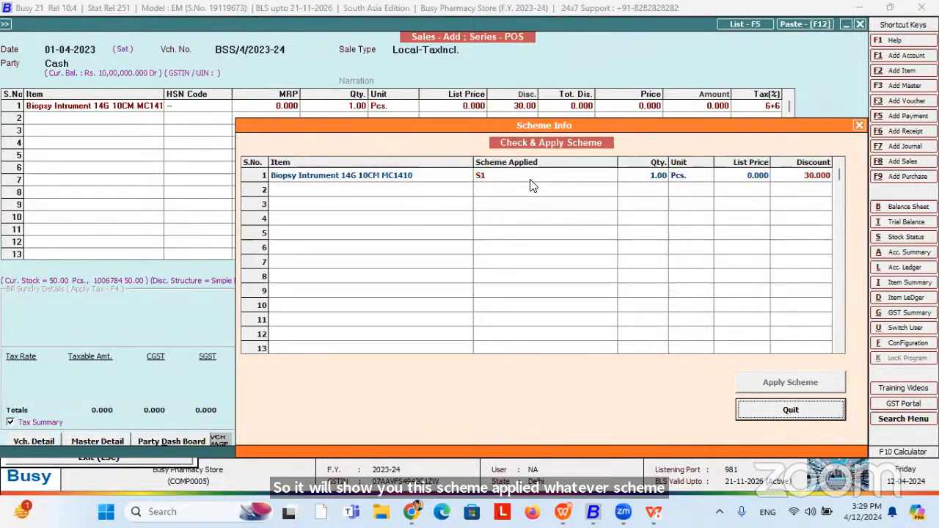
pyautogui.press('Escape')
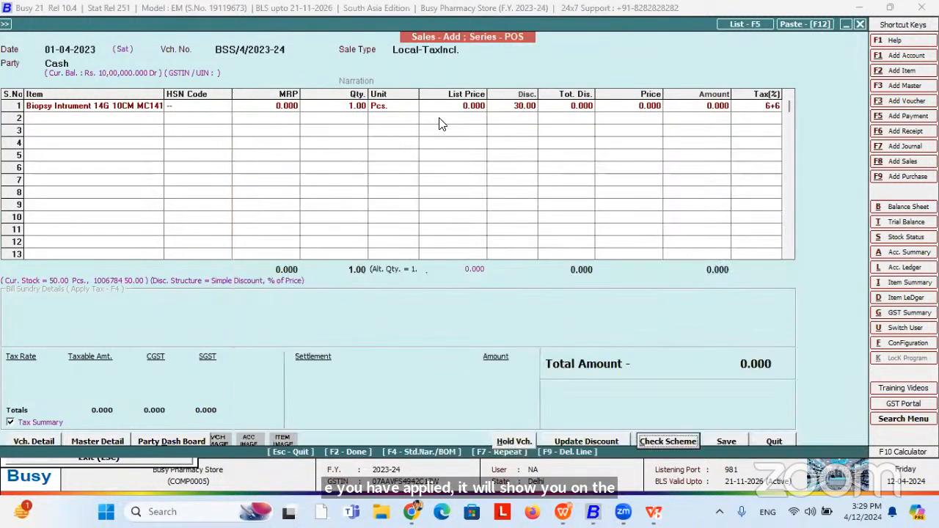
pyautogui.click(432, 108)
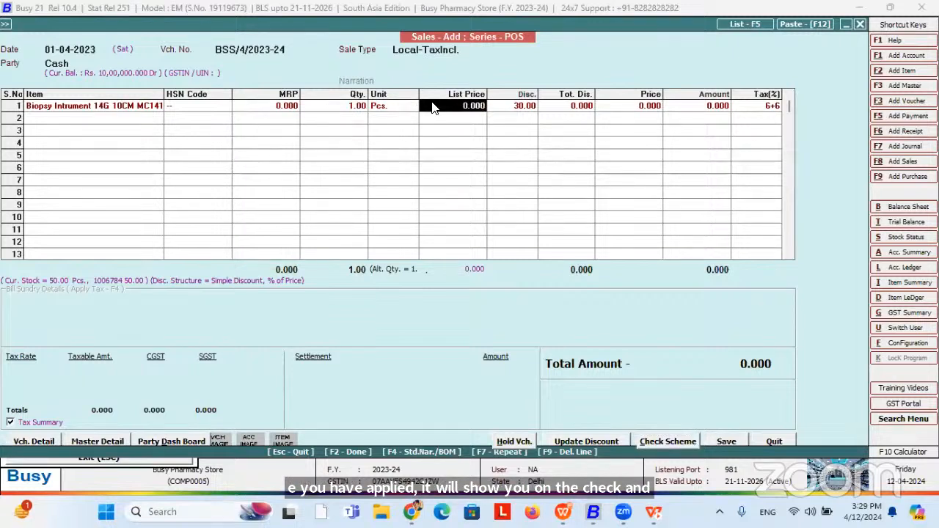
pyautogui.write('60')
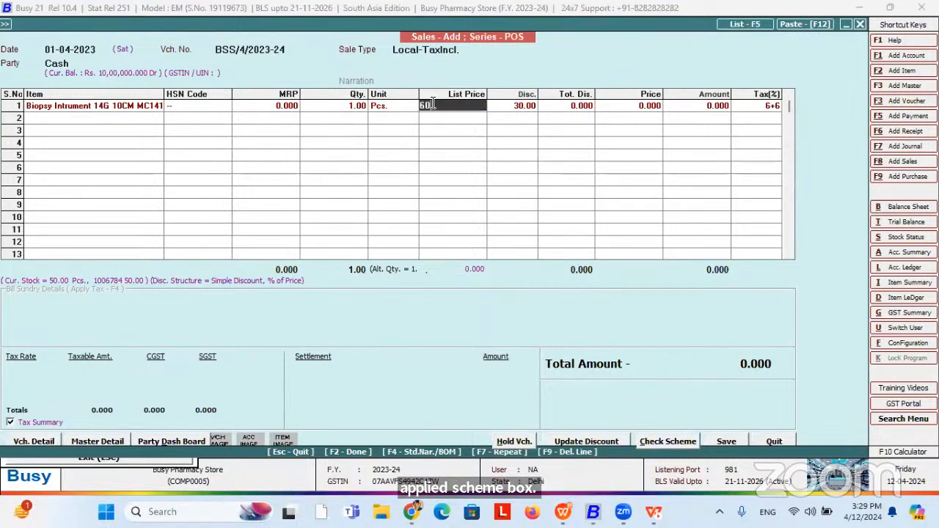
pyautogui.press('Return')
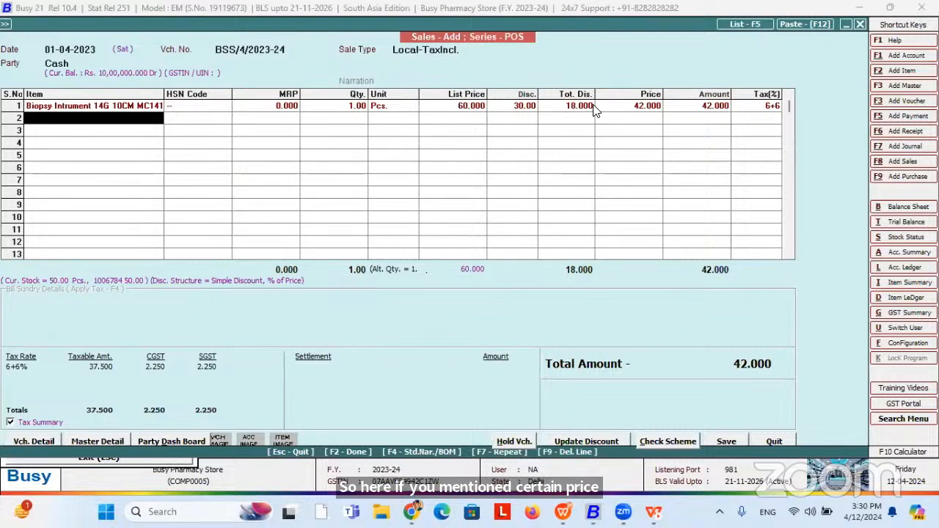
pyautogui.click(650, 106)
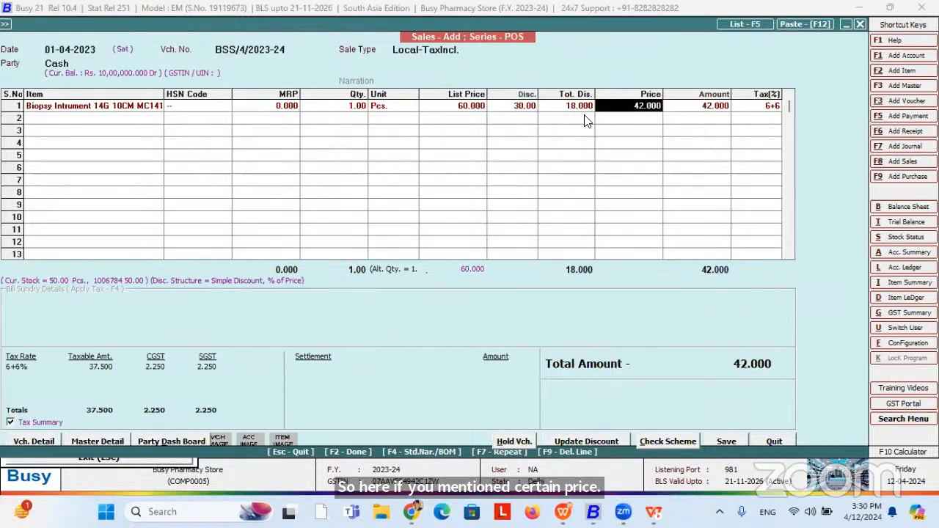
pyautogui.click(508, 108)
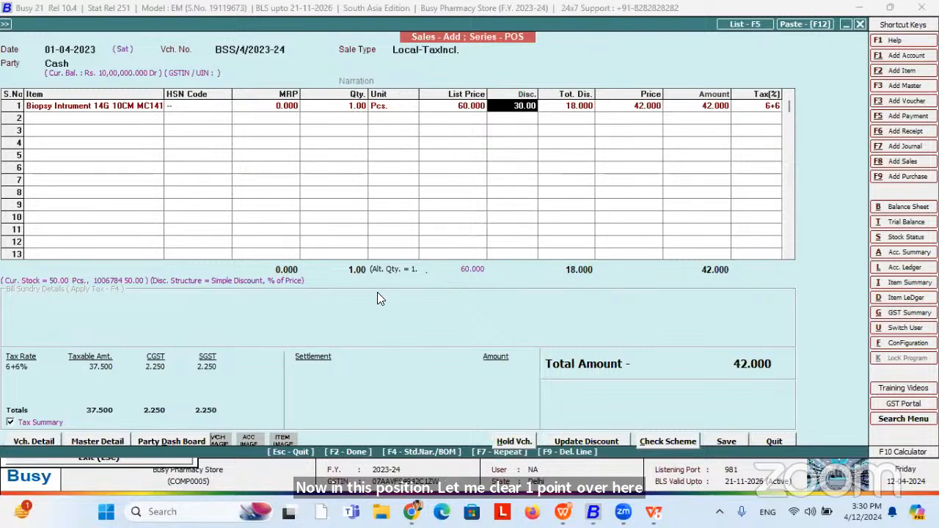
# Hold the 42.000 voucher under the identity bss/4/2023-24 and acknowledge the hold confirmation.
pyautogui.click(509, 442)
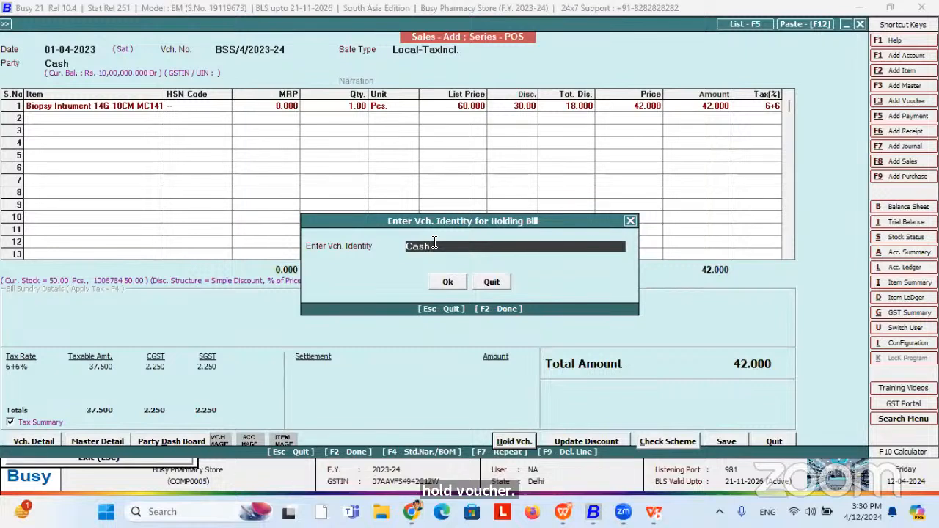
pyautogui.press('BackSpace')
pyautogui.press('BackSpace')
pyautogui.press('BackSpace')
pyautogui.press('BackSpace')
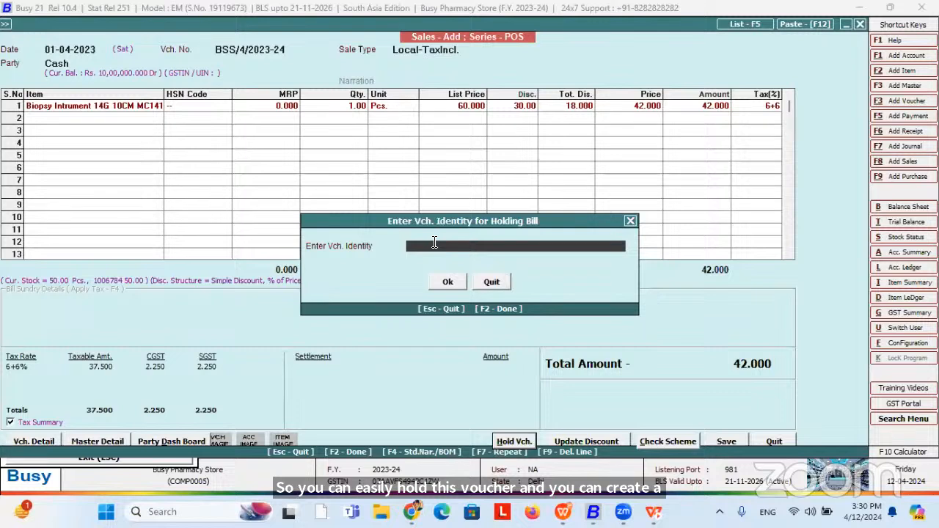
pyautogui.write('bss')
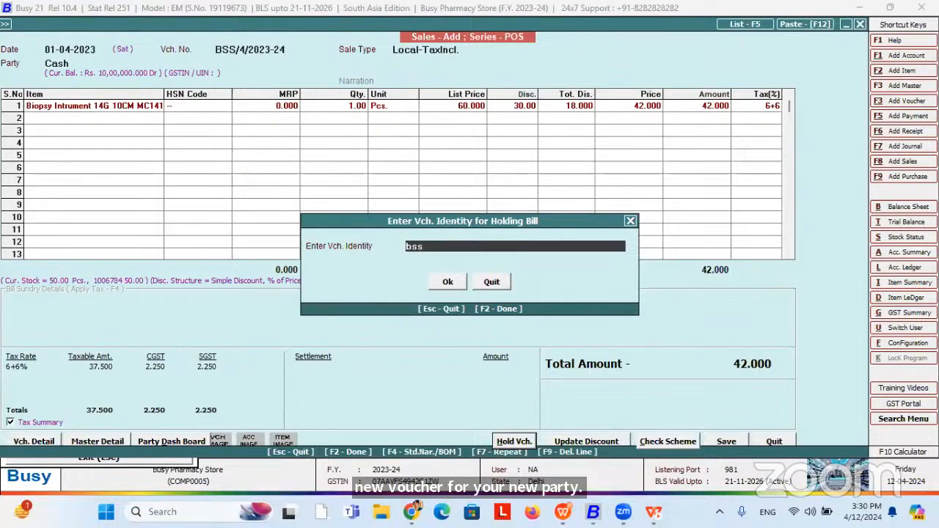
pyautogui.write('/4/')
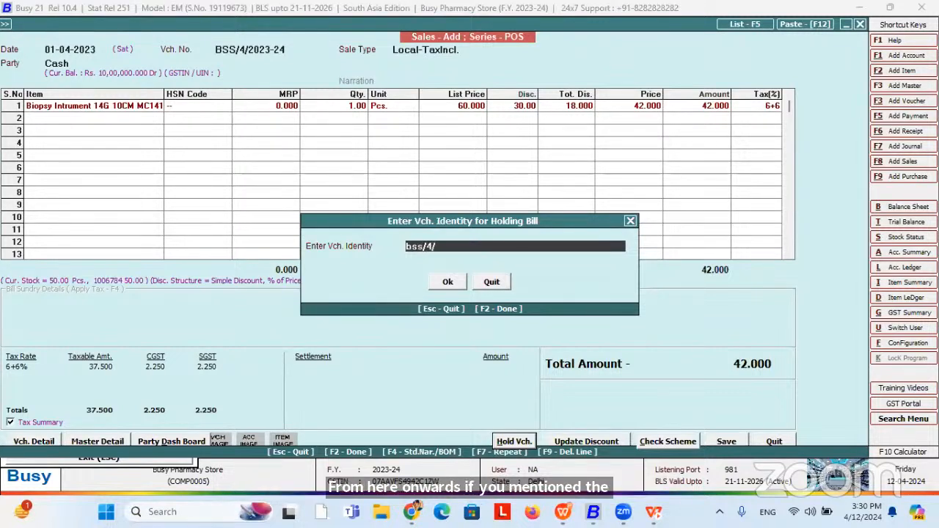
pyautogui.write('2023-20')
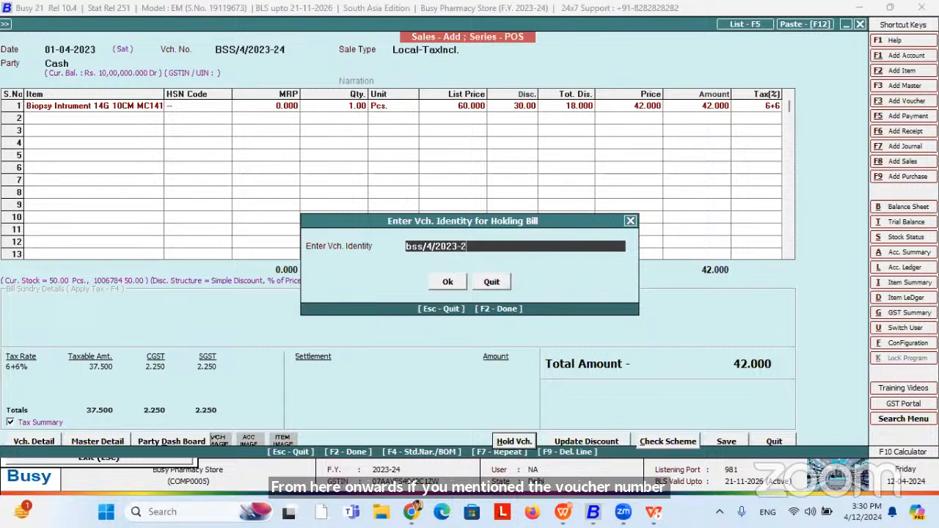
pyautogui.press('BackSpace')
pyautogui.press('BackSpace')
pyautogui.write('24')
pyautogui.press('Return')
pyautogui.press('Return')
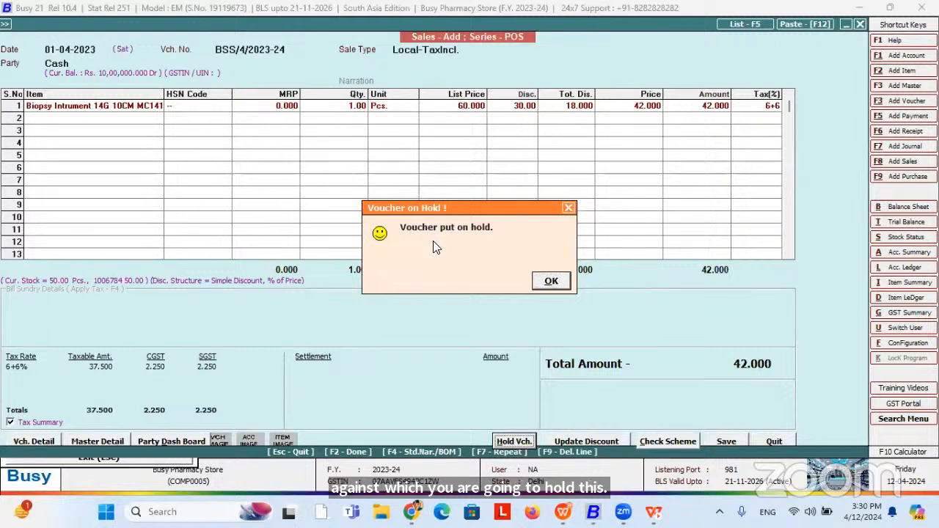
pyautogui.press('Return')
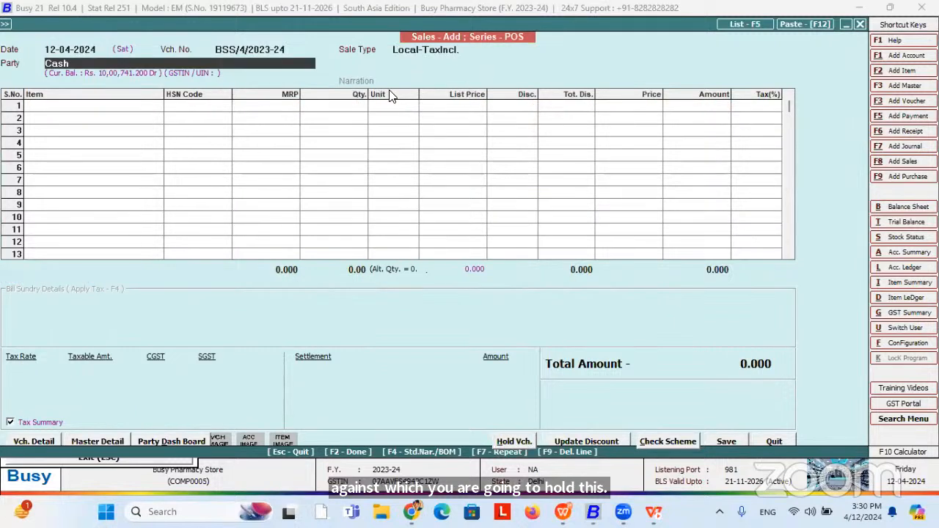
# Restore held voucher bss/4/2023-24 with its Biopsy row and start saving it.
pyautogui.click(508, 445)
pyautogui.press('Return')
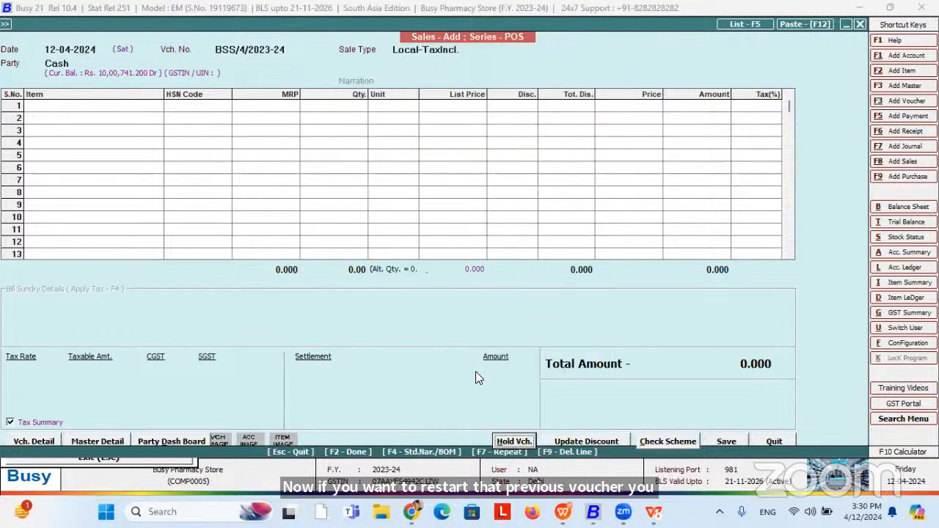
pyautogui.click(511, 441)
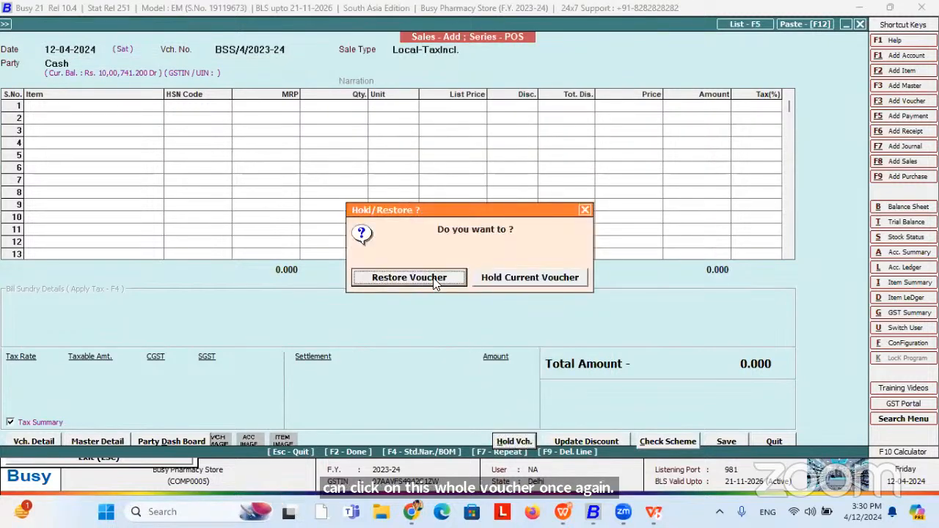
pyautogui.click(433, 278)
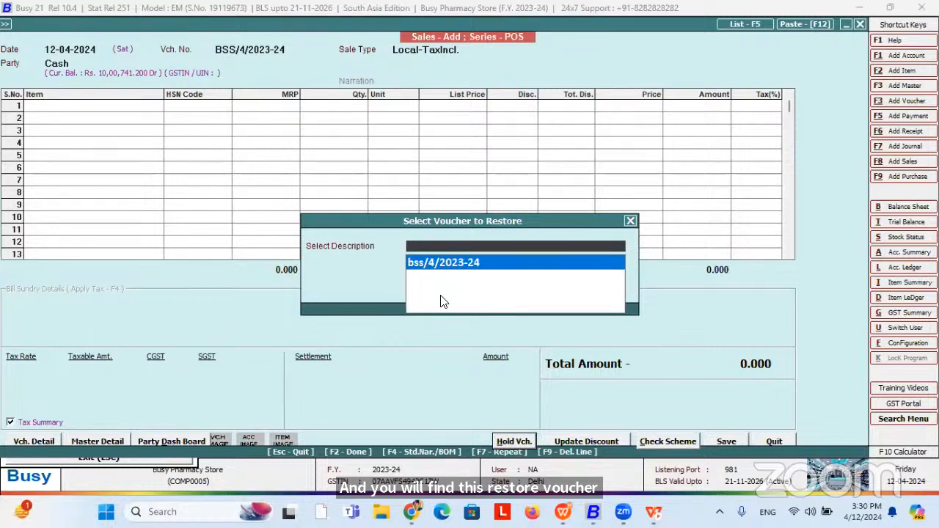
pyautogui.press('Return')
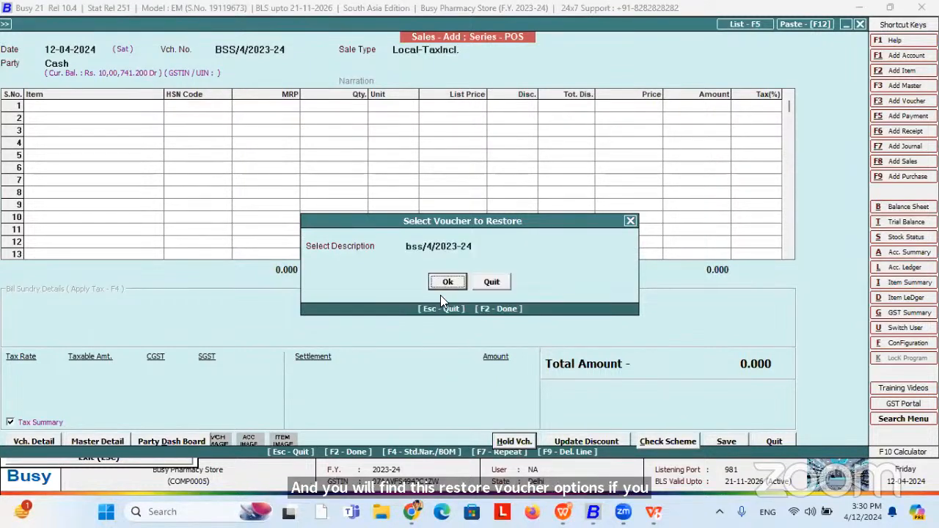
pyautogui.press('Return')
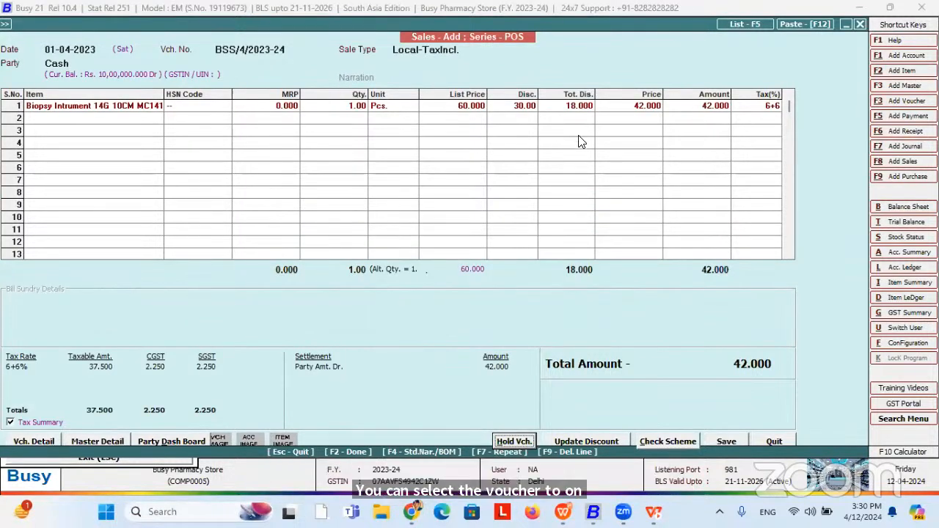
pyautogui.click(646, 106)
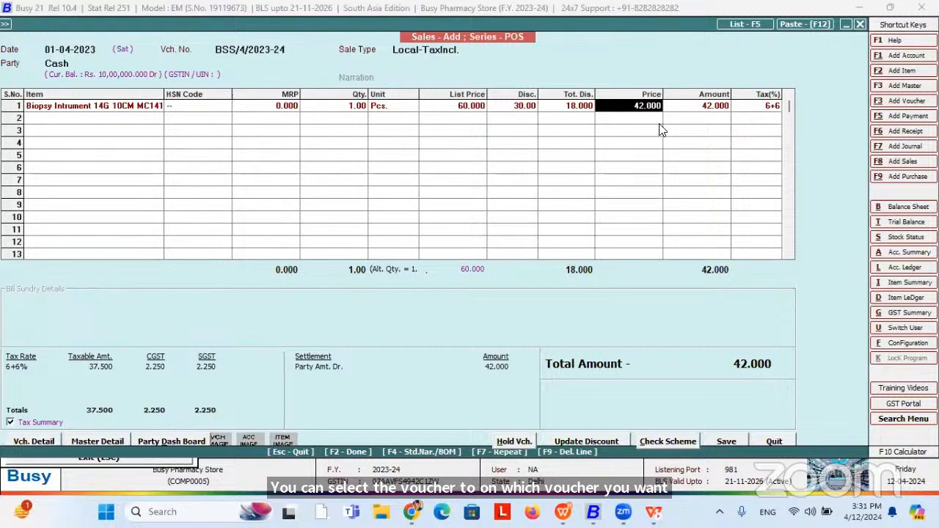
pyautogui.click(730, 441)
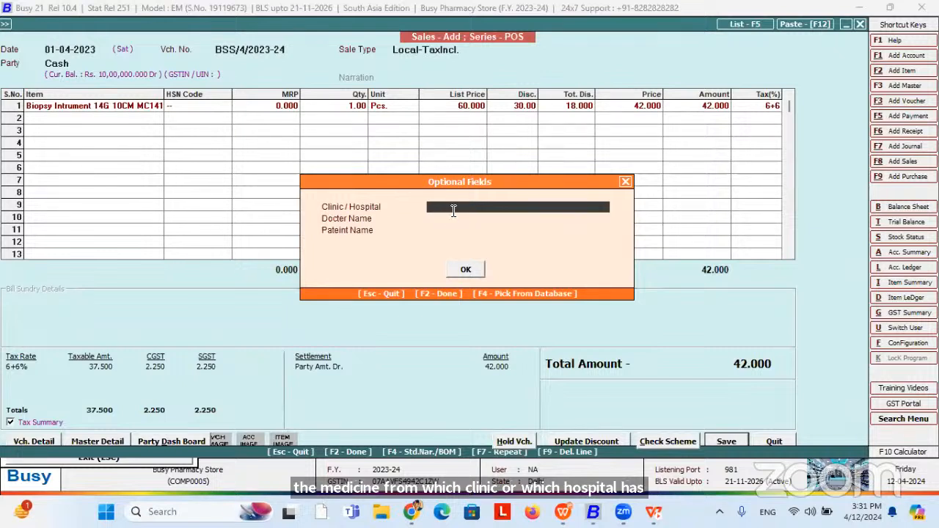
# Enter City Hospital as the clinic plus the doctor's and patient's names, then accept.
pyautogui.write('Cit')
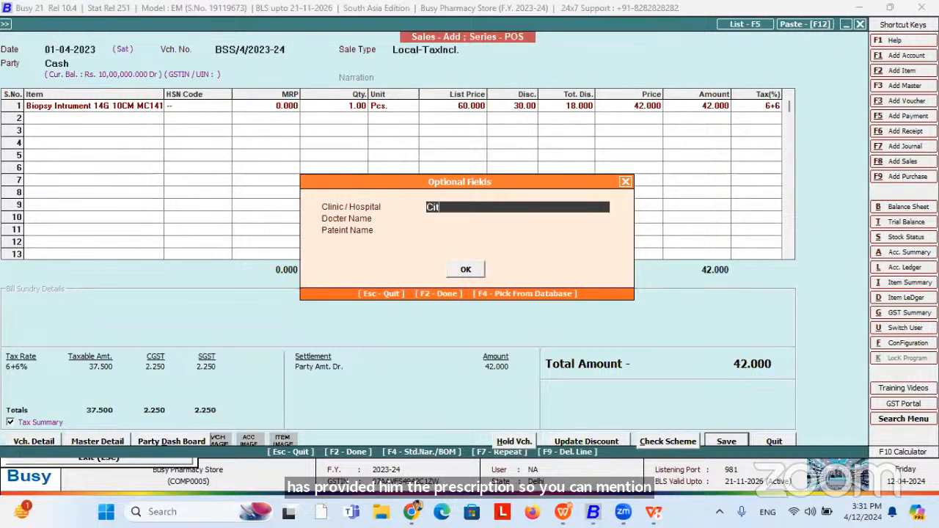
pyautogui.write('y Hospital')
pyautogui.press('Return')
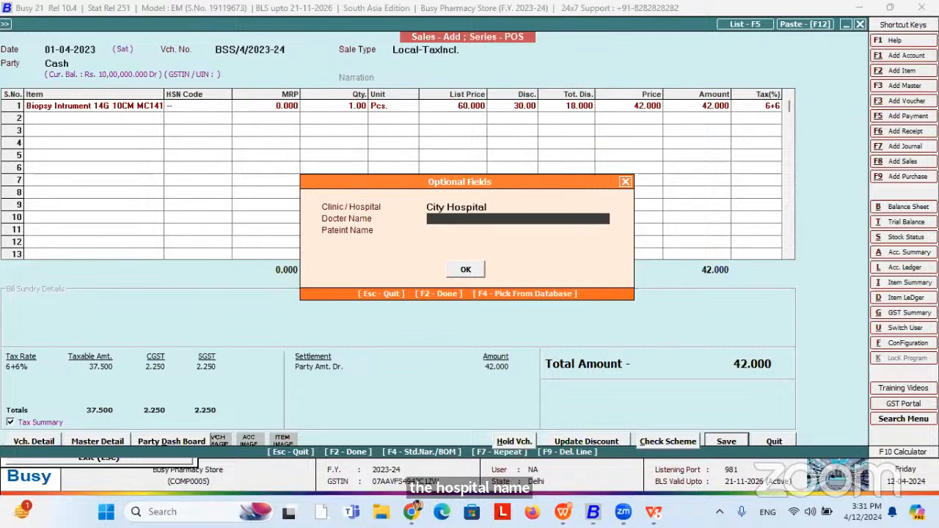
pyautogui.write('Mr')
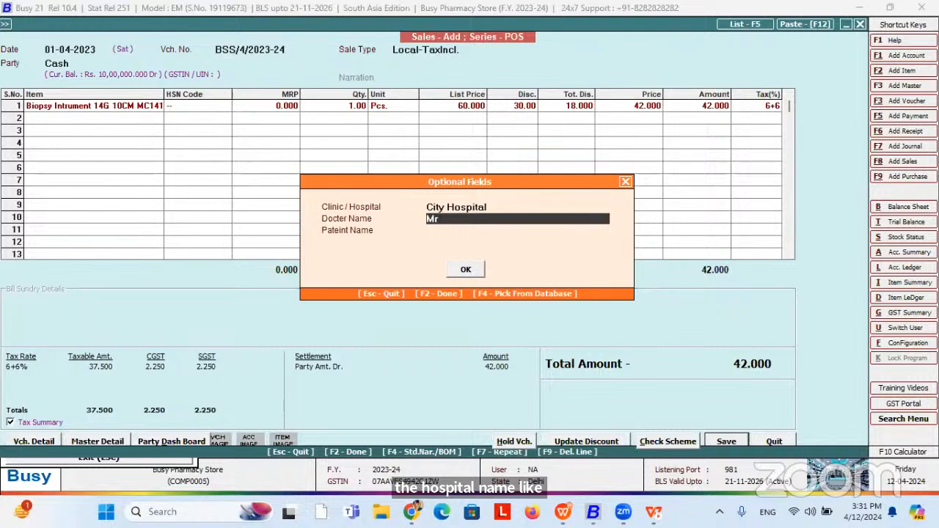
pyautogui.write('. Das')
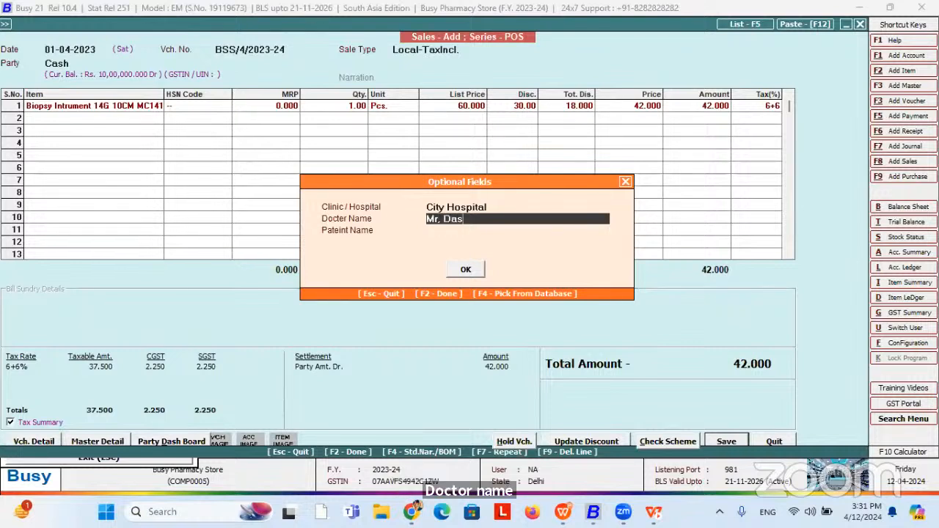
pyautogui.press('Return')
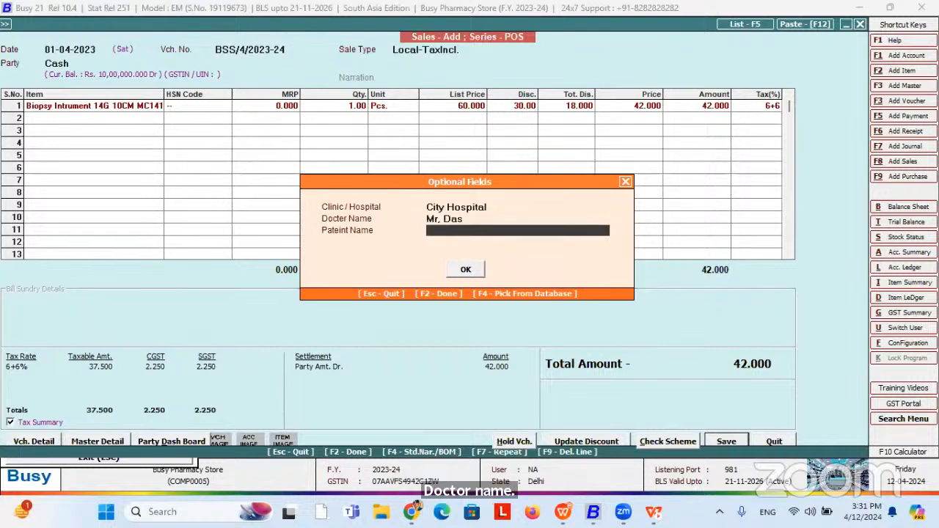
pyautogui.write('Kuntal')
pyautogui.press('Return')
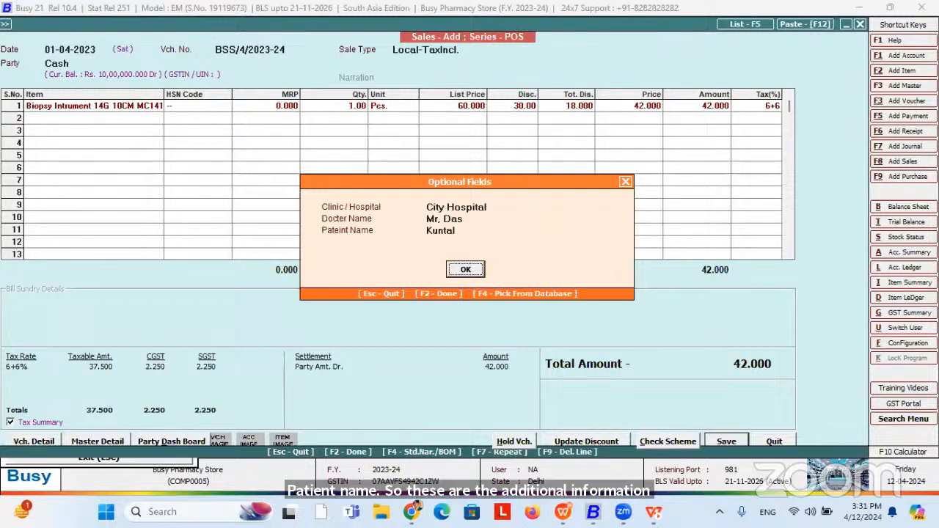
pyautogui.press('Return')
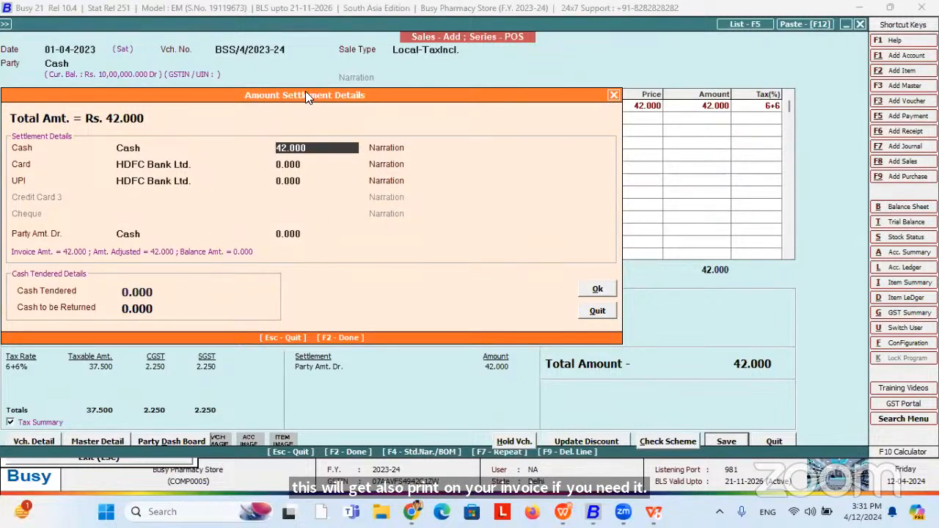
# Move the settlement window and zero the Cash and Card amounts, shifting the total to UPI.
pyautogui.moveTo(307, 95); pyautogui.dragTo(440, 85)
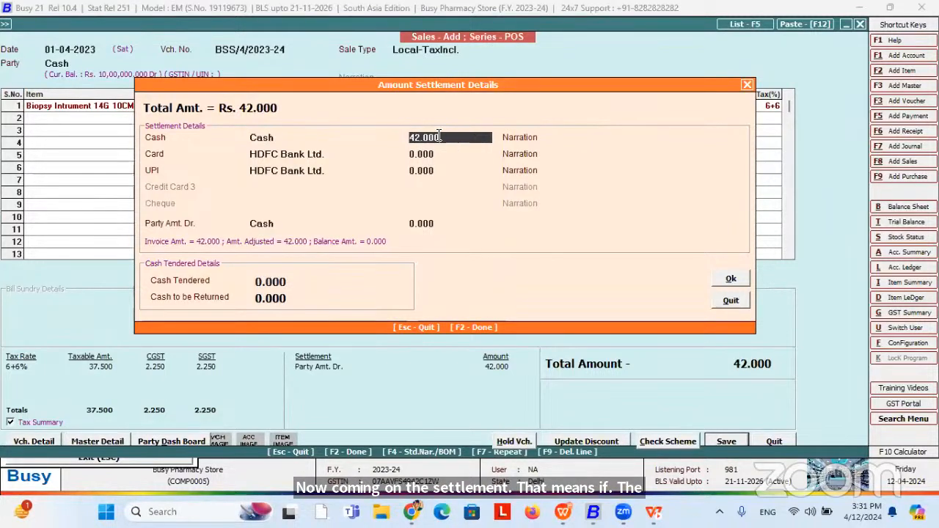
pyautogui.press('BackSpace')
pyautogui.press('BackSpace')
pyautogui.press('BackSpace')
pyautogui.press('BackSpace')
pyautogui.press('BackSpace')
pyautogui.press('BackSpace')
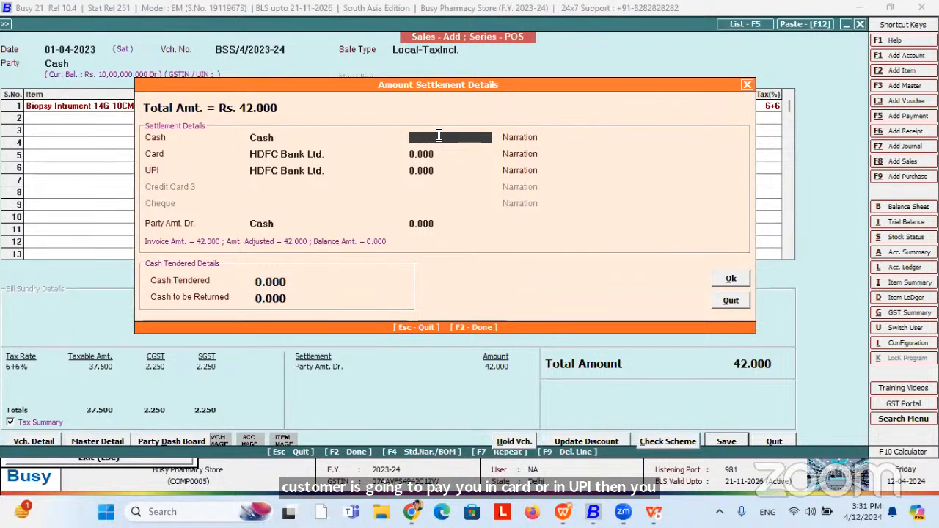
pyautogui.press('Return')
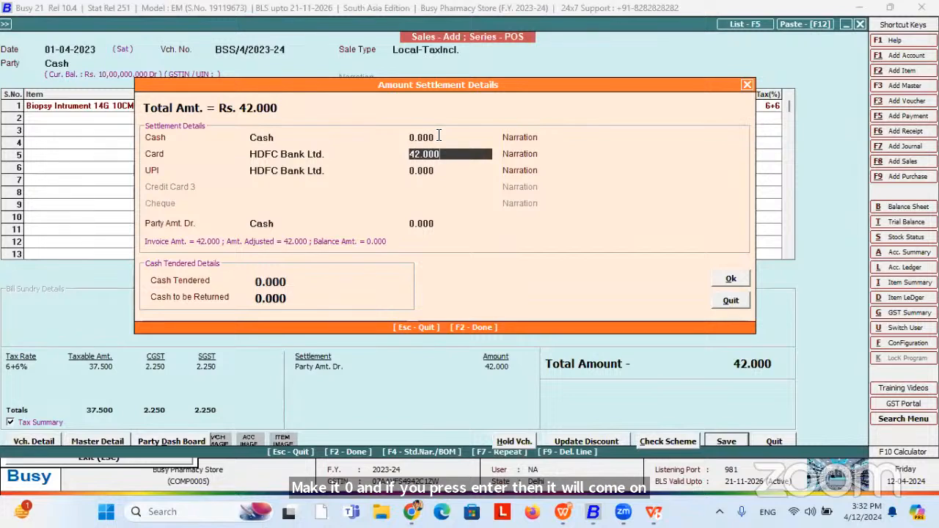
pyautogui.press('BackSpace')
pyautogui.press('BackSpace')
pyautogui.press('BackSpace')
pyautogui.press('BackSpace')
pyautogui.press('BackSpace')
pyautogui.press('BackSpace')
pyautogui.write('0')
pyautogui.press('Return')
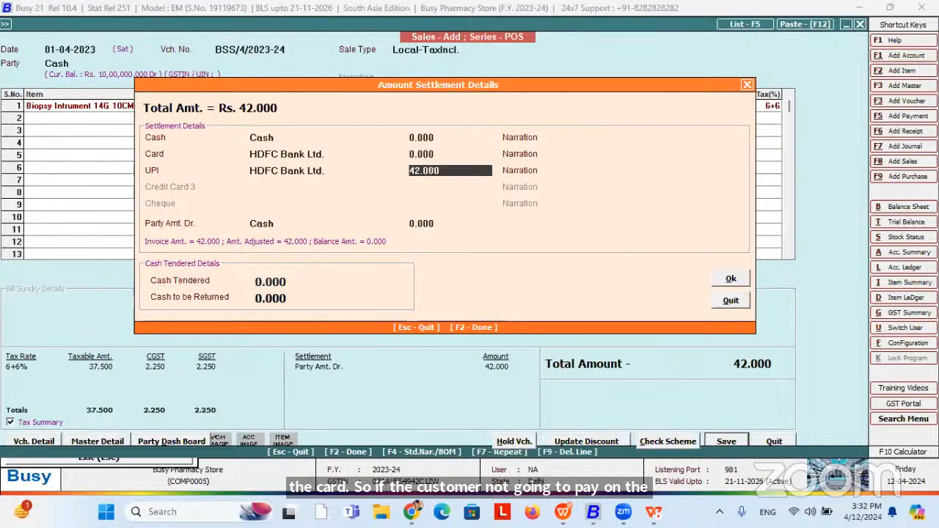
# Enter 20 as the cash amount, review the fields, and close the settlement details.
pyautogui.click(456, 138)
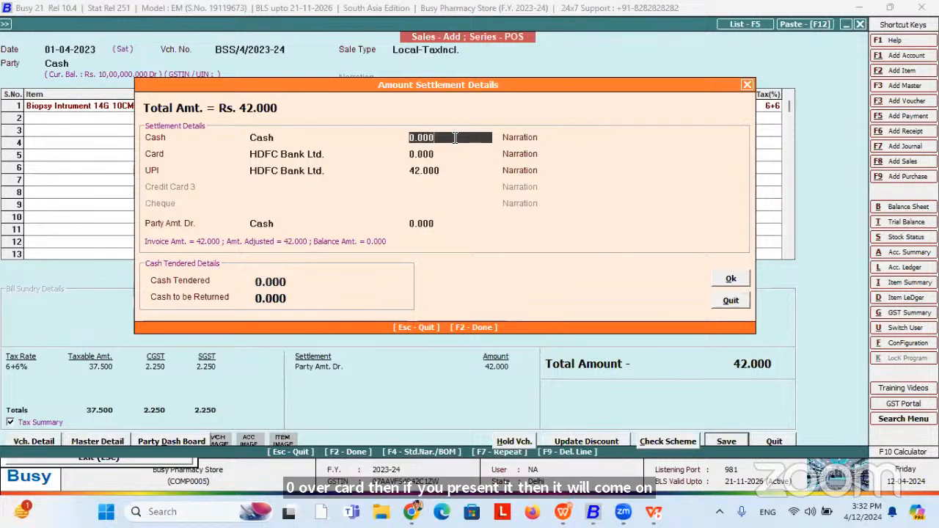
pyautogui.press('BackSpace')
pyautogui.press('BackSpace')
pyautogui.press('BackSpace')
pyautogui.press('BackSpace')
pyautogui.press('BackSpace')
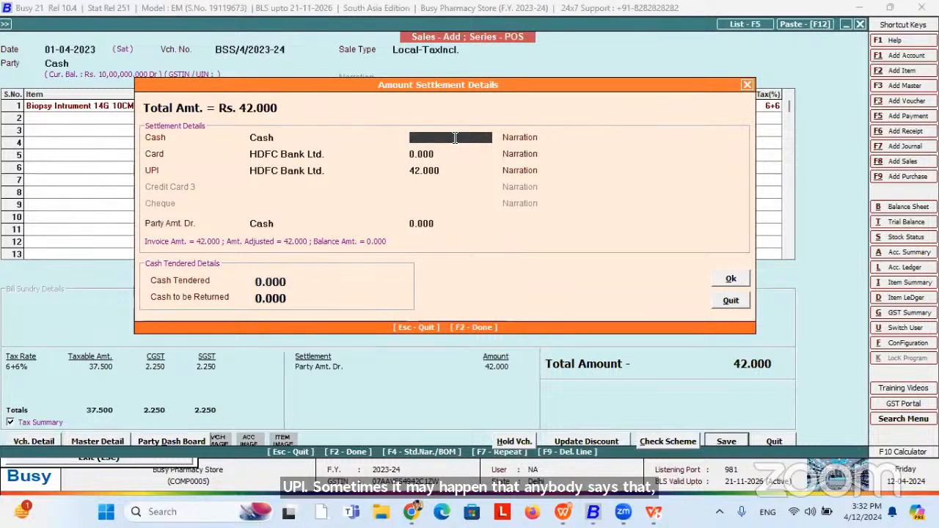
pyautogui.write('20')
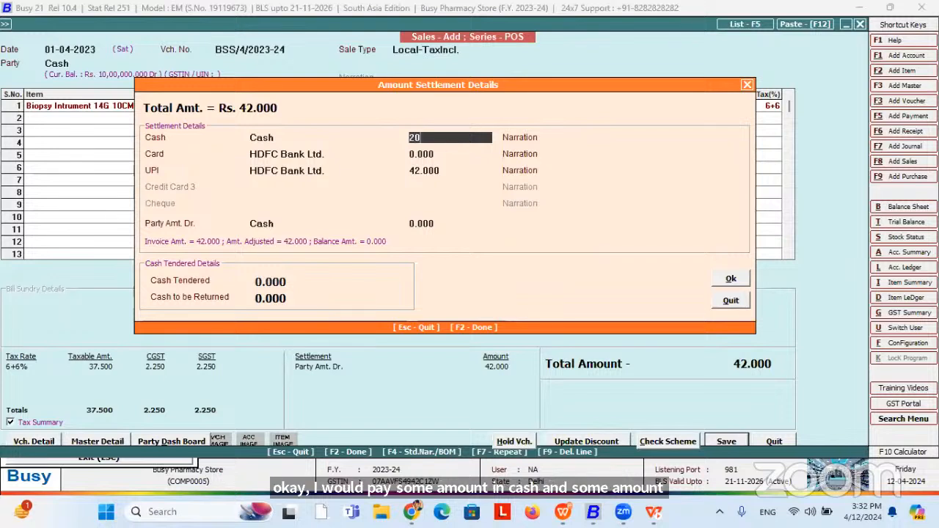
pyautogui.press('Return')
pyautogui.press('Return')
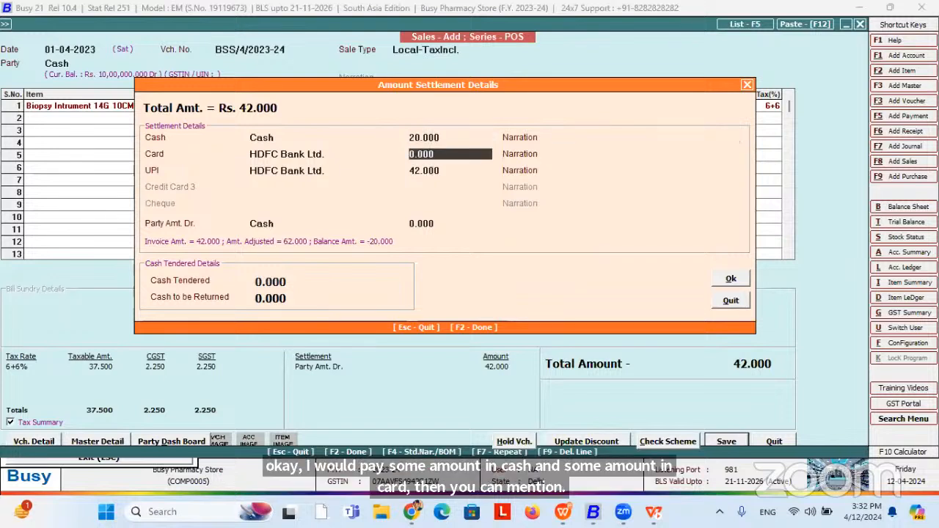
pyautogui.press('Return')
pyautogui.press('Up')
pyautogui.press('Up')
pyautogui.press('Up')
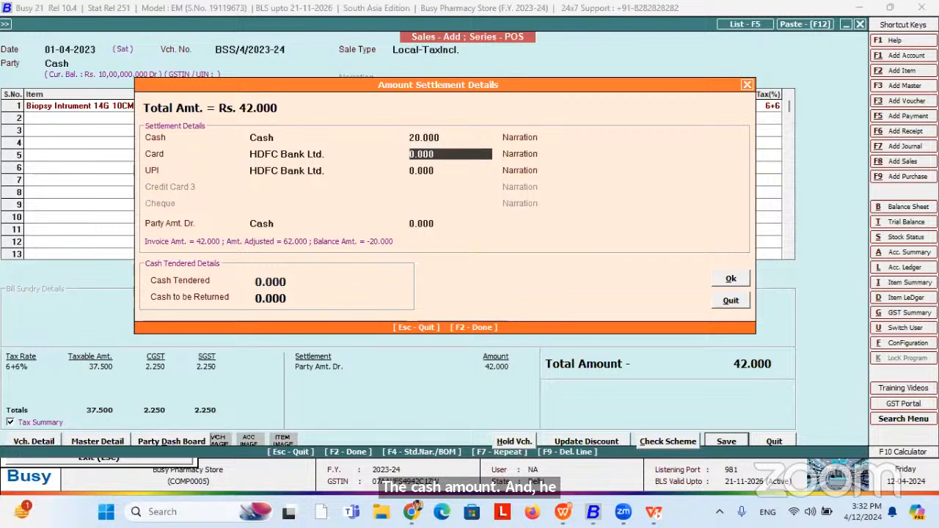
pyautogui.press('Return')
pyautogui.press('Return')
pyautogui.press('Return')
pyautogui.press('Return')
pyautogui.press('Up')
pyautogui.press('Up')
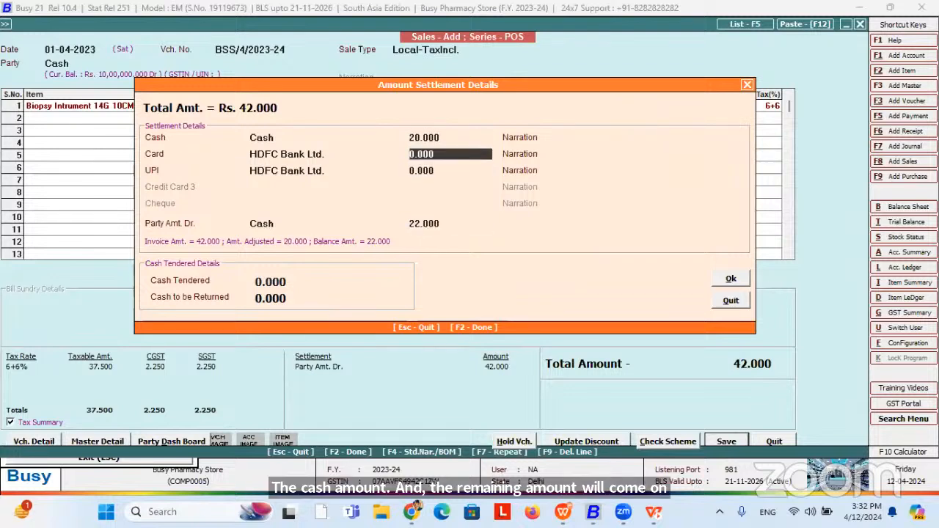
pyautogui.press('Up')
pyautogui.press('F2')
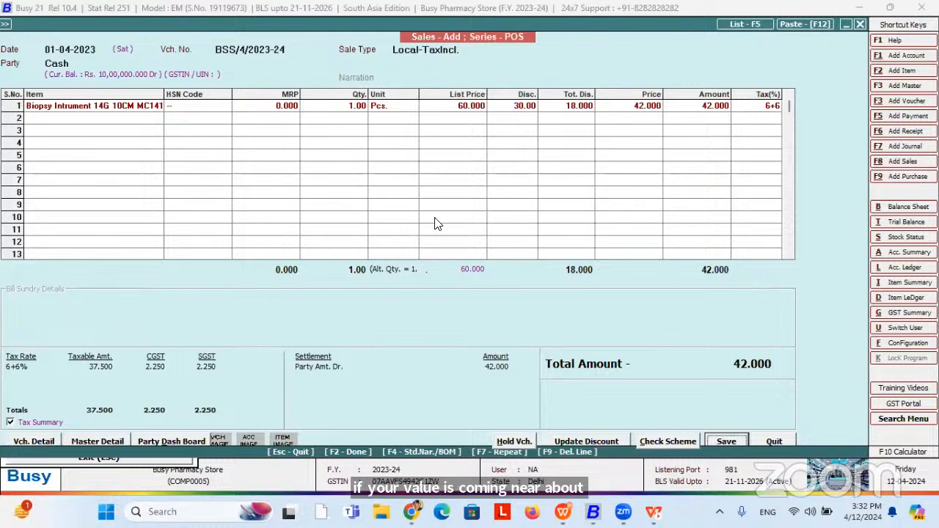
# Reach settlement, enter 20 in Cash leaving 22 for Card, then abandon it.
pyautogui.press('Return')
pyautogui.press('F2')
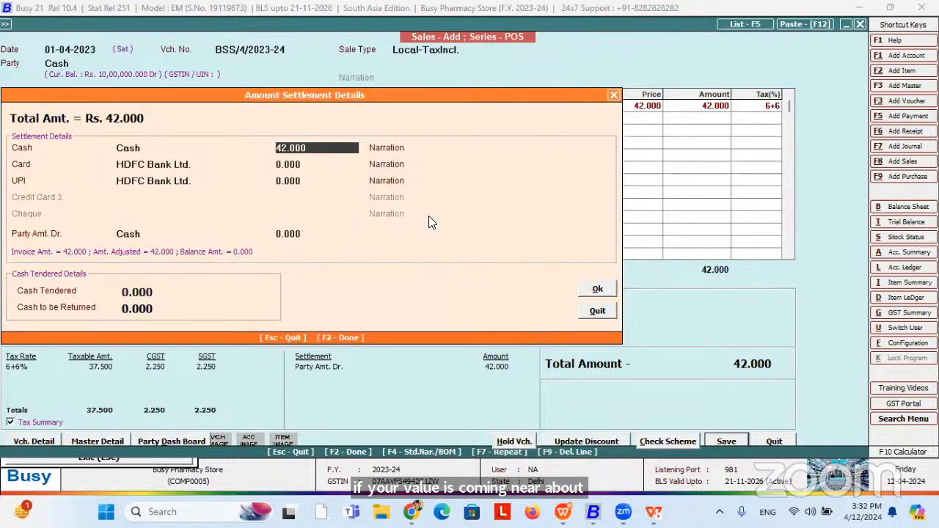
pyautogui.write('20')
pyautogui.press('Return')
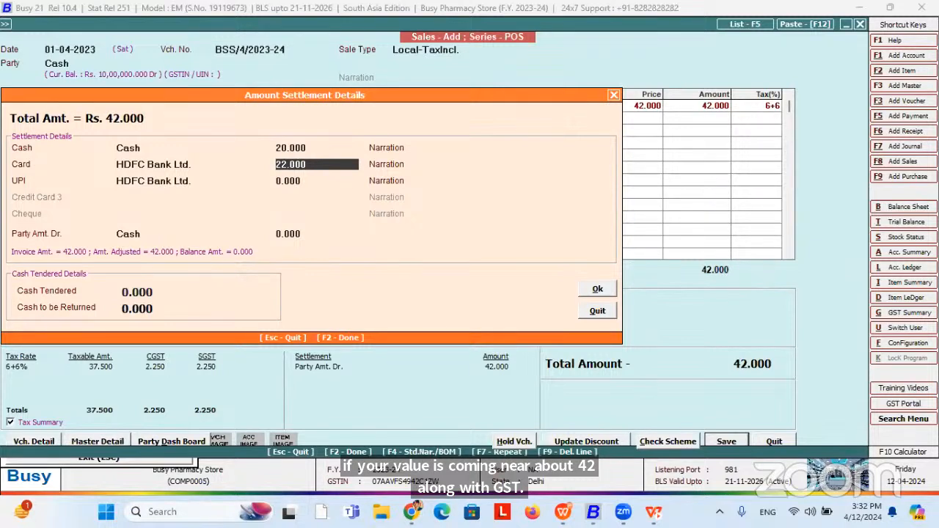
pyautogui.press('Return')
pyautogui.press('Return')
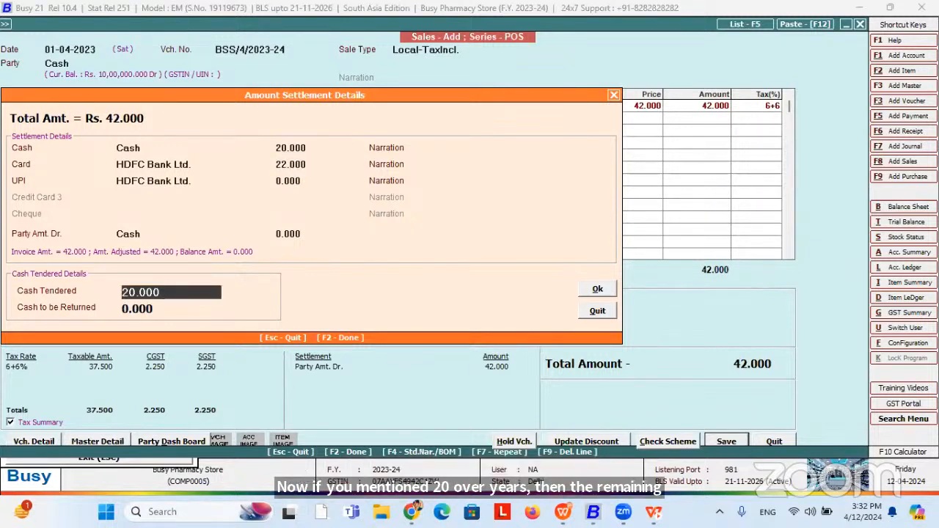
pyautogui.press('Escape')
pyautogui.press('Escape')
pyautogui.press('Escape')
pyautogui.press('Escape')
pyautogui.press('Escape')
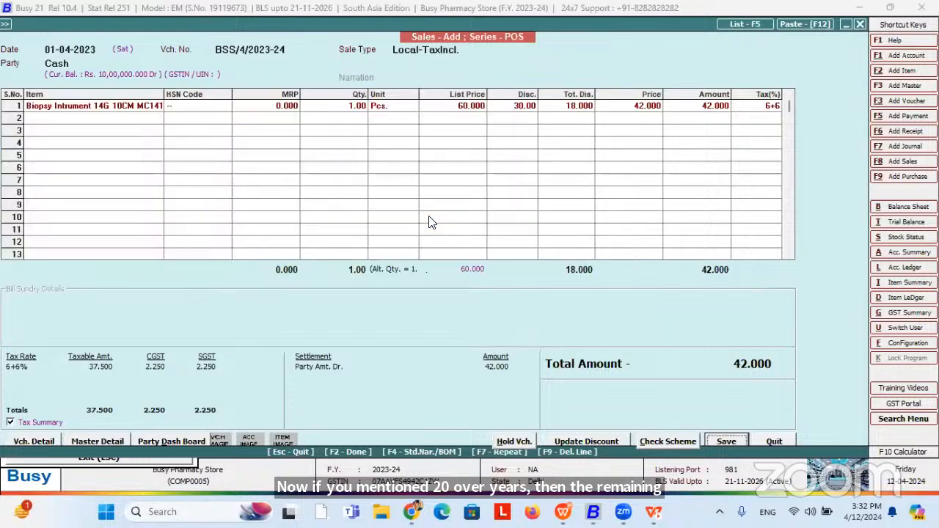
# Reopen settlement and set Cash Tendered to 50, showing 8.000 to return, then accept.
pyautogui.press('F2')
pyautogui.press('Return')
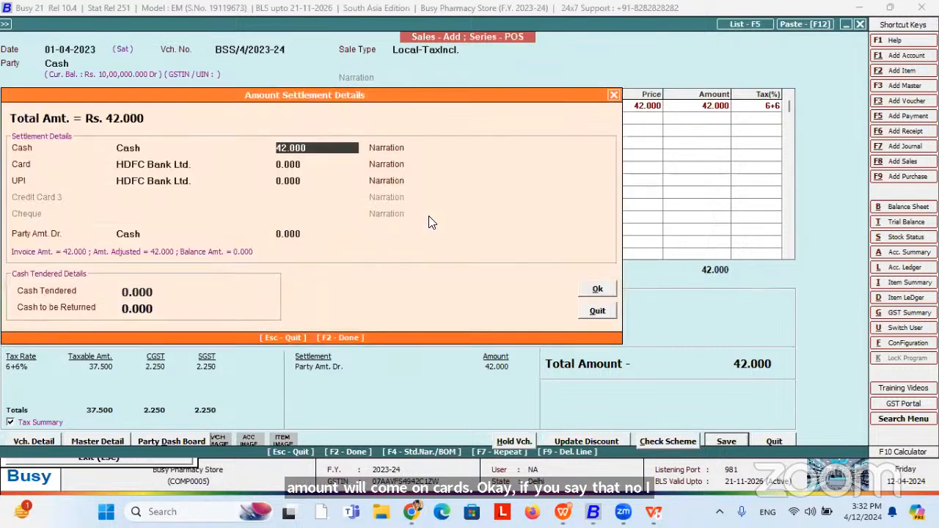
pyautogui.press('Return')
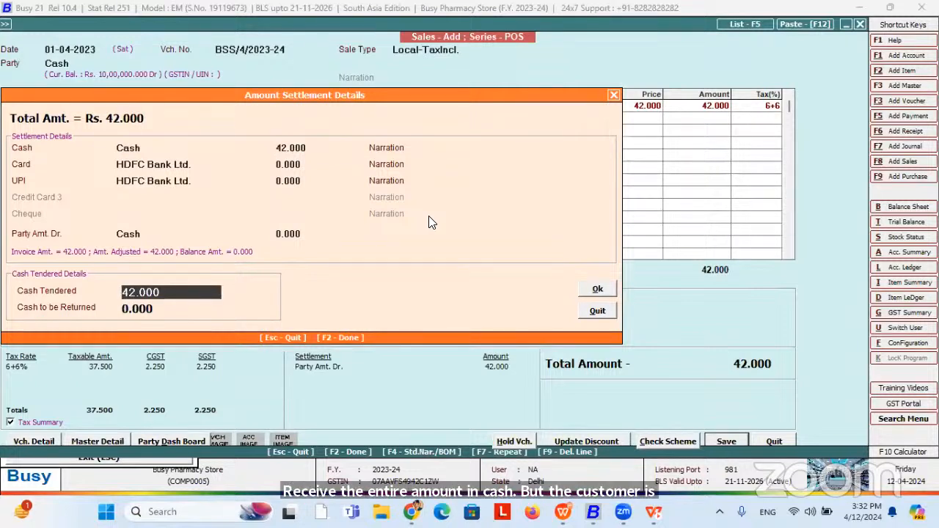
pyautogui.press('BackSpace')
pyautogui.write('50')
pyautogui.press('Return')
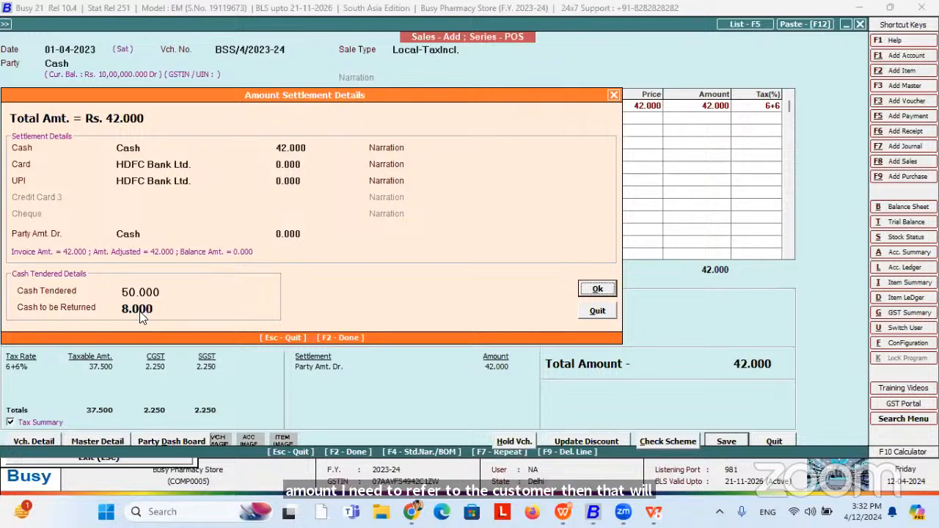
pyautogui.press('Return')
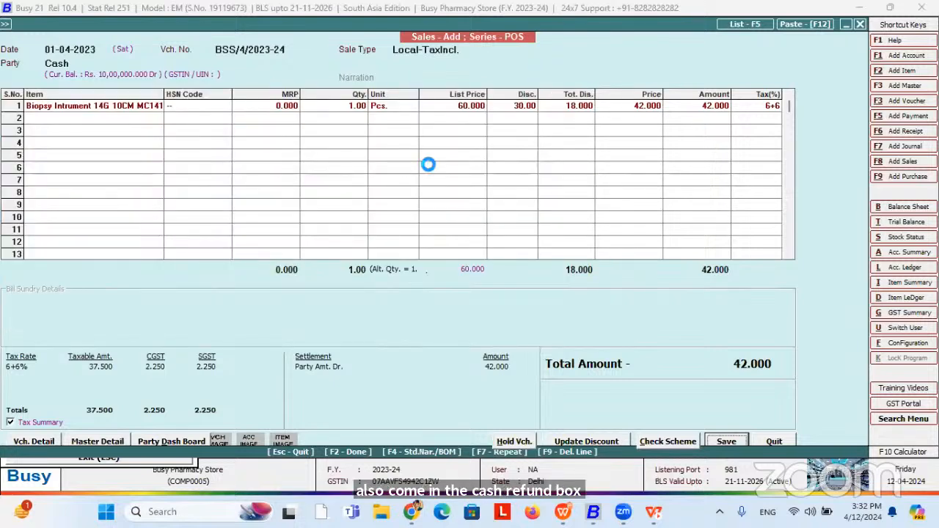
# Re-enter 20 cash with 22.000 on card, accept the split and attempt to save.
pyautogui.press('F2')
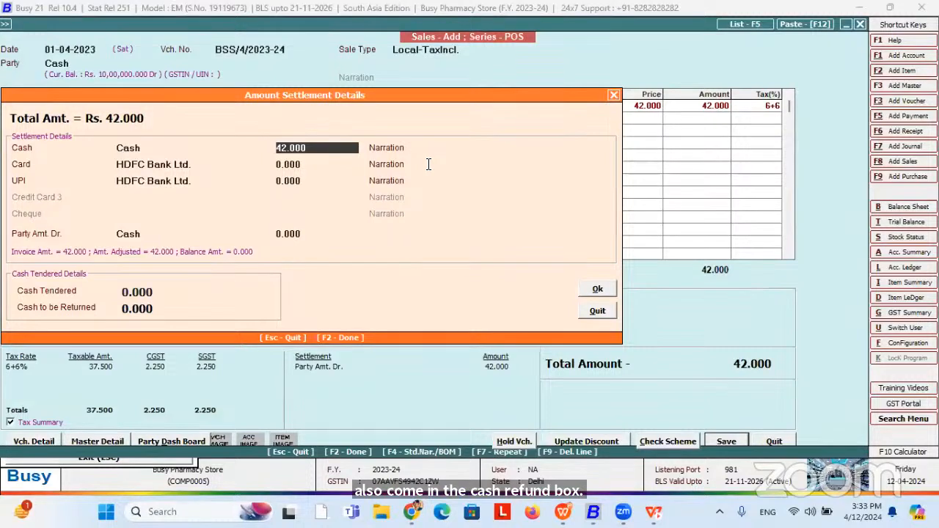
pyautogui.write('20')
pyautogui.press('Return')
pyautogui.press('Return')
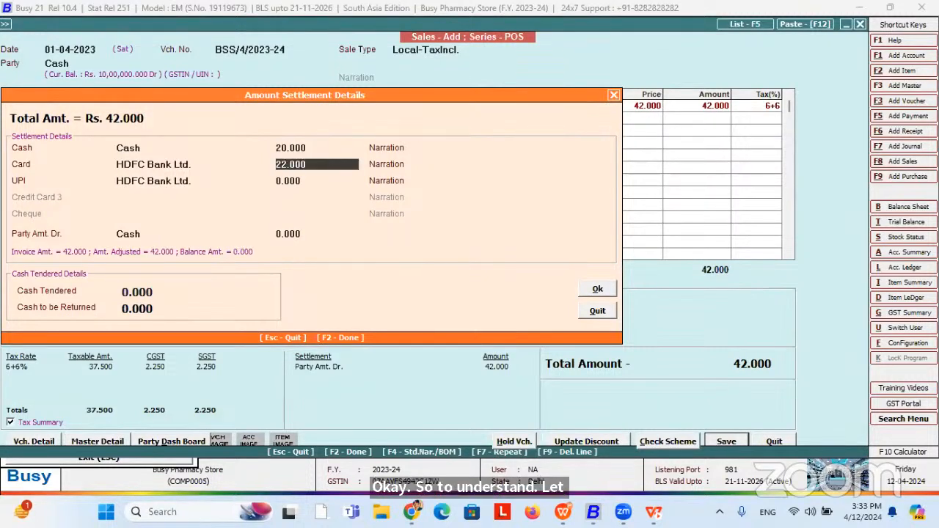
pyautogui.press('Return')
pyautogui.press('Return')
pyautogui.press('Return')
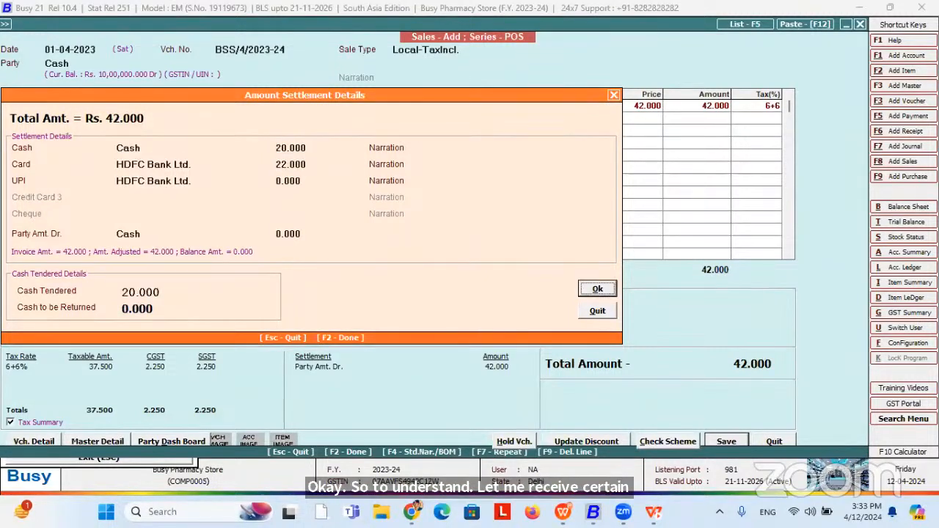
pyautogui.press('Return')
pyautogui.press('Return')
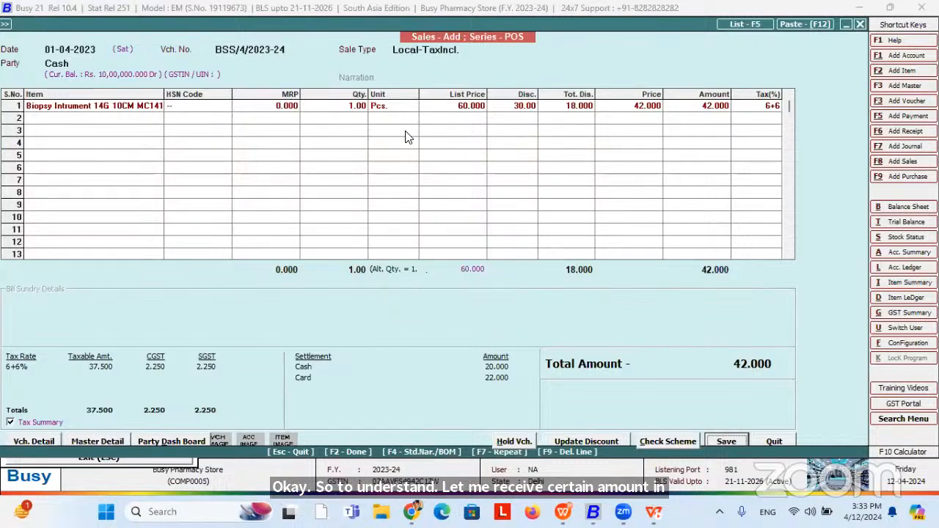
pyautogui.press('Return')
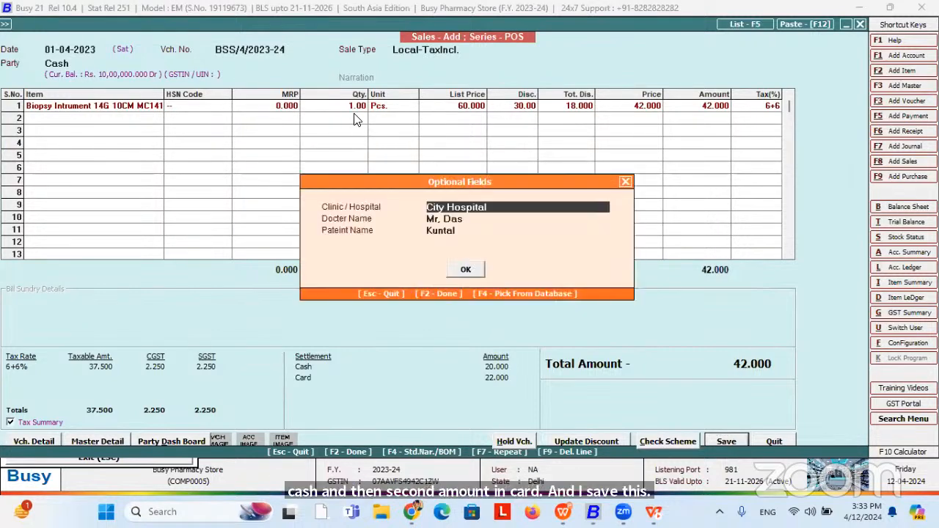
pyautogui.press('Return')
pyautogui.press('F2')
pyautogui.press('F2')
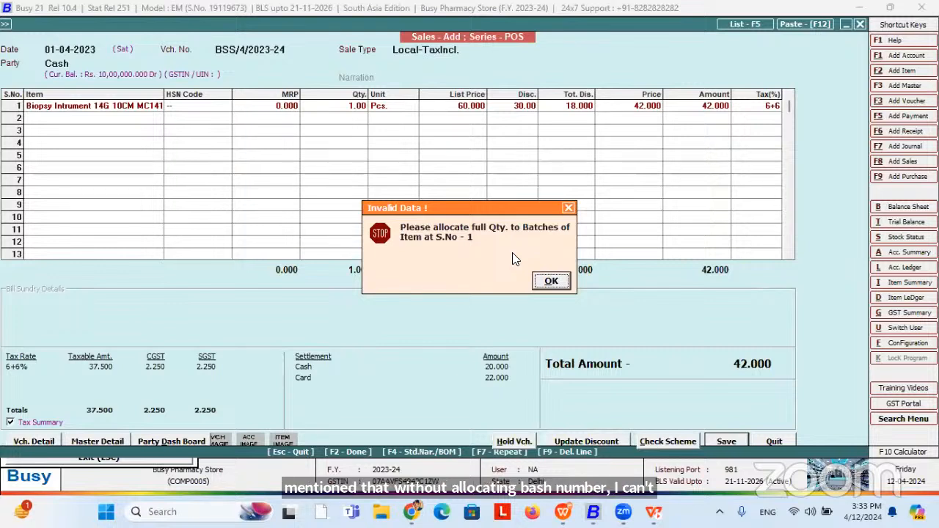
pyautogui.click(568, 211)
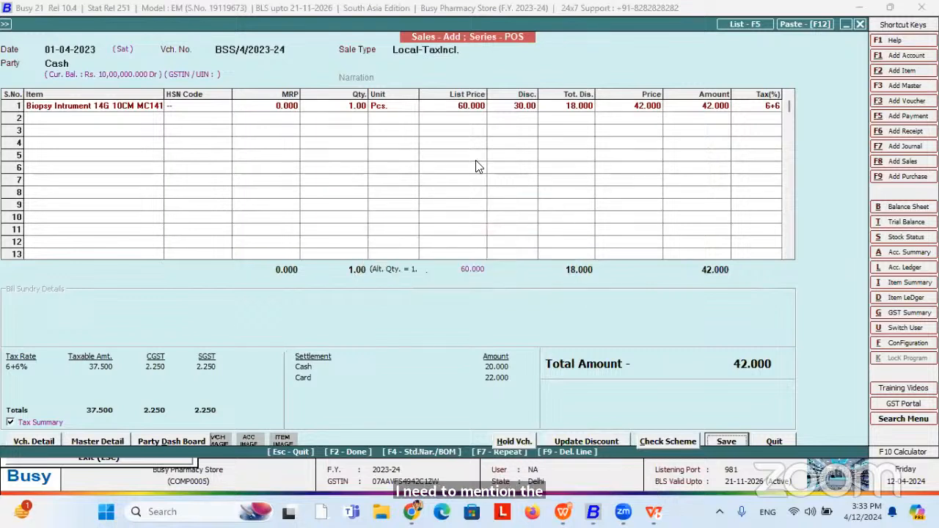
# Allocate the row 1 Biopsy quantity to batch B0001.
pyautogui.click(358, 106)
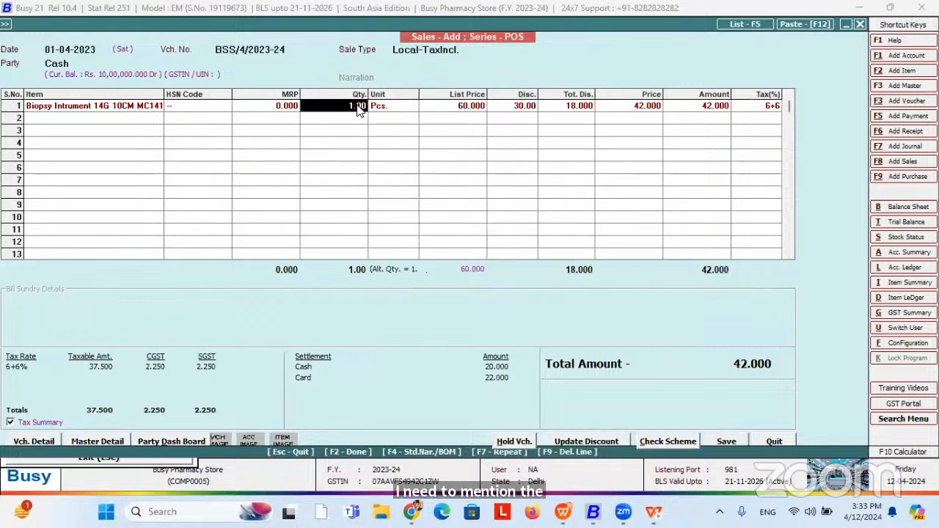
pyautogui.press('Return')
pyautogui.press('Return')
pyautogui.press('Down')
pyautogui.press('Down')
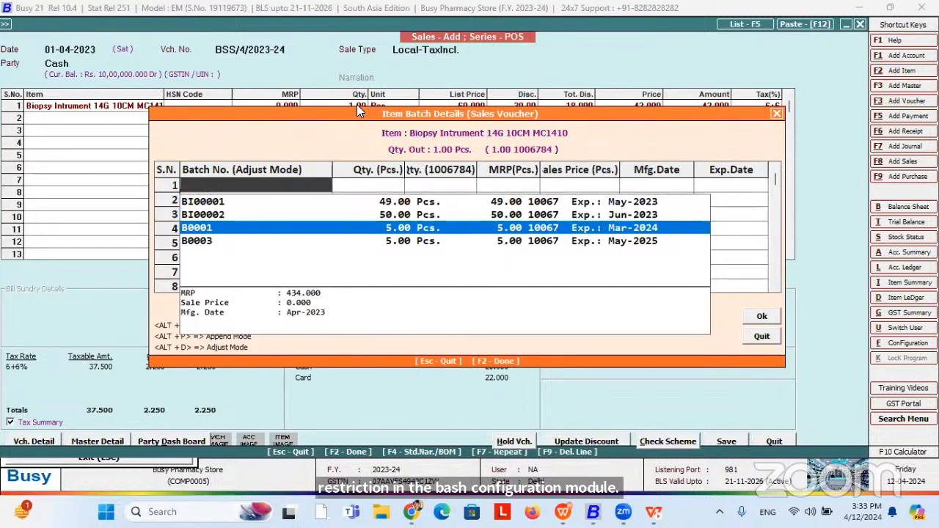
pyautogui.press('Down')
pyautogui.press('Up')
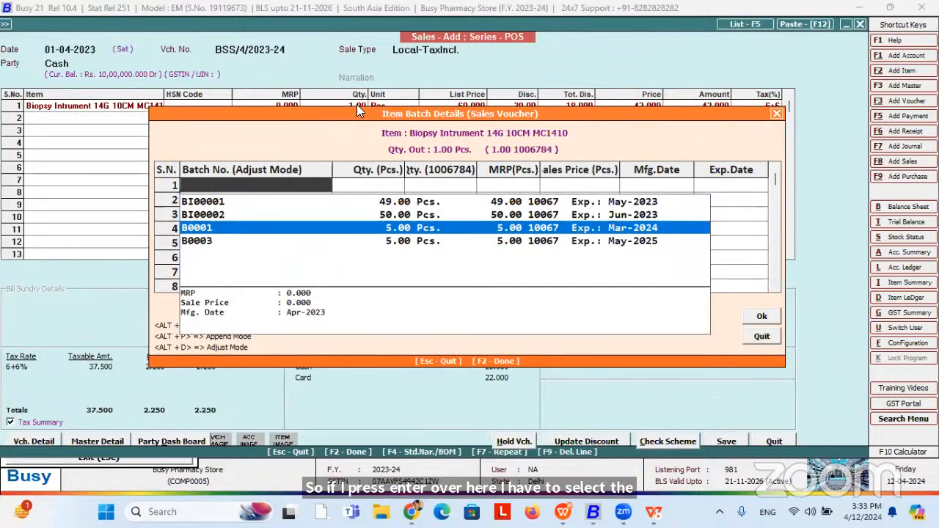
pyautogui.press('Return')
pyautogui.press('Return')
pyautogui.press('Return')
pyautogui.press('Return')
pyautogui.press('Return')
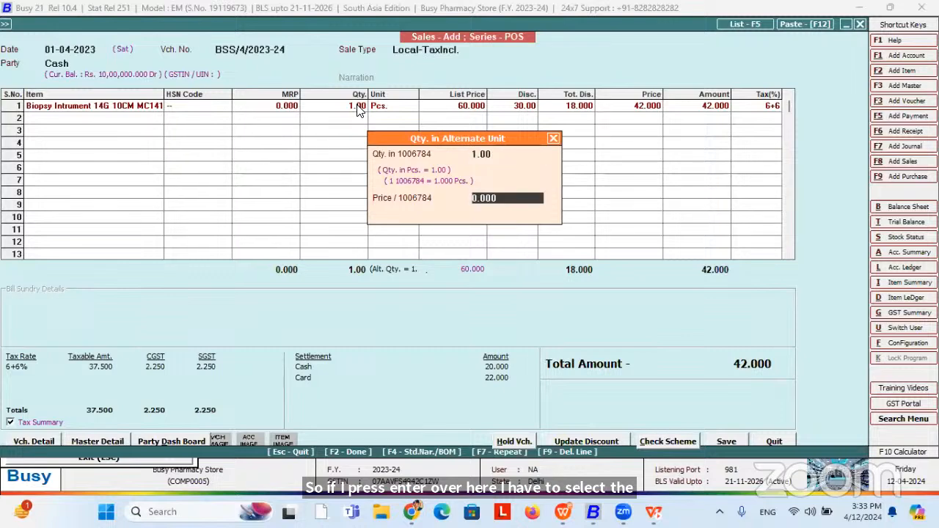
pyautogui.press('Return')
# Save the voucher, declining to store its image on Google Drive.
pyautogui.press('Return')
pyautogui.press('Return')
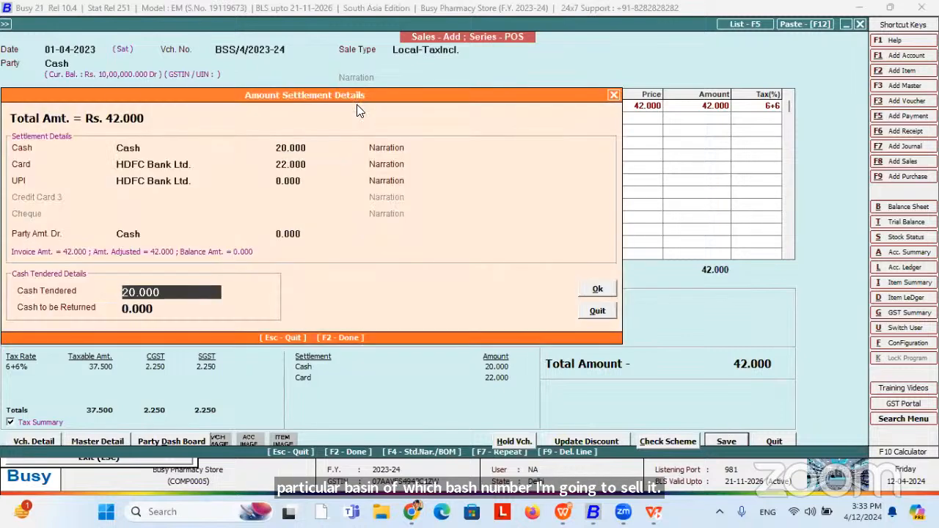
pyautogui.press('Return')
pyautogui.press('Return')
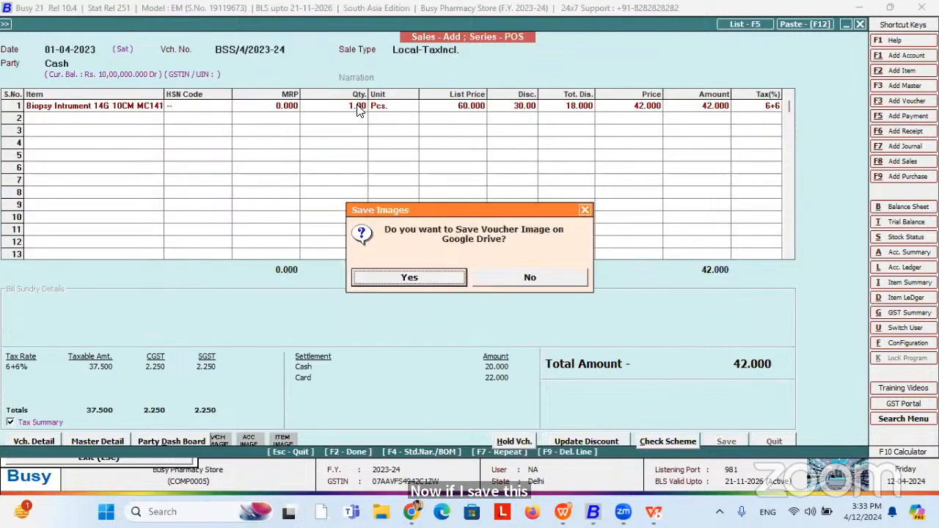
pyautogui.press('Right')
pyautogui.press('Return')
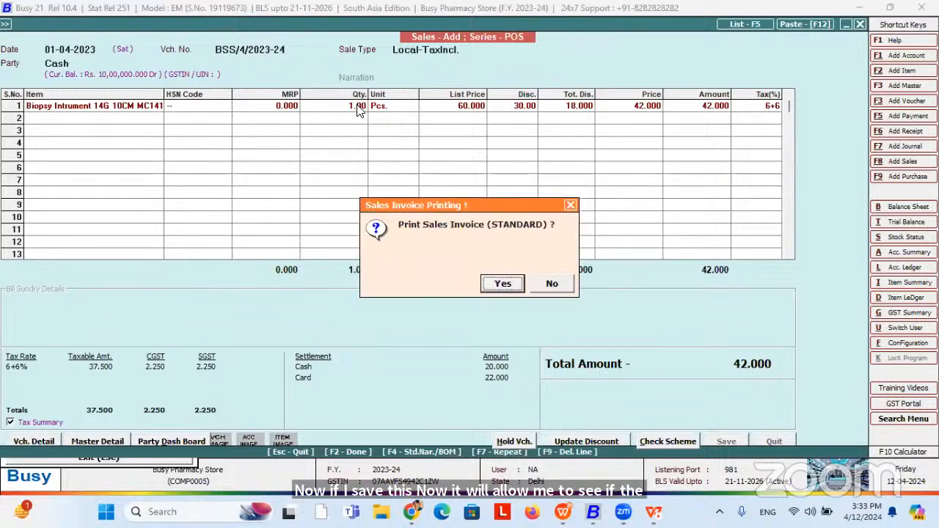
pyautogui.press('Return')
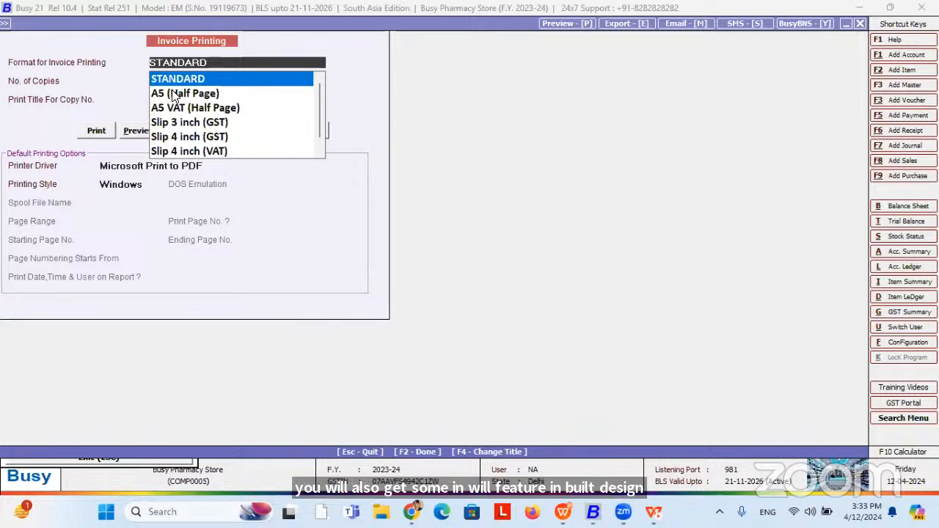
# Select the A5 (Half Page) format and preview the tax invoice.
pyautogui.click(191, 94)
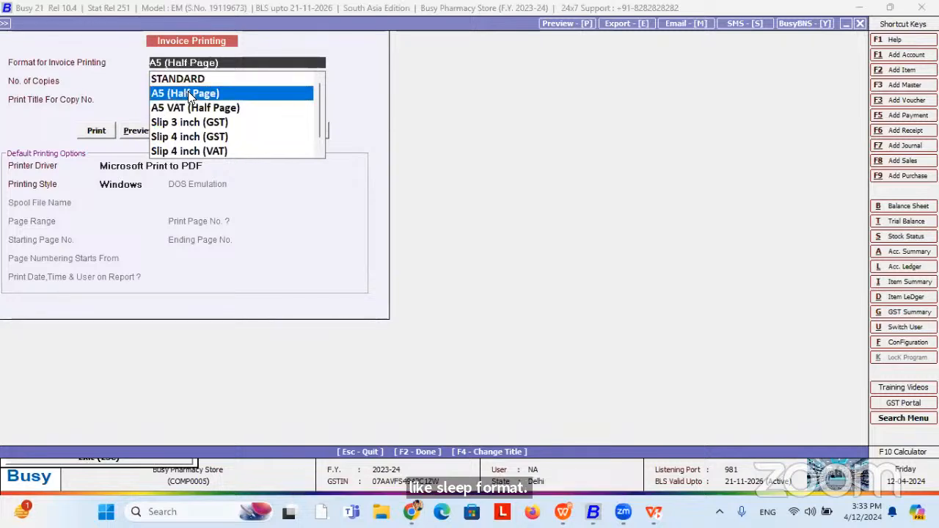
pyautogui.click(134, 130)
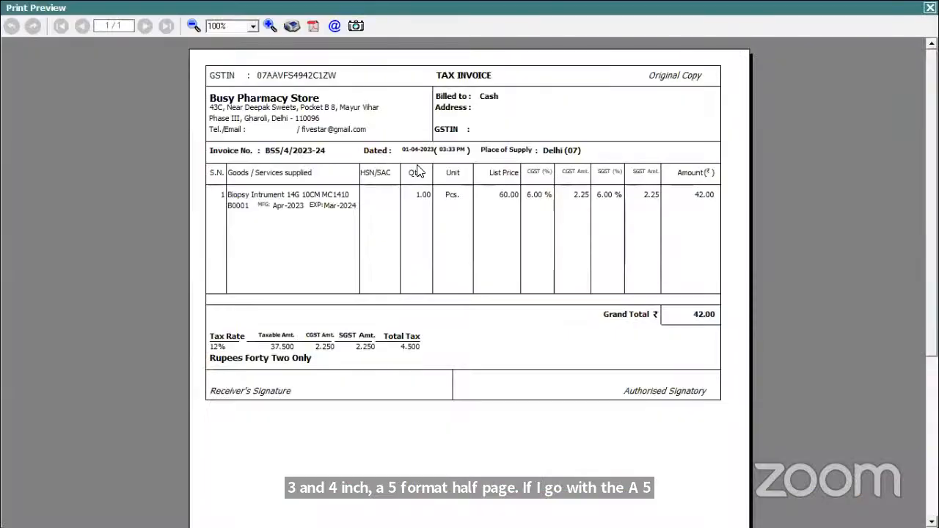
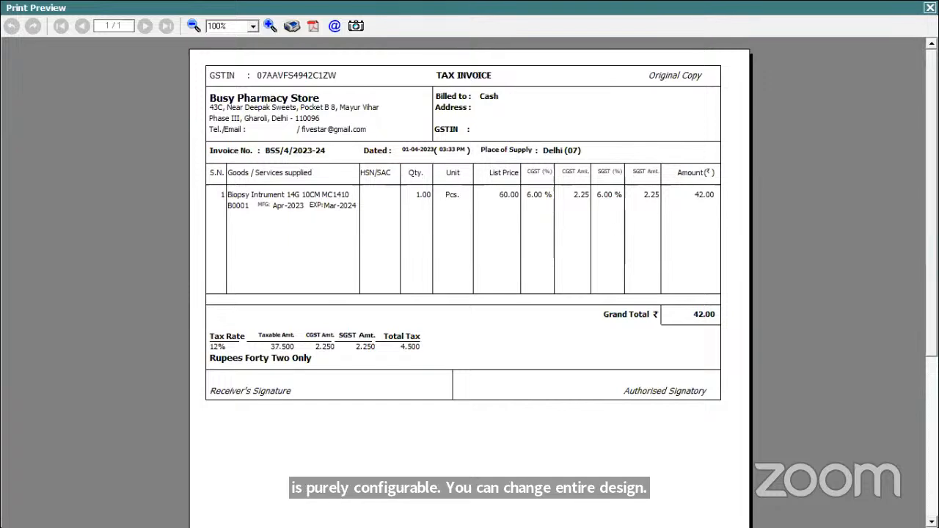
# Close the tax invoice print preview.
pyautogui.click(930, 8)
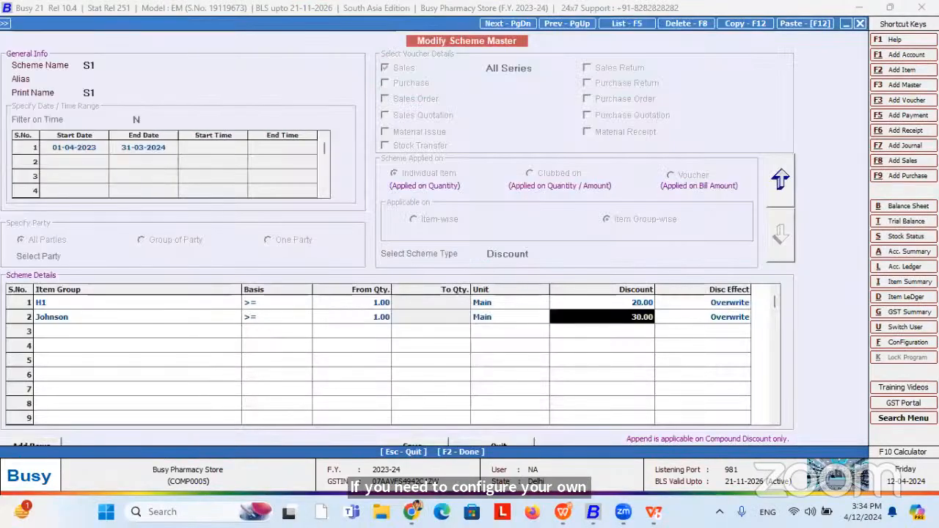
# Go to Configuration > Invoice/Document Printing > Advanced document configuration.
pyautogui.press('Escape')
pyautogui.press('Escape')
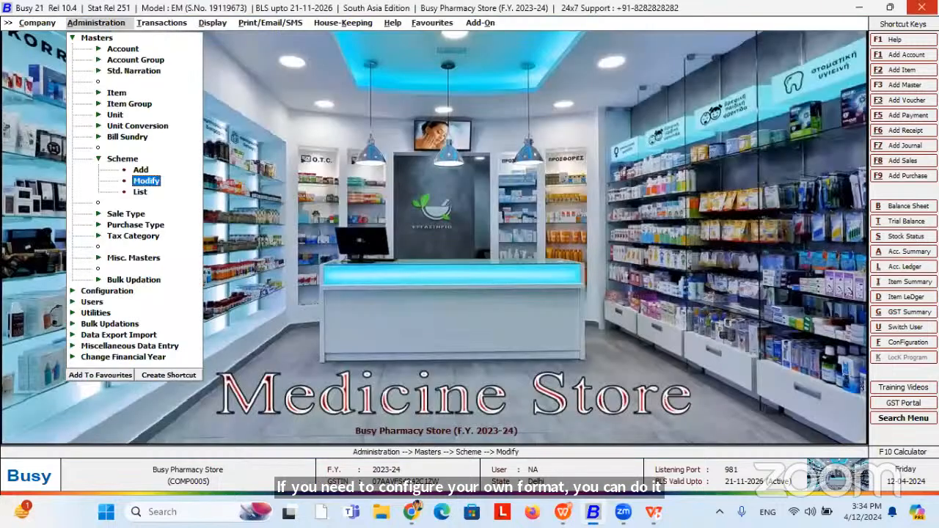
pyautogui.press('Down')
pyautogui.press('Down')
pyautogui.press('Down')
pyautogui.press('Down')
pyautogui.press('Down')
pyautogui.press('Down')
pyautogui.press('Down')
pyautogui.press('Return')
pyautogui.press('Down')
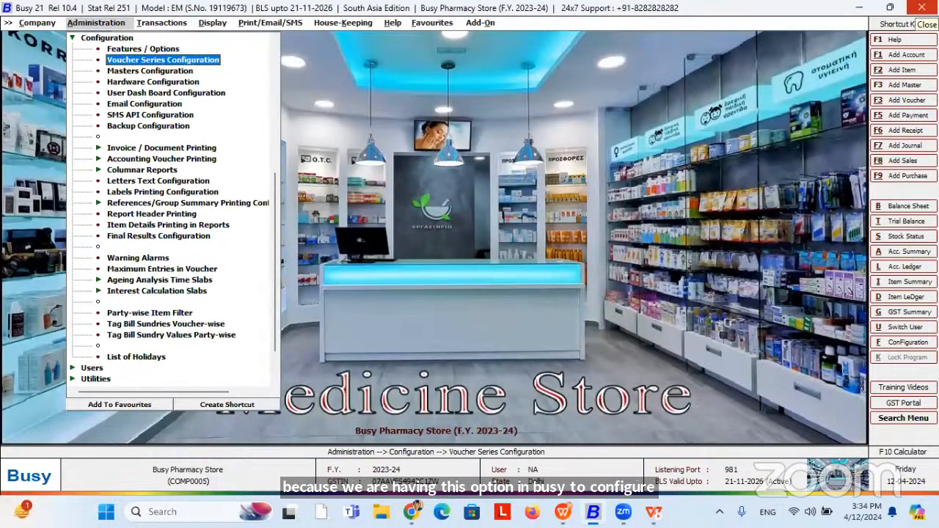
pyautogui.press('Down')
pyautogui.press('Down')
pyautogui.press('Down')
pyautogui.press('Down')
pyautogui.press('Down')
pyautogui.press('Down')
pyautogui.press('Down')
pyautogui.press('Return')
pyautogui.press('Down')
pyautogui.press('Down')
pyautogui.press('Return')
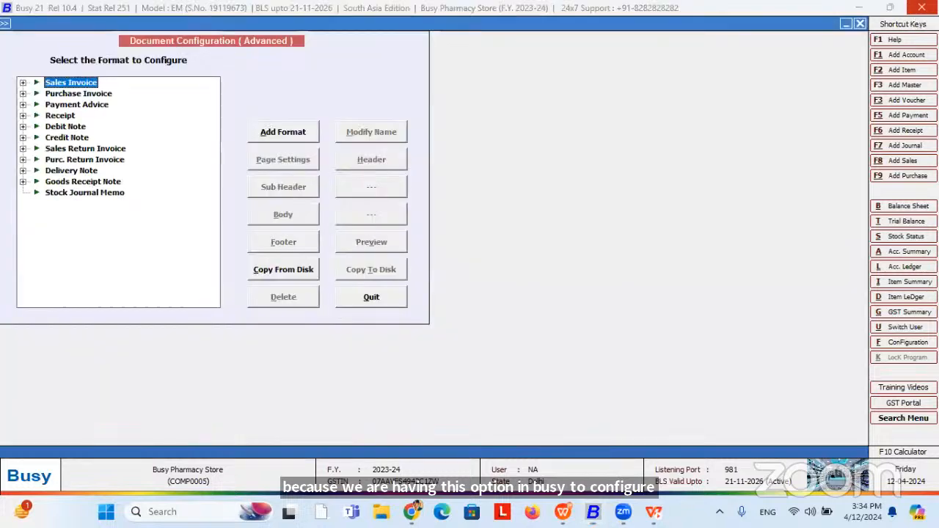
# Expand and review the Sales Invoice formats, then close the configuration.
pyautogui.press('Right')
pyautogui.press('Down')
pyautogui.press('Up')
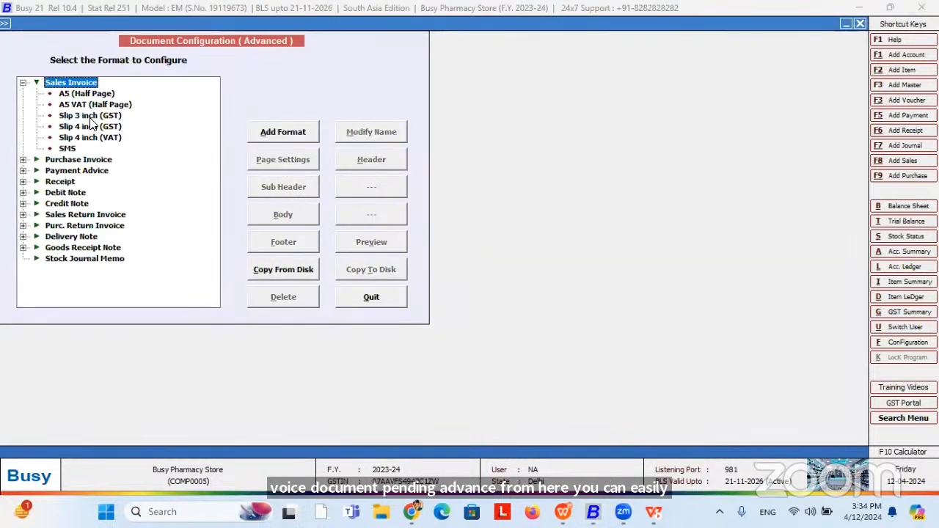
pyautogui.press('Escape')
pyautogui.press('Escape')
pyautogui.press('Right')
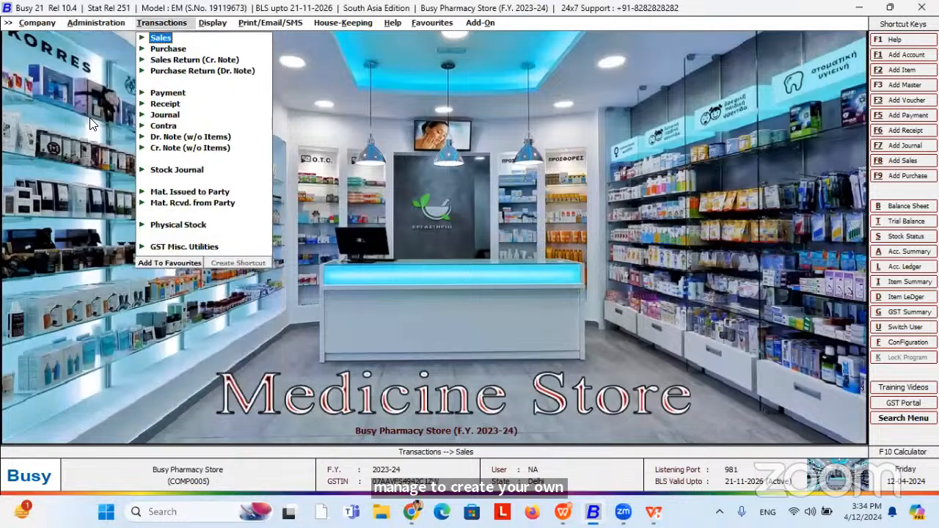
# Start the Batch-wise Stock report from Display > Batch-wise Reports.
pyautogui.press('Right')
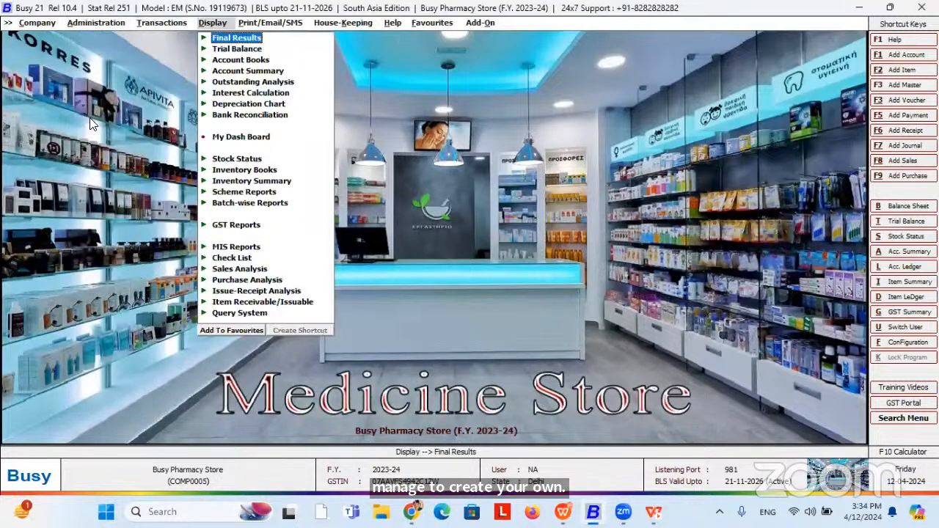
pyautogui.press('Down')
pyautogui.press('Down')
pyautogui.press('Down')
pyautogui.press('Down')
pyautogui.press('Down')
pyautogui.press('Down')
pyautogui.press('Down')
pyautogui.press('Down')
pyautogui.press('Down')
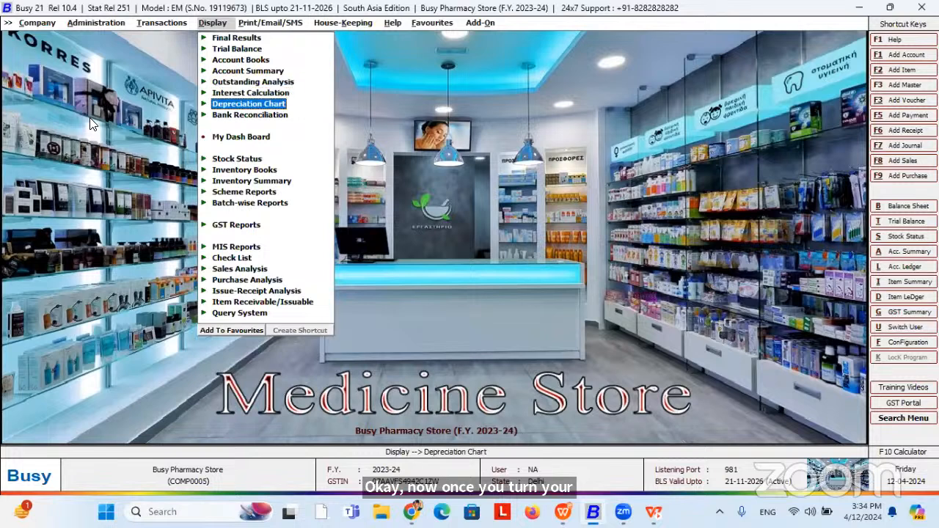
pyautogui.press('Down')
pyautogui.press('Down')
pyautogui.press('Down')
pyautogui.press('Down')
pyautogui.press('Right')
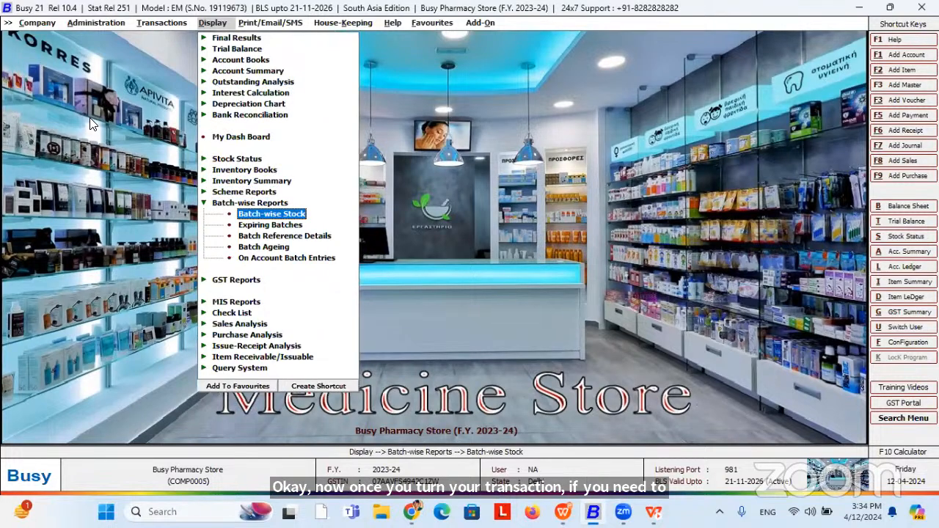
pyautogui.press('Return')
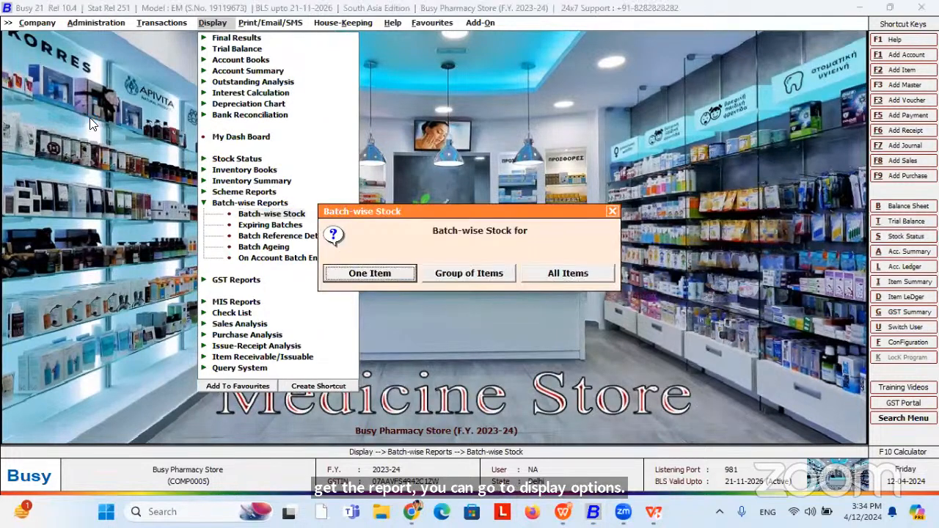
# Report on group of items Johnson, entry-wise, from 1-4-2023 to 6-4-2023.
pyautogui.press('Right')
pyautogui.press('Left')
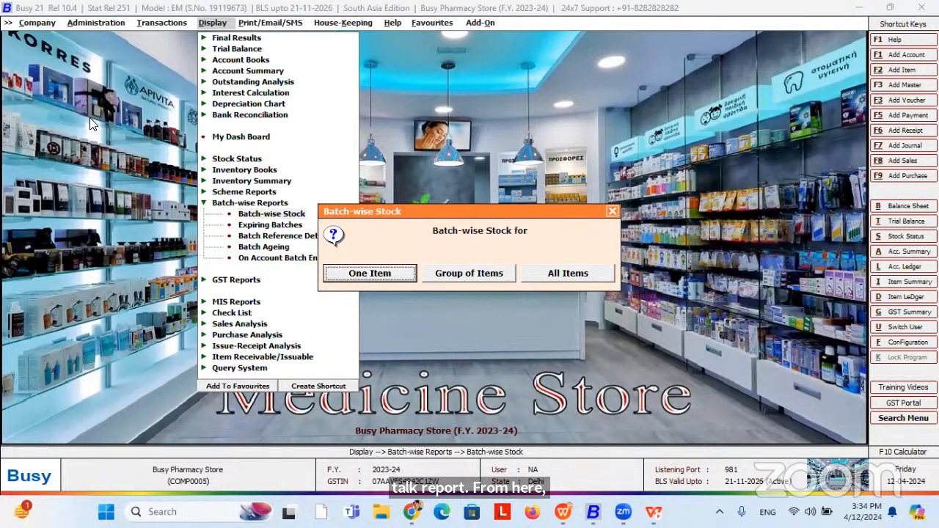
pyautogui.press('Right')
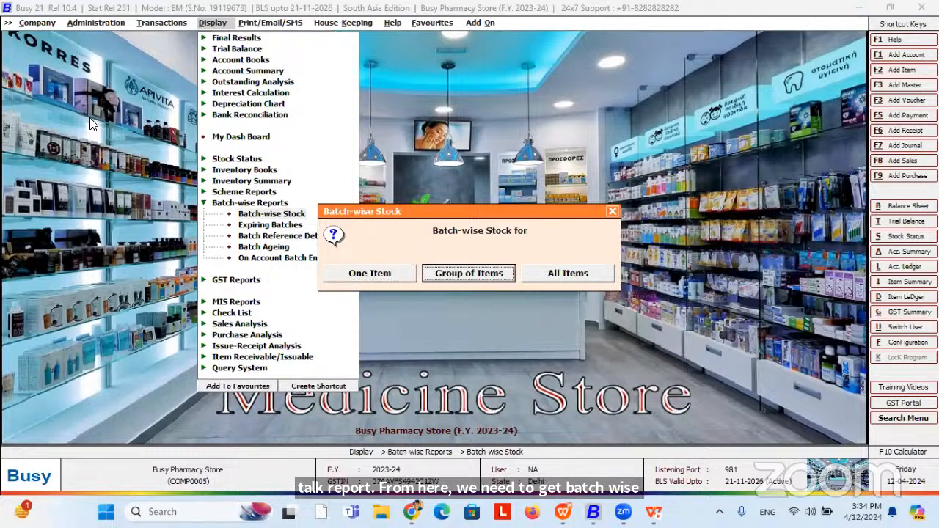
pyautogui.press('Return')
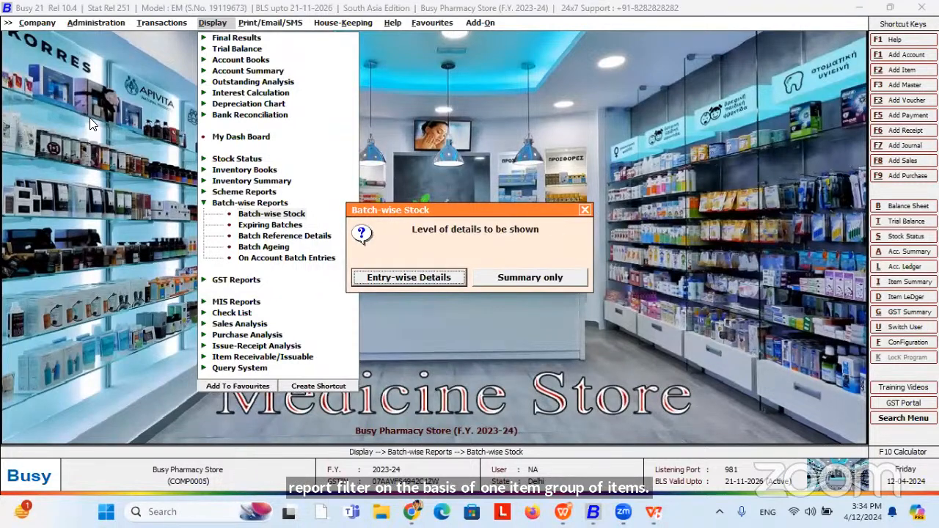
pyautogui.press('Return')
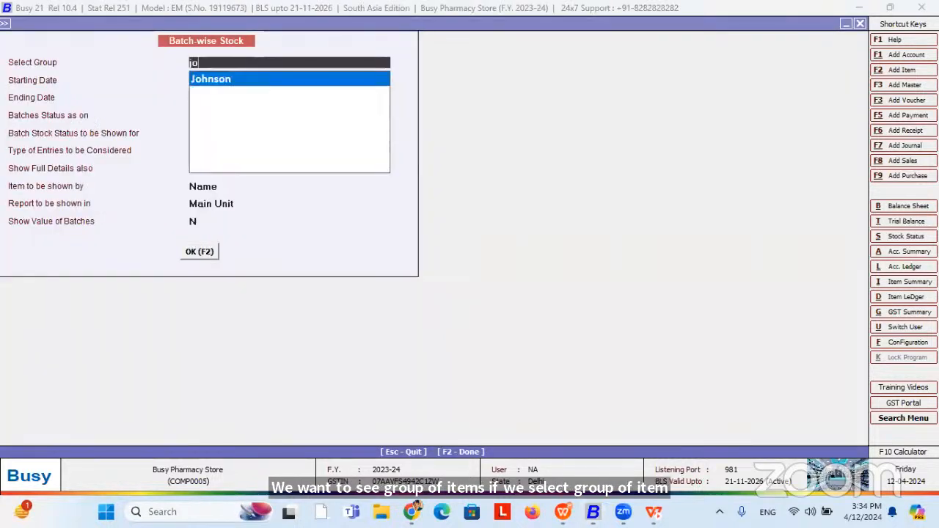
pyautogui.press('Return')
pyautogui.press('Return')
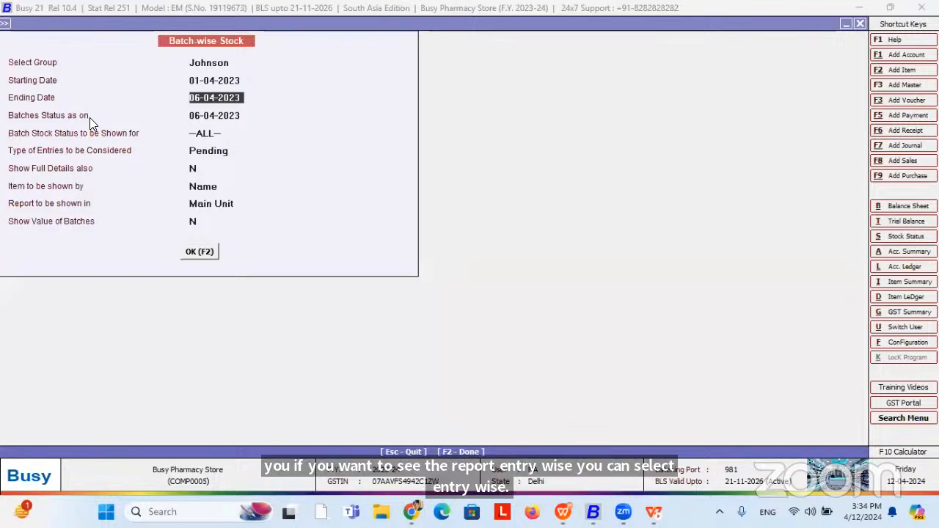
pyautogui.press('Return')
pyautogui.press('Return')
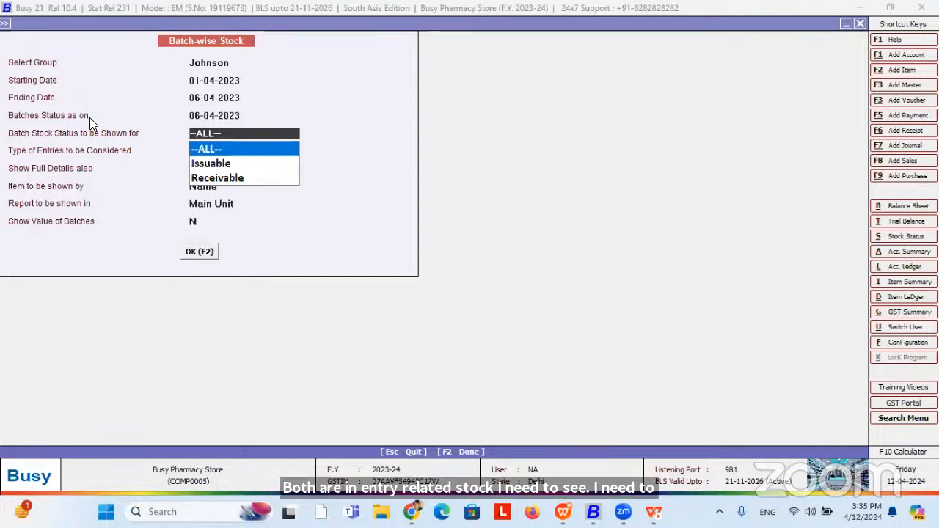
# Include all entries including cleared ones and generate the report.
pyautogui.press('Return')
pyautogui.press('Return')
pyautogui.press('Up')
pyautogui.press('Down')
pyautogui.press('Down')
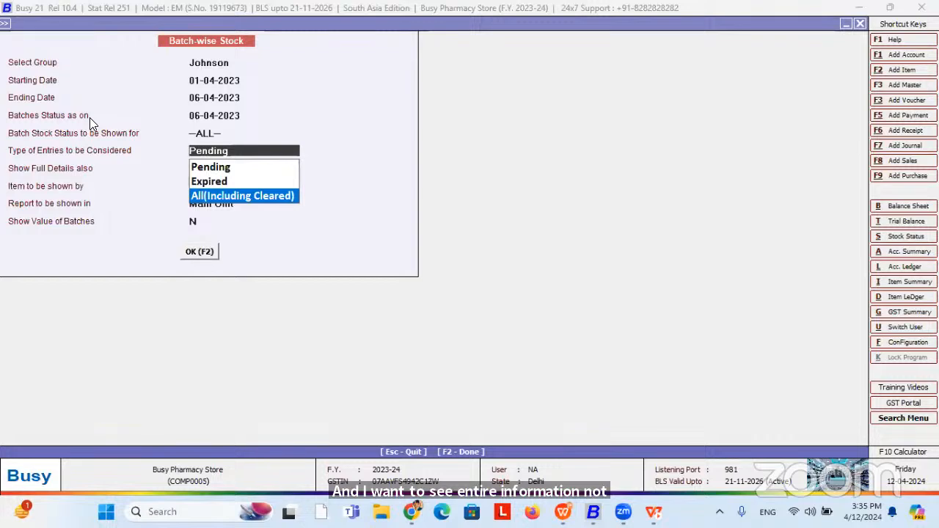
pyautogui.press('Return')
pyautogui.press('Return')
pyautogui.press('Return')
pyautogui.press('Return')
pyautogui.press('Return')
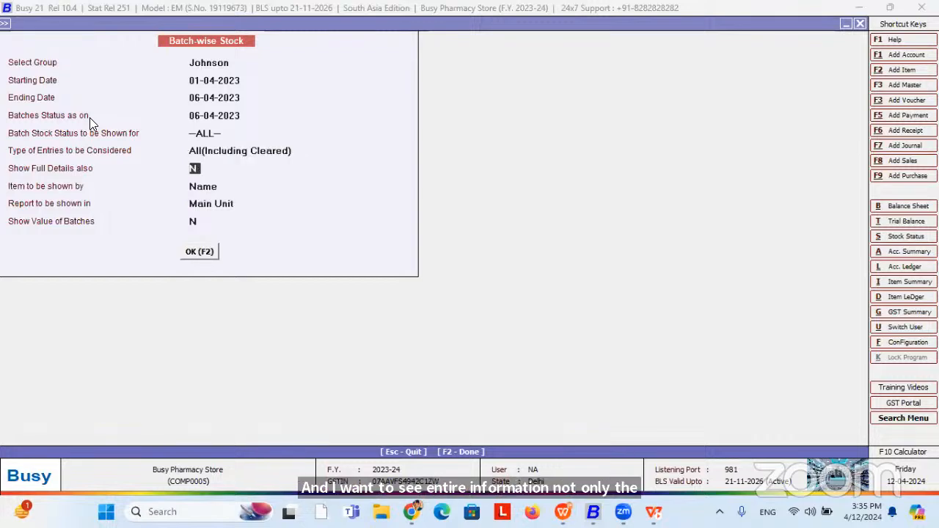
pyautogui.press('Return')
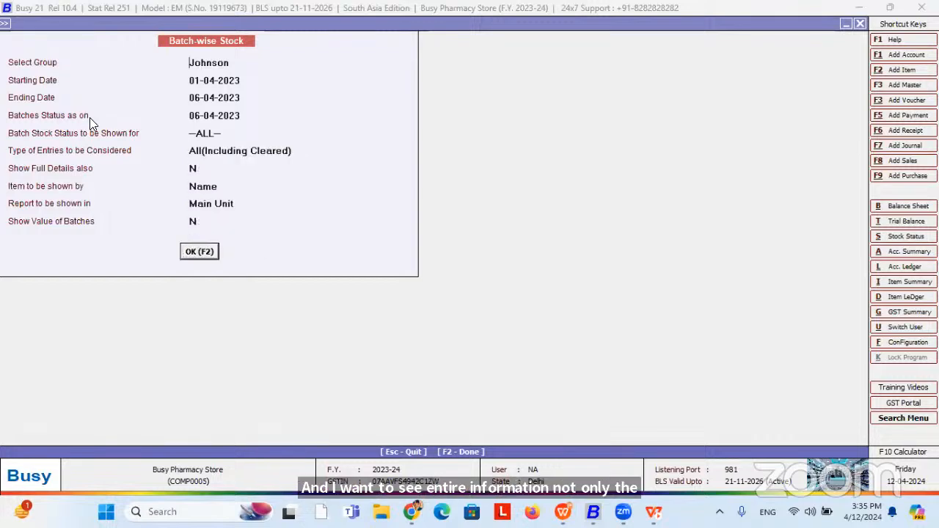
pyautogui.press('Down')
pyautogui.press('Down')
pyautogui.press('Up')
pyautogui.press('Up')
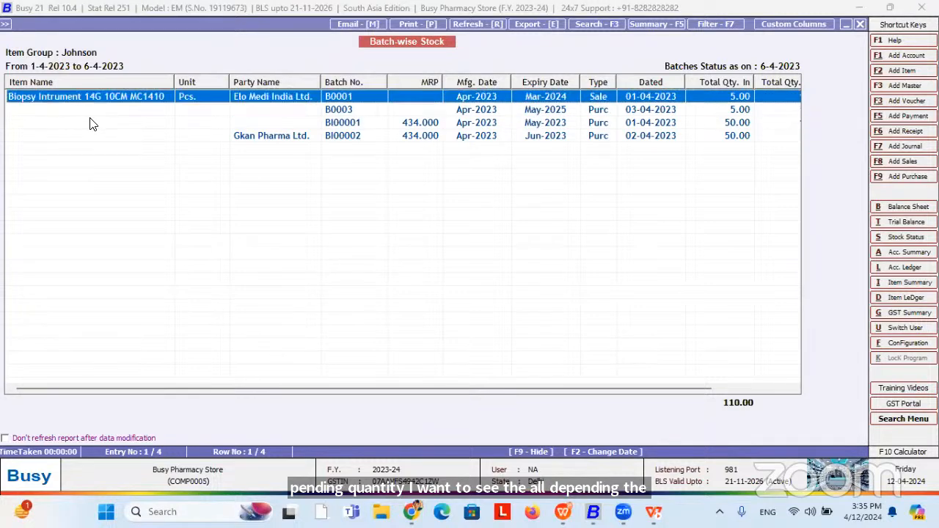
# Scroll to the outgoing and pending quantity columns, then close the report and its options.
pyautogui.press('Right')
pyautogui.press('Right')
pyautogui.press('Right')
pyautogui.press('Right')
pyautogui.press('Right')
pyautogui.press('Right')
pyautogui.press('Right')
pyautogui.press('Right')
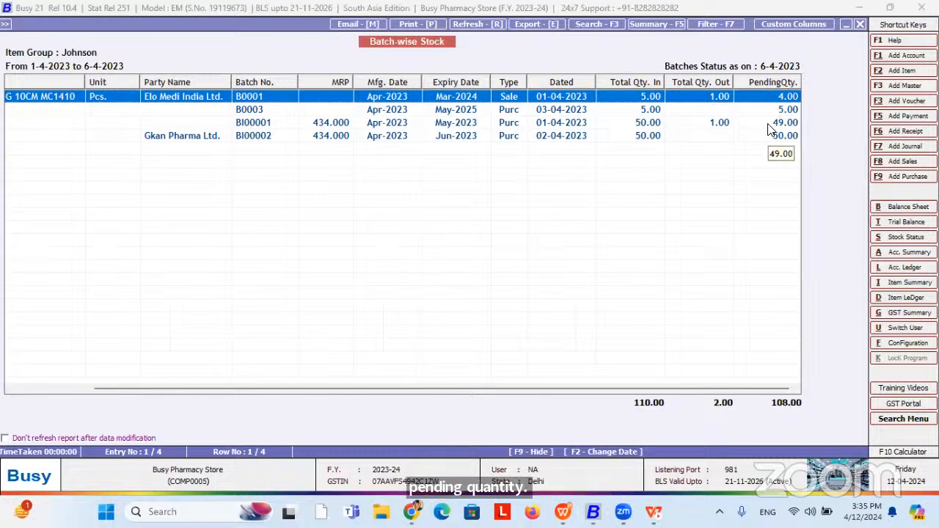
pyautogui.press('Escape')
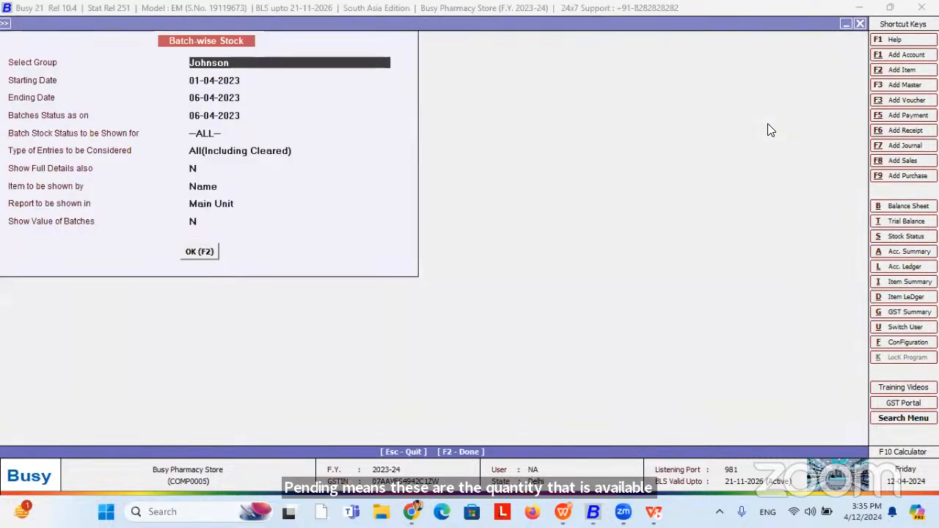
pyautogui.press('Escape')
pyautogui.press('Escape')
pyautogui.press('Escape')
pyautogui.press('Down')
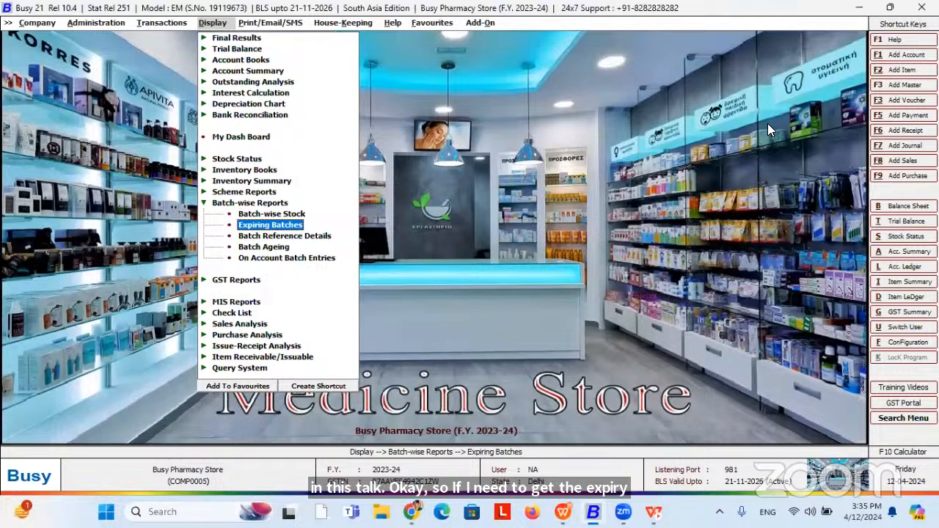
# Set up Expiring Batches for all items, entry-wise, showing batches expiring up to a date.
pyautogui.press('Return')
pyautogui.press('Right')
pyautogui.press('Right')
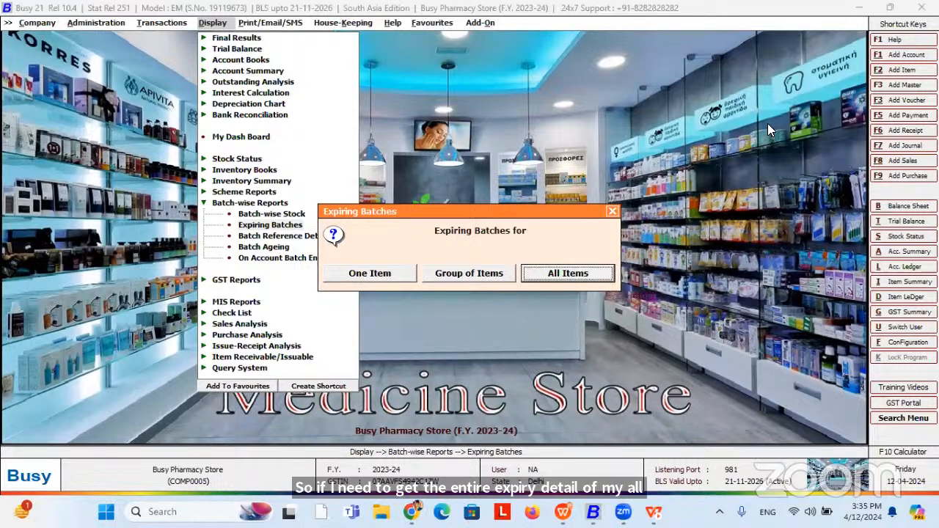
pyautogui.press('Return')
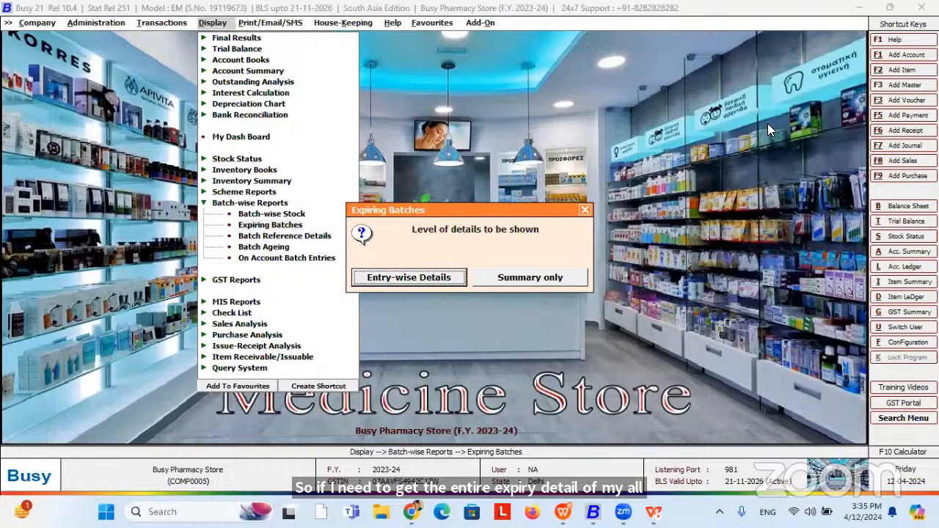
pyautogui.press('Return')
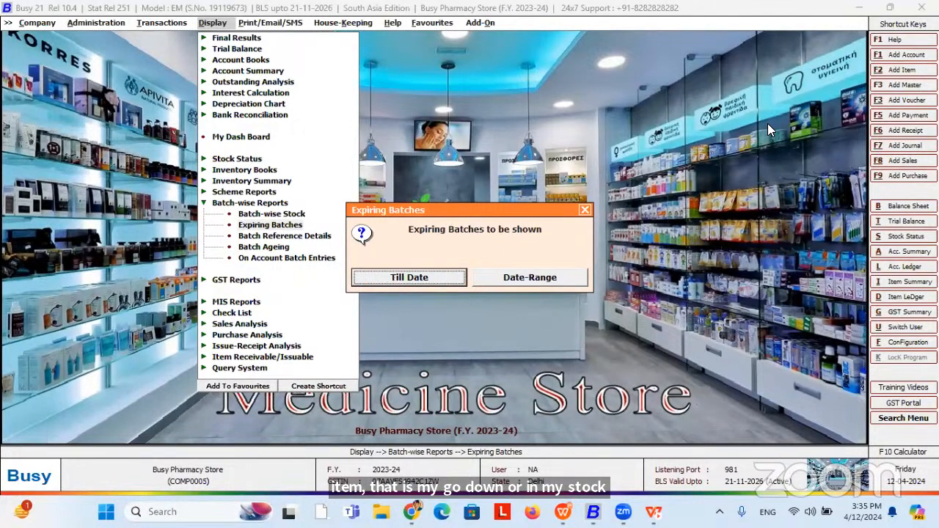
pyautogui.press('Return')
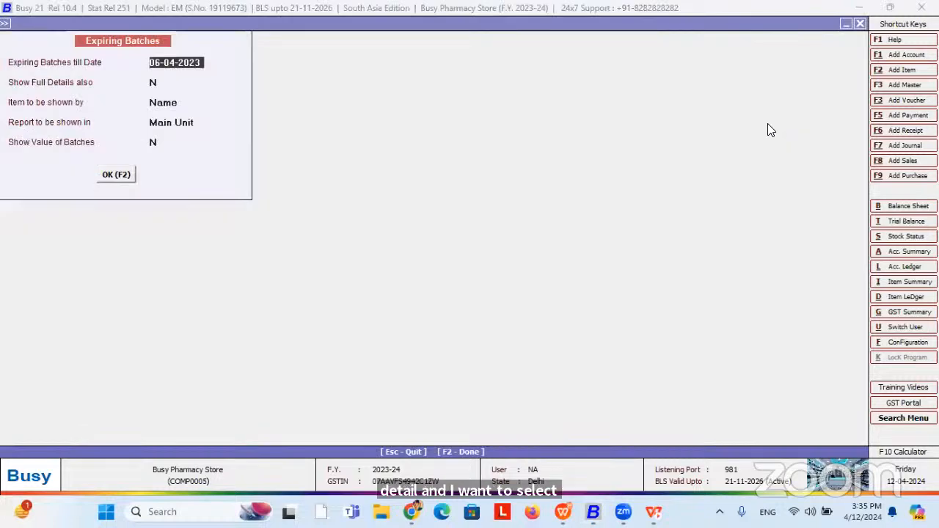
pyautogui.press('Escape')
pyautogui.press('Right')
pyautogui.press('Return')
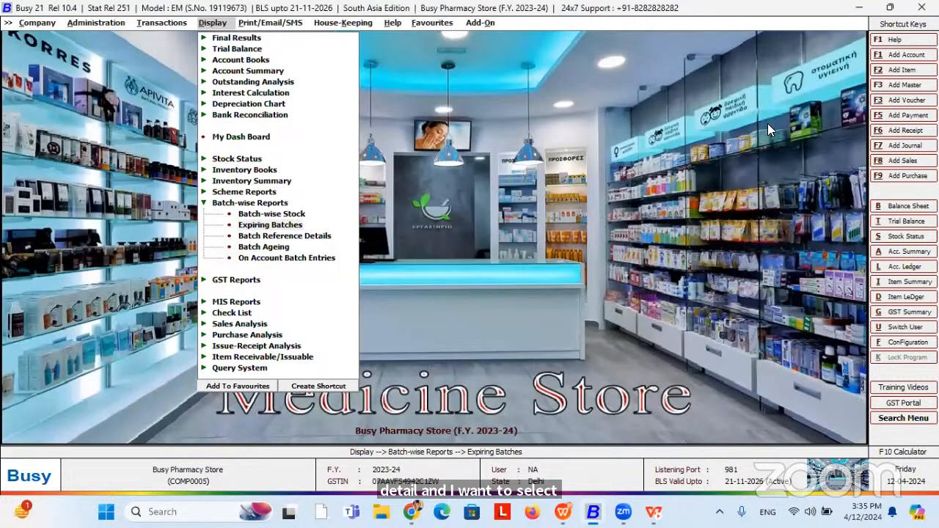
pyautogui.press('Return')
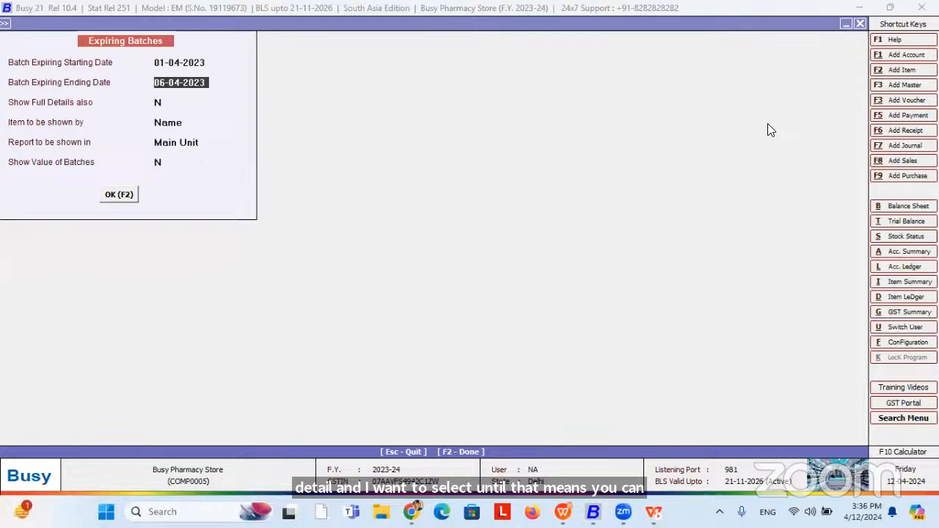
pyautogui.press('Escape')
pyautogui.press('Escape')
pyautogui.press('Return')
pyautogui.press('Return')
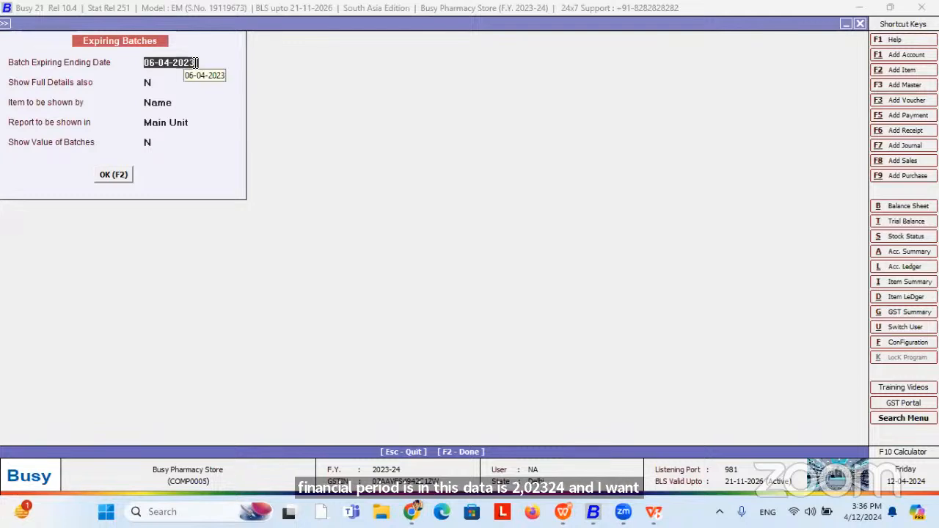
# Change the ending date to 06-04-2025 and generate the report.
pyautogui.press('BackSpace')
pyautogui.write('5')
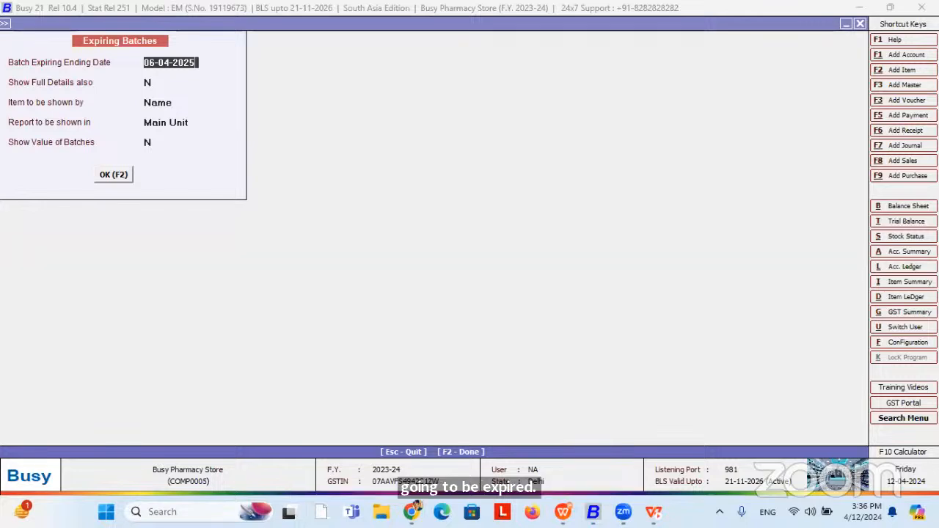
pyautogui.press('Return')
pyautogui.press('Return')
pyautogui.press('Return')
pyautogui.press('Return')
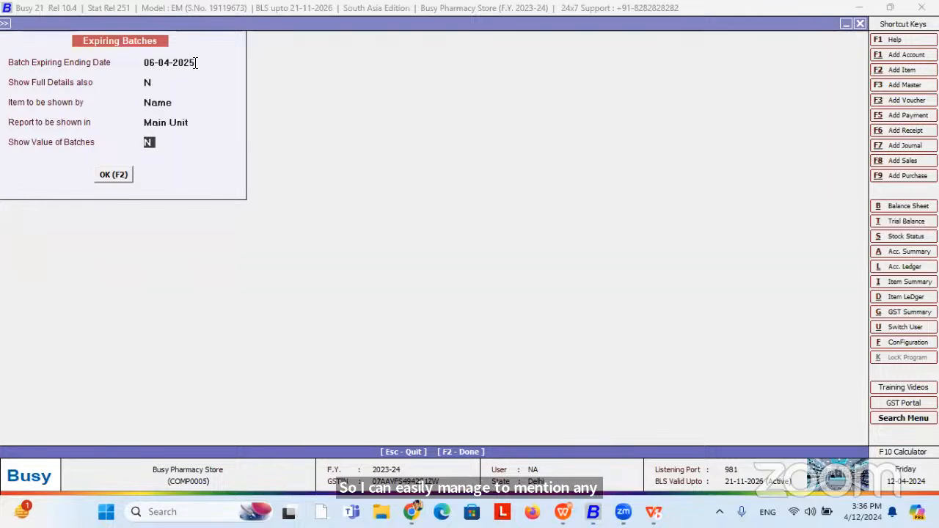
pyautogui.press('Return')
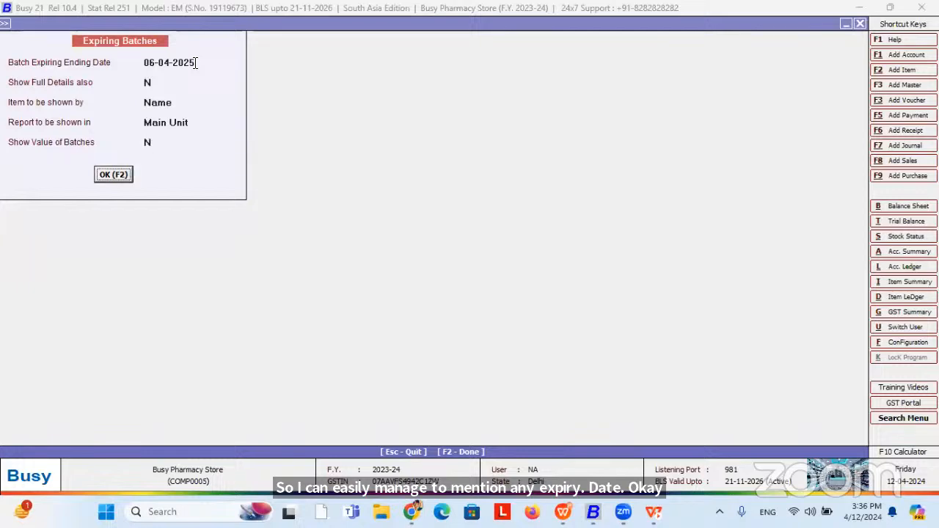
pyautogui.click(195, 63)
pyautogui.press('F2')
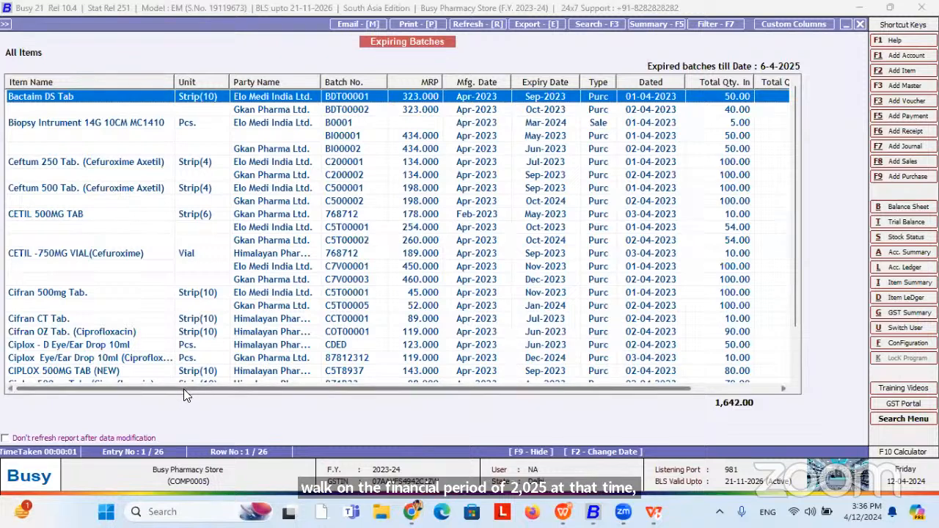
# Scroll the report right, then regenerate it up to 6-4-2025.
pyautogui.moveTo(184, 389); pyautogui.dragTo(308, 390)
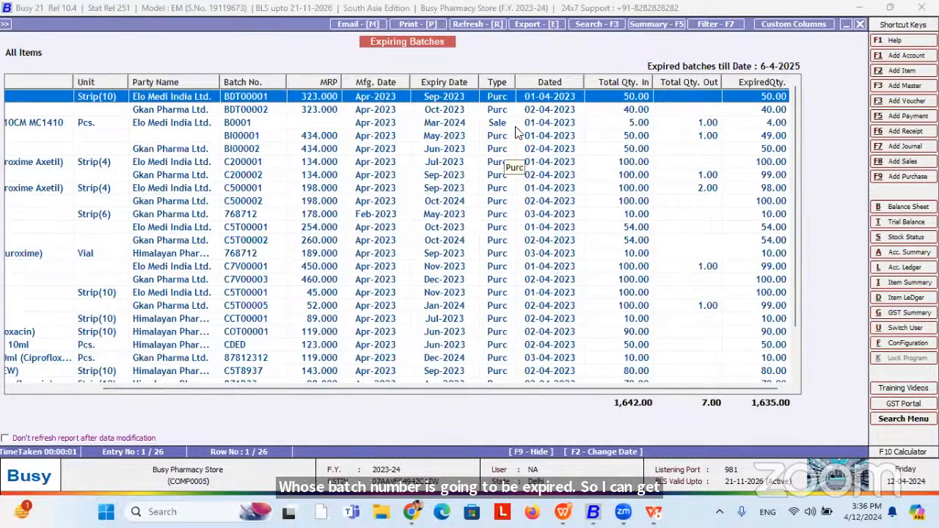
pyautogui.press('Escape')
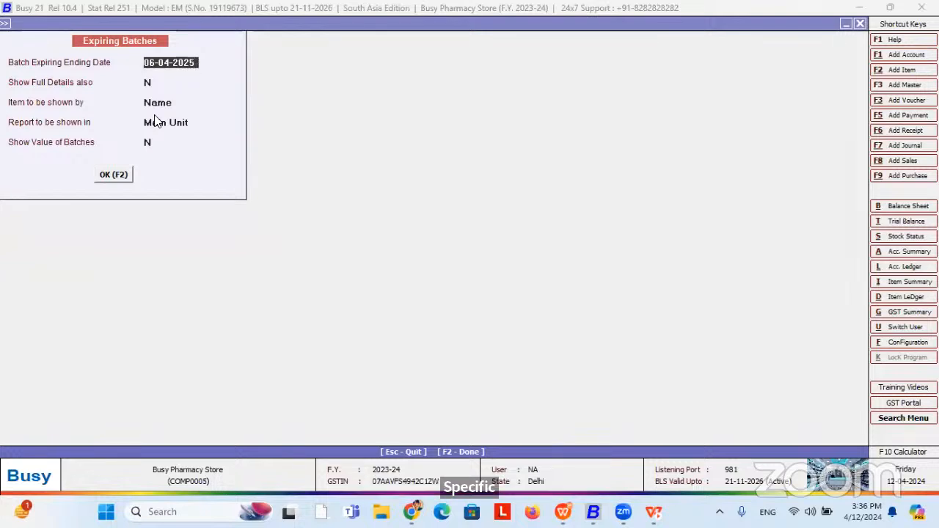
pyautogui.click(123, 177)
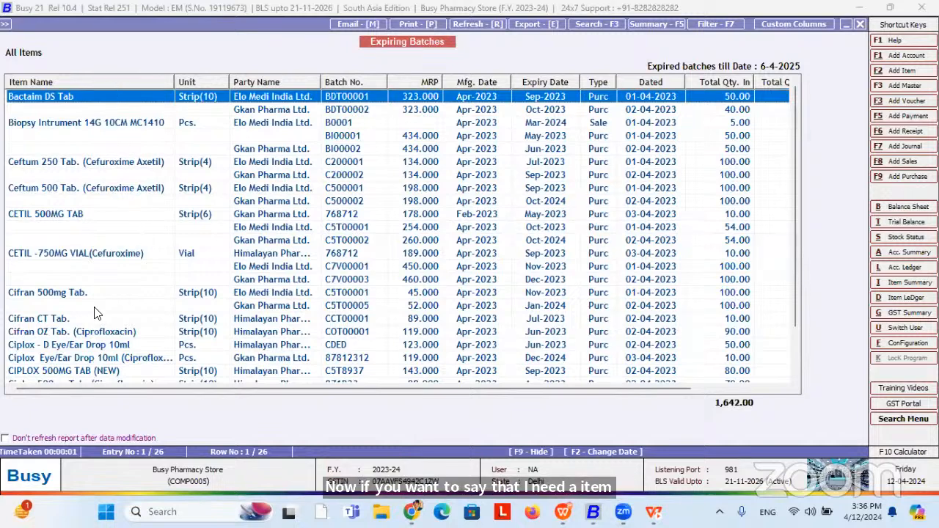
# Create a new custom column format named 'Report'.
pyautogui.click(784, 25)
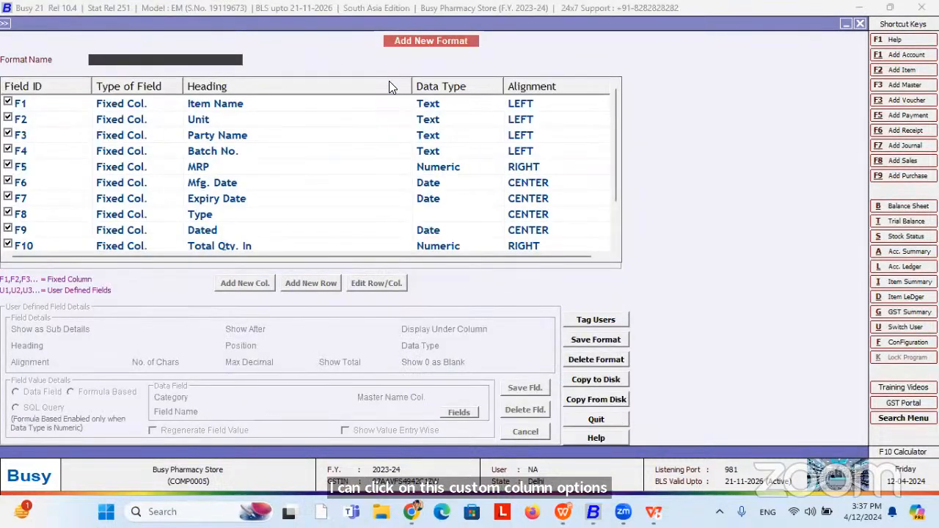
pyautogui.write('Report')
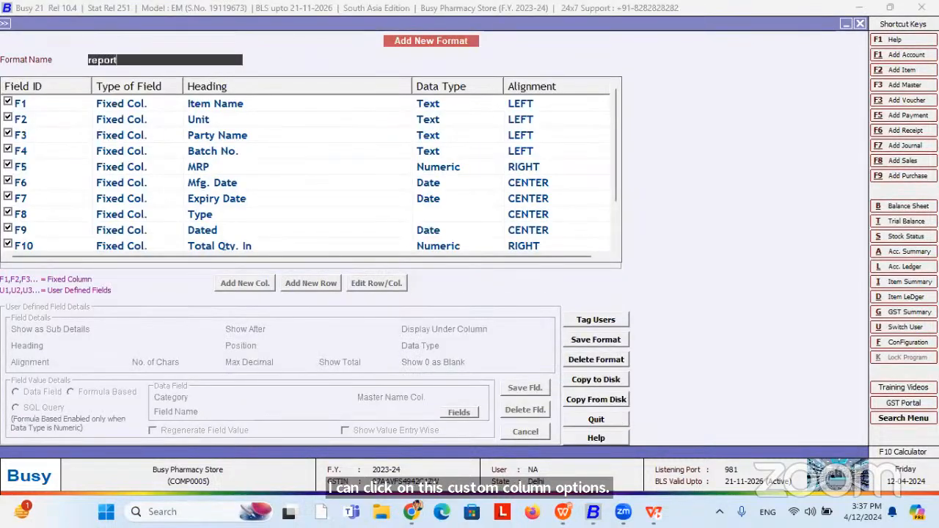
pyautogui.press('Return')
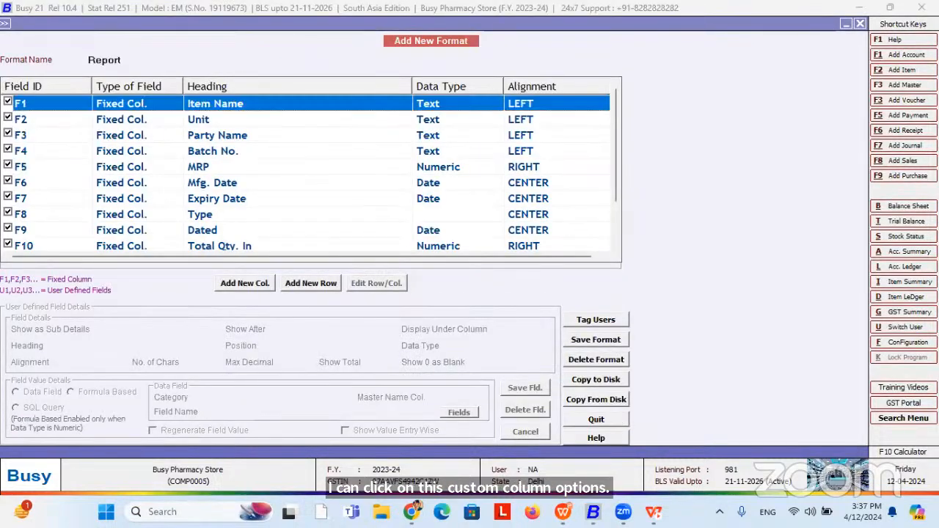
# Add a new column headed 'Item Group' positioned after F1.
pyautogui.click(248, 285)
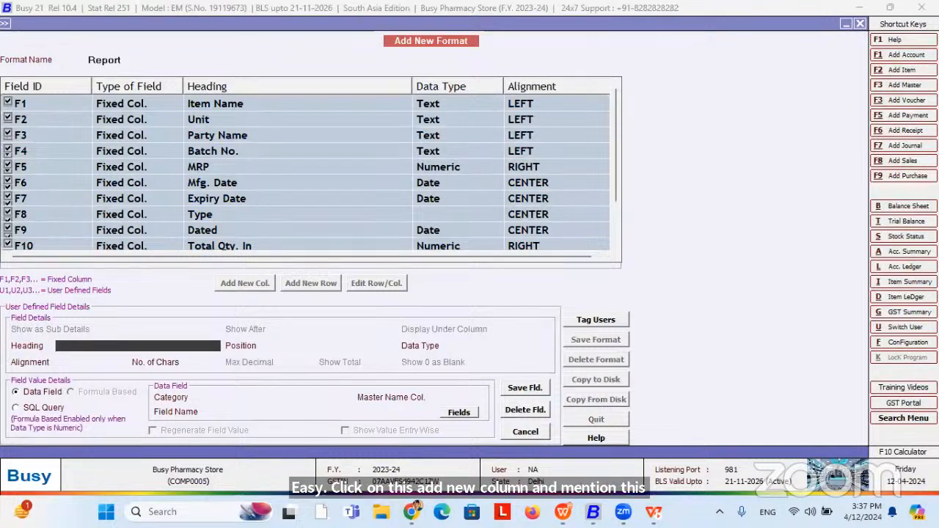
pyautogui.write('Item Group')
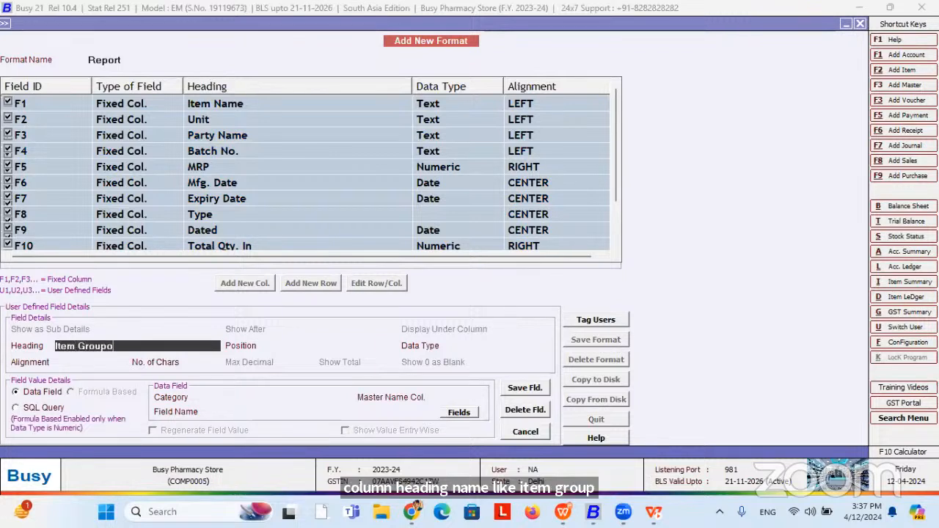
pyautogui.press('Return')
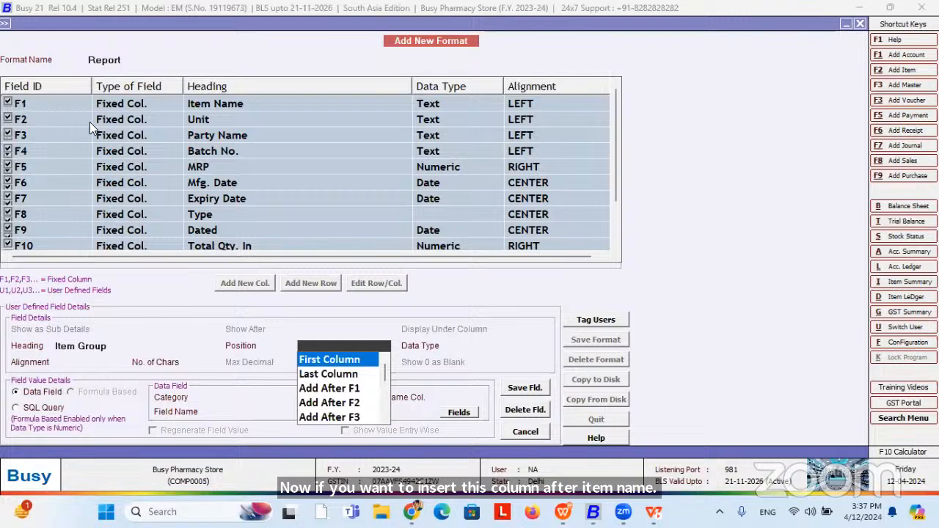
pyautogui.press('Down')
pyautogui.press('Down')
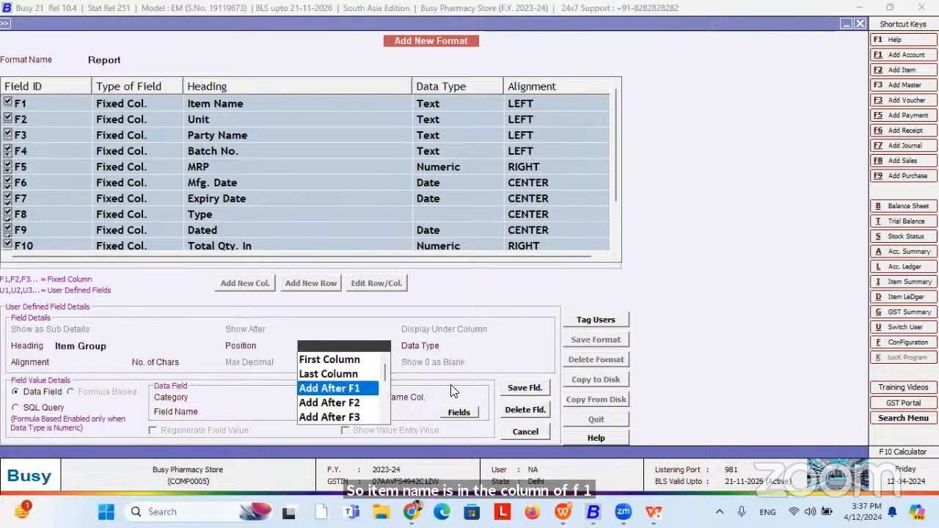
pyautogui.press('Return')
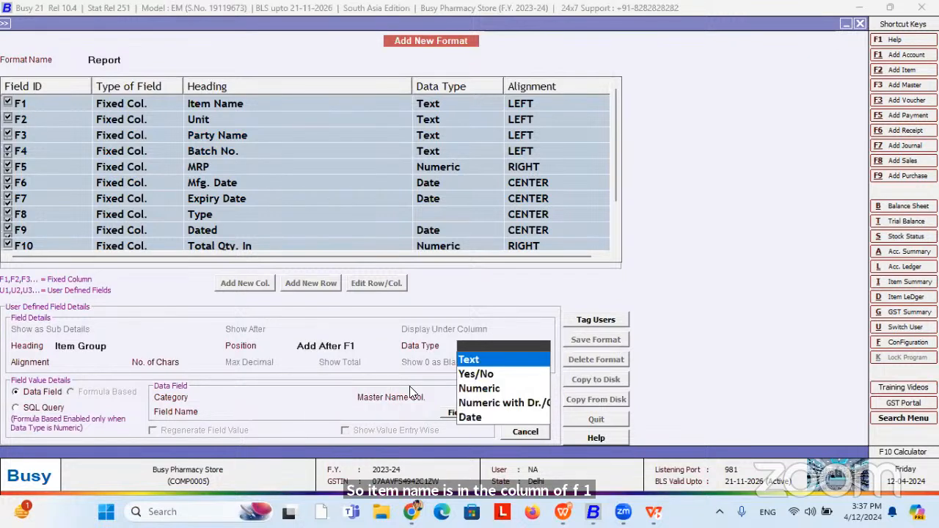
# Make it left-aligned Text from Item Master, linked to item name column F1.
pyautogui.click(476, 361)
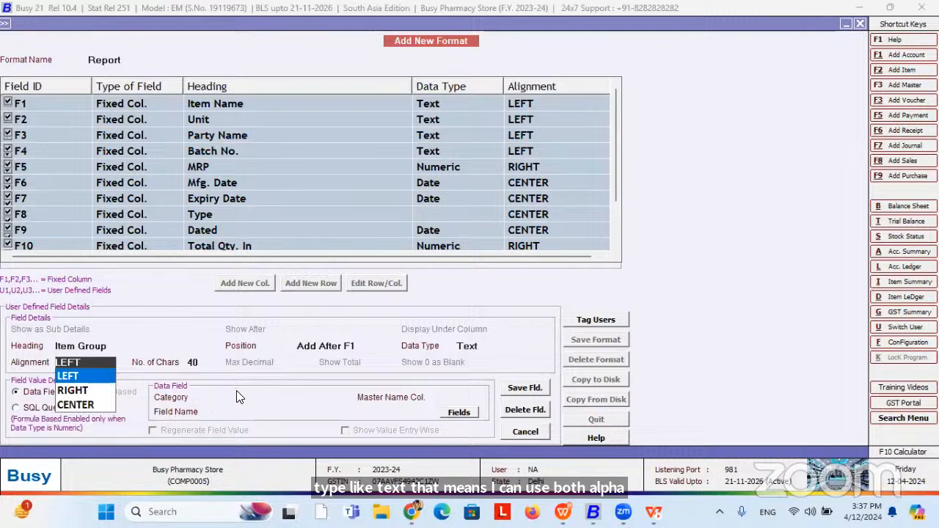
pyautogui.press('Return')
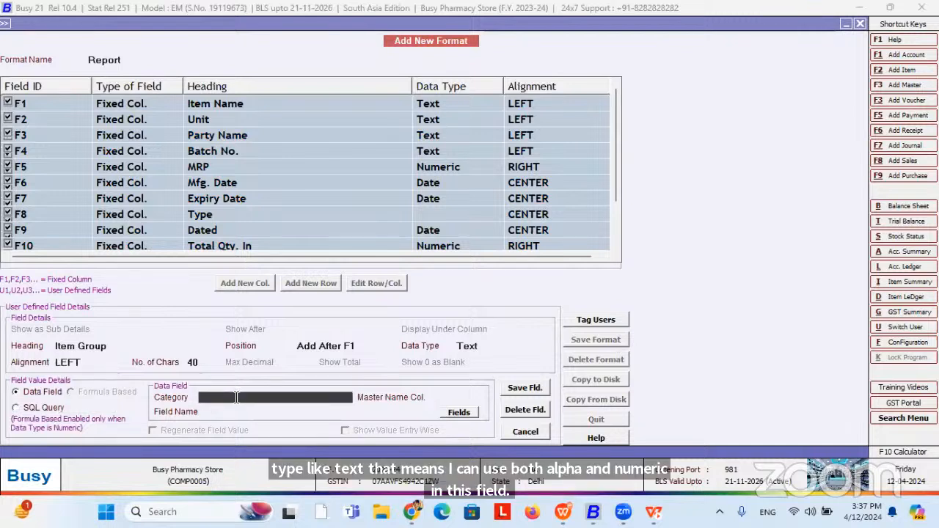
pyautogui.click(236, 397)
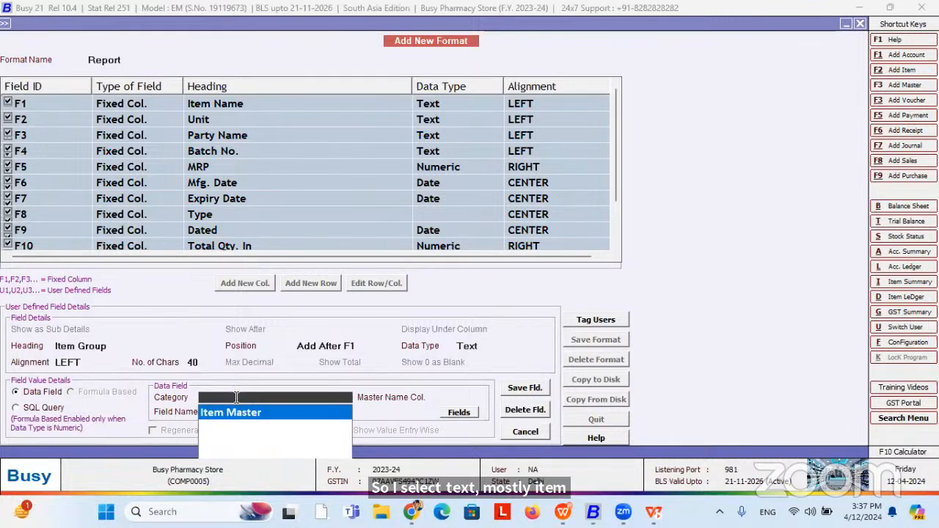
pyautogui.press('Return')
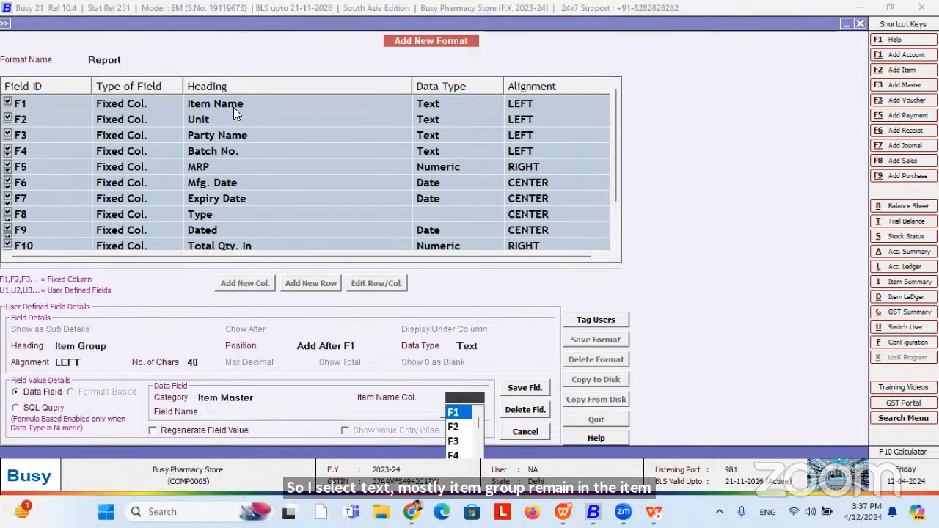
pyautogui.click(462, 415)
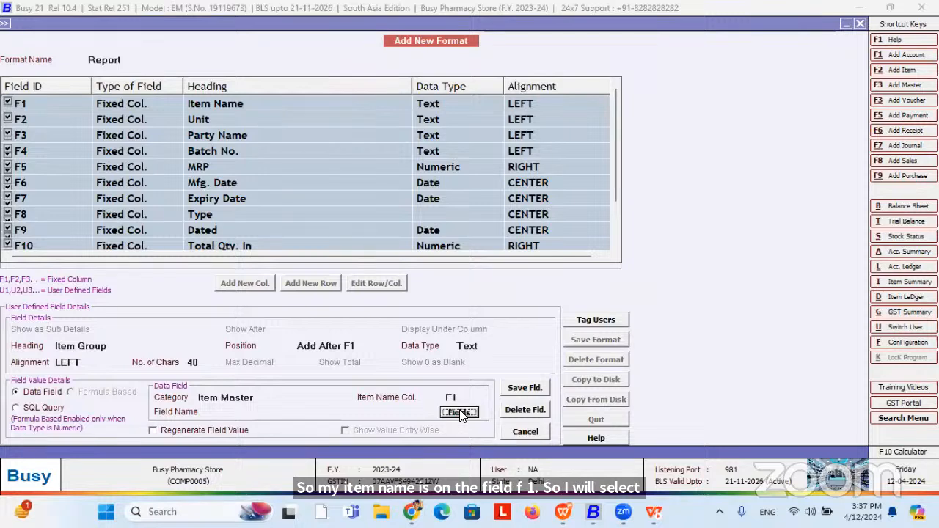
pyautogui.click(458, 413)
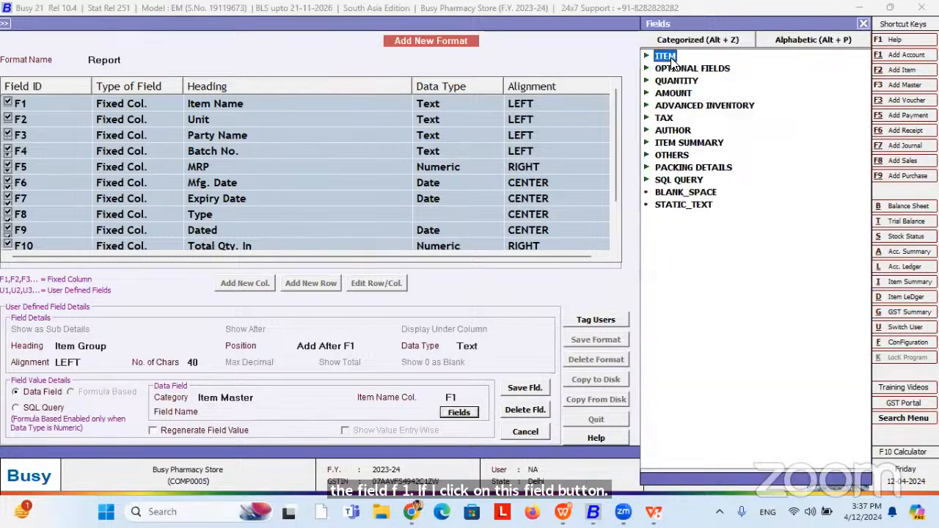
# Set the column's field to ITEM_GROUP and save the column details.
pyautogui.doubleClick(670, 63)
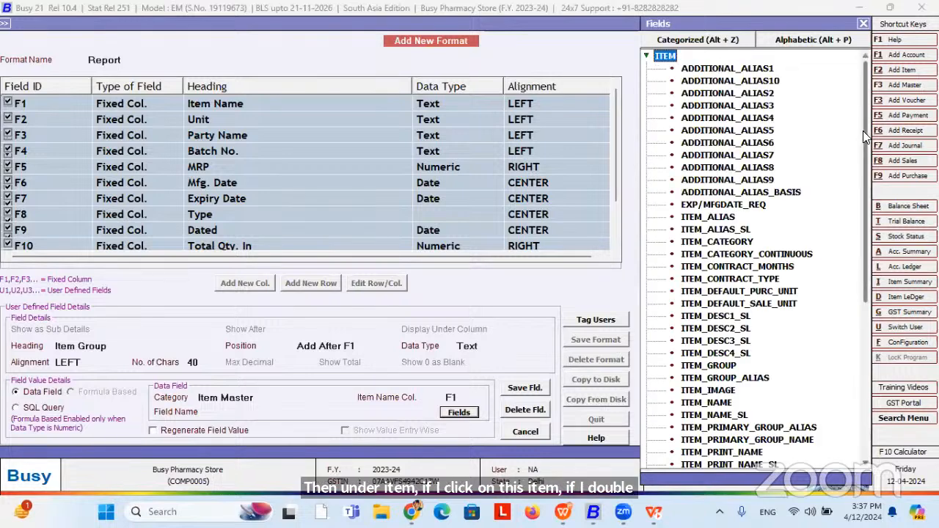
pyautogui.moveTo(863, 131); pyautogui.dragTo(870, 210)
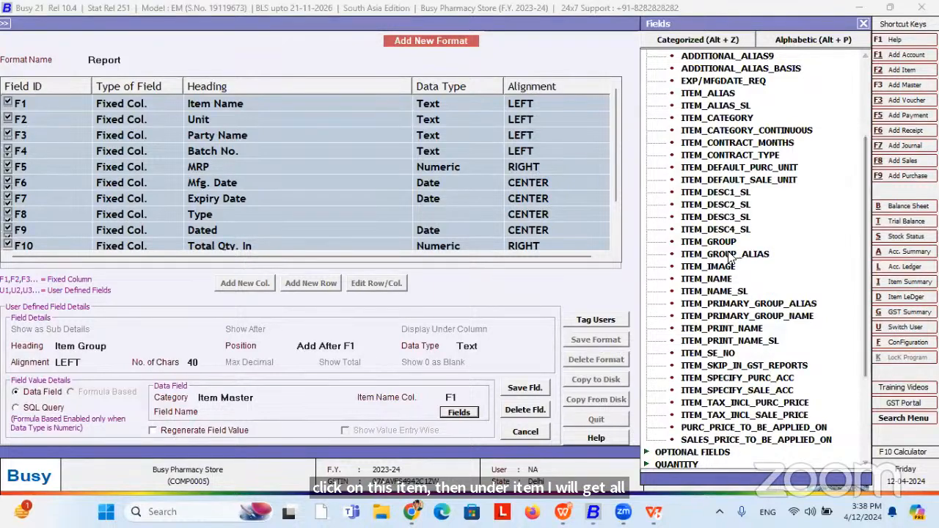
pyautogui.click(726, 244)
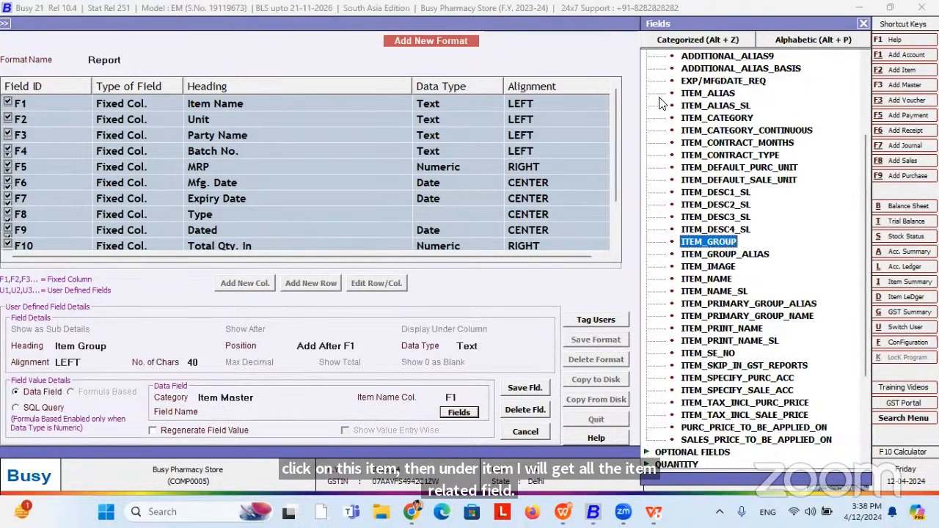
pyautogui.click(803, 44)
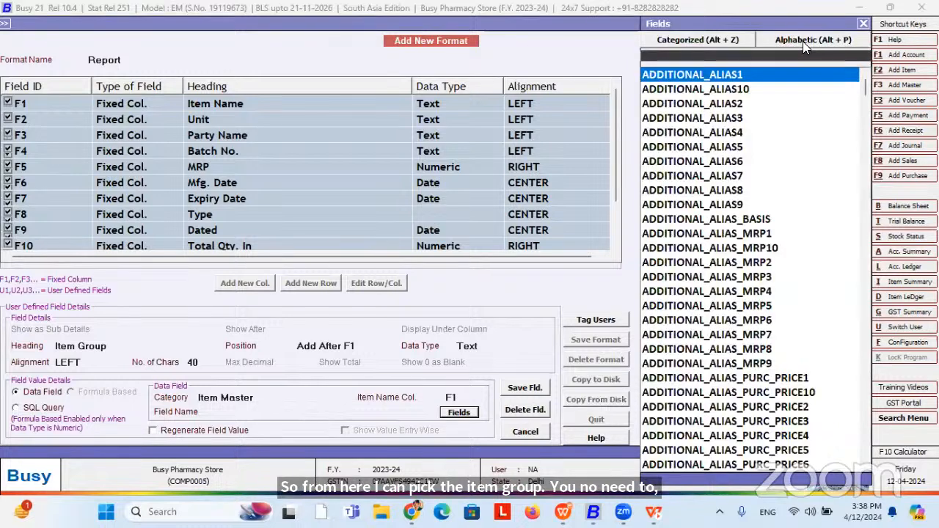
pyautogui.write('item')
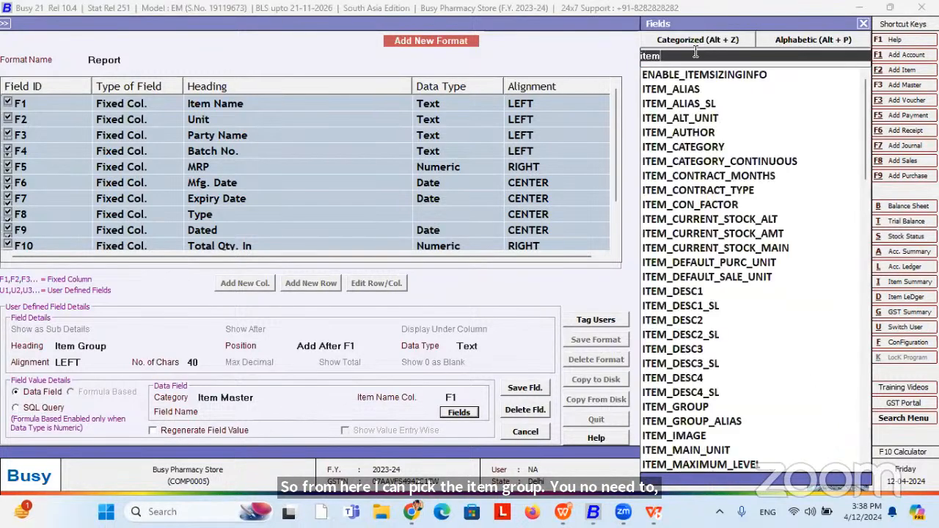
pyautogui.write('_grou')
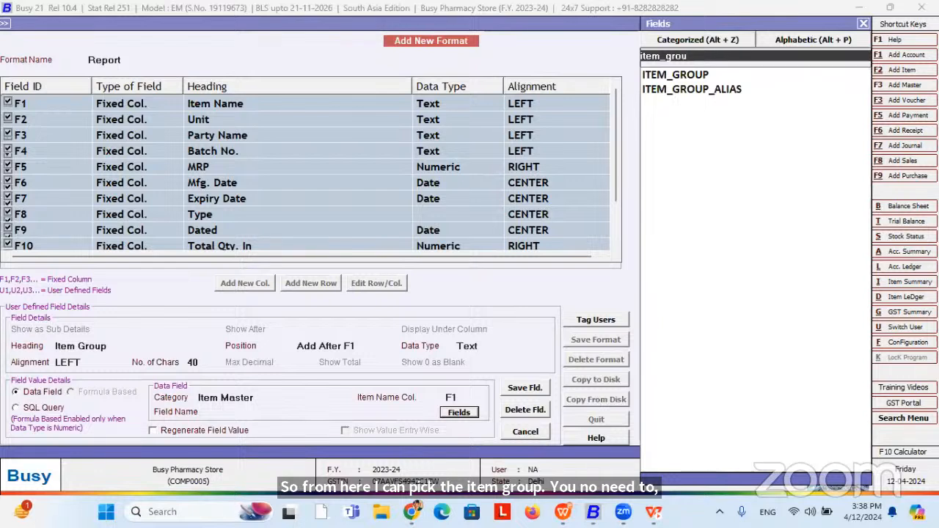
pyautogui.write('p')
pyautogui.press('Return')
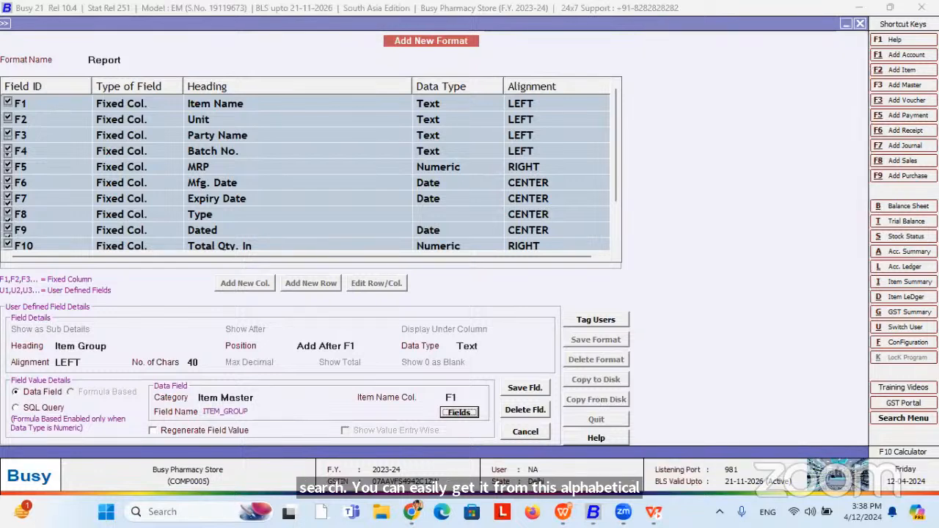
pyautogui.click(519, 393)
pyautogui.click(505, 282)
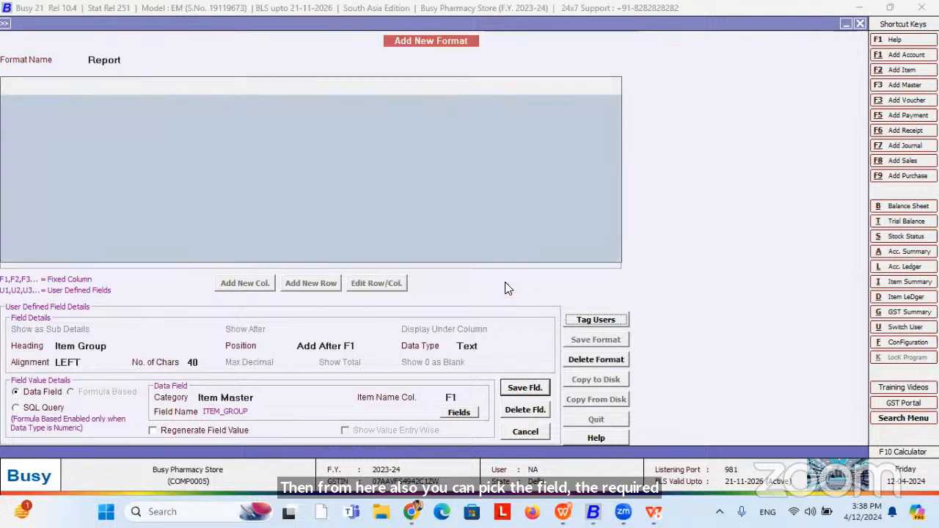
# Save the Report format and return to the Expiring Batches report.
pyautogui.click(583, 341)
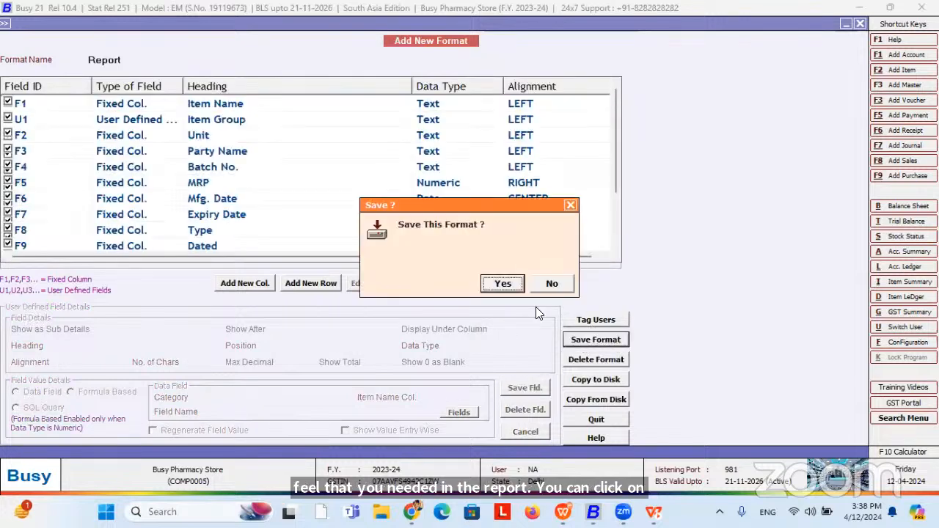
pyautogui.click(505, 284)
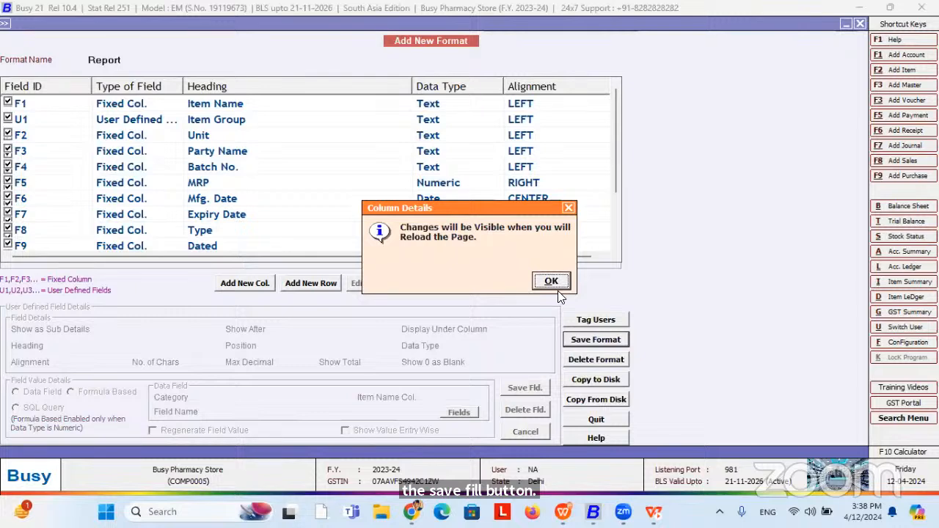
pyautogui.click(555, 286)
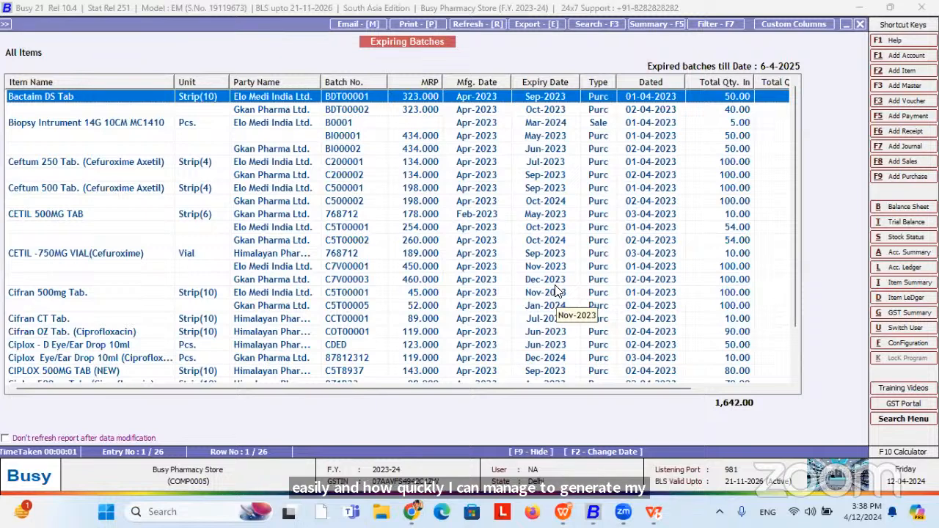
# Reopen the Expiring Batches report using the Report format.
pyautogui.press('Escape')
pyautogui.press('Escape')
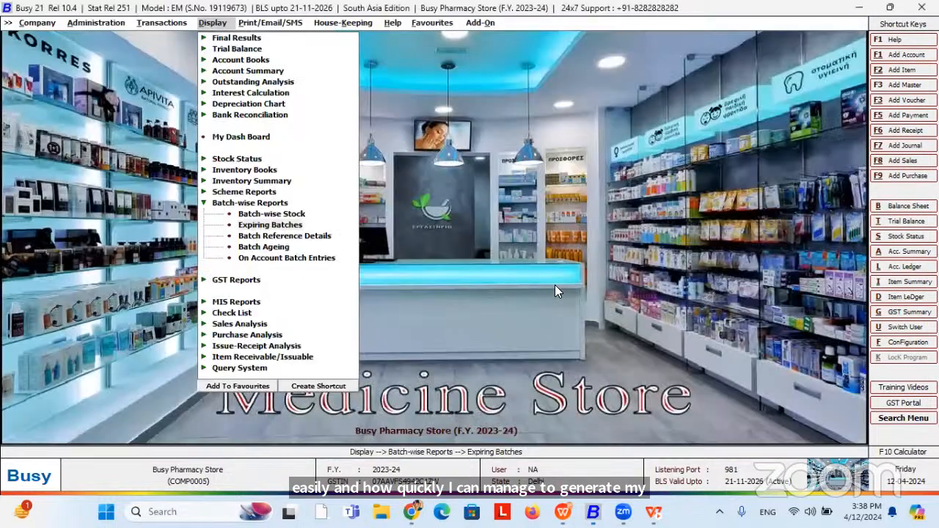
pyautogui.press('Return')
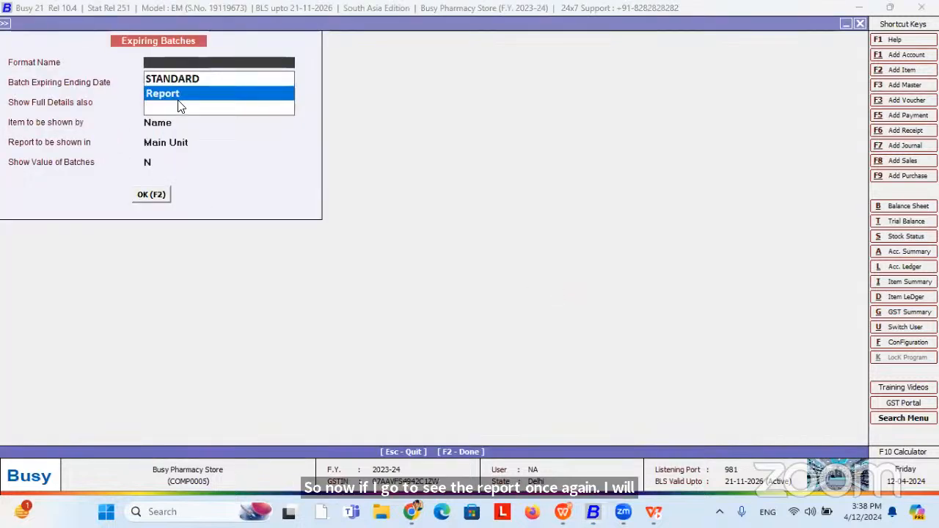
pyautogui.click(160, 98)
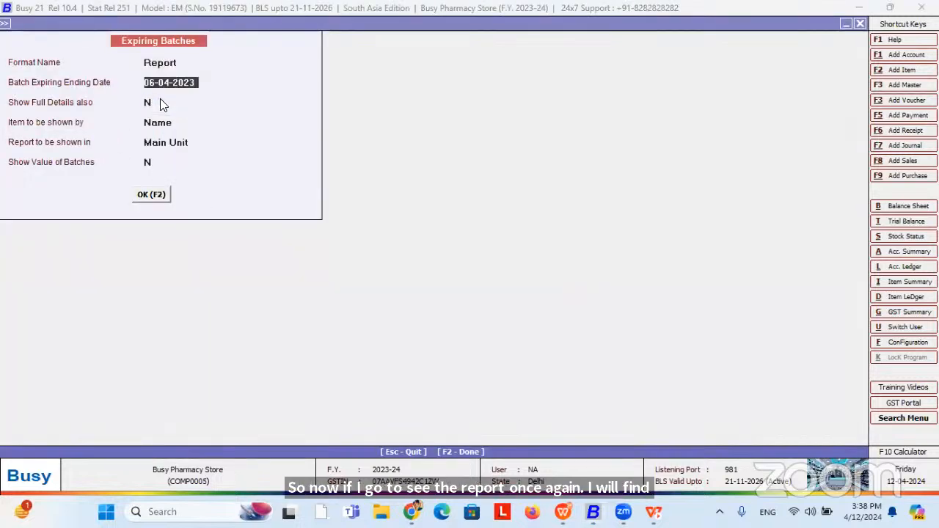
pyautogui.press('Return')
pyautogui.press('Return')
pyautogui.press('Return')
pyautogui.press('Return')
pyautogui.press('Return')
pyautogui.press('Return')
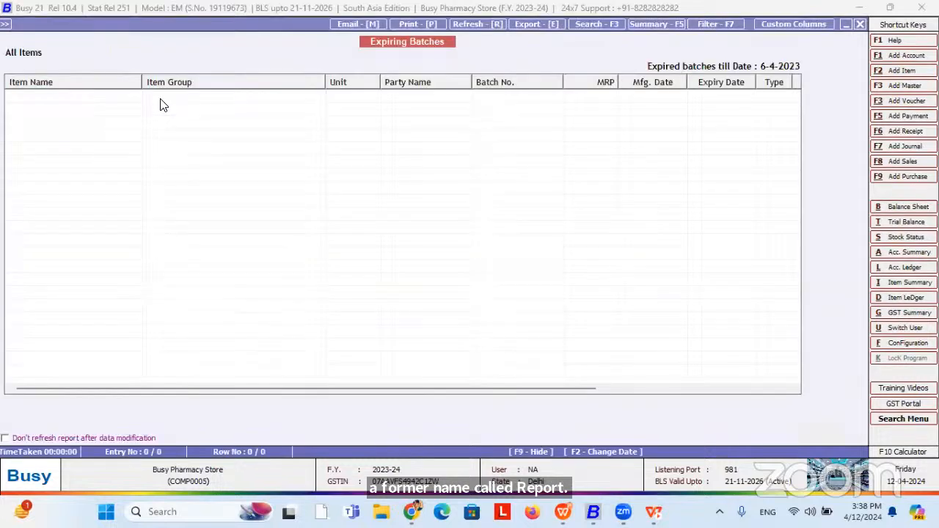
pyautogui.press('F2')
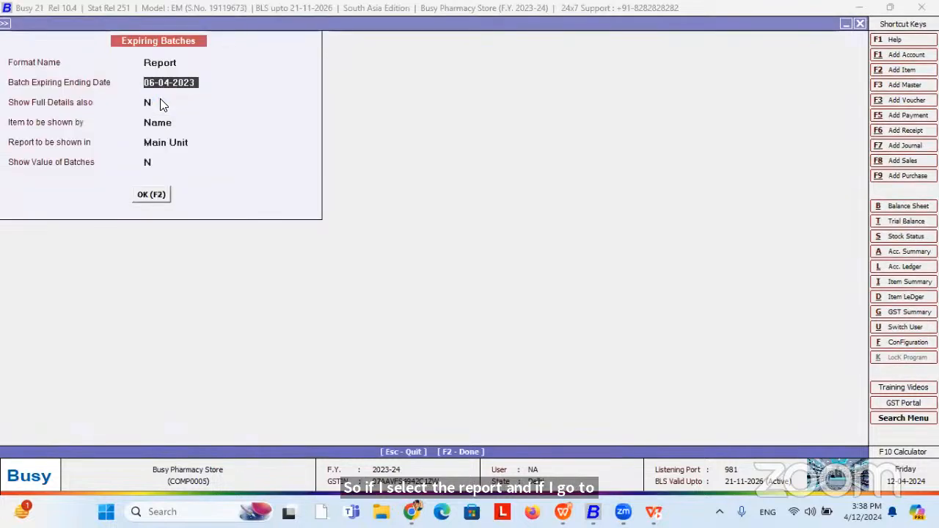
# Run it up to 30-03-2024 and narrow the Item Group column.
pyautogui.write('31')
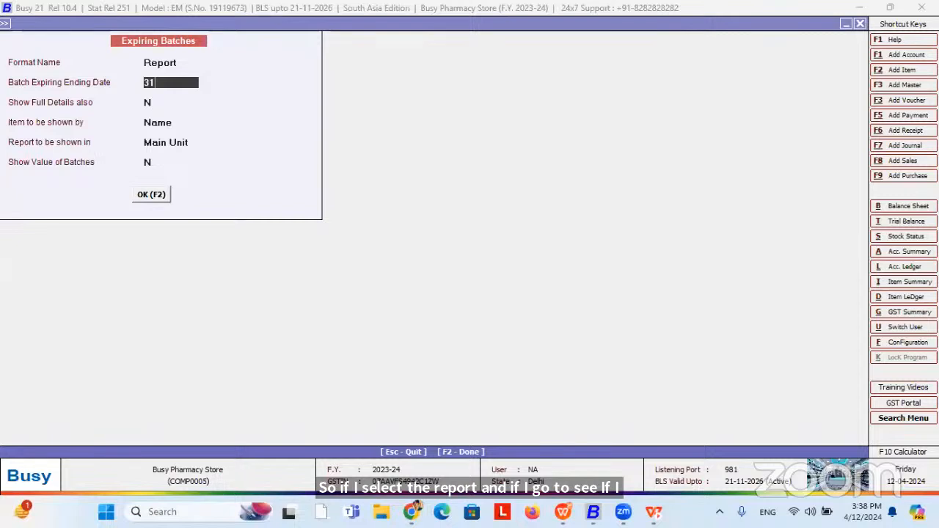
pyautogui.write('0-03-202')
pyautogui.press('Return')
pyautogui.write('30-04')
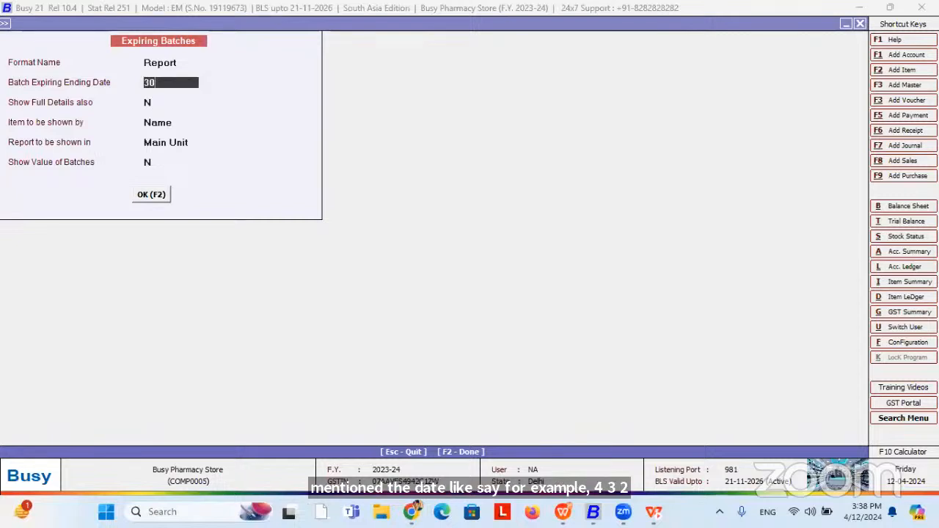
pyautogui.press('BackSpace')
pyautogui.write('3-2024')
pyautogui.press('Return')
pyautogui.press('Return')
pyautogui.press('Return')
pyautogui.press('Return')
pyautogui.press('Return')
pyautogui.press('Return')
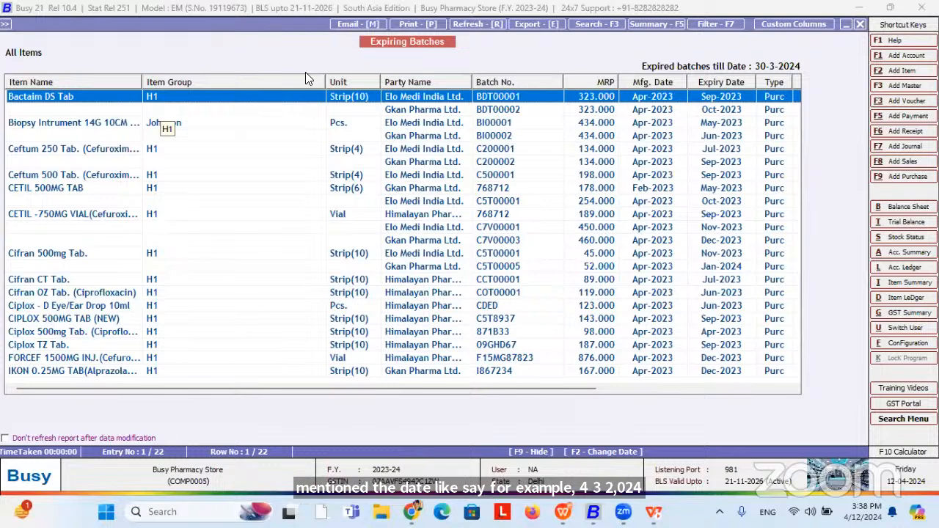
pyautogui.moveTo(322, 77); pyautogui.dragTo(215, 80)
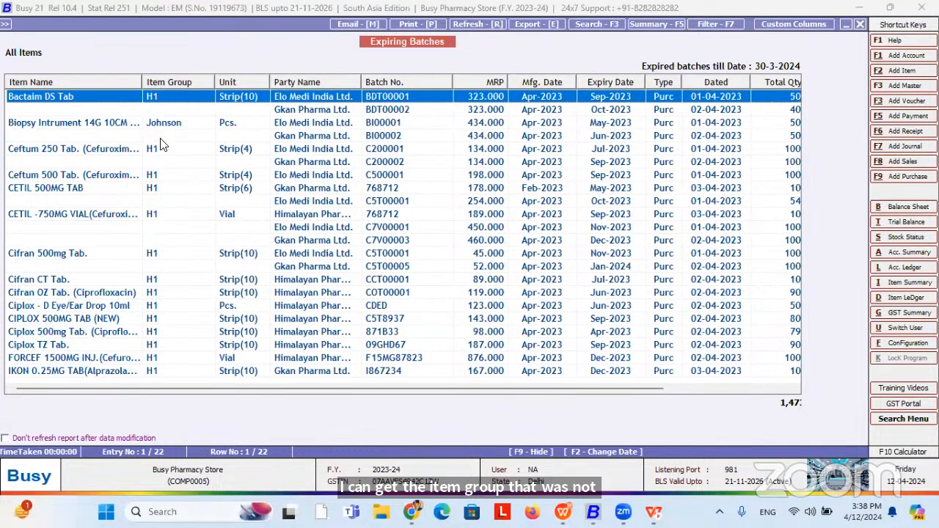
pyautogui.moveTo(215, 83); pyautogui.dragTo(207, 84)
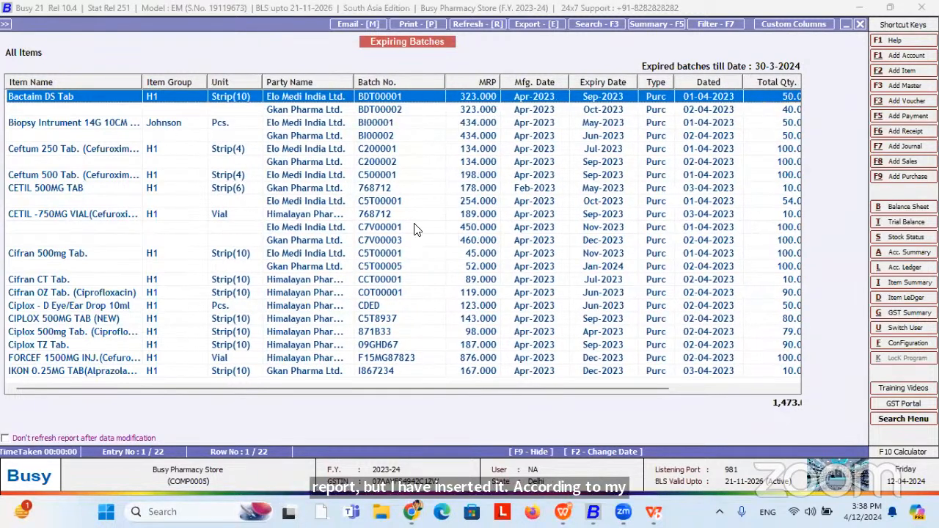
# Filter on the Item Group field with operator Having and value H1.
pyautogui.click(721, 24)
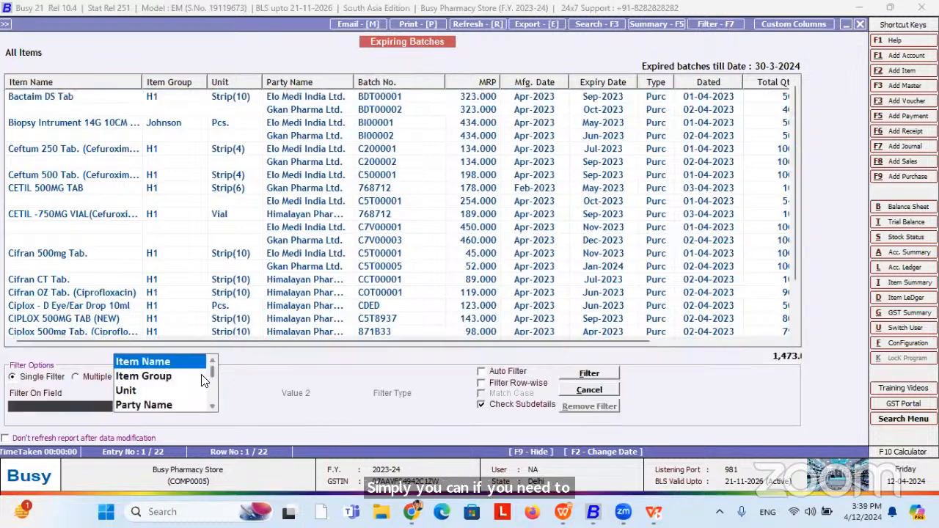
pyautogui.click(176, 376)
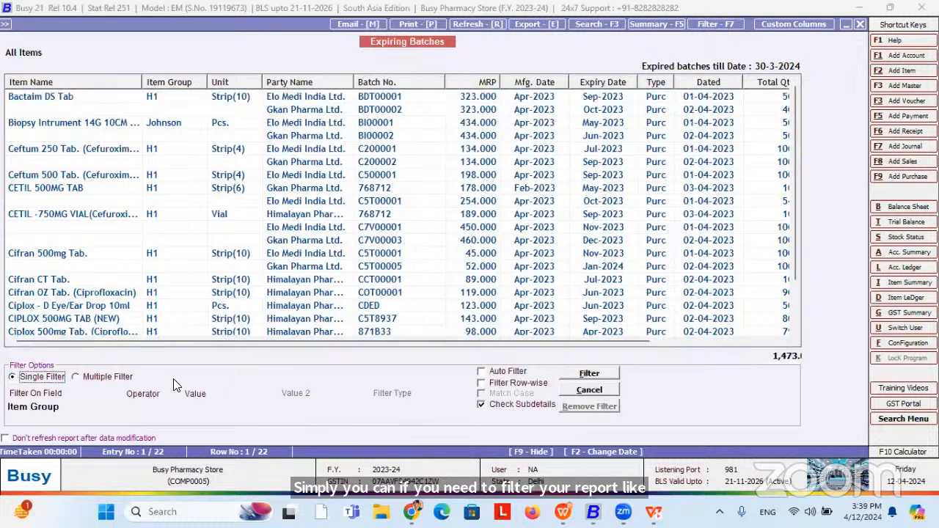
pyautogui.click(144, 408)
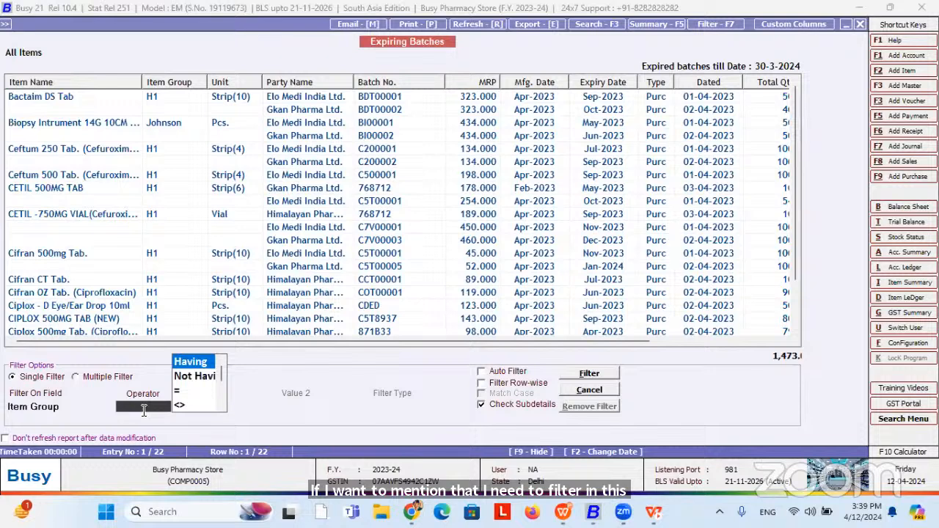
pyautogui.press('Return')
pyautogui.write('H1')
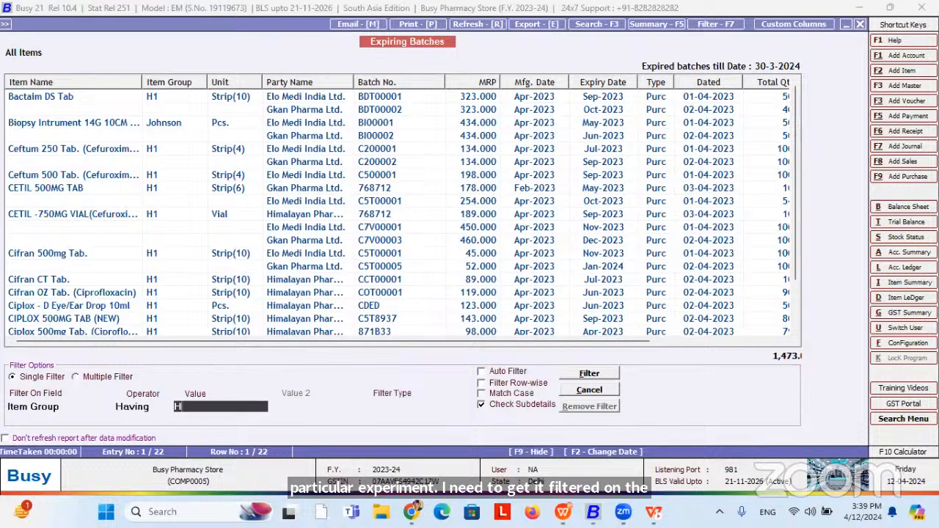
pyautogui.press('Return')
# Use filter type Having (Any Word) with row-wise filtering and apply it.
pyautogui.press('Down')
pyautogui.press('Down')
pyautogui.press('Return')
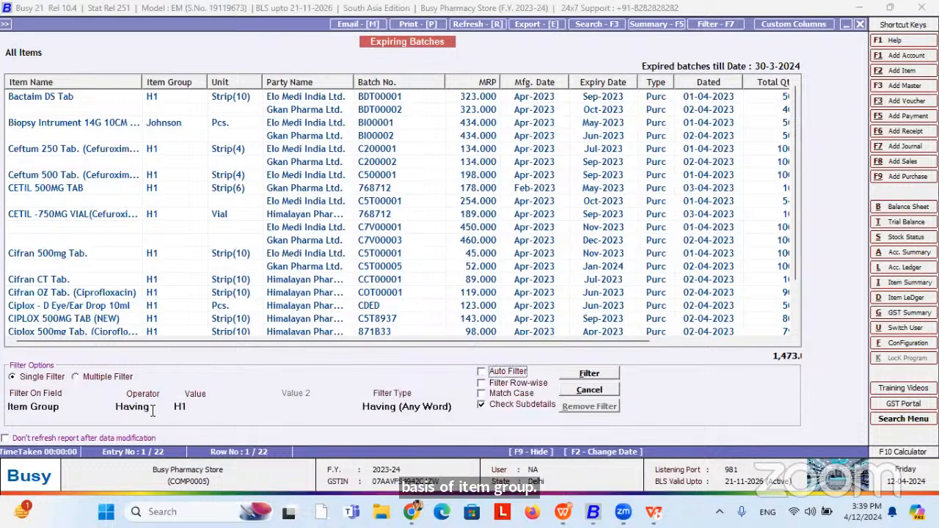
pyautogui.click(506, 383)
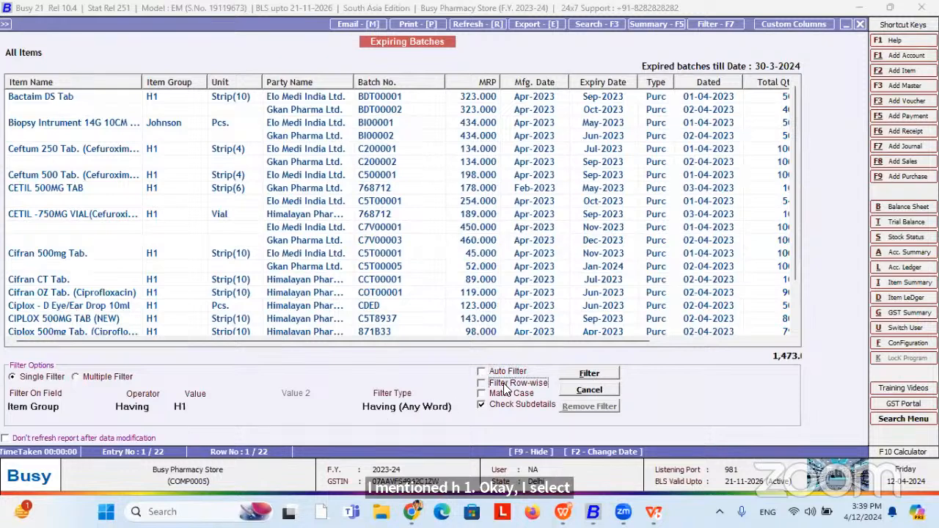
pyautogui.click(598, 375)
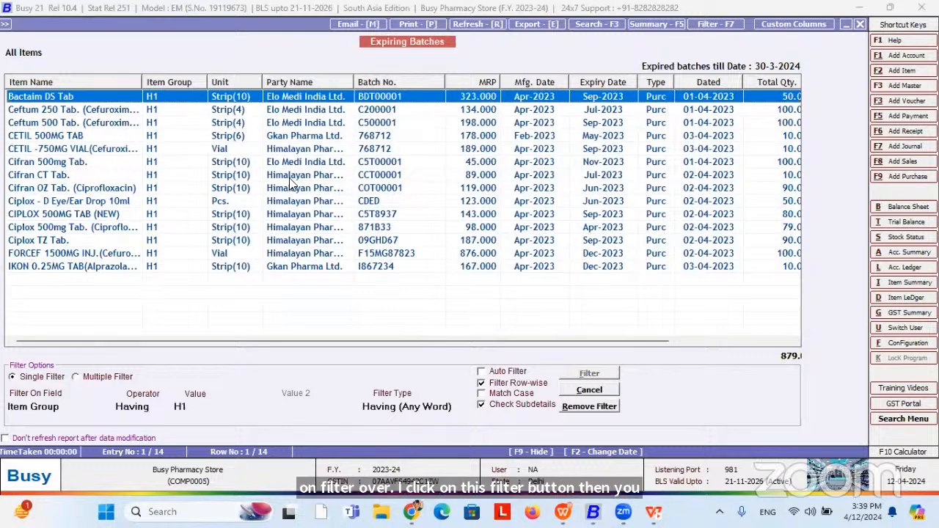
pyautogui.click(536, 24)
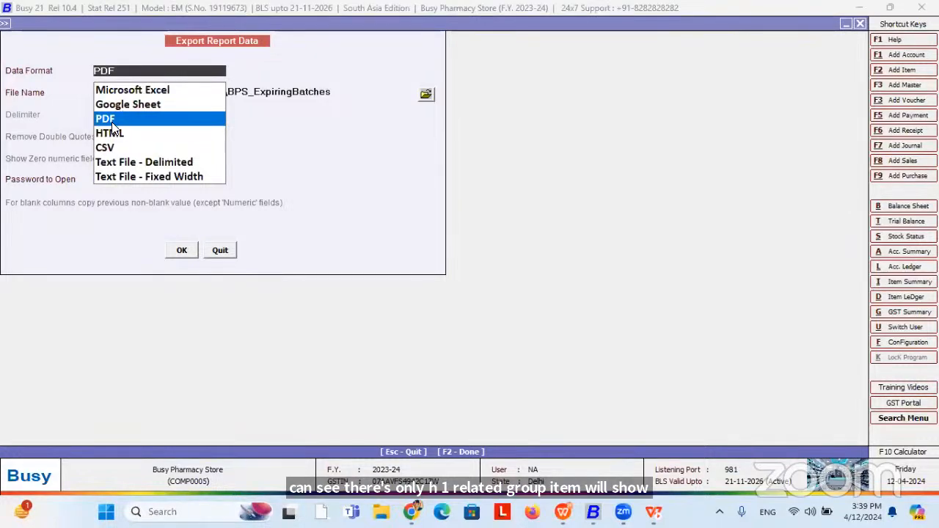
# Drop the export, try e-mailing Expiring Batches.Pdf, then cancel after the invalid-address error.
pyautogui.press('Escape')
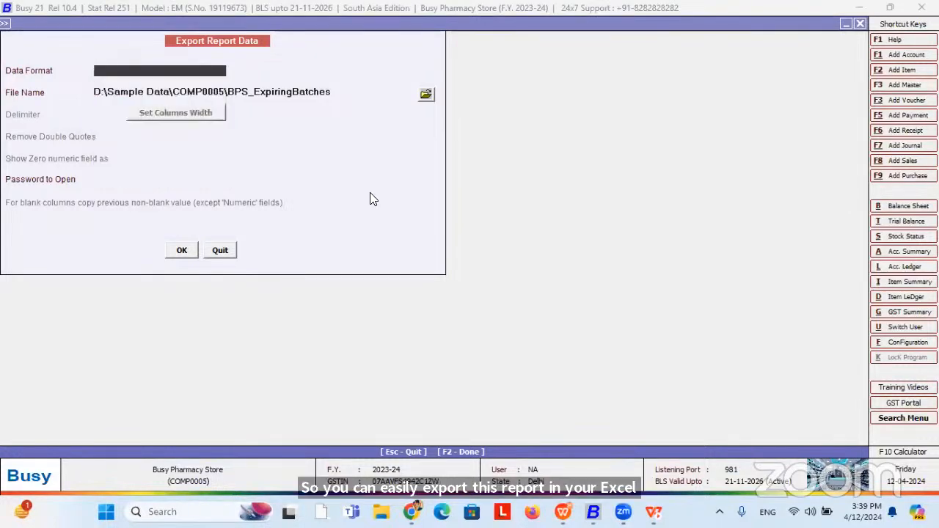
pyautogui.press('Escape')
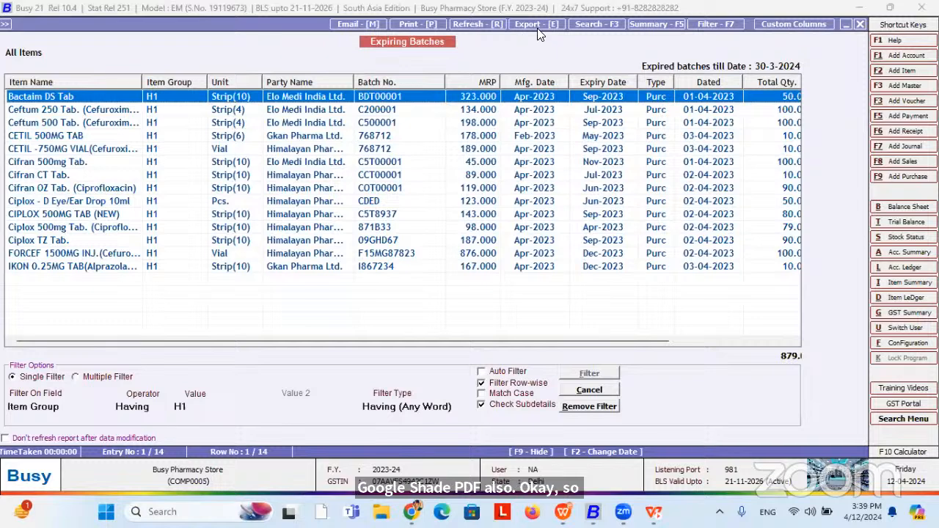
pyautogui.click(363, 24)
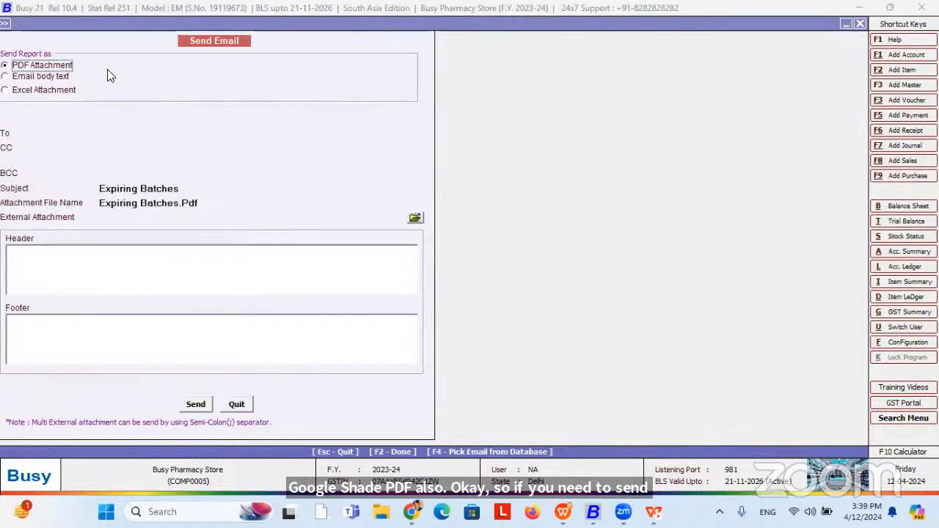
pyautogui.click(148, 130)
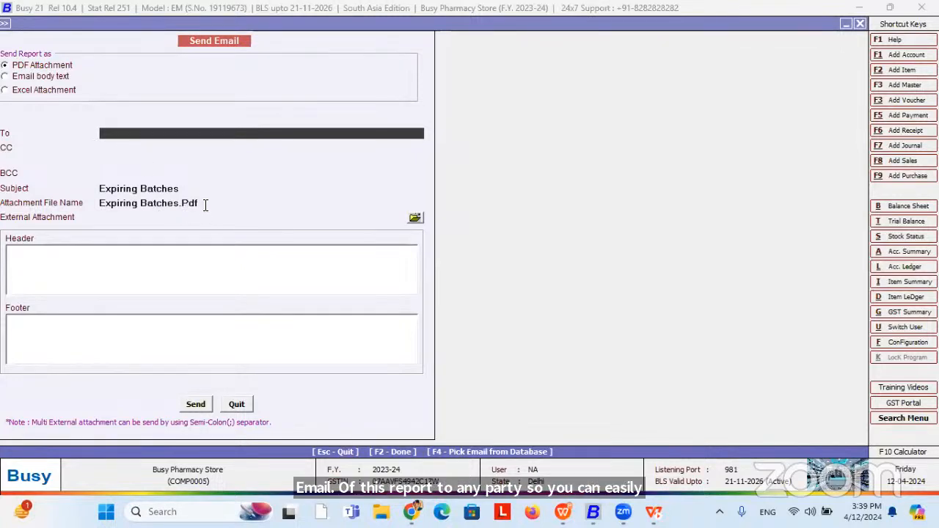
pyautogui.press('Return')
pyautogui.press('Return')
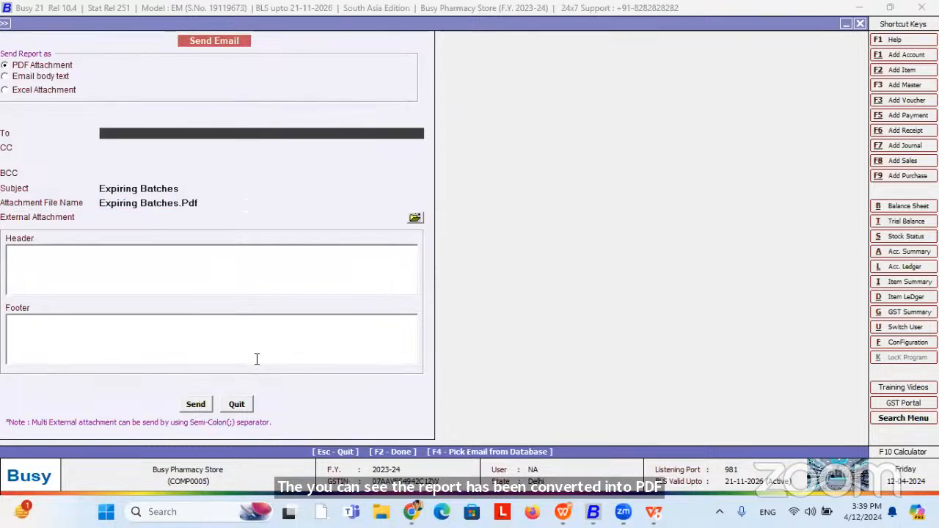
pyautogui.press('Escape')
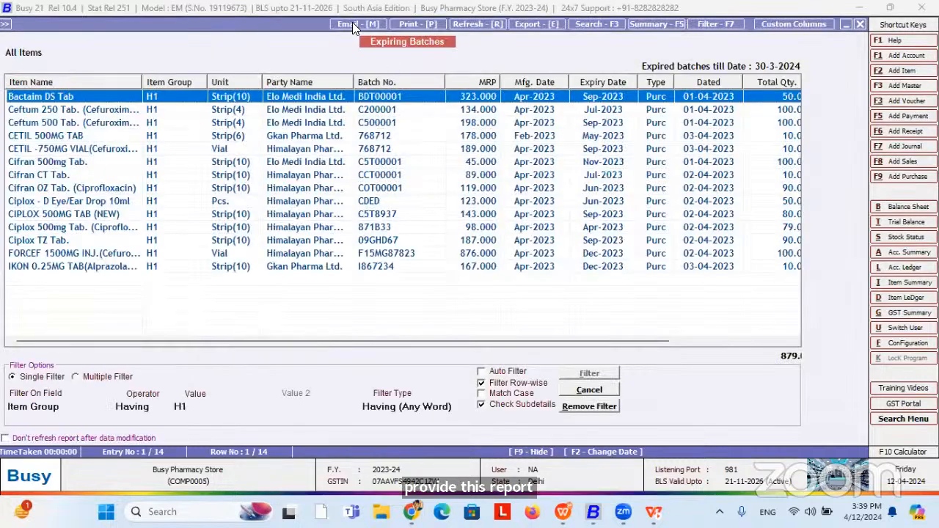
# Clear the H1 filter, close Expiring Batches, and pick POS voucher BSS/3/2023-24 for modification.
pyautogui.press('Escape')
pyautogui.press('Escape')
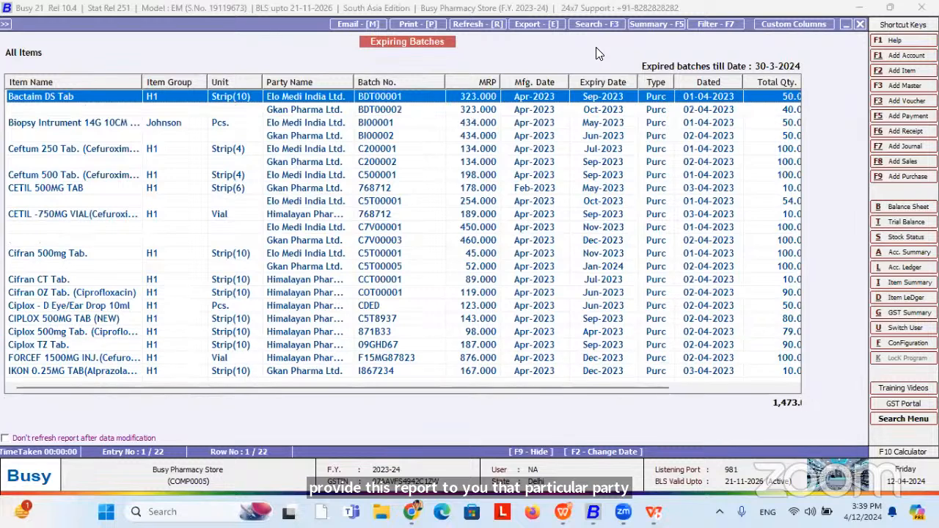
pyautogui.press('Escape')
pyautogui.press('Escape')
pyautogui.press('Escape')
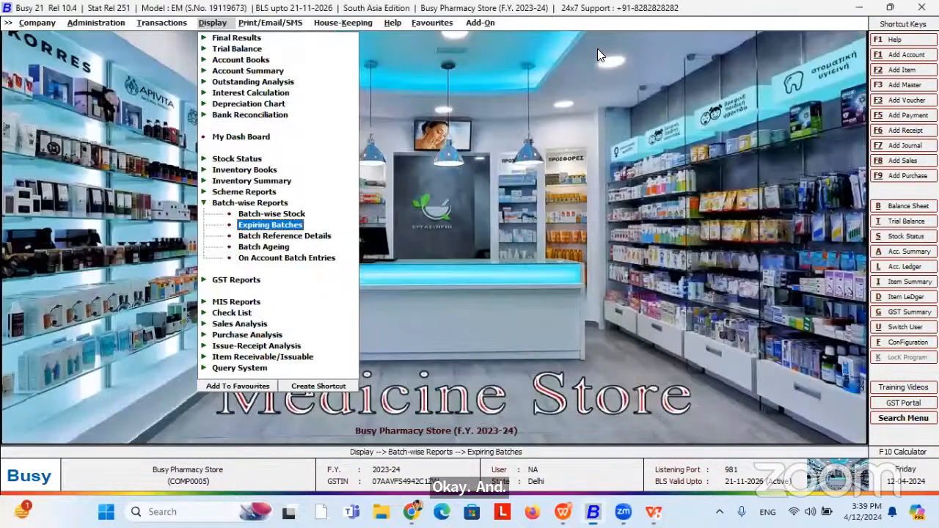
pyautogui.press('Left')
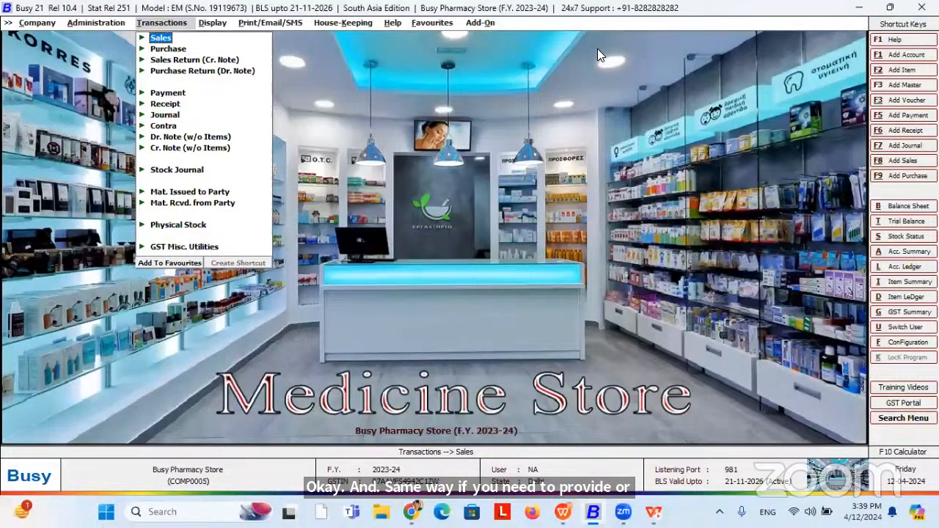
pyautogui.press('Return')
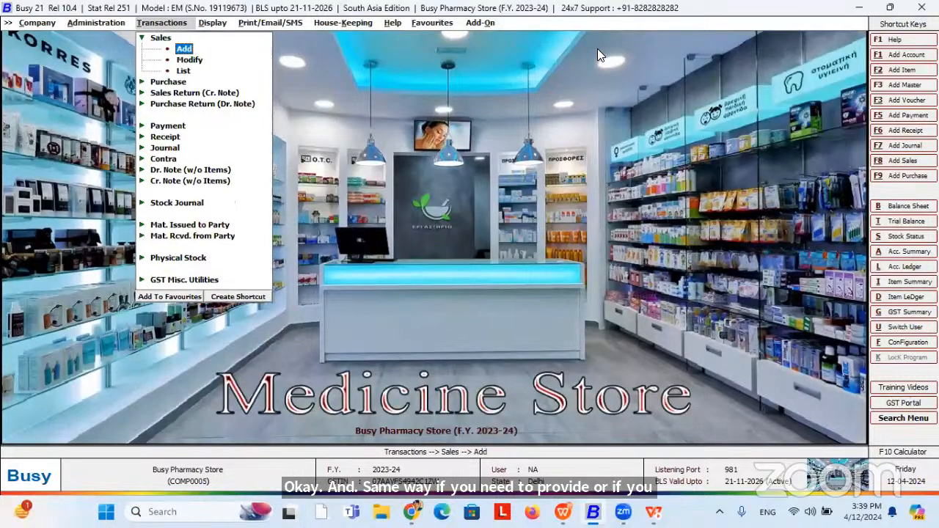
pyautogui.press('Down')
pyautogui.press('Return')
pyautogui.press('Return')
pyautogui.press('Return')
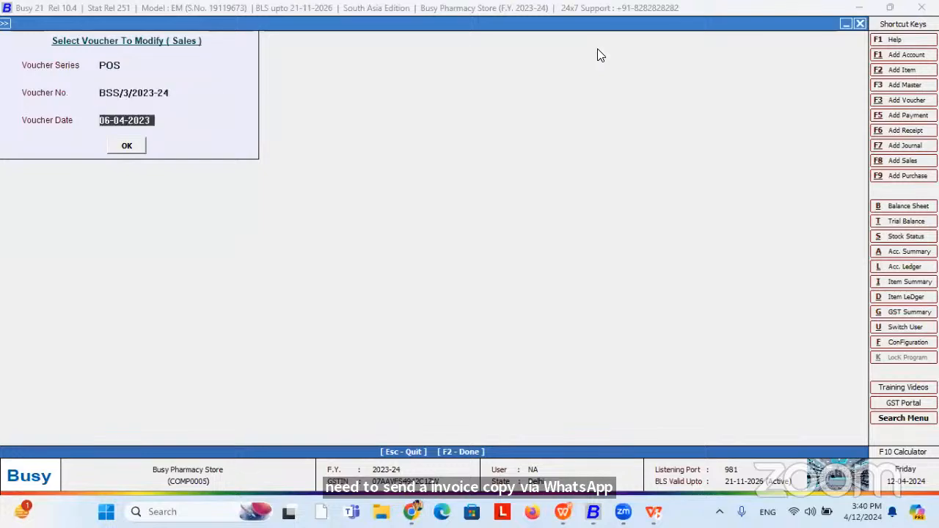
pyautogui.press('Return')
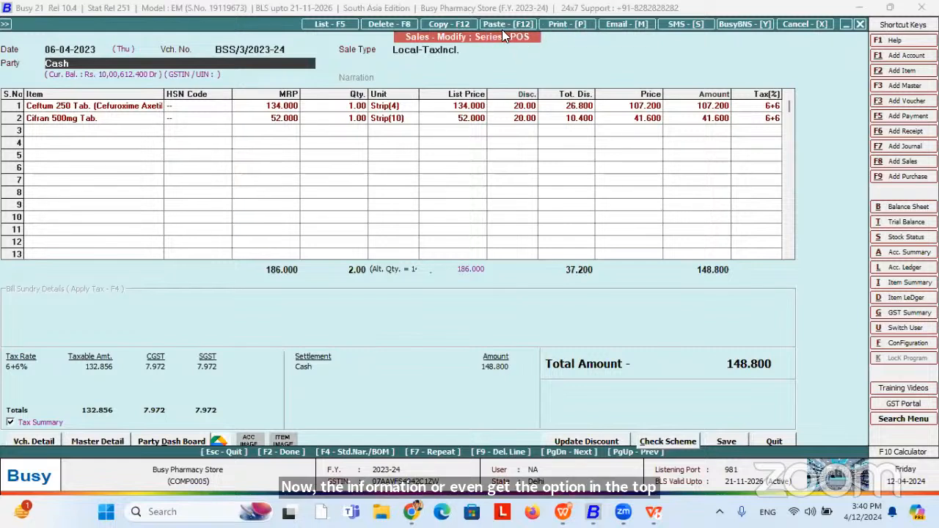
# Preview e-mailing invoice BSS/3/2023-24 in STANDARD format, then quit the e-mail form.
pyautogui.click(610, 27)
pyautogui.press('Return')
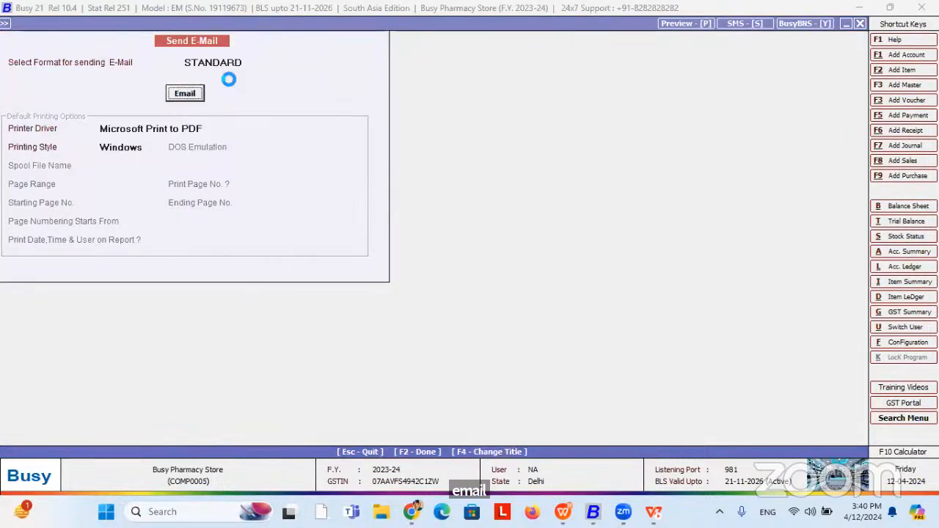
pyautogui.click(131, 130)
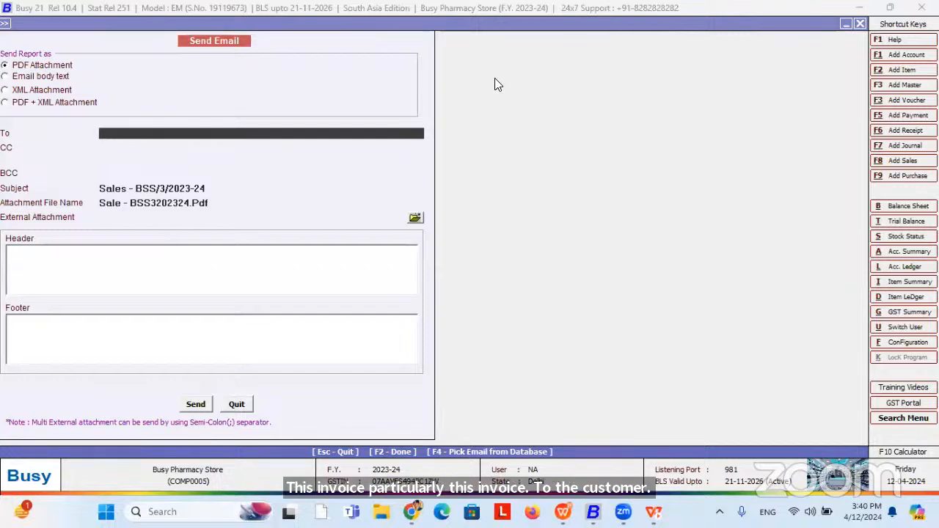
pyautogui.press('Escape')
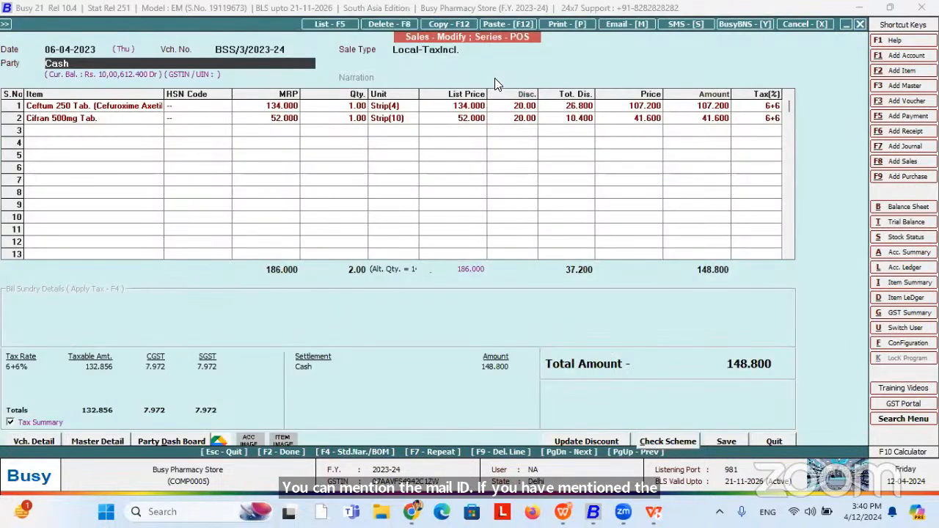
# Review sending the invoice as a STANDARD PDF via the Whatsapp service, then close it.
pyautogui.click(670, 24)
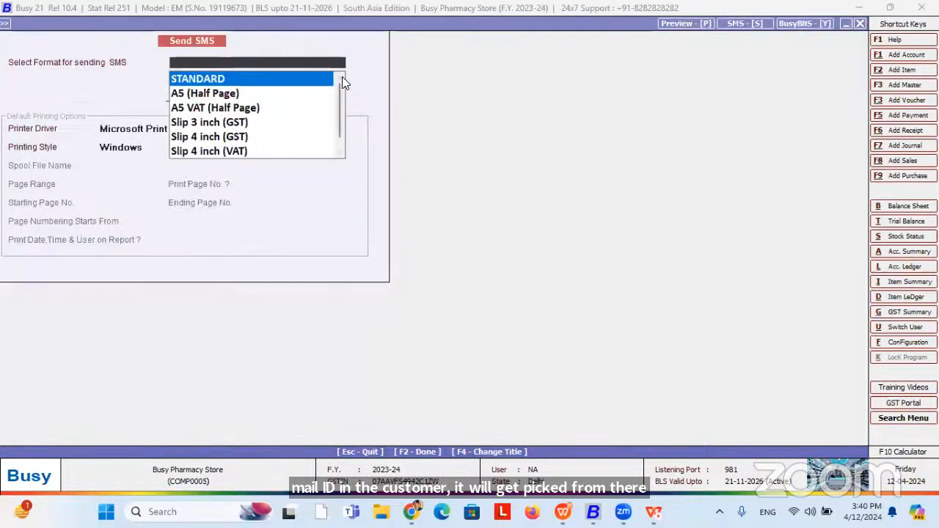
pyautogui.click(298, 81)
pyautogui.press('Return')
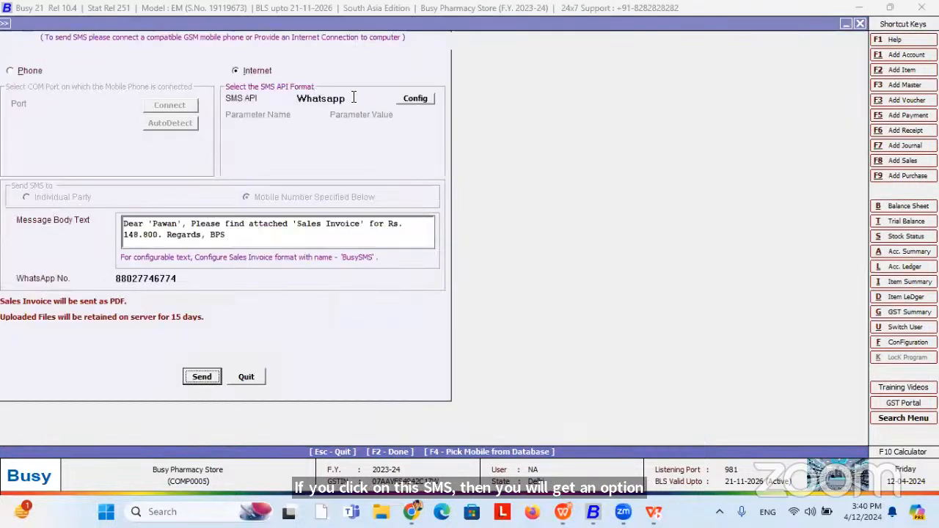
pyautogui.click(351, 99)
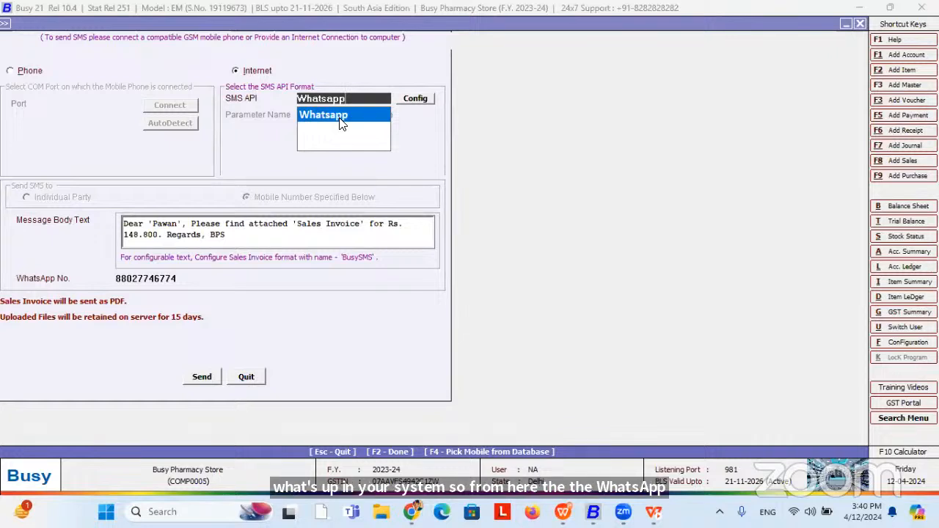
pyautogui.click(240, 232)
pyautogui.moveTo(123, 223); pyautogui.dragTo(276, 237)
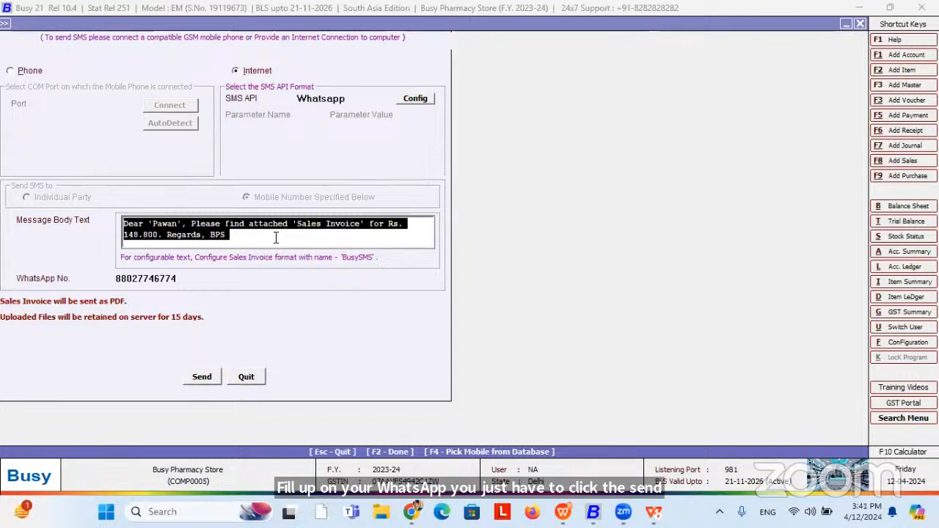
pyautogui.press('Escape')
pyautogui.press('Escape')
pyautogui.press('Escape')
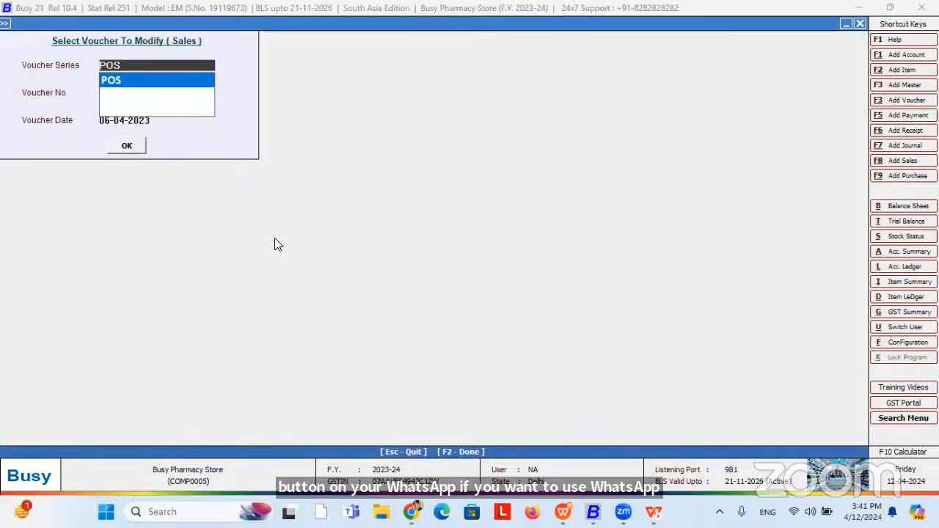
# Open Account Summary > Settlement Details, choosing series-wise reporting for all settlement modes.
pyautogui.press('Escape')
pyautogui.press('Right')
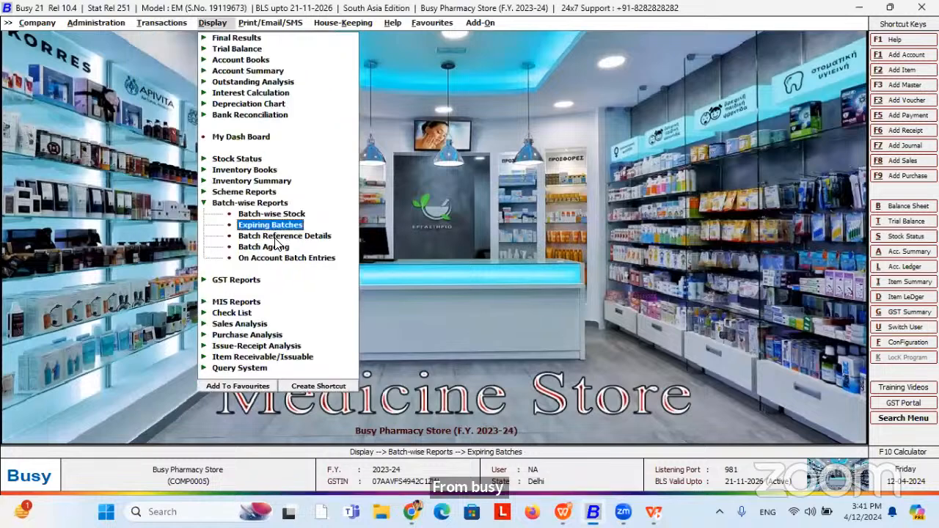
pyautogui.press('Up')
pyautogui.press('Up')
pyautogui.press('Up')
pyautogui.press('Up')
pyautogui.press('Up')
pyautogui.press('Up')
pyautogui.press('Up')
pyautogui.press('Up')
pyautogui.press('Up')
pyautogui.press('Up')
pyautogui.press('Up')
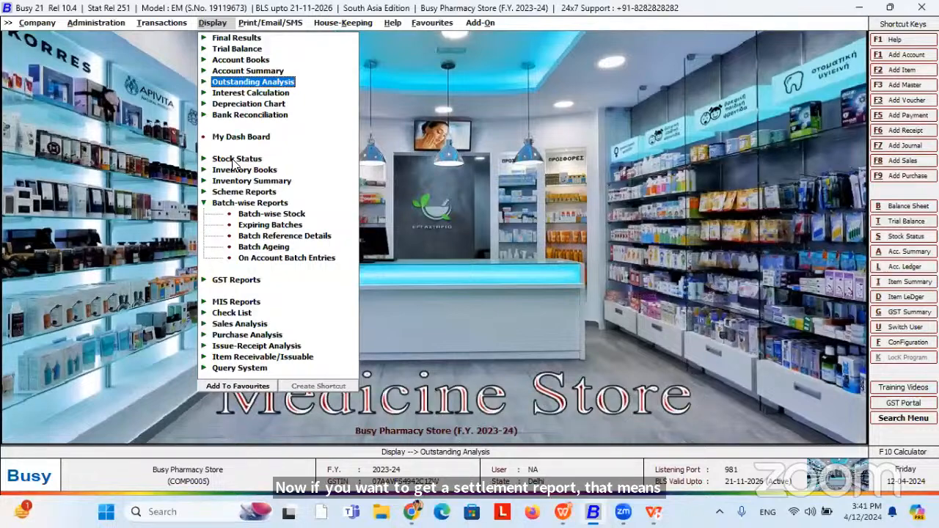
pyautogui.click(246, 72)
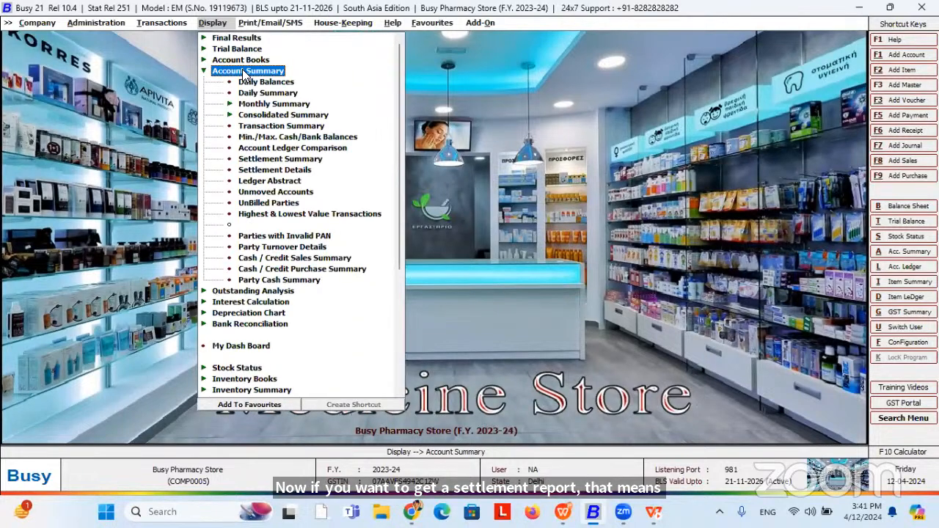
pyautogui.click(264, 171)
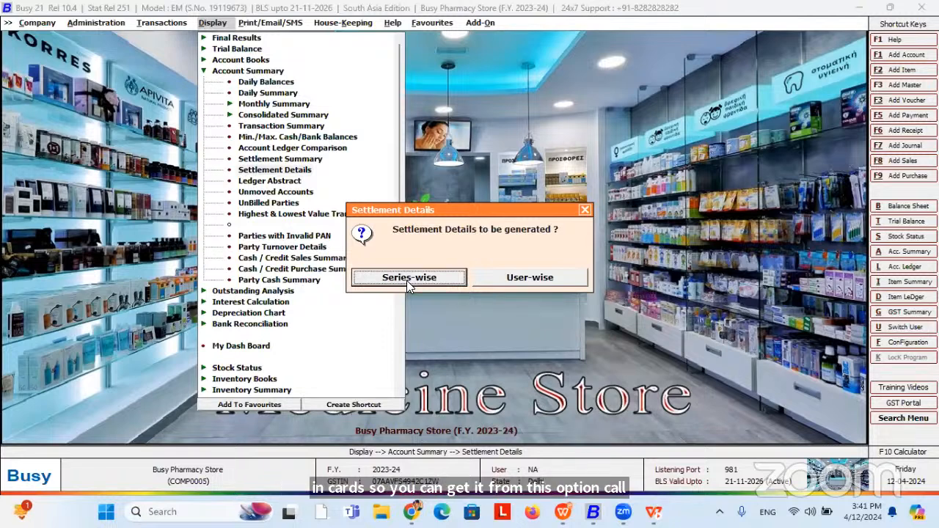
pyautogui.press('Escape')
pyautogui.press('Escape')
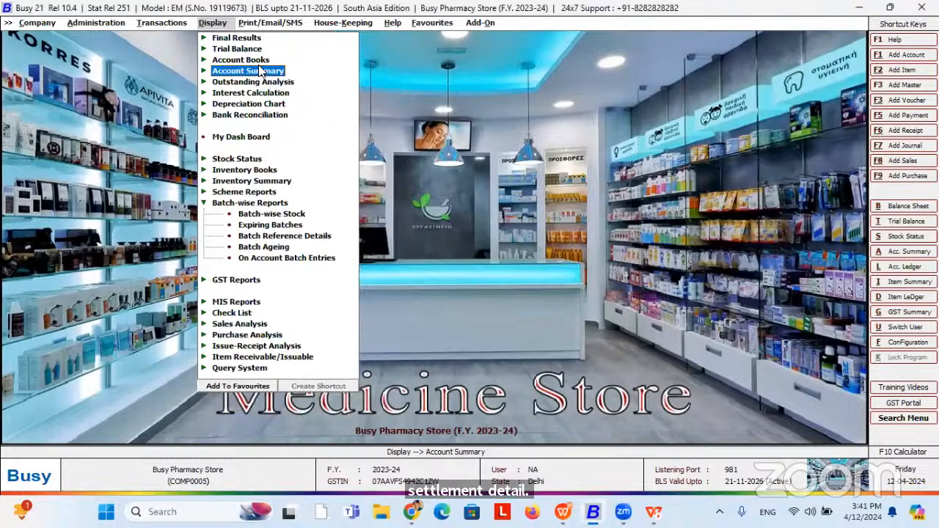
pyautogui.click(264, 71)
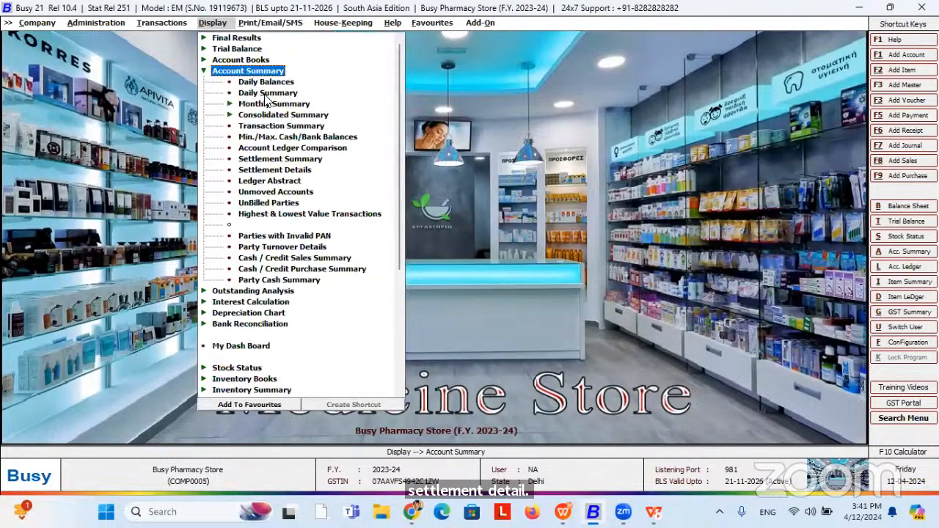
pyautogui.click(266, 170)
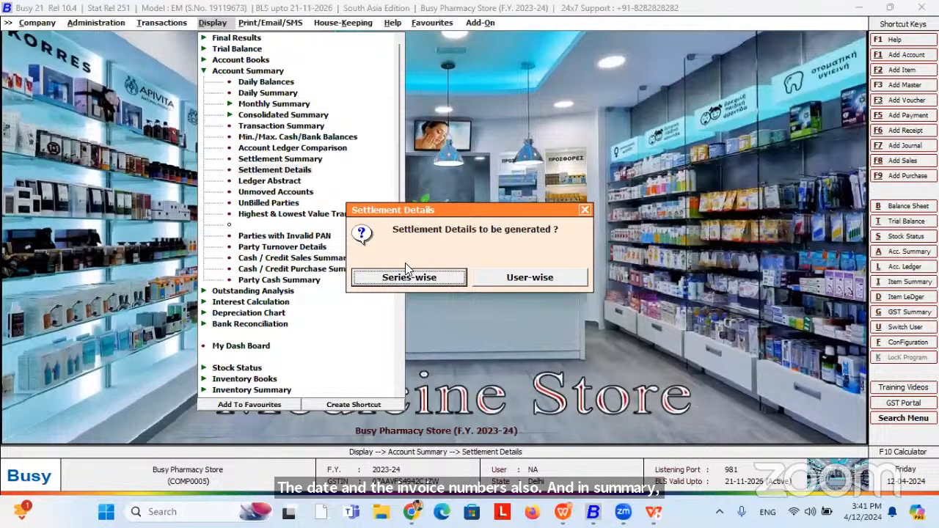
pyautogui.click(402, 284)
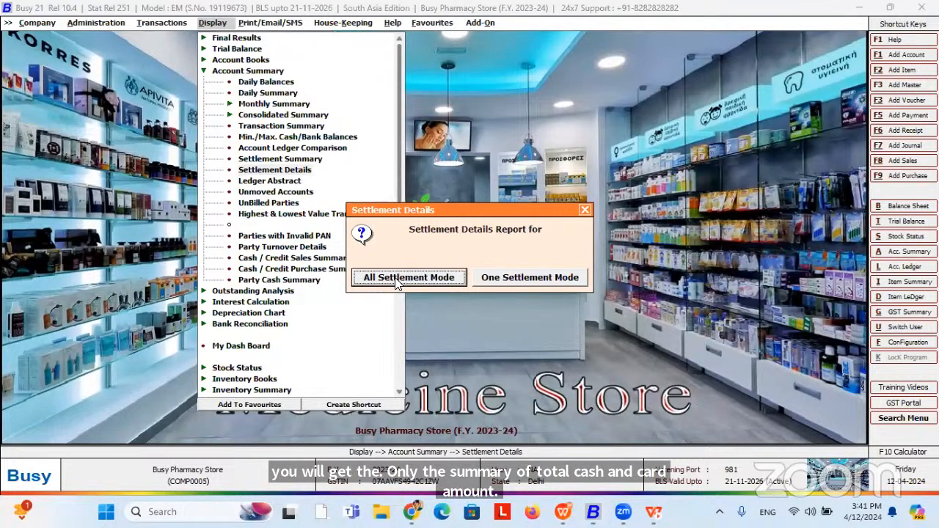
pyautogui.click(396, 279)
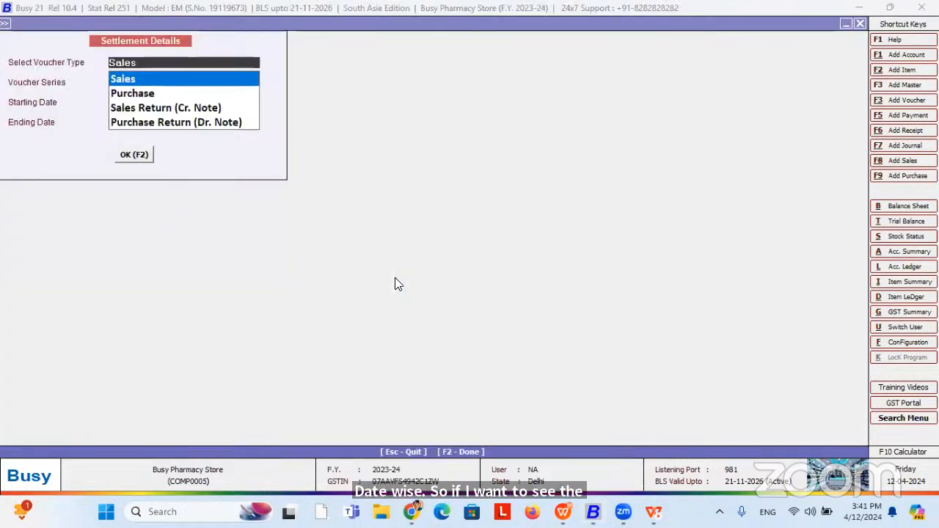
# Run the Sales POS-series settlement report ending 30-03-2024 and open voucher BSS/4/2023-24.
pyautogui.press('Return')
pyautogui.press('Return')
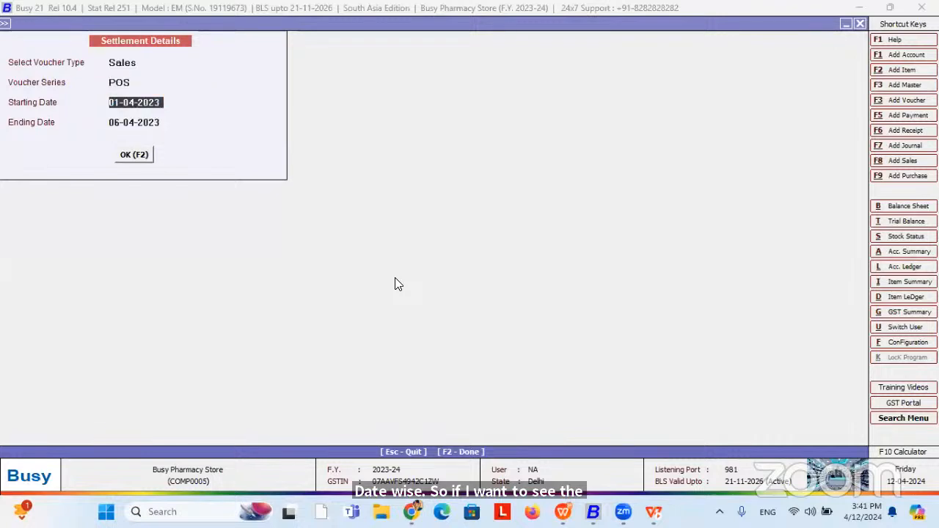
pyautogui.press('Return')
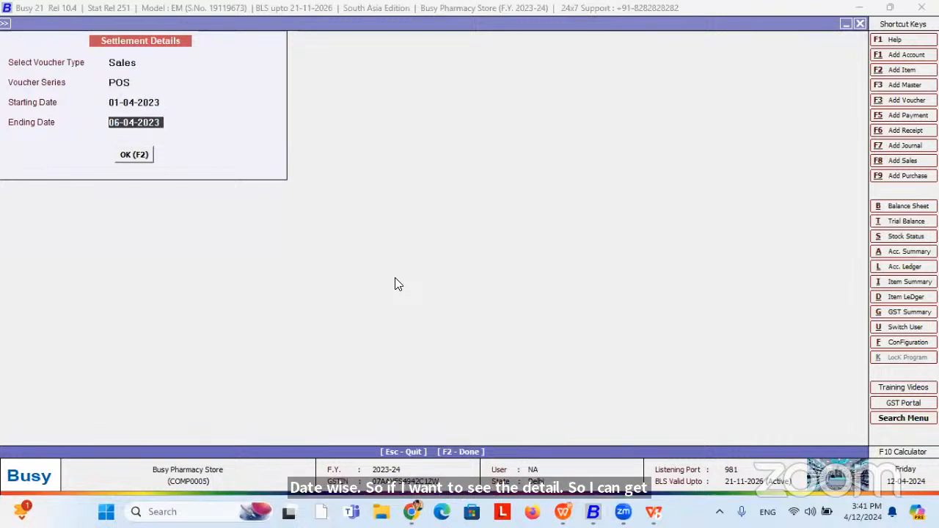
pyautogui.write('30-0')
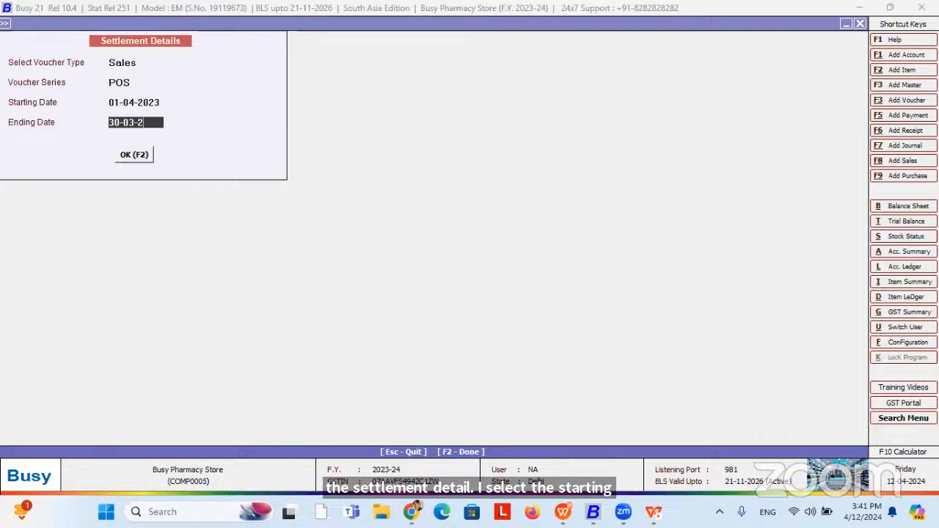
pyautogui.write('3-2024')
pyautogui.press('Return')
pyautogui.press('Return')
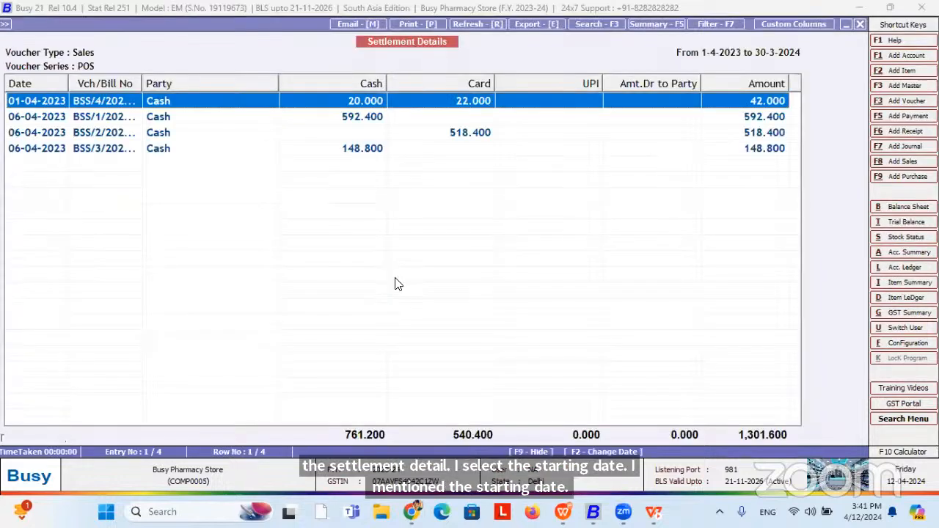
pyautogui.press('Down')
pyautogui.press('Up')
pyautogui.press('Up')
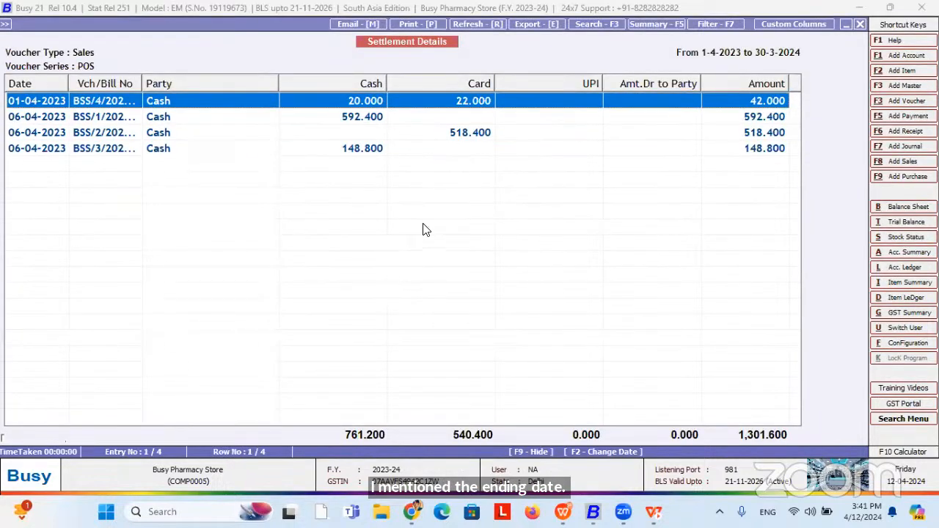
pyautogui.moveTo(277, 91); pyautogui.dragTo(249, 89)
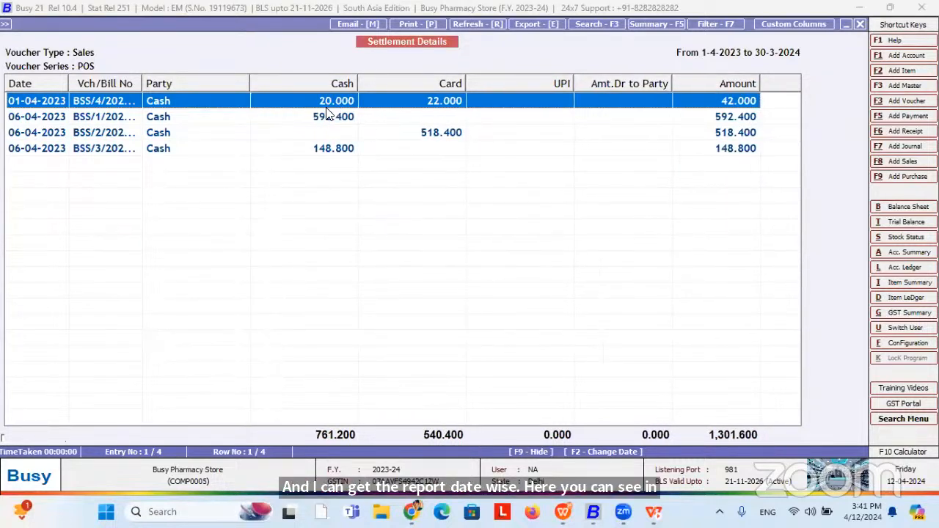
pyautogui.doubleClick(451, 107)
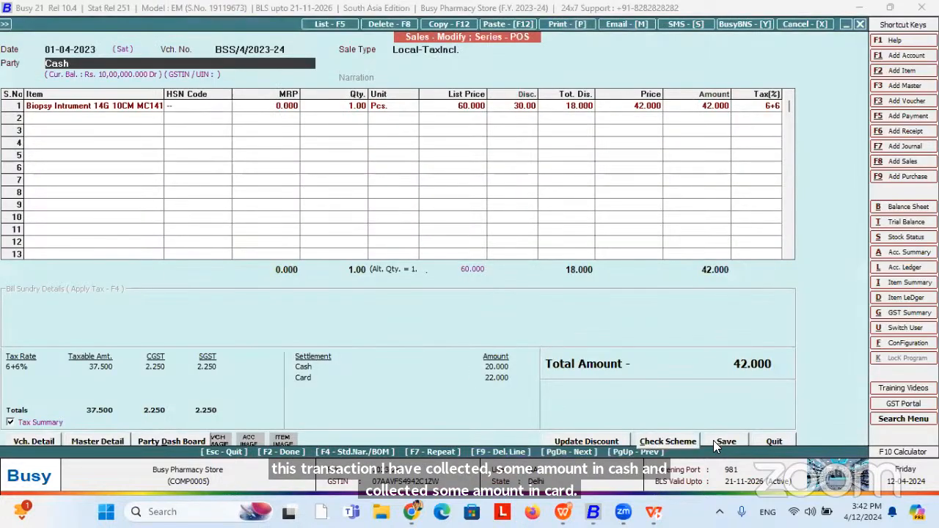
# Re-save POS voucher BSS/4/2023-24 with 20.000 cash and 22.000 card, then close the report.
pyautogui.click(713, 440)
pyautogui.click(475, 343)
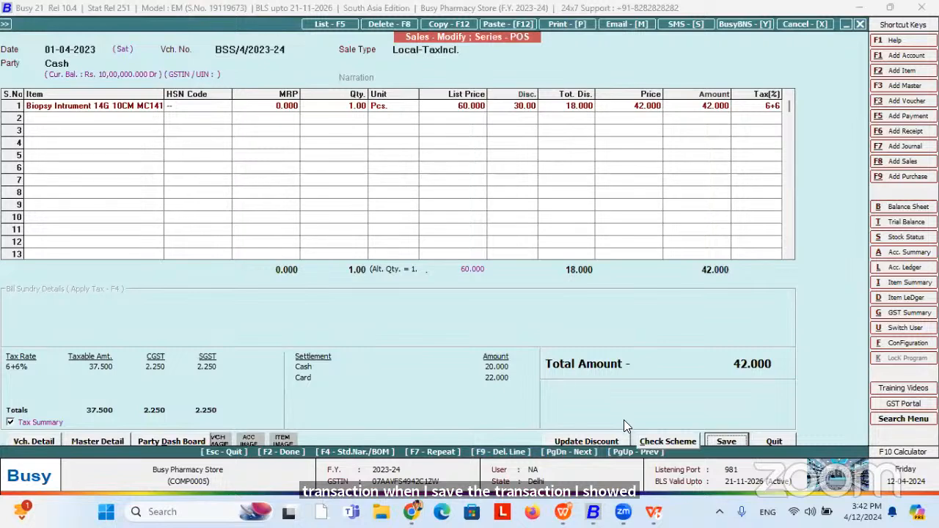
pyautogui.click(708, 442)
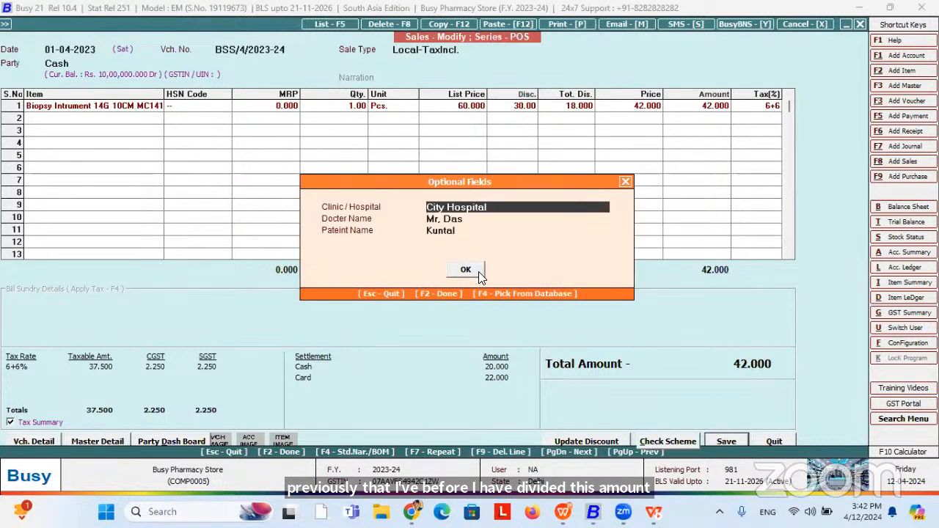
pyautogui.click(469, 270)
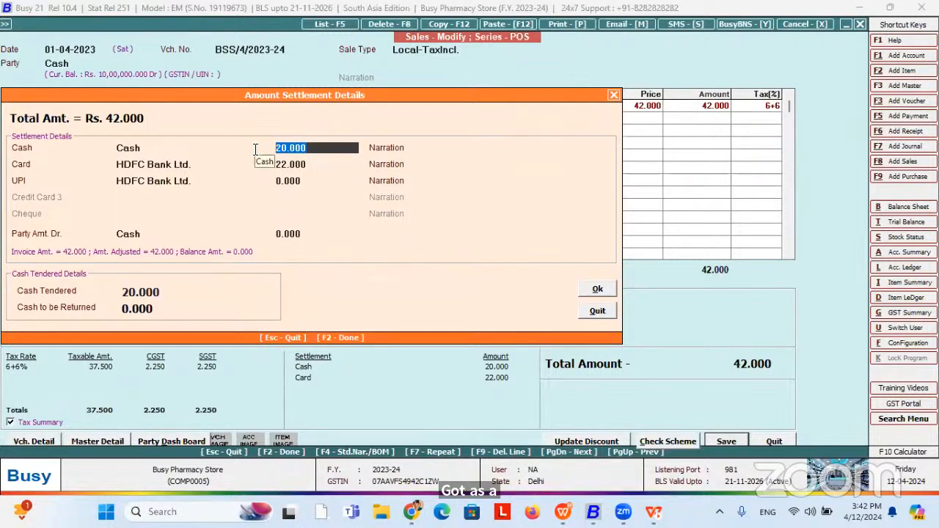
pyautogui.click(314, 164)
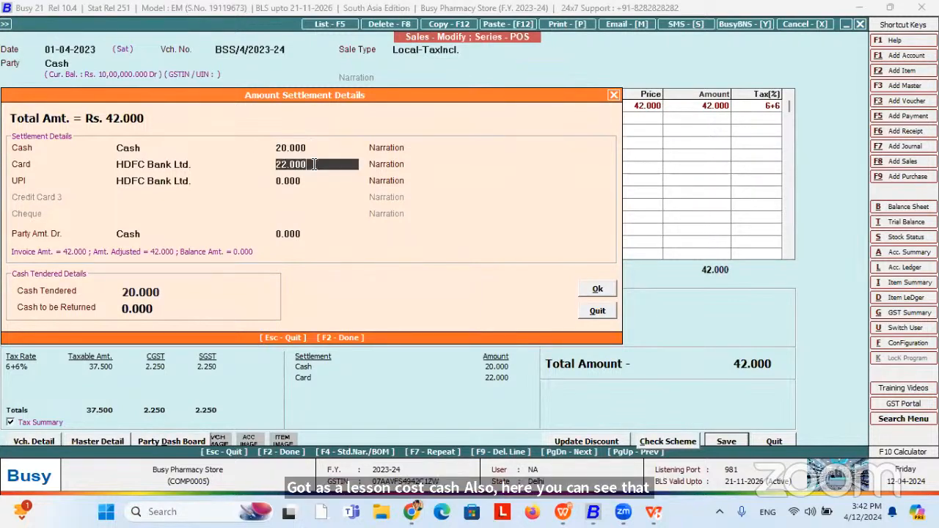
pyautogui.press('F2')
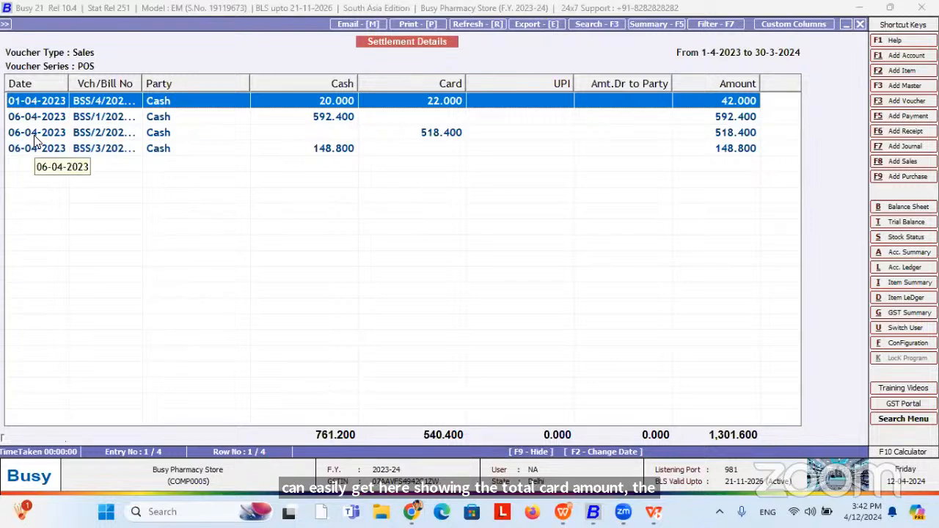
pyautogui.press('Escape')
pyautogui.press('Escape')
pyautogui.press('Escape')
pyautogui.press('Escape')
pyautogui.press('Escape')
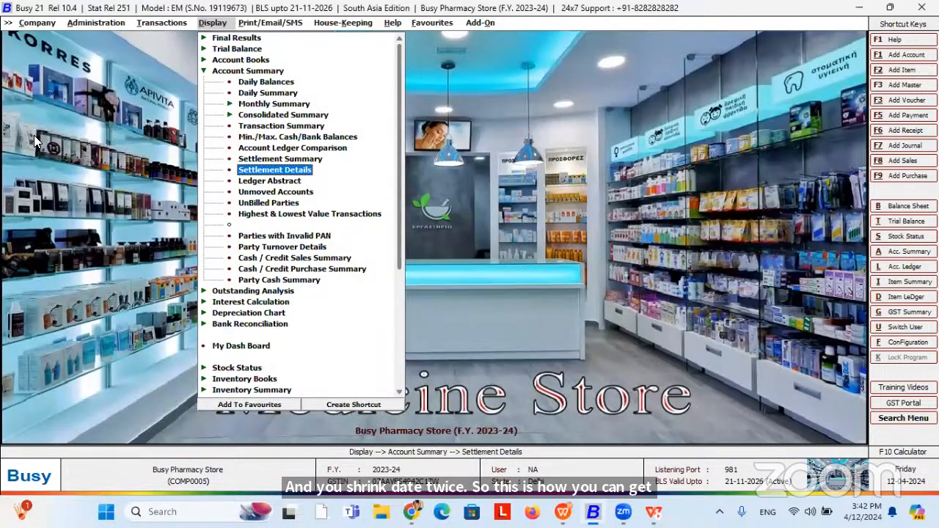
# Choose Sales Analysis > Item-wise > Standard-Monthly for All Items and accept the default account range.
pyautogui.press('Escape')
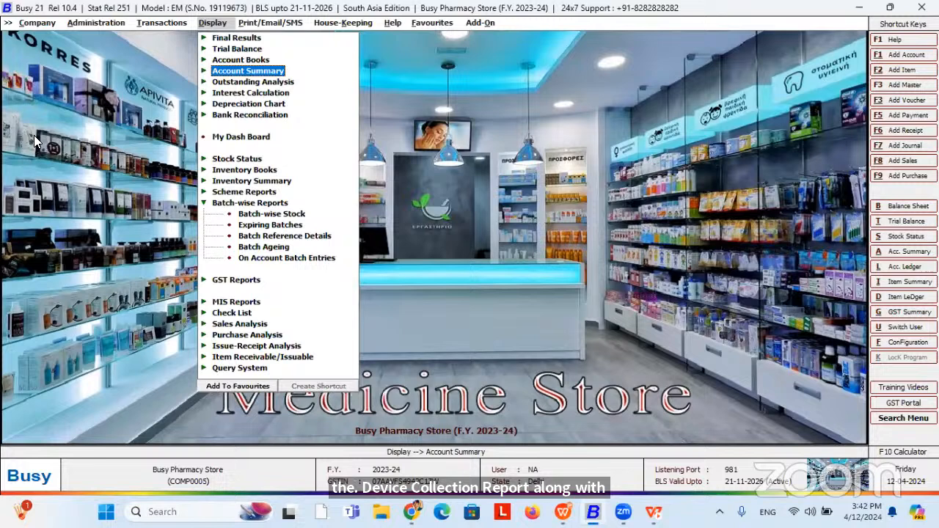
pyautogui.click(245, 325)
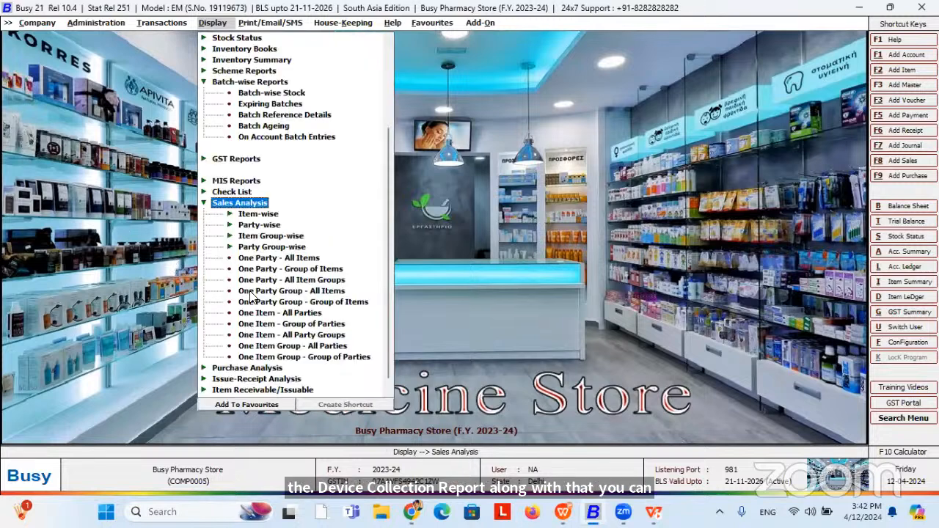
pyautogui.click(261, 225)
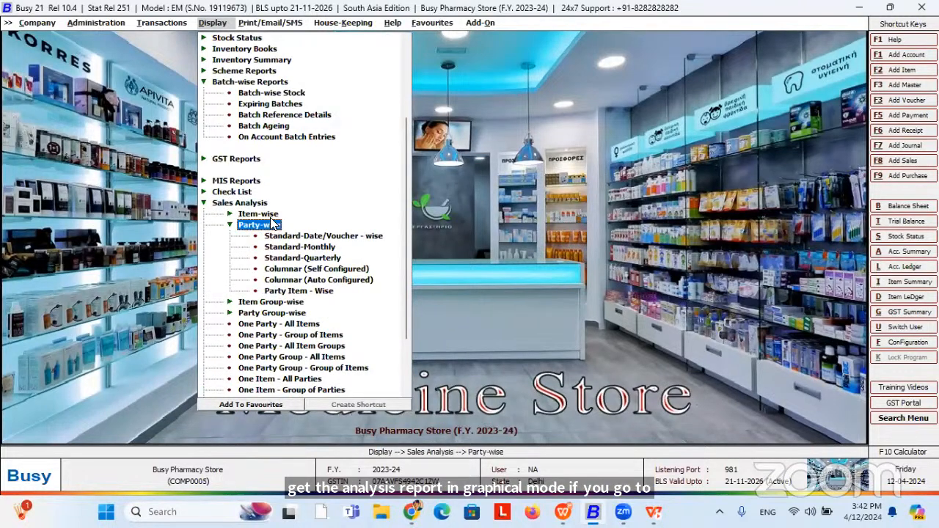
pyautogui.click(271, 216)
pyautogui.click(304, 238)
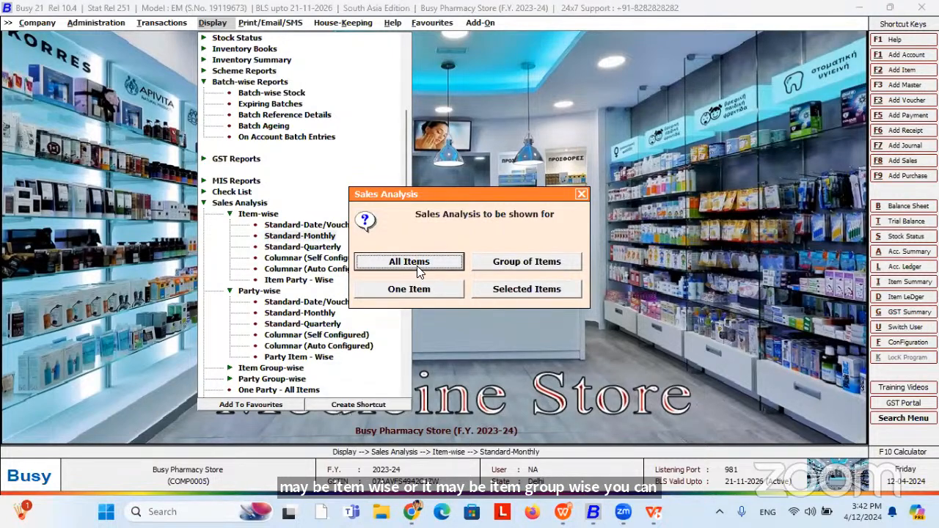
pyautogui.click(415, 266)
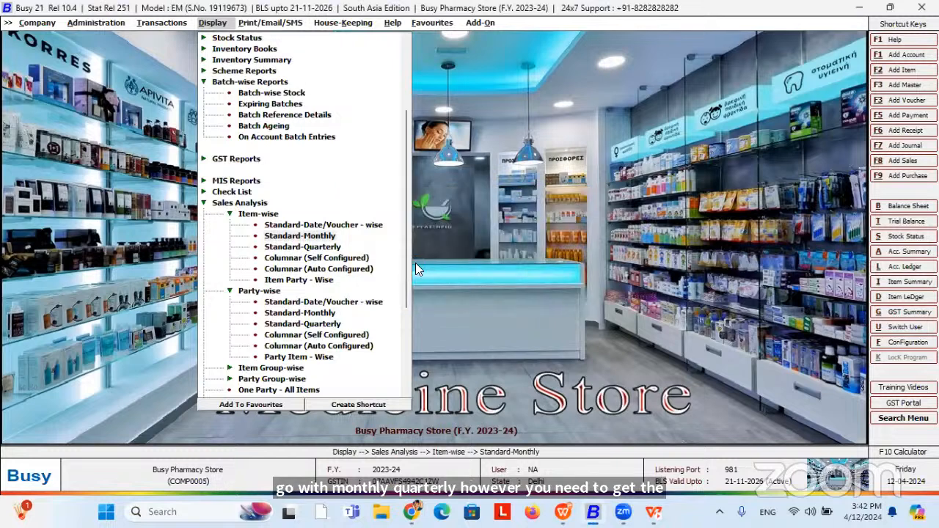
pyautogui.press('Return')
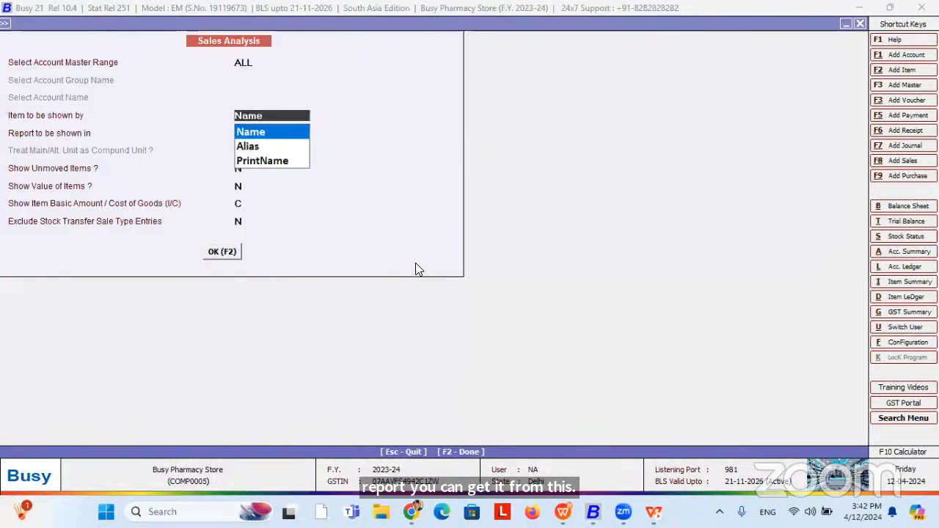
# Generate the monthly all-items analysis with ALL accounts, Name, Main Unit and item values shown.
pyautogui.press('Return')
pyautogui.press('Return')
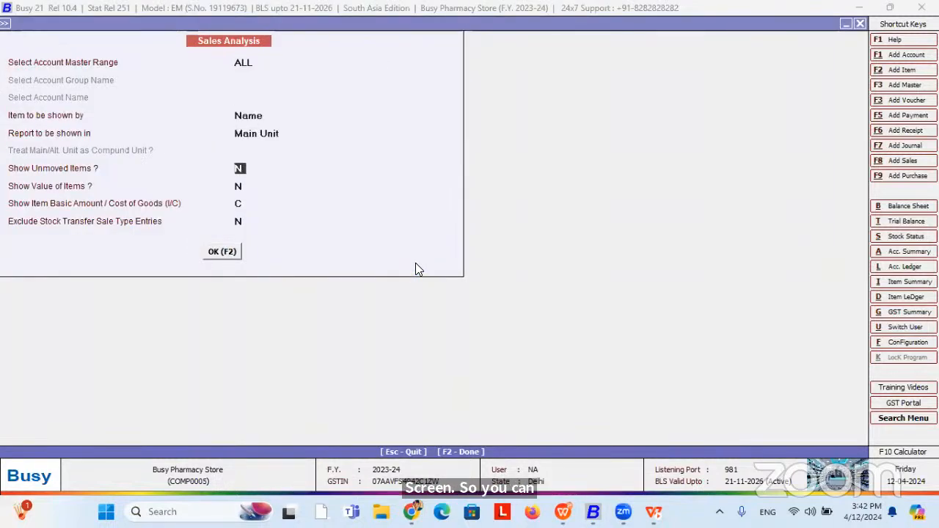
pyautogui.click(264, 63)
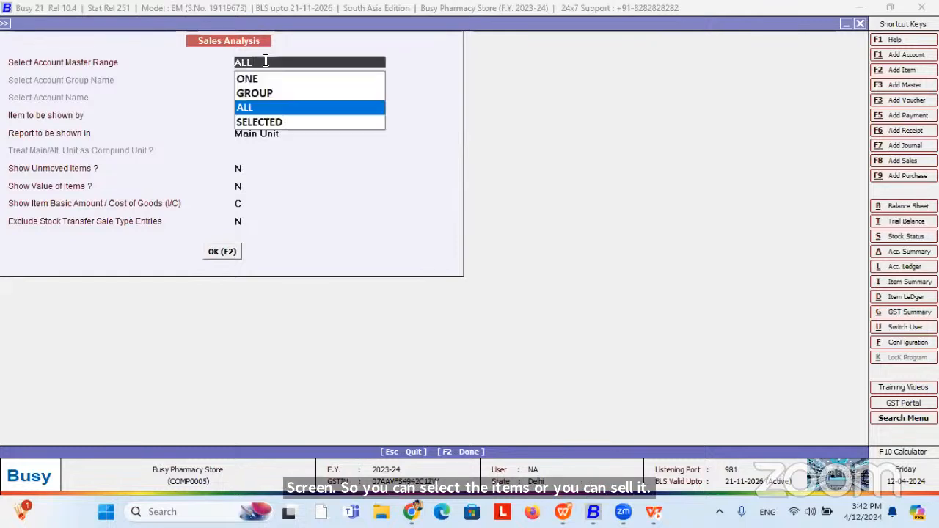
pyautogui.press('Return')
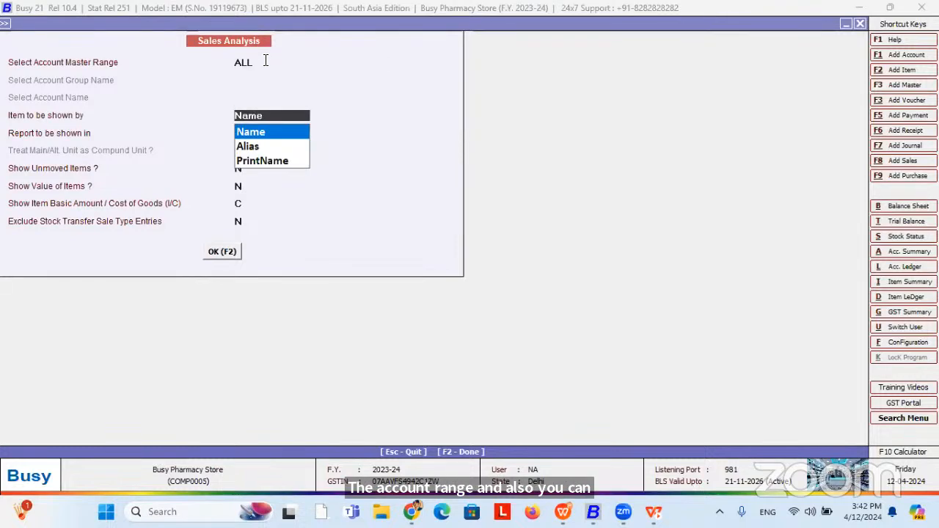
pyautogui.press('Return')
pyautogui.press('Return')
pyautogui.press('Return')
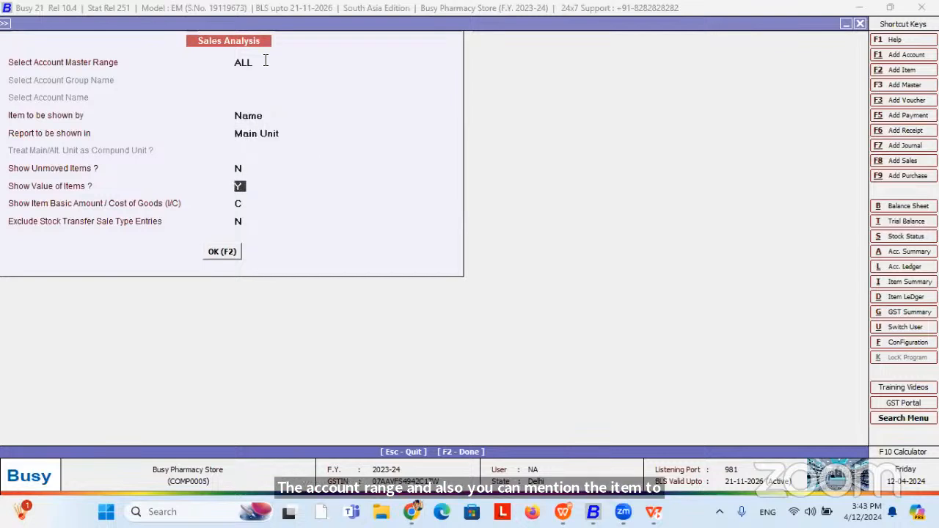
pyautogui.press('Return')
pyautogui.press('Return')
pyautogui.press('Return')
pyautogui.press('Return')
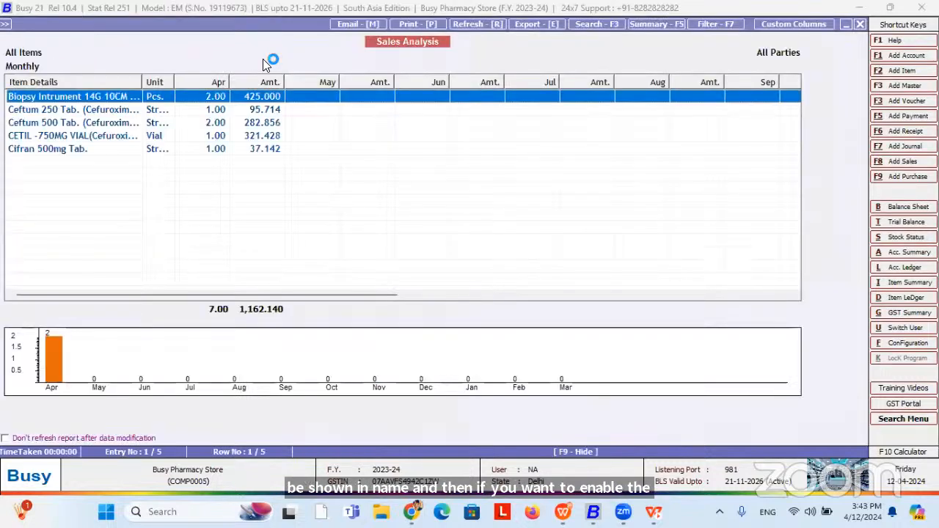
# Widen the Item Details column, view the sales graph, then close back to the options.
pyautogui.moveTo(143, 82); pyautogui.dragTo(191, 83)
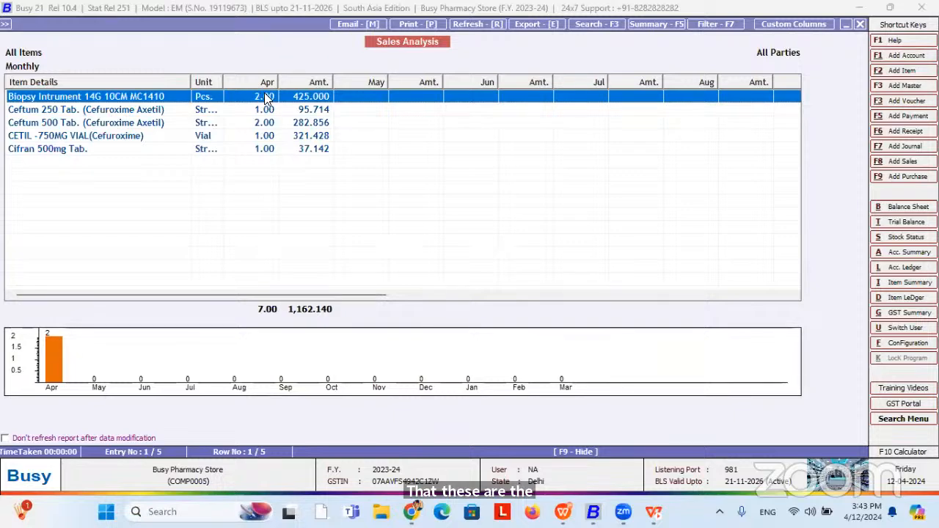
pyautogui.doubleClick(57, 352)
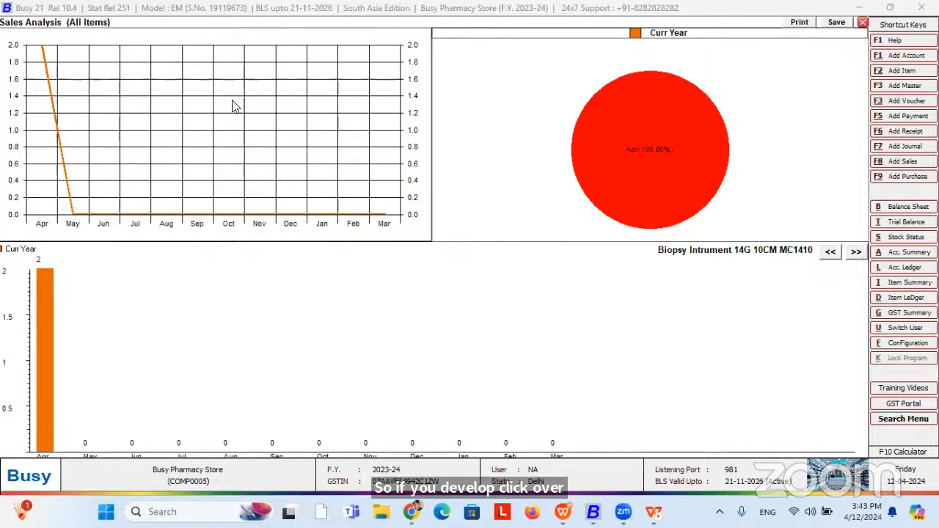
pyautogui.press('Escape')
pyautogui.press('Escape')
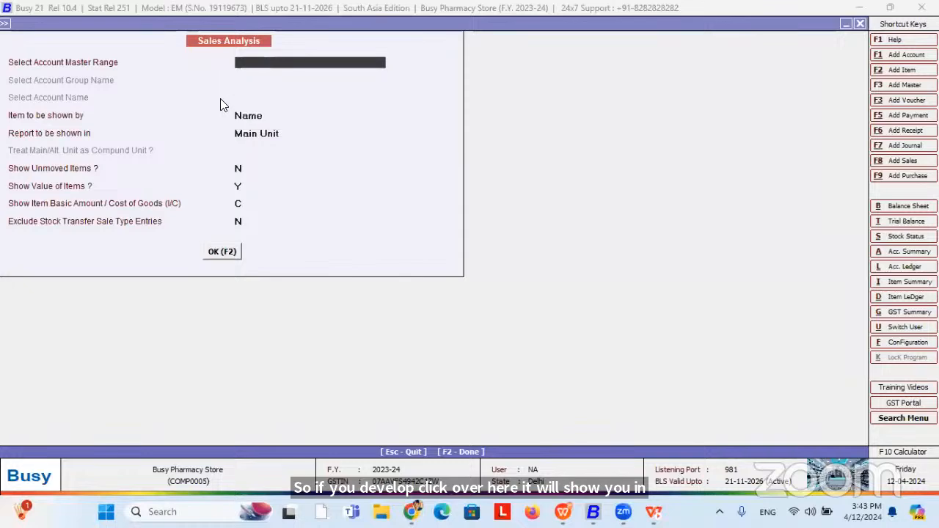
pyautogui.press('Escape')
pyautogui.press('Escape')
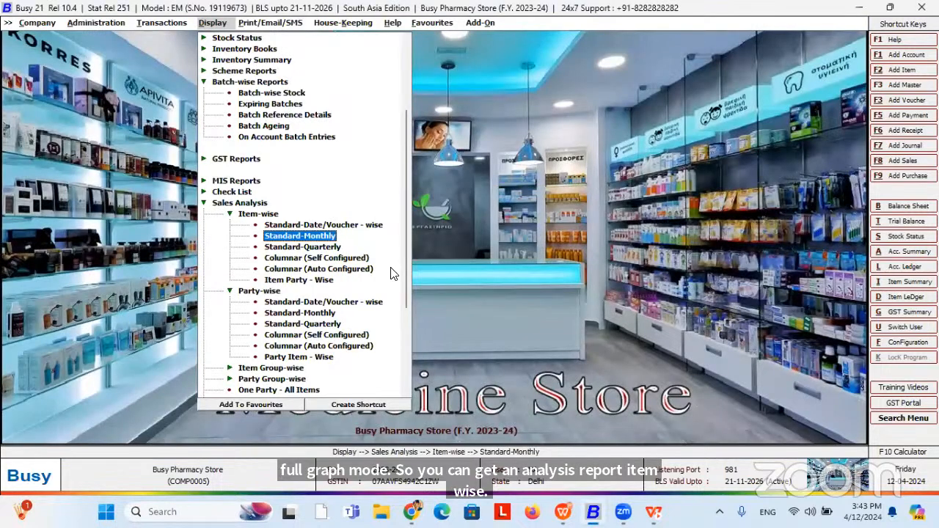
# Locate and open the One Party - All Items sales analysis report options.
pyautogui.moveTo(407, 279); pyautogui.dragTo(414, 340)
pyautogui.click(262, 269)
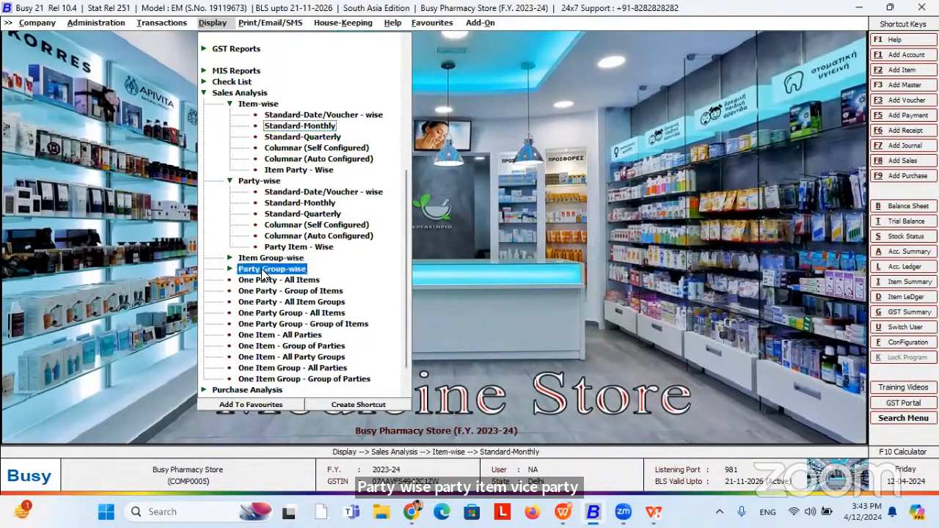
pyautogui.click(262, 270)
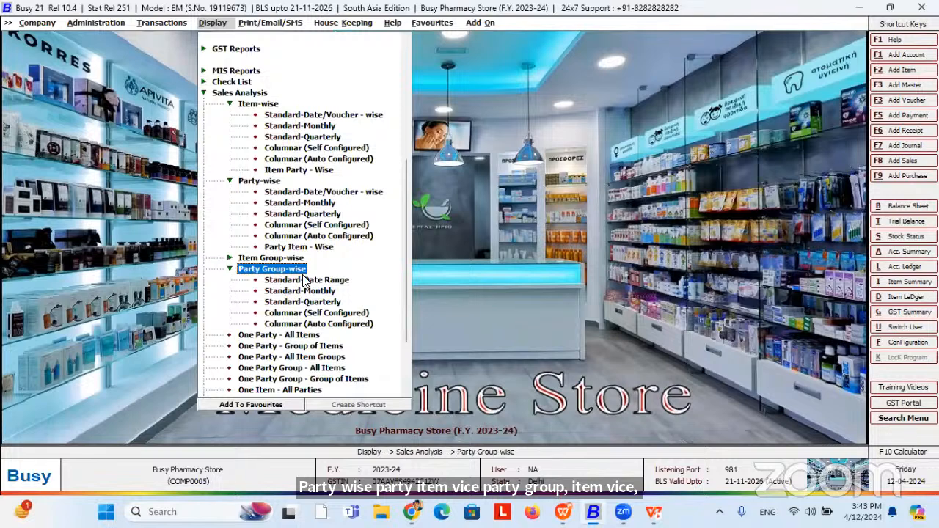
pyautogui.click(264, 259)
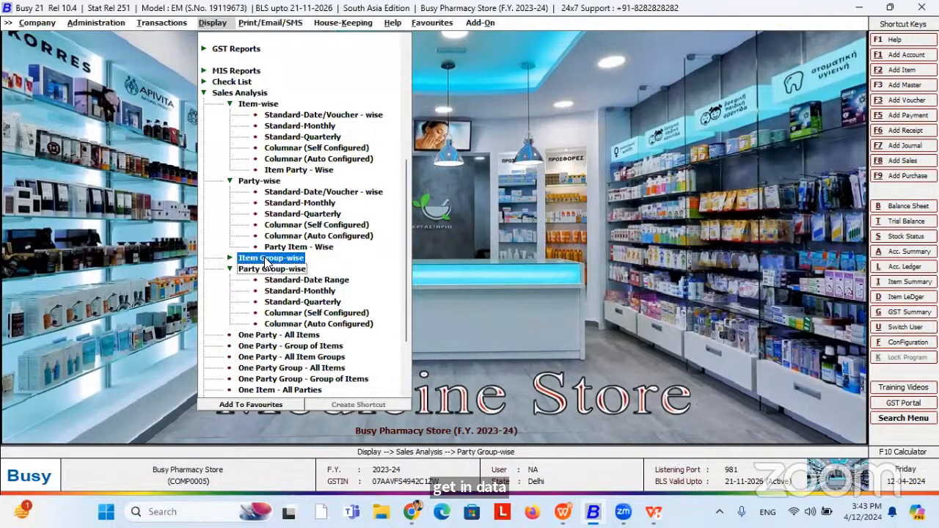
pyautogui.moveTo(406, 279); pyautogui.dragTo(421, 345)
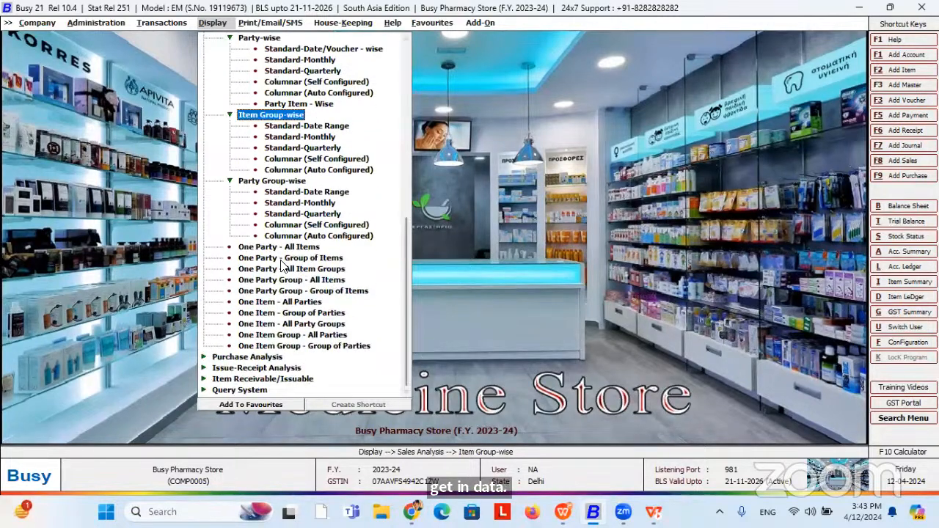
pyautogui.click(261, 249)
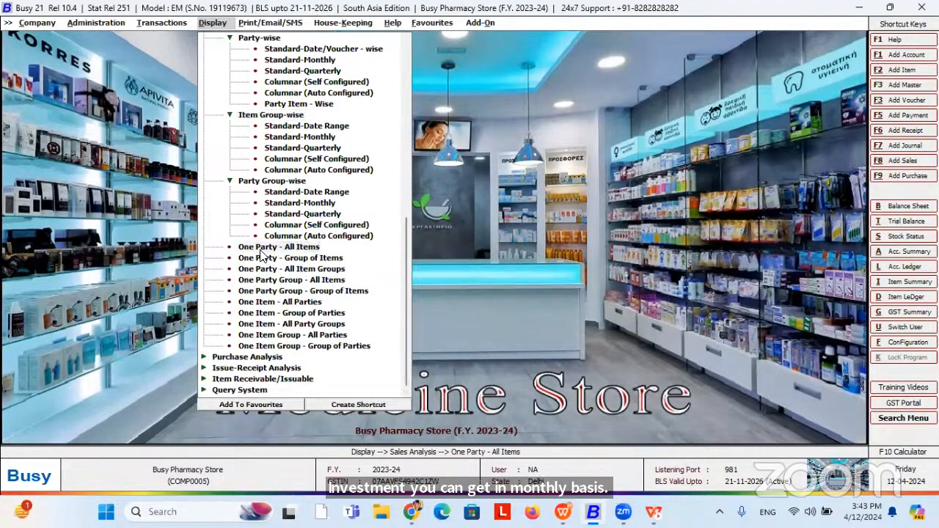
pyautogui.doubleClick(261, 250)
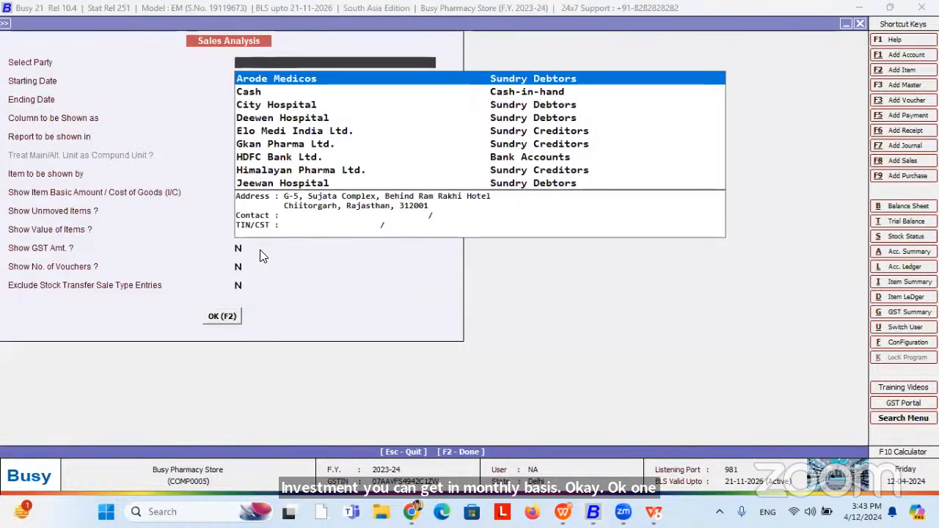
# Run the analysis for party Gkan Pharma Ltd., see it empty, and close it.
pyautogui.press('Down')
pyautogui.press('Down')
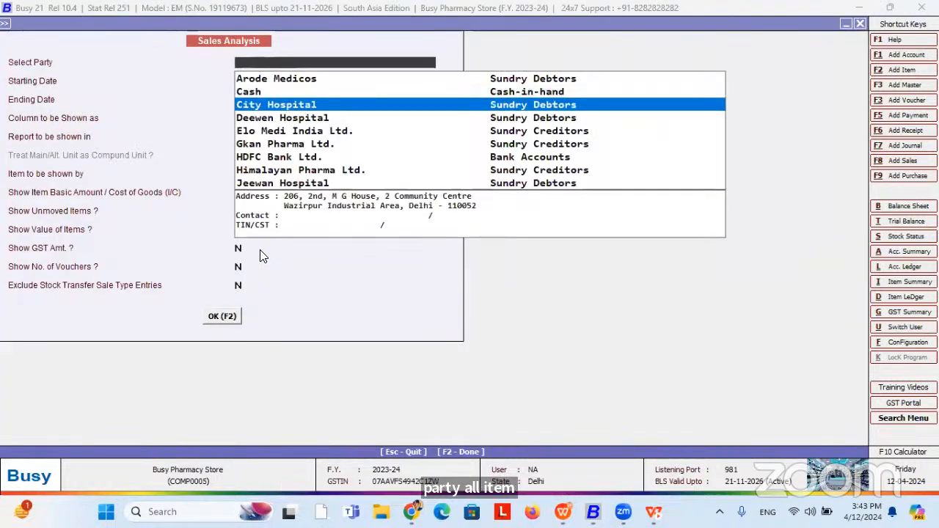
pyautogui.press('Down')
pyautogui.press('Down')
pyautogui.press('Down')
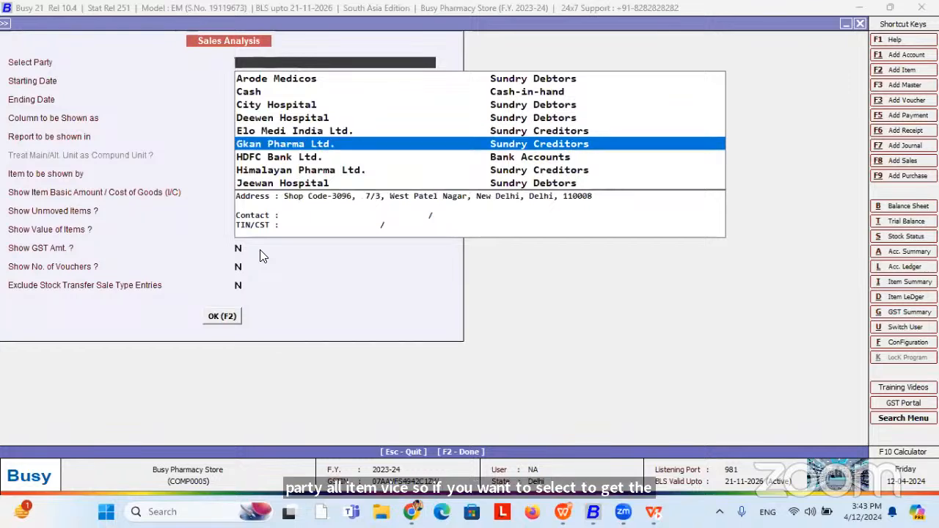
pyautogui.press('Return')
pyautogui.press('Return')
pyautogui.press('Return')
pyautogui.press('F2')
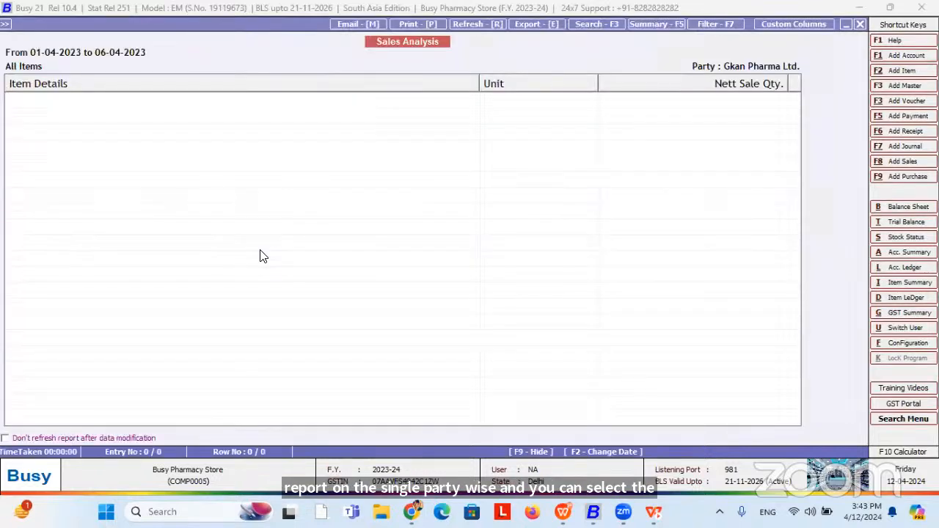
pyautogui.press('Escape')
pyautogui.press('Escape')
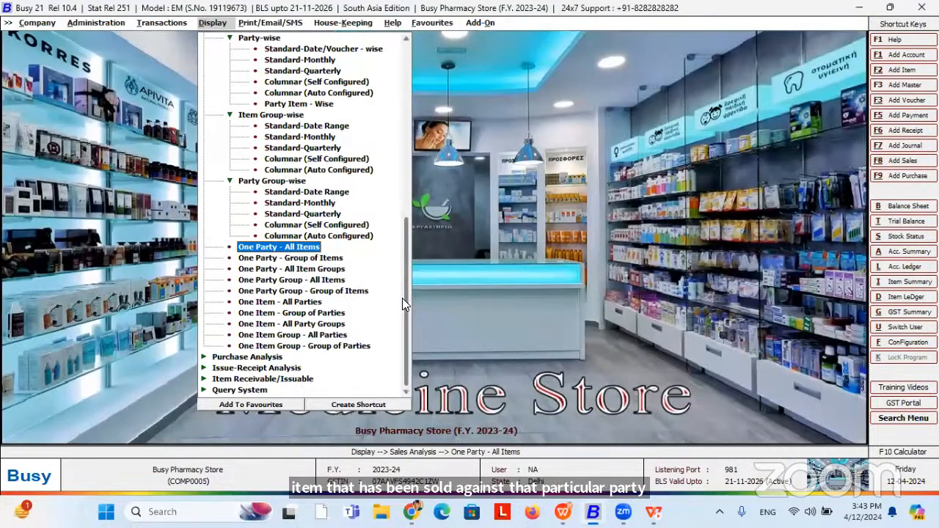
# Open GST Reports > GST Summaries > GST Summary for 01-04-2023 to 06-04-2023.
pyautogui.moveTo(404, 298); pyautogui.dragTo(398, 100)
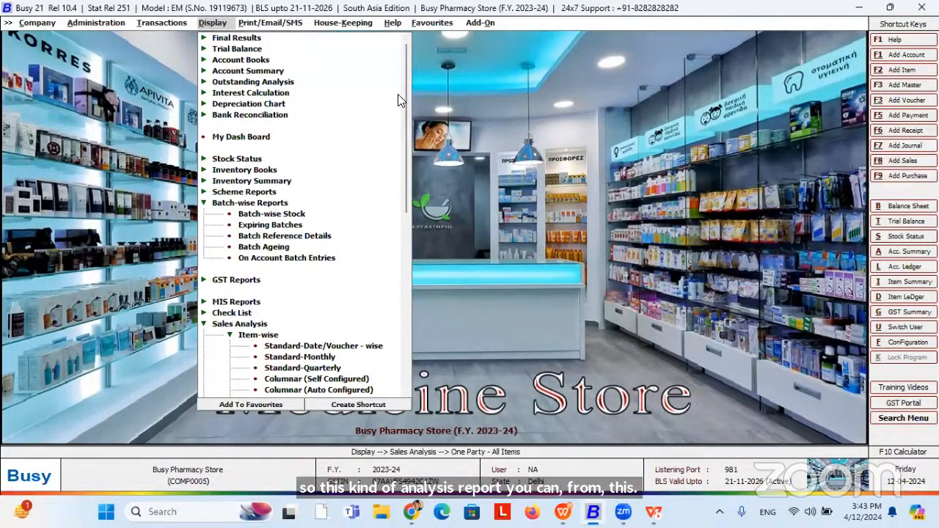
pyautogui.click(250, 282)
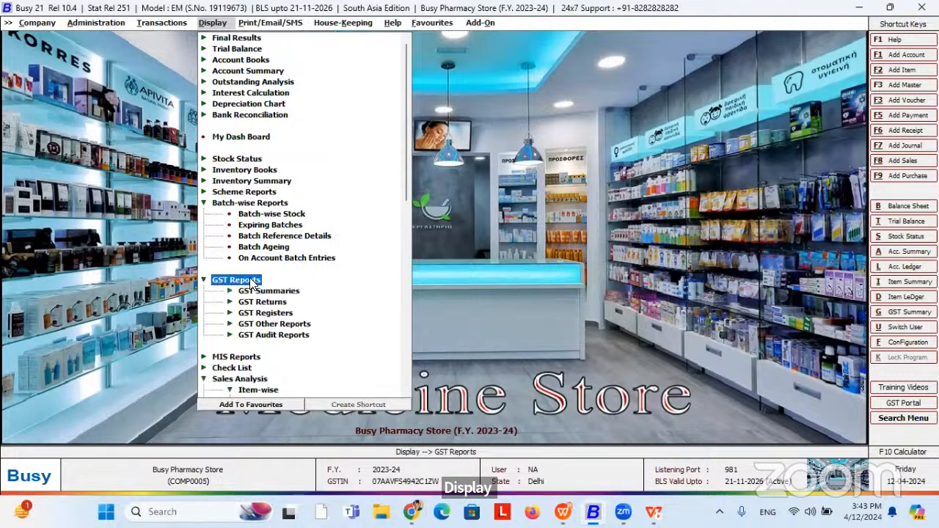
pyautogui.click(279, 292)
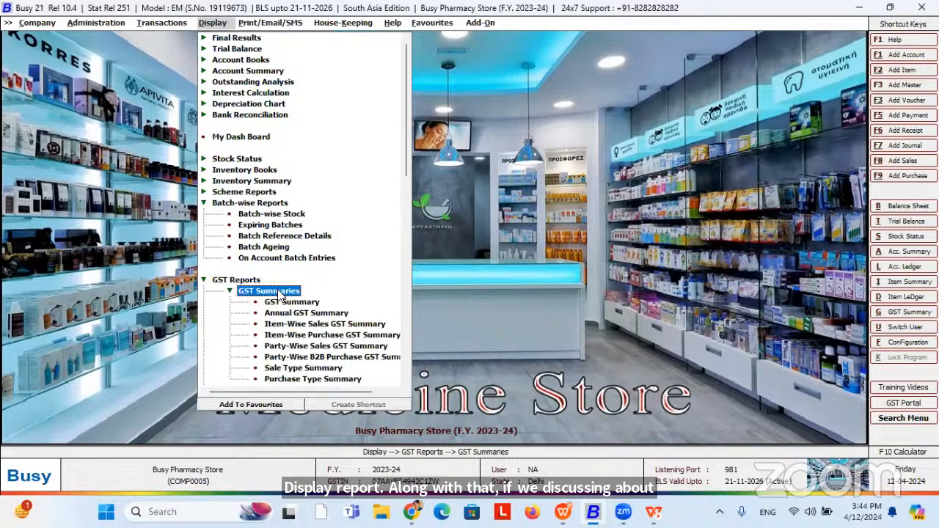
pyautogui.click(293, 302)
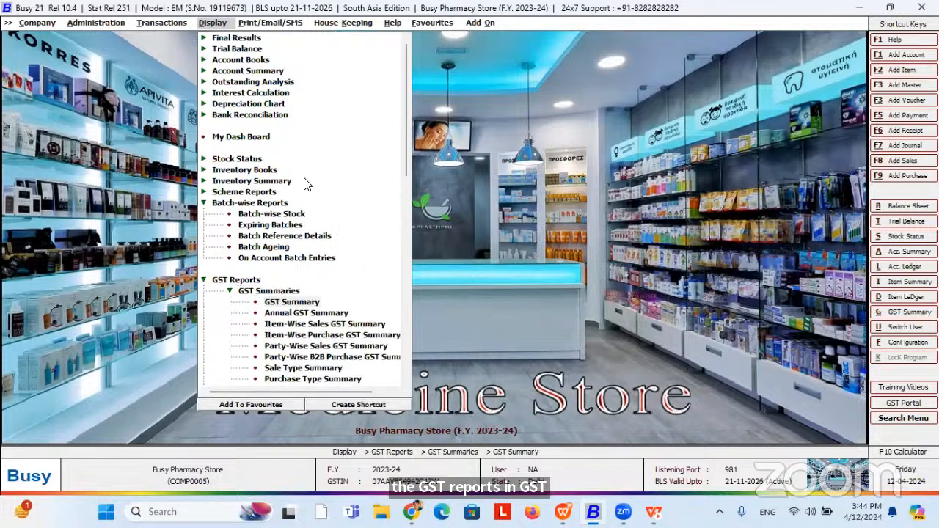
pyautogui.press('Return')
pyautogui.press('Return')
pyautogui.press('Return')
pyautogui.press('Return')
pyautogui.press('Return')
pyautogui.press('Return')
pyautogui.press('Return')
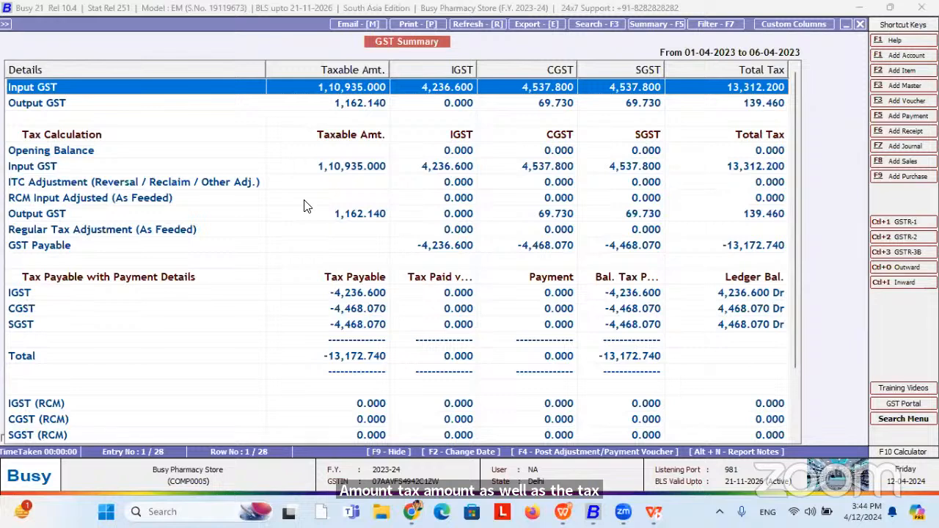
# Generate an Input/Output Adjustment journal in the Main series and close it unsaved.
pyautogui.press('F4')
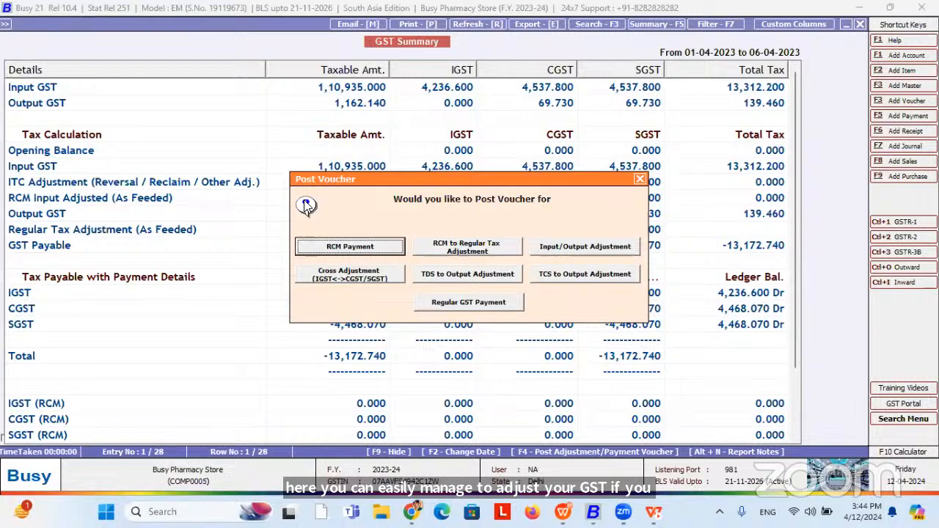
pyautogui.click(571, 251)
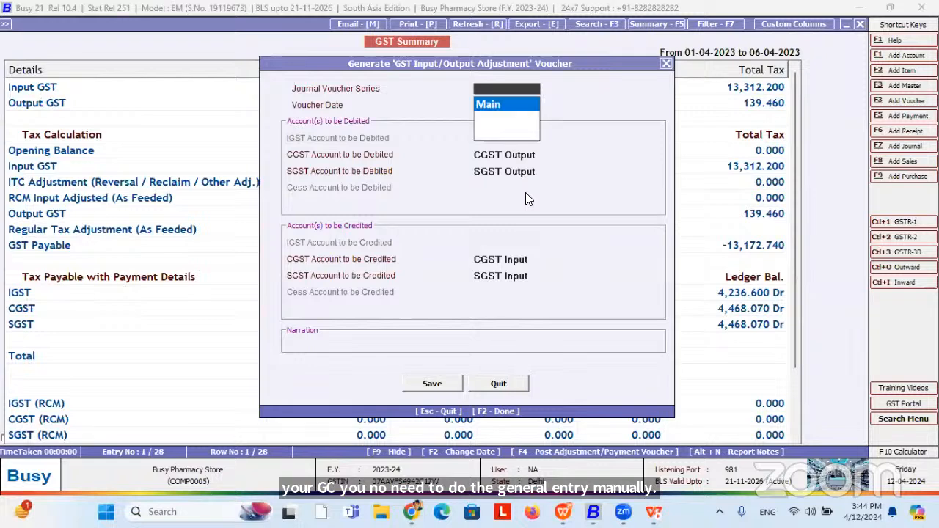
pyautogui.press('Return')
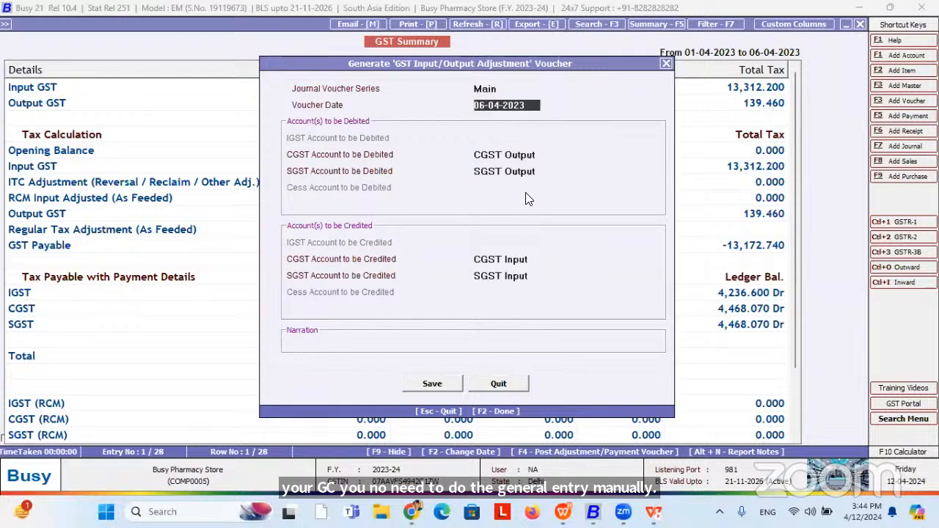
pyautogui.click(447, 389)
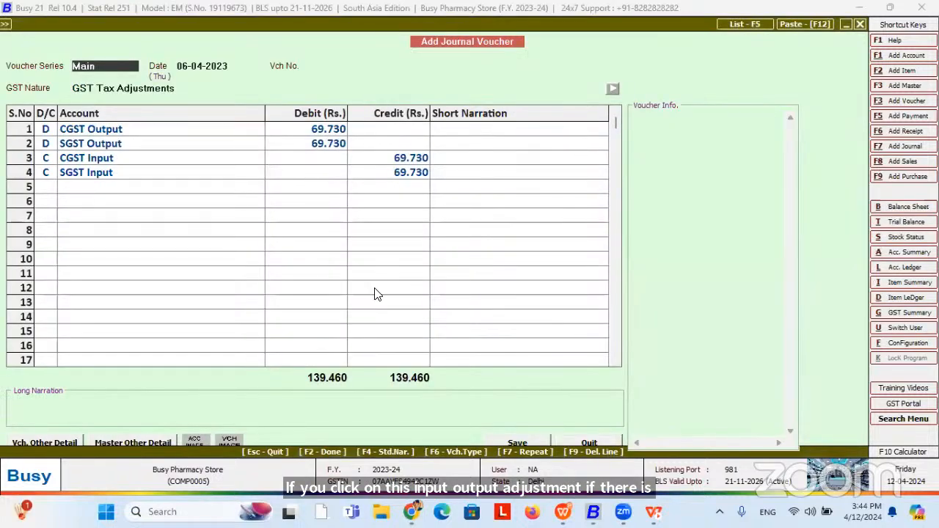
pyautogui.press('Escape')
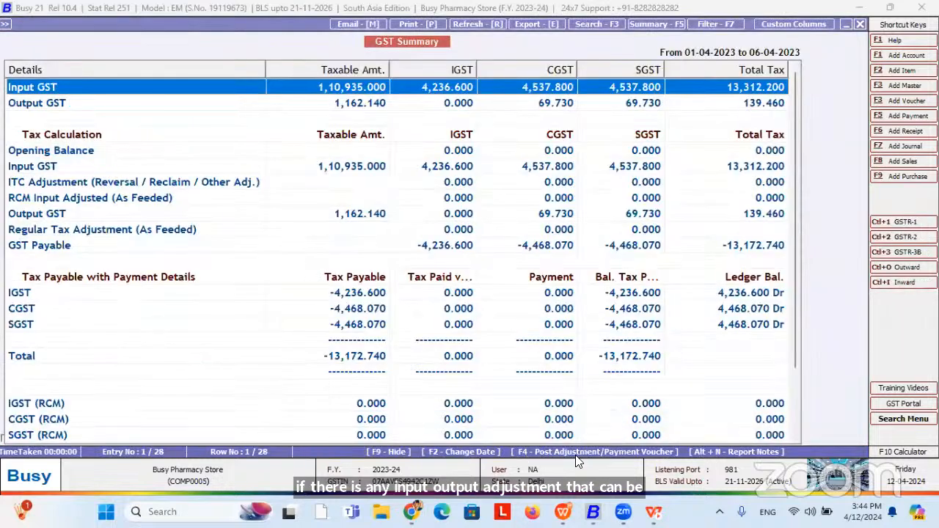
# Regenerate the adjustment journal, check its CGST Output row's 69.730 debit, then return to the posting options.
pyautogui.click(598, 454)
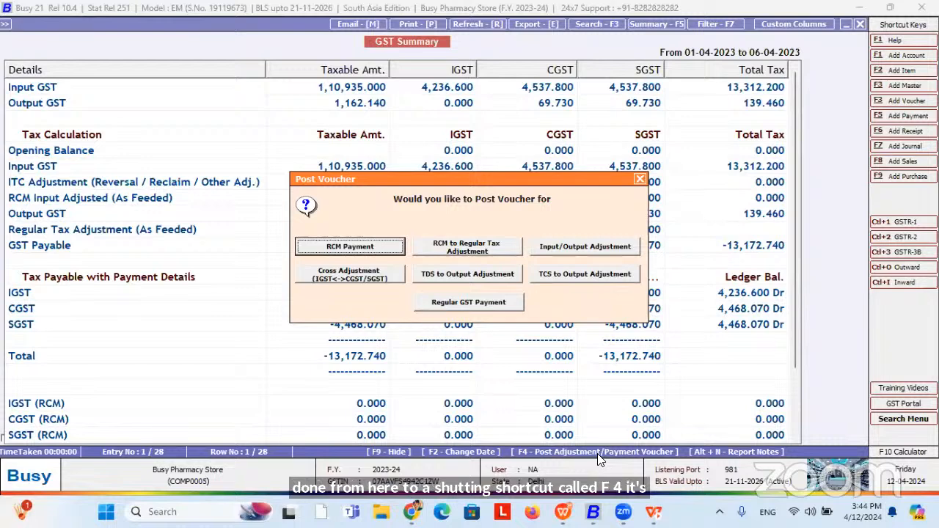
pyautogui.press('Right')
pyautogui.press('Right')
pyautogui.press('Return')
pyautogui.press('Return')
pyautogui.press('Return')
pyautogui.press('Return')
pyautogui.press('Return')
pyautogui.press('Return')
pyautogui.press('Return')
pyautogui.press('Return')
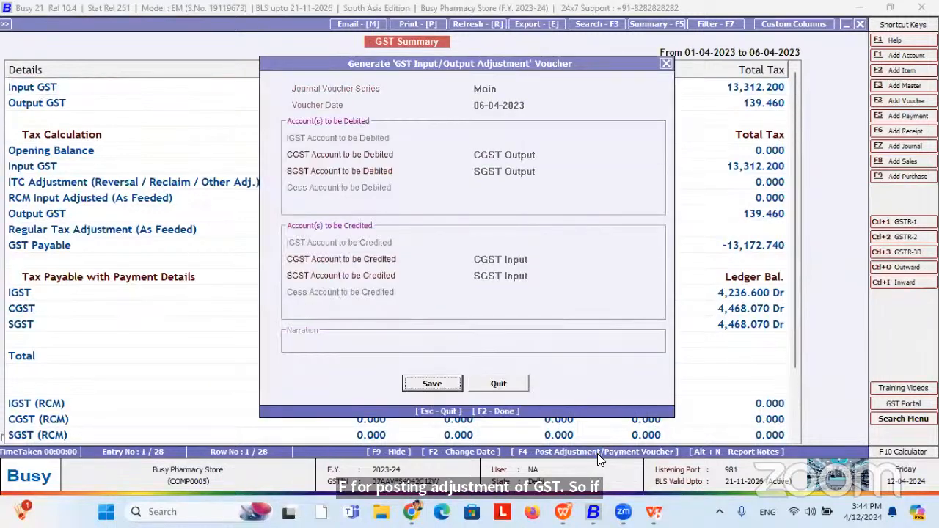
pyautogui.press('Return')
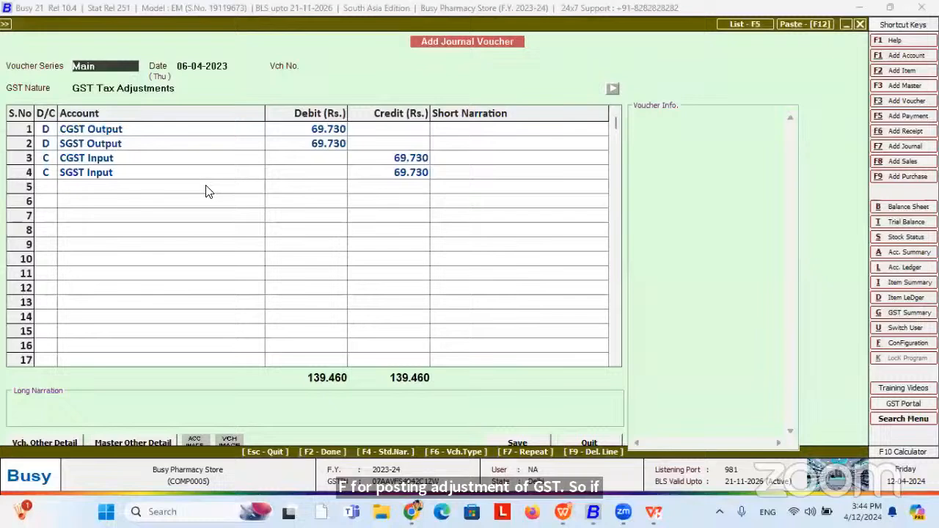
pyautogui.click(103, 130)
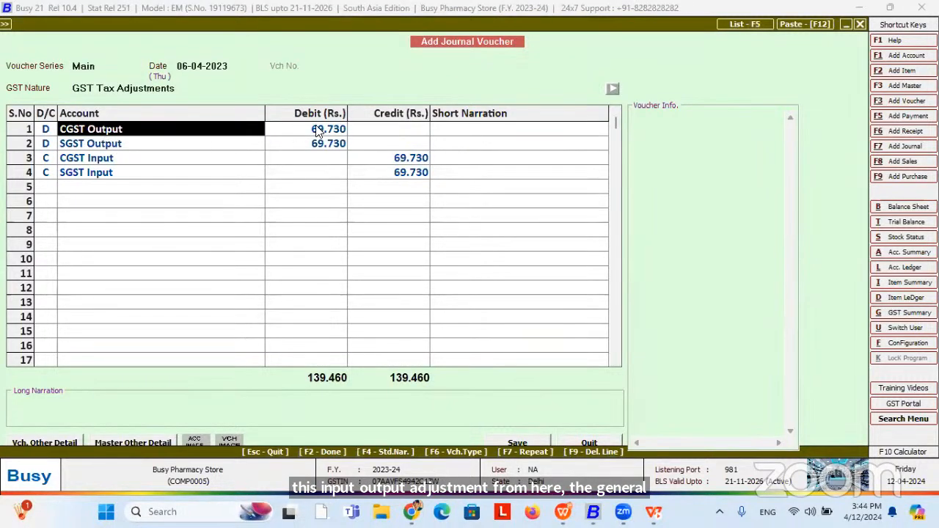
pyautogui.click(47, 131)
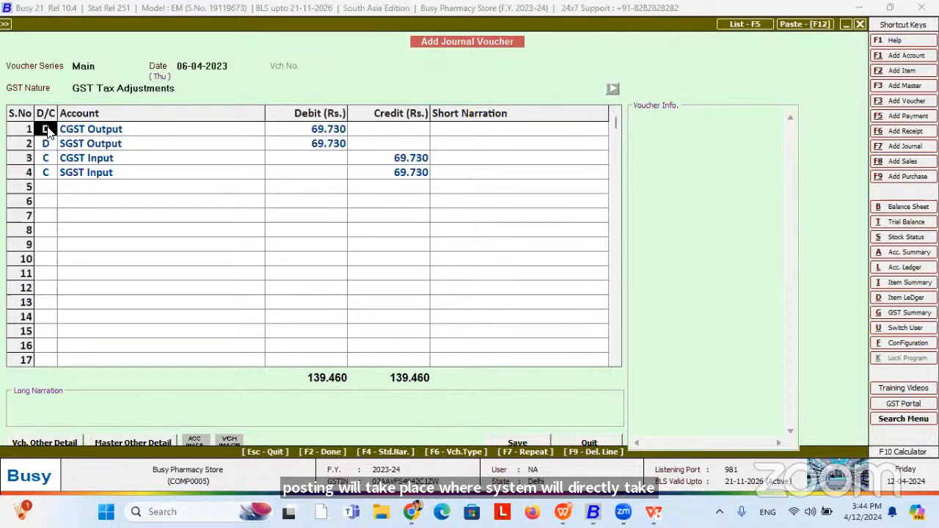
pyautogui.click(305, 132)
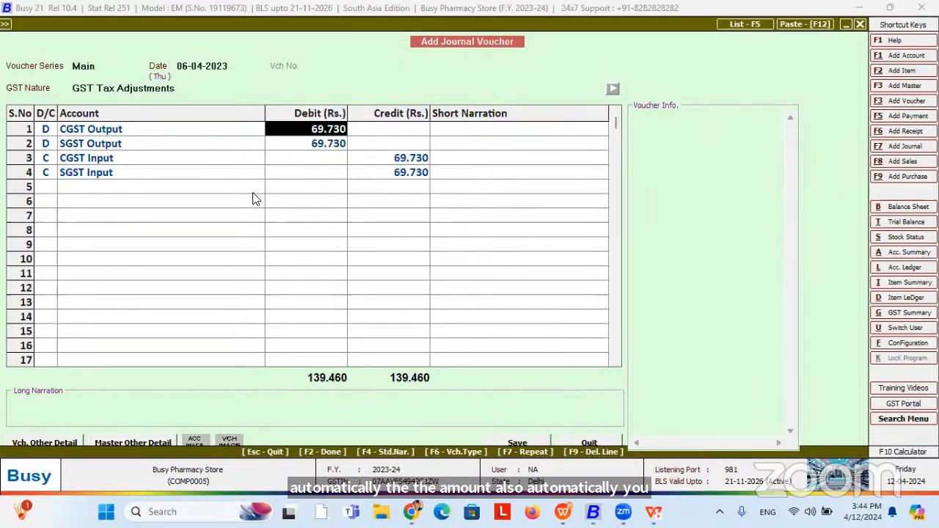
pyautogui.hotkey('alt', 'g')
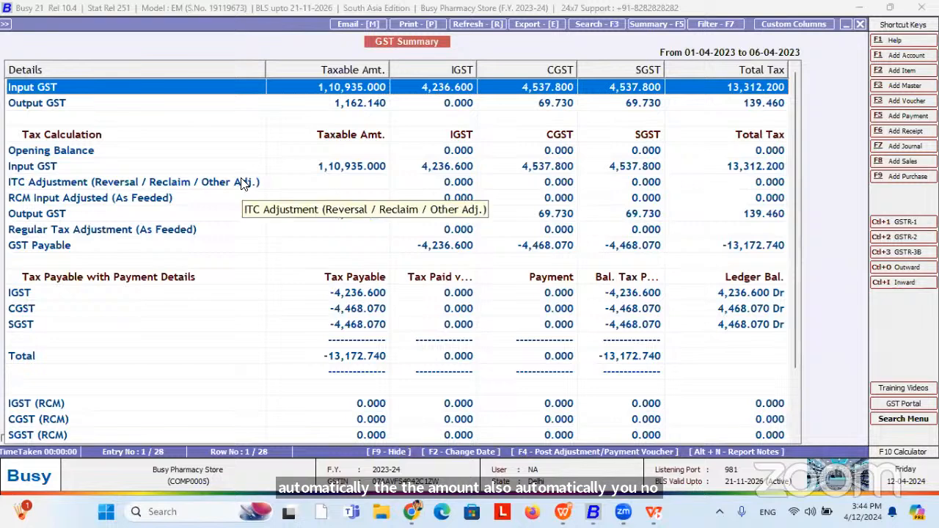
pyautogui.press('F4')
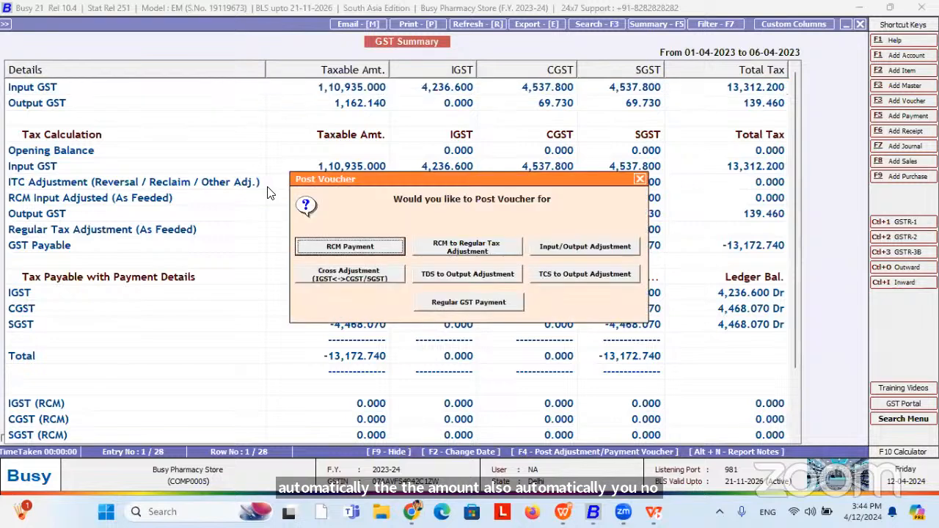
# Start a Regular GST Payment voucher in the Main series, dismissing the error and blank credit-account warnings.
pyautogui.click(473, 302)
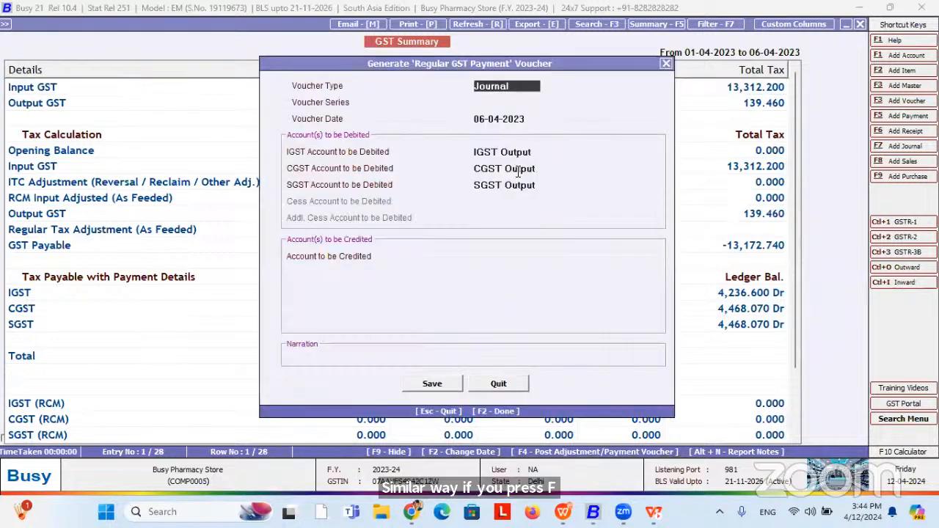
pyautogui.click(444, 384)
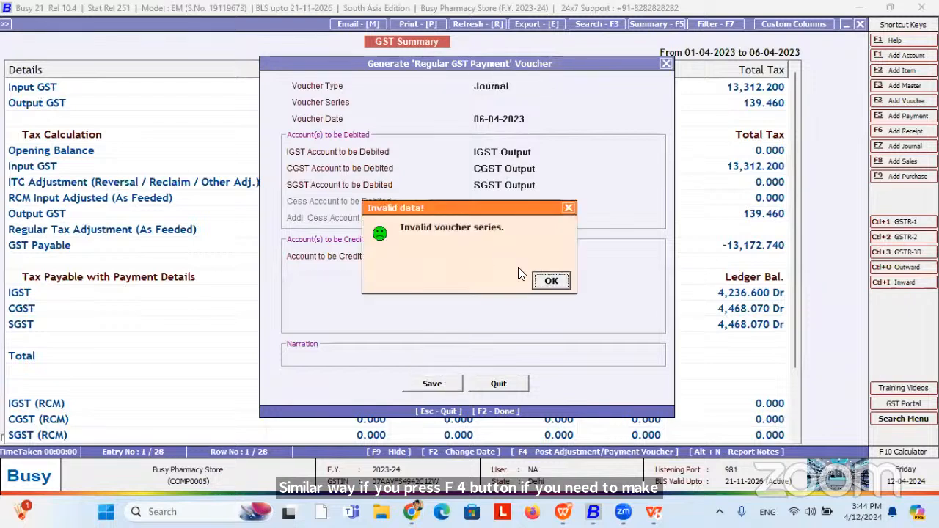
pyautogui.click(542, 280)
pyautogui.press('Return')
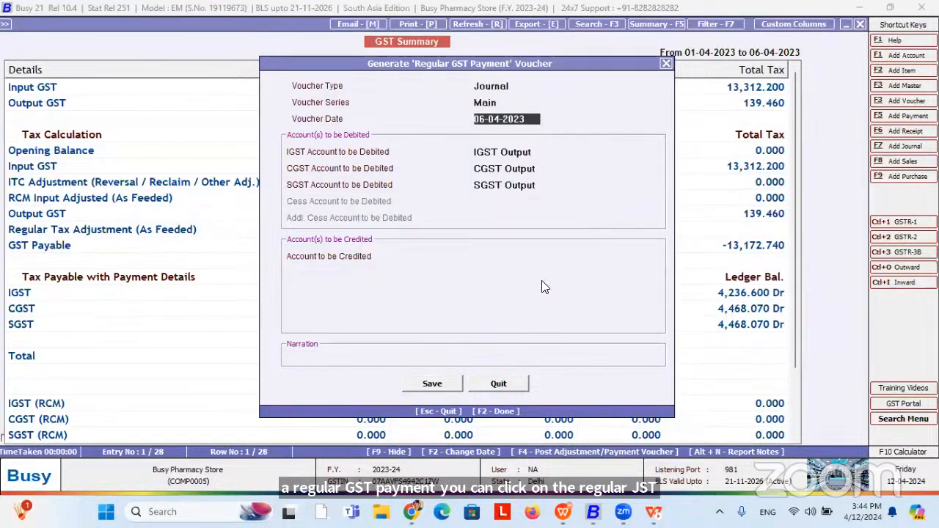
pyautogui.click(443, 383)
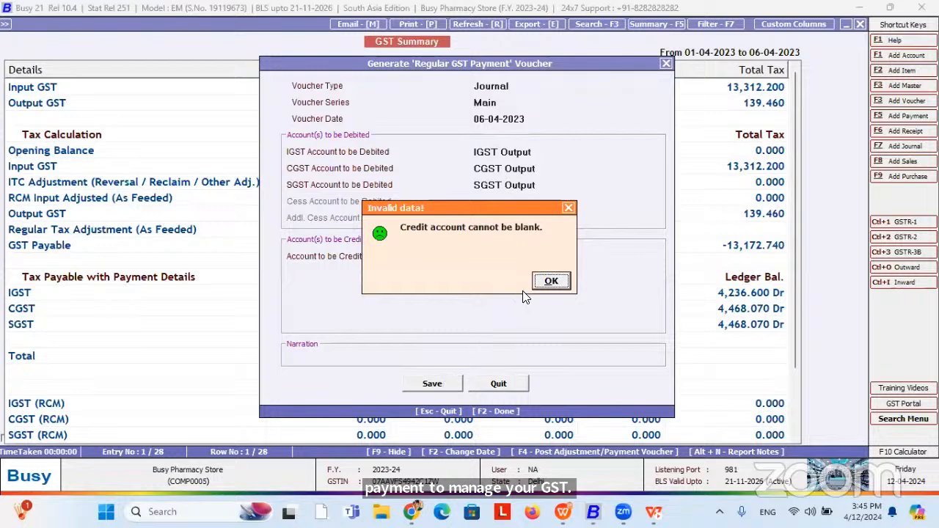
pyautogui.click(550, 281)
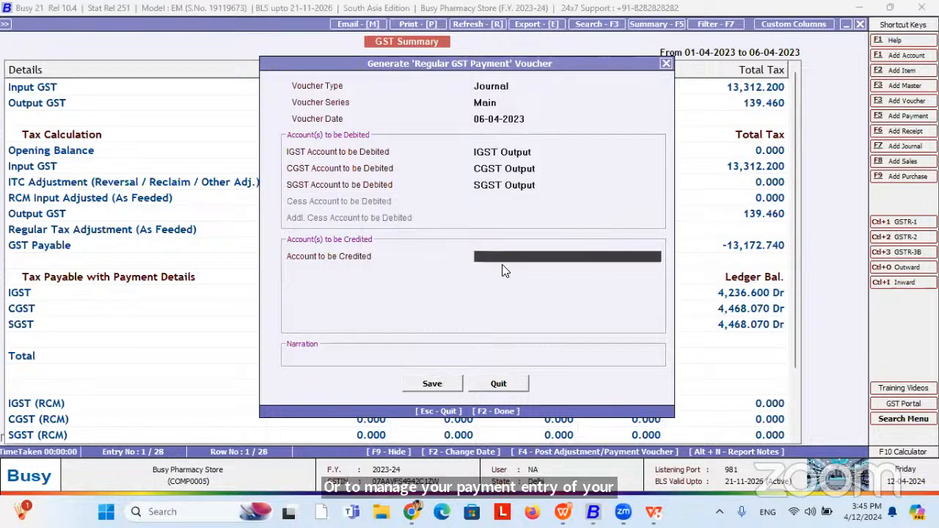
# Credit HDFC Bank Ltd., generate the GST payment journal, review its lines and close it unsaved.
pyautogui.write('hdfc')
pyautogui.press('Return')
pyautogui.press('Return')
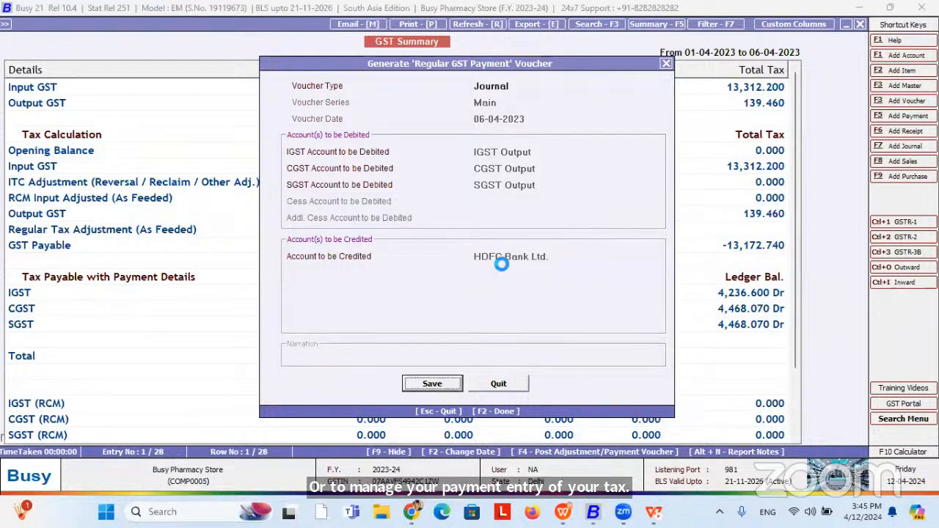
pyautogui.press('Return')
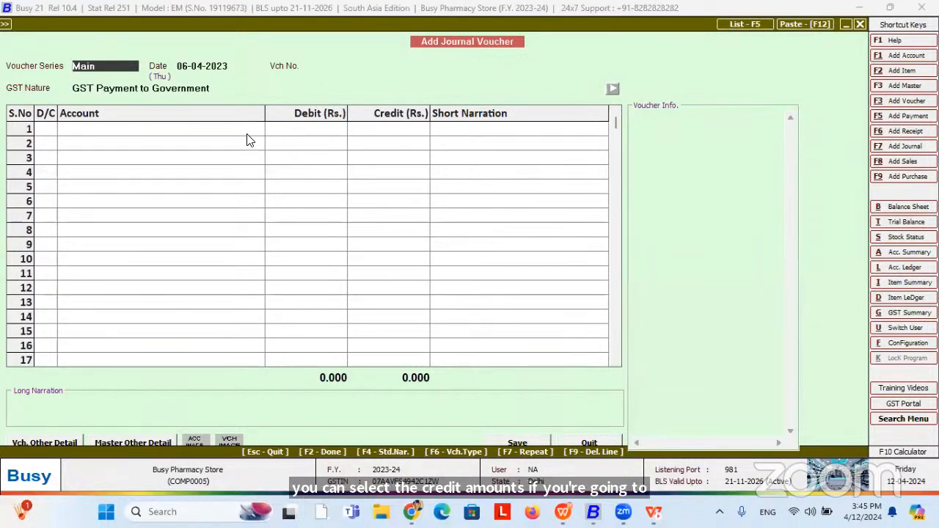
pyautogui.click(169, 134)
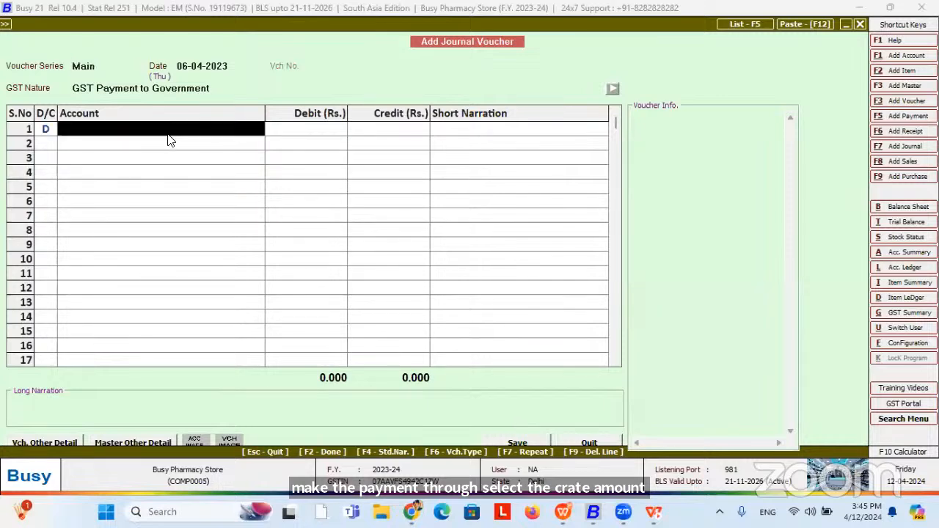
pyautogui.click(347, 187)
pyautogui.press('Escape')
pyautogui.press('Escape')
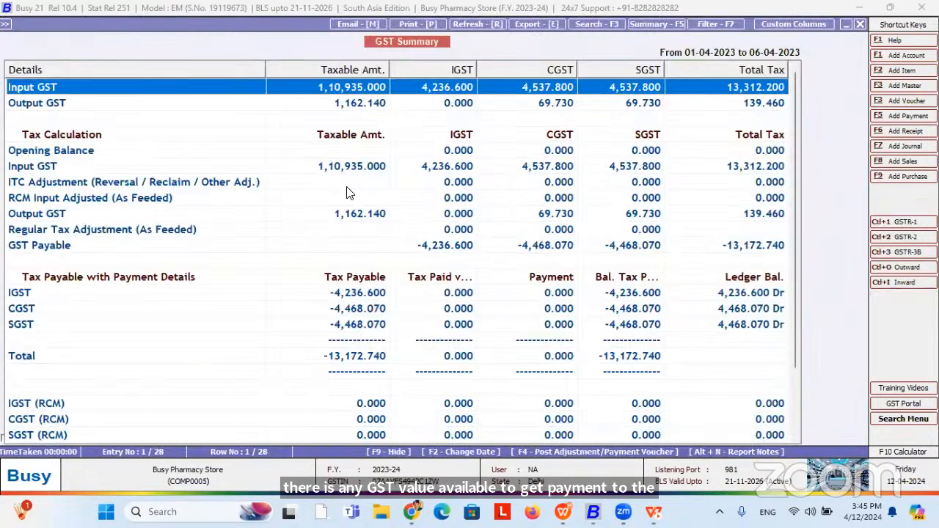
# Leave the GST Summary and open the GSTR-1 eReturn under GST Returns.
pyautogui.press('Escape')
pyautogui.press('Escape')
pyautogui.press('Escape')
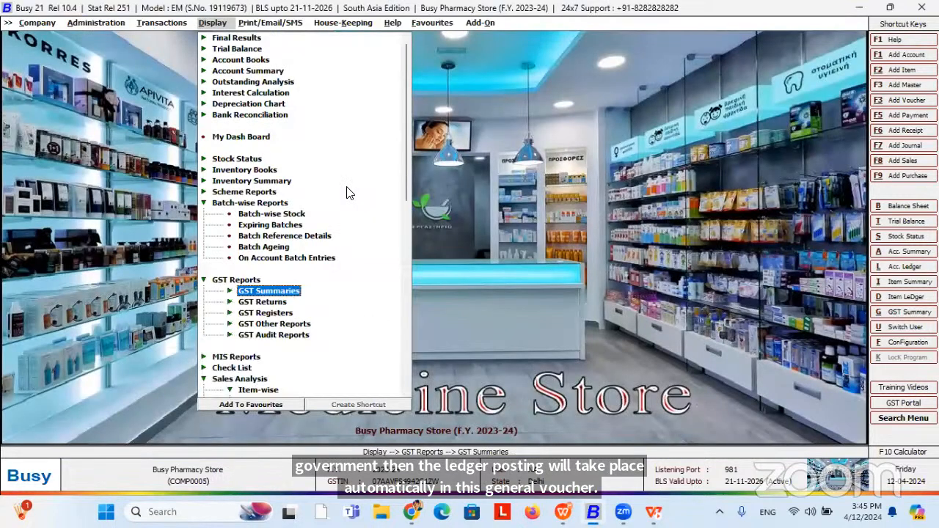
pyautogui.press('Down')
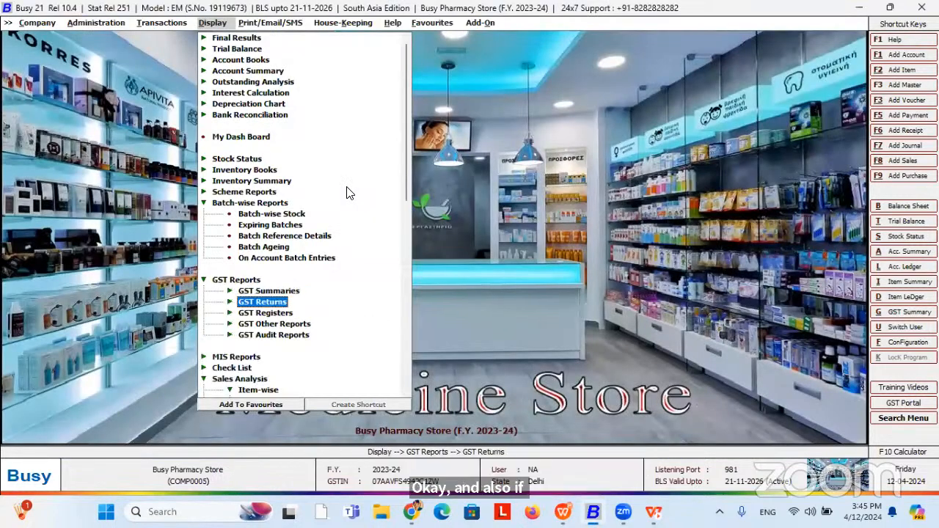
pyautogui.press('Return')
pyautogui.press('Down')
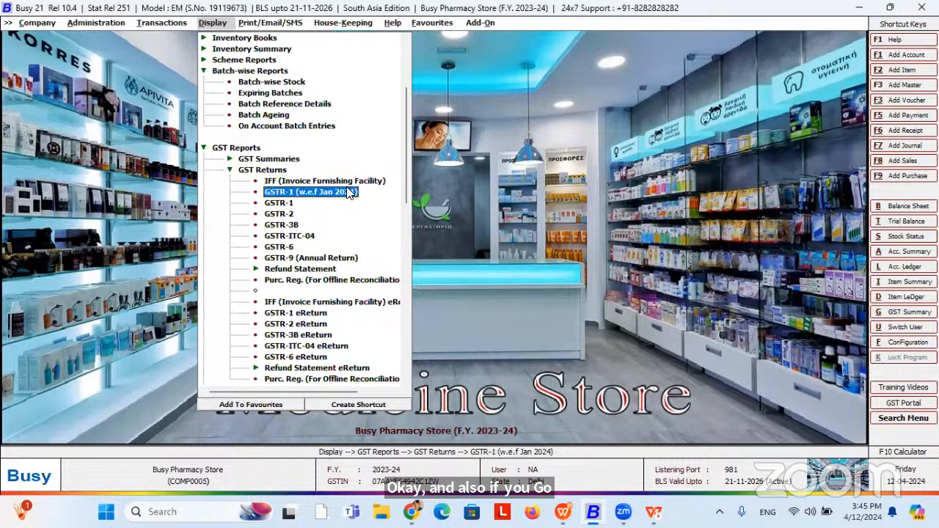
pyautogui.press('Down')
pyautogui.press('Down')
pyautogui.press('Down')
pyautogui.press('Down')
pyautogui.press('Down')
pyautogui.press('Down')
pyautogui.press('Down')
pyautogui.press('Down')
pyautogui.press('Down')
pyautogui.press('Down')
pyautogui.press('Down')
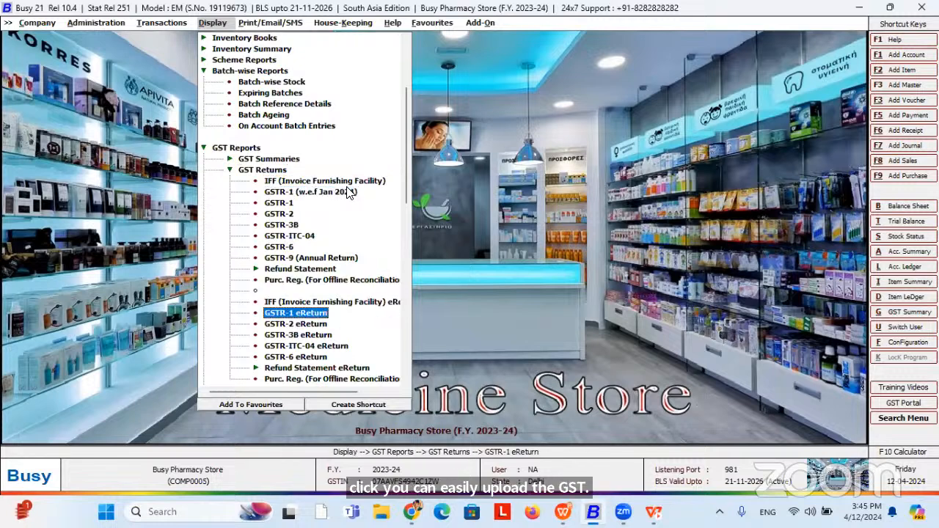
pyautogui.press('Return')
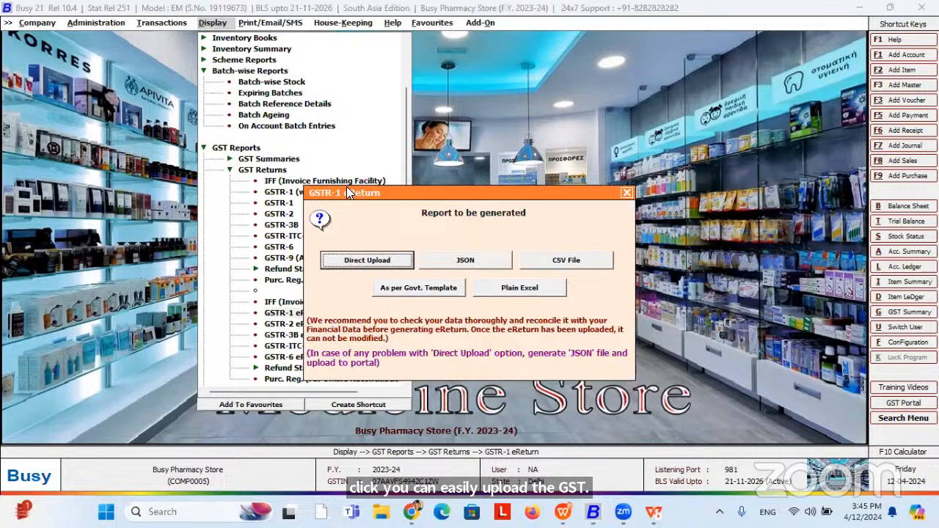
# Choose Direct Upload, accept the settings, and check transactions for errors, finding no invalid entries.
pyautogui.click(380, 264)
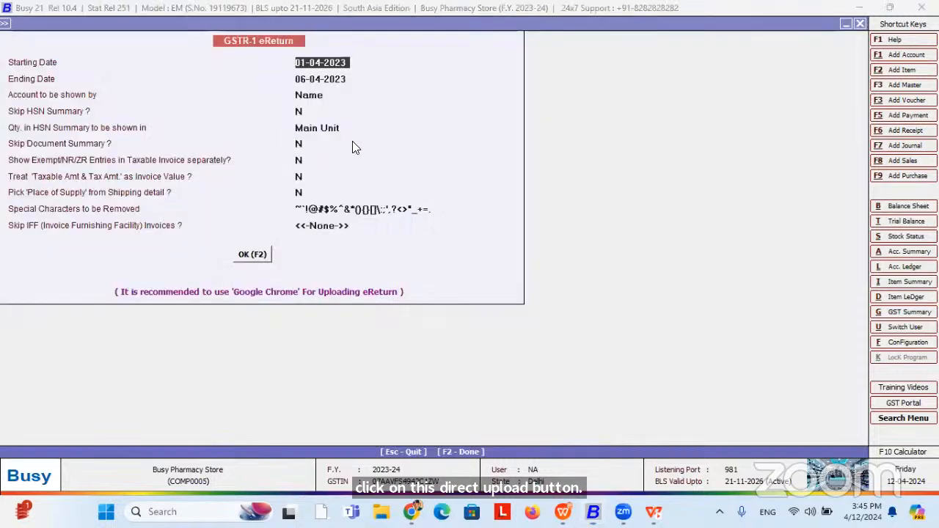
pyautogui.click(253, 254)
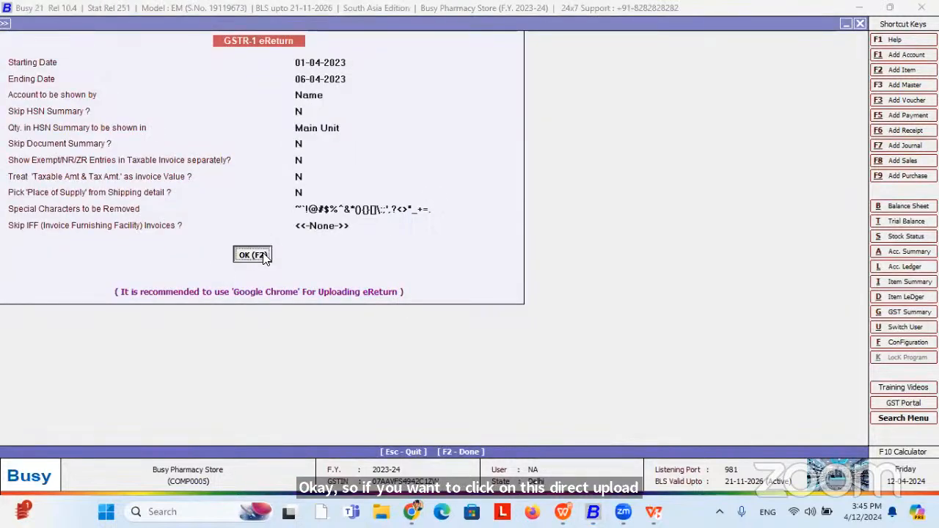
pyautogui.click(264, 256)
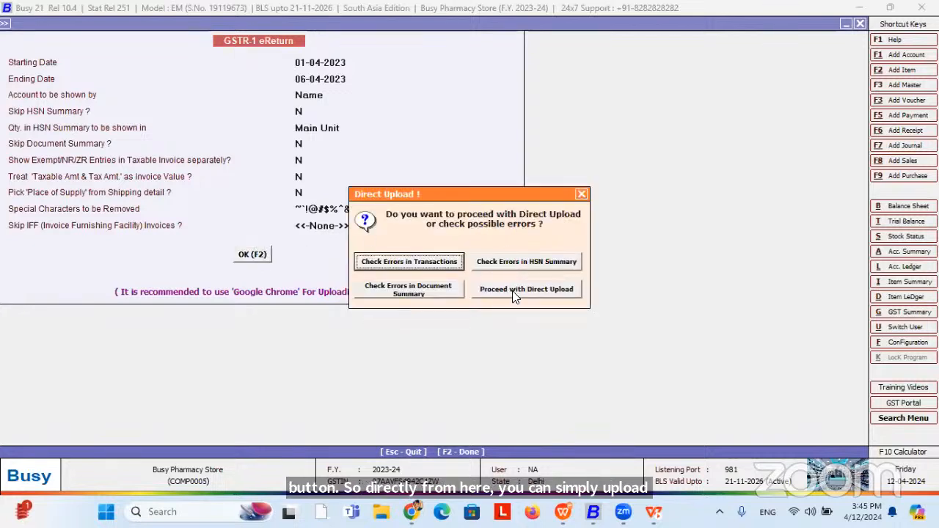
pyautogui.click(443, 264)
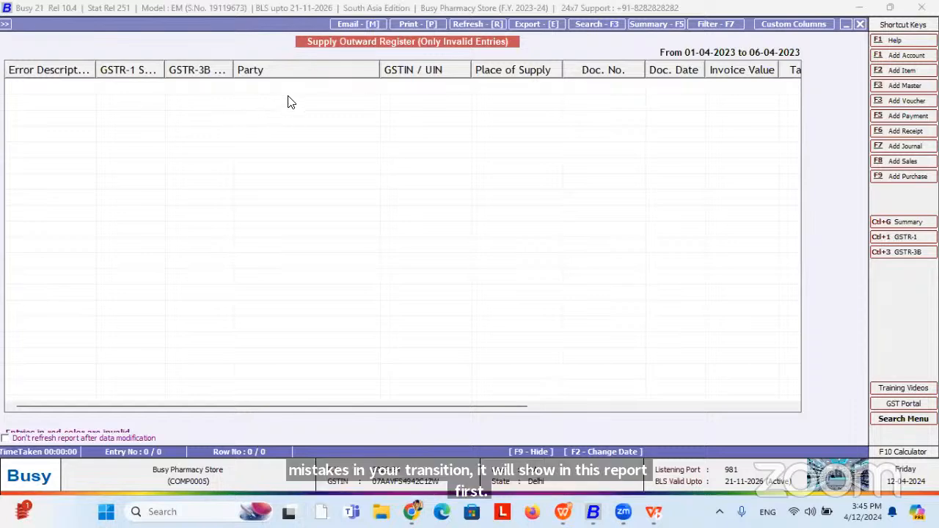
pyautogui.press('Escape')
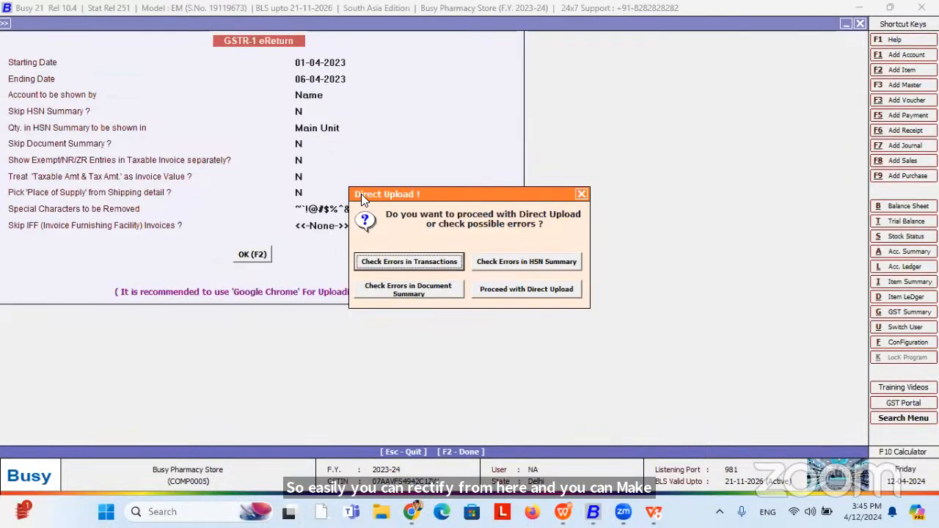
pyautogui.click(540, 288)
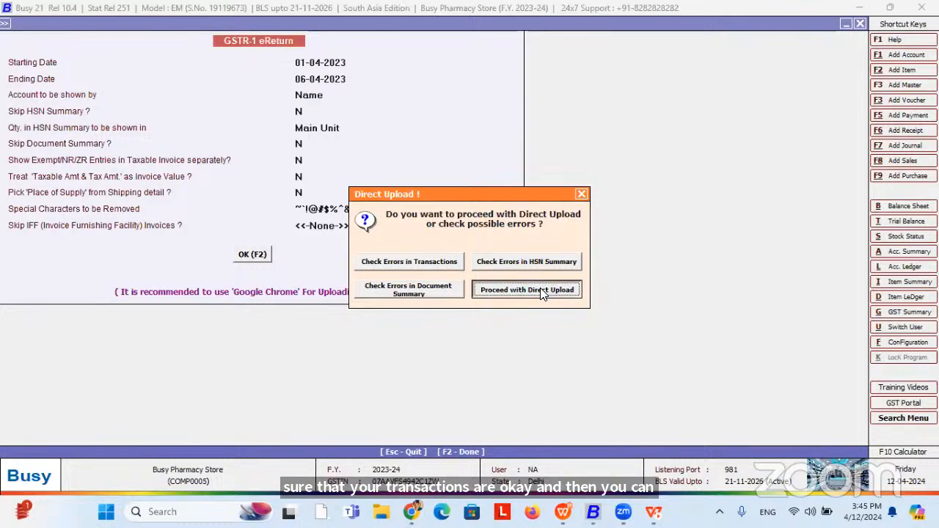
pyautogui.press('Escape')
pyautogui.press('Escape')
pyautogui.press('Escape')
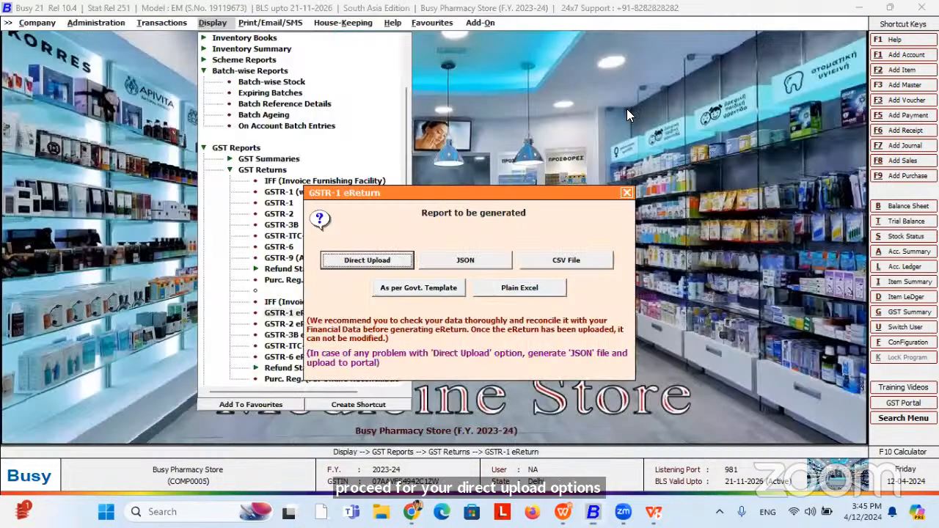
pyautogui.press('Left')
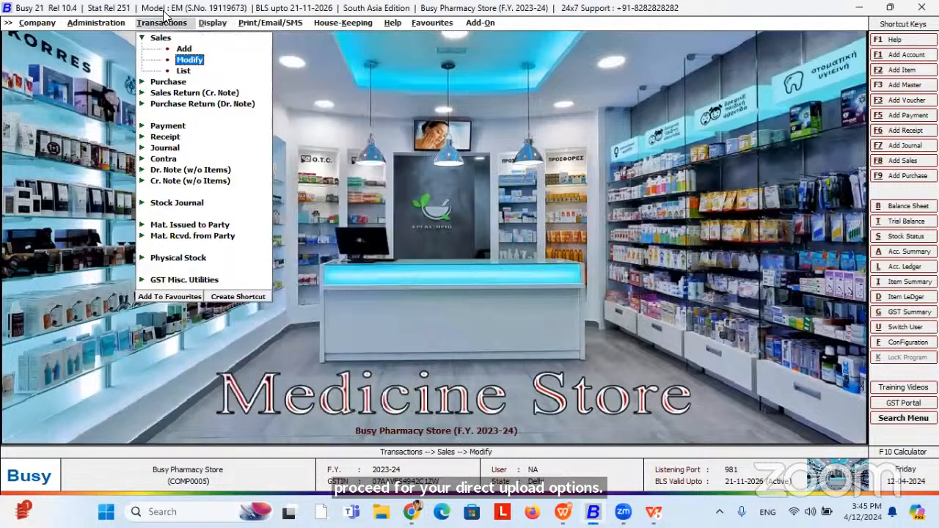
# Review the Reconcile GSTR-2A (Party Wise) options, including show-only-mismatch parties, then switch to the WPS slide show.
pyautogui.click(192, 280)
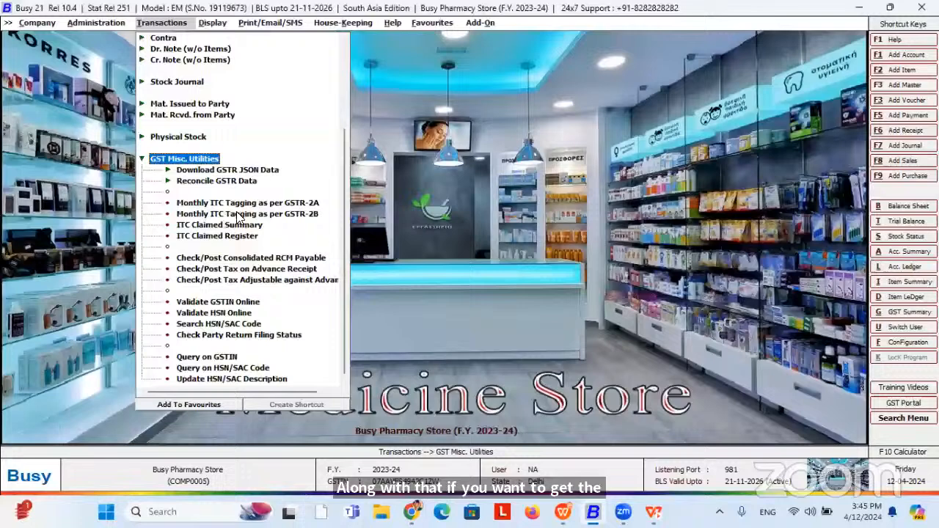
pyautogui.click(229, 173)
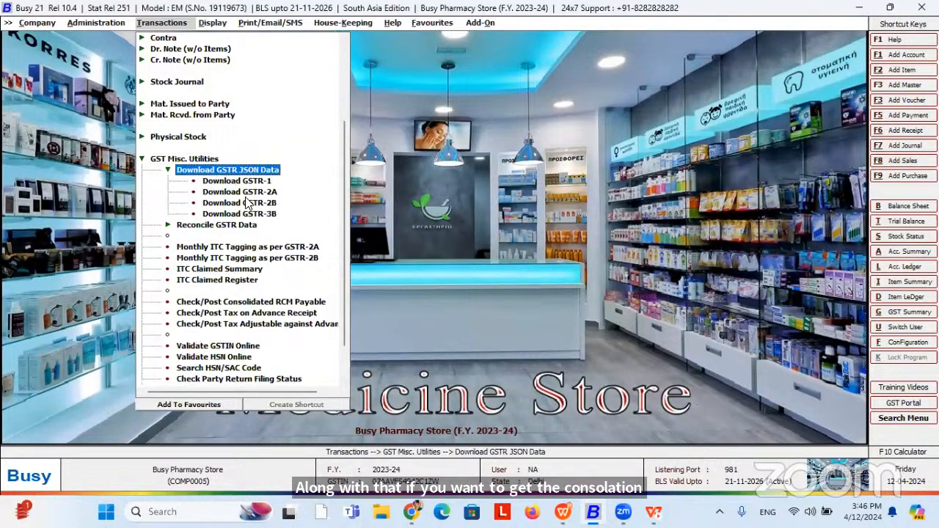
pyautogui.click(224, 229)
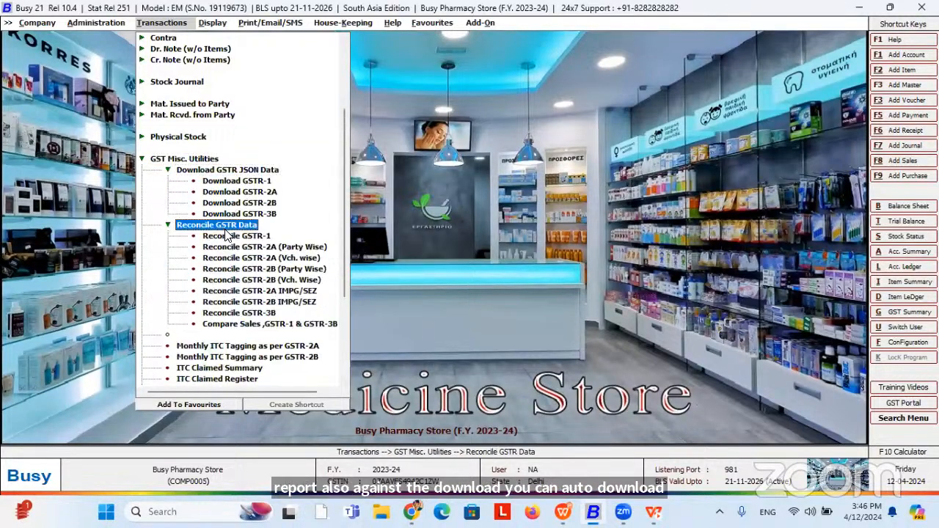
pyautogui.click(279, 250)
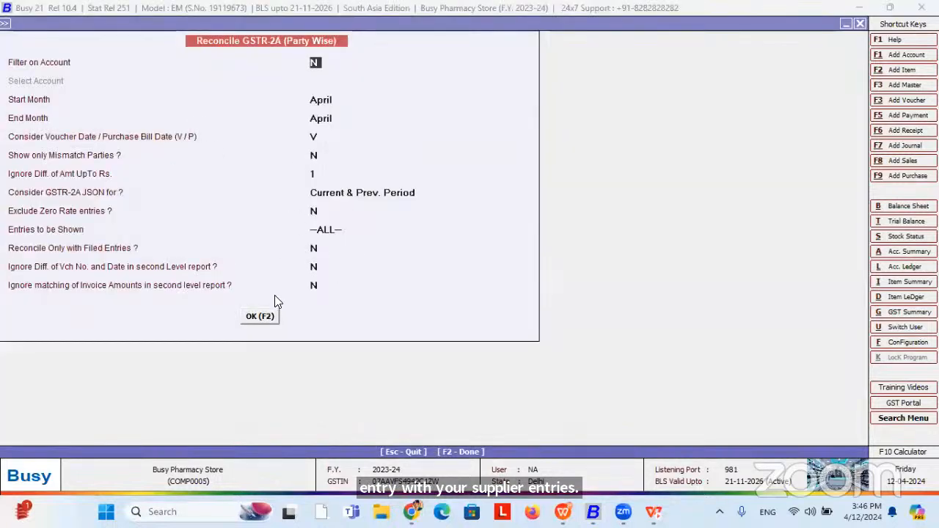
pyautogui.click(314, 156)
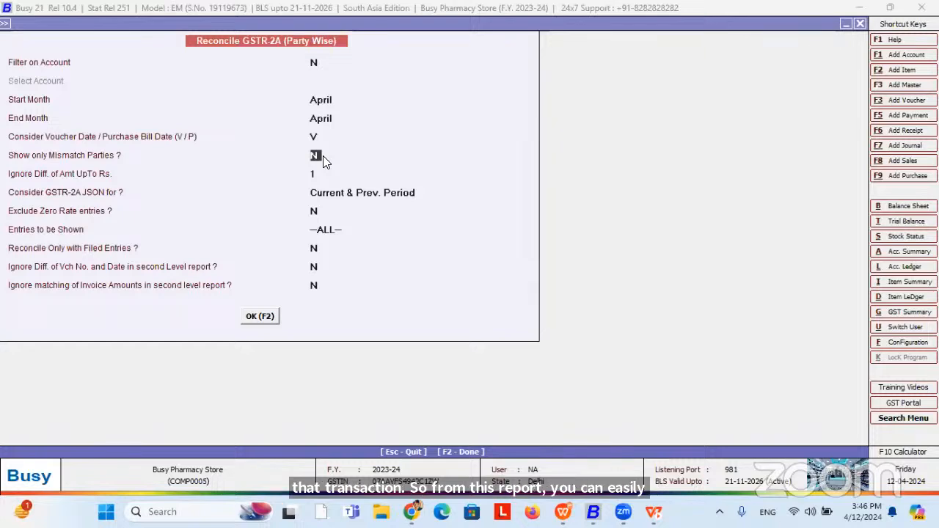
pyautogui.press('Escape')
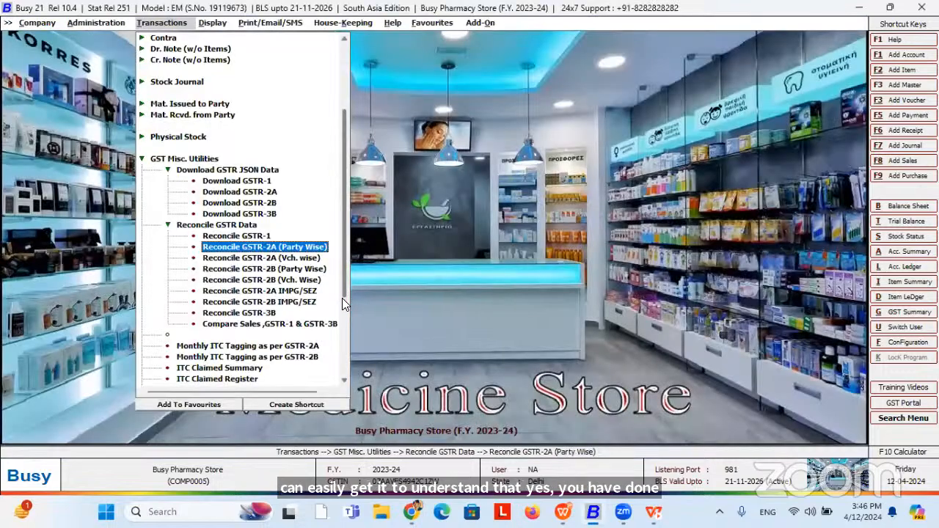
pyautogui.scroll(-2, 342, 298)
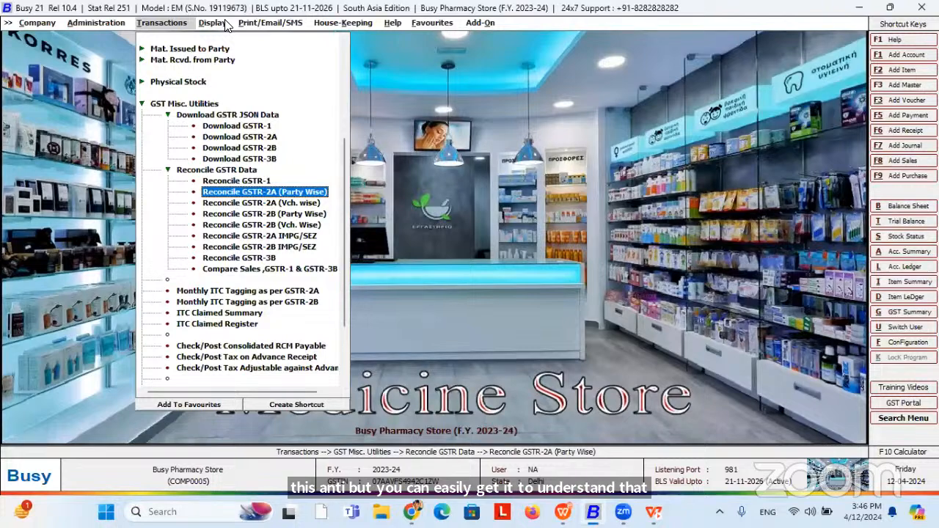
pyautogui.hotkey('alt', 'Tab')
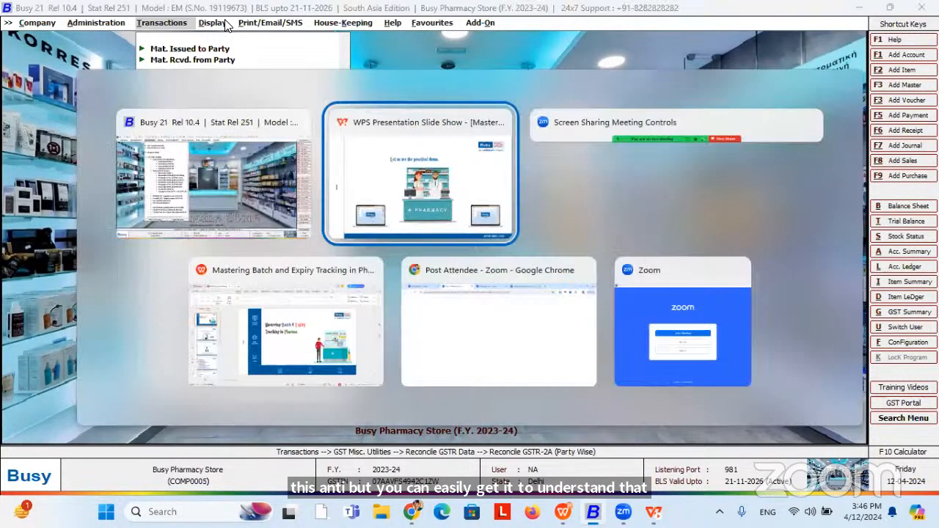